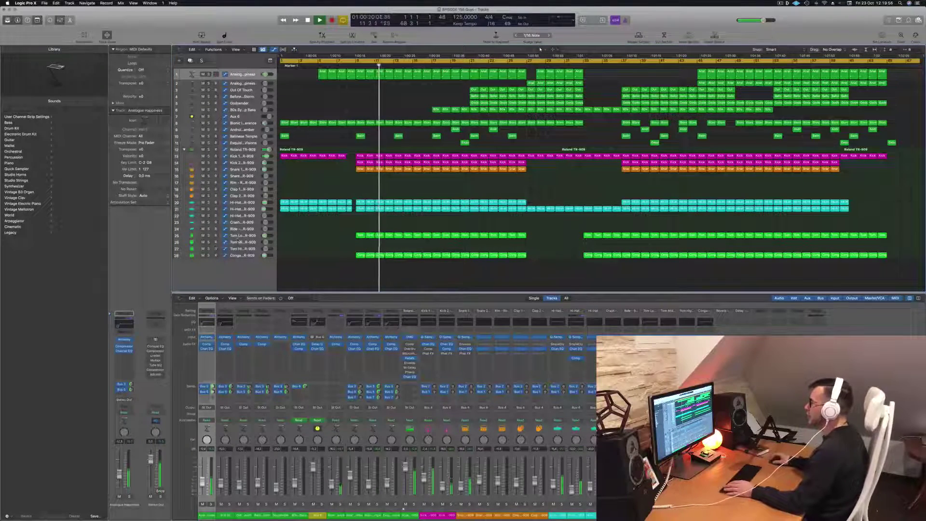
Step: Select the Tom Low track, set the cycle range from bar 9 to about bar 17 and play the arrangement
click(239, 237)
click(358, 62)
drag(358, 63, 430, 65)
key(space)
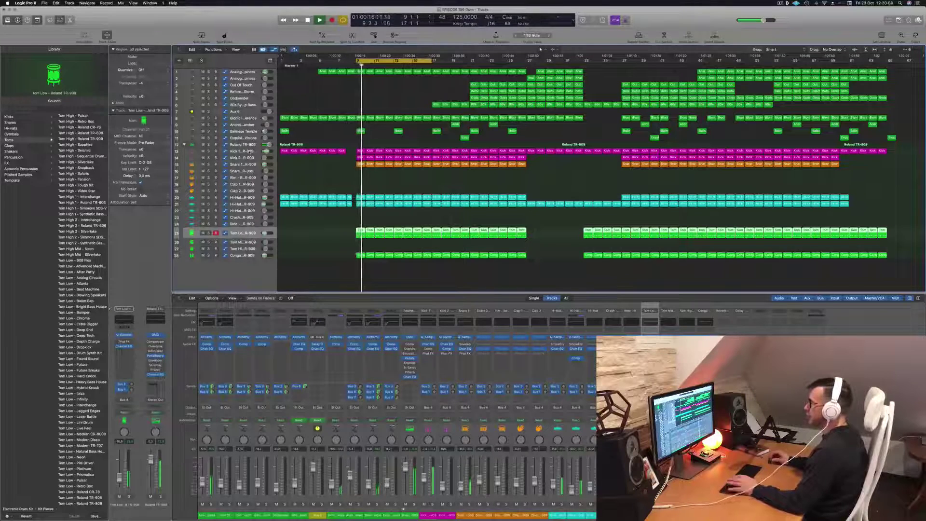
Step: Audition the Kick 1 track alone in solo, and return to the full mix
click(241, 152)
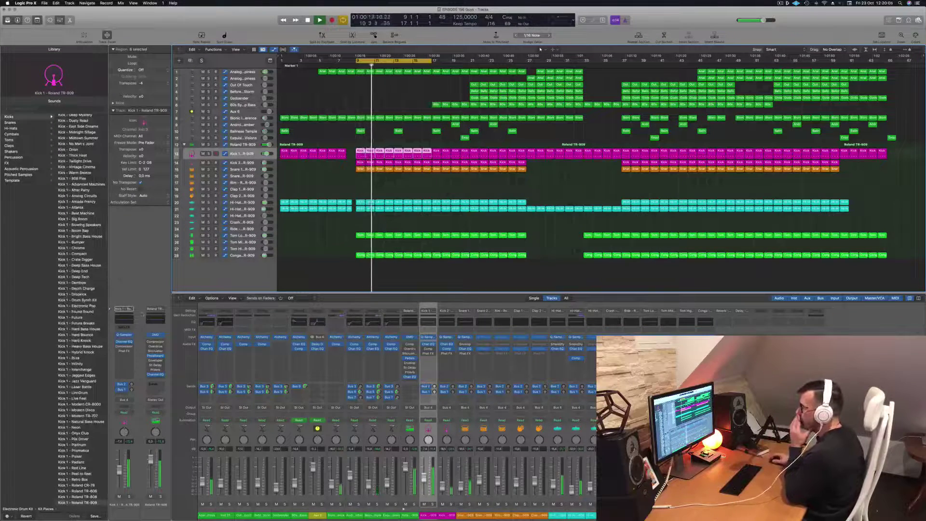
key(s)
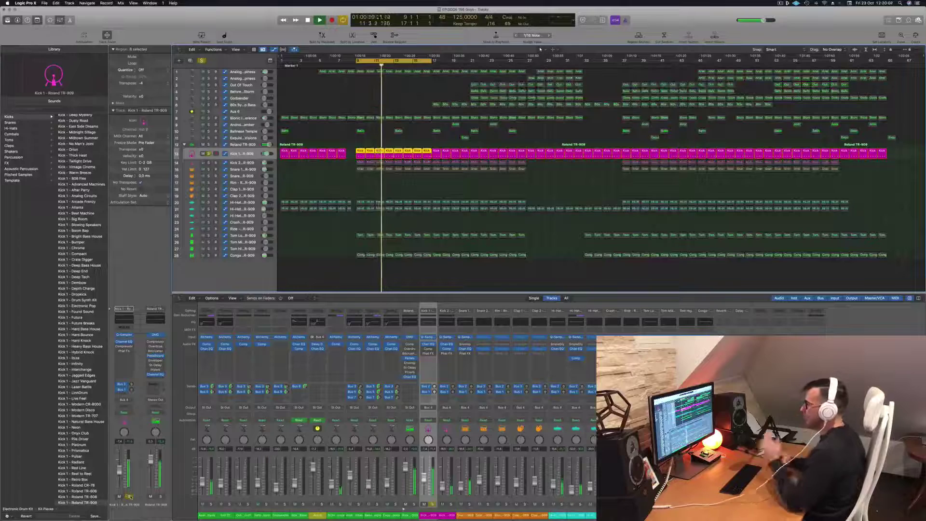
key(s)
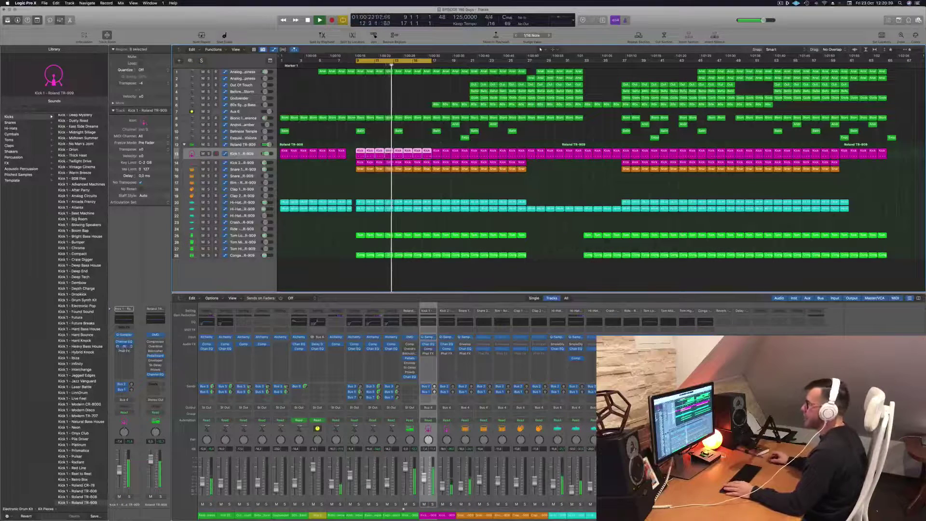
Step: Examine the Kick 1 track's Compressor during playback in the mix and in solo, including its release, and close the plug-in
click(125, 346)
mouse_move(476, 90)
mouse_down()
mouse_move(490, 90)
mouse_move(482, 89)
mouse_up()
key(space)
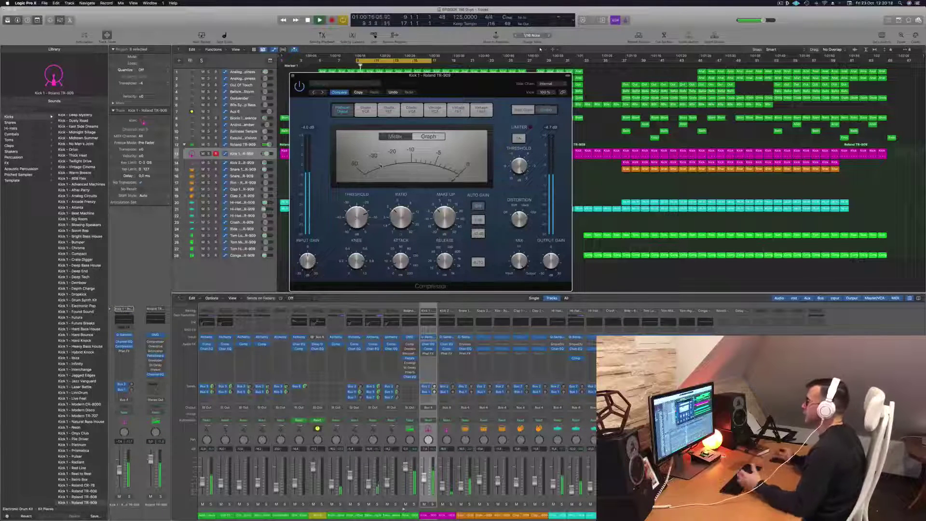
drag(442, 82, 402, 95)
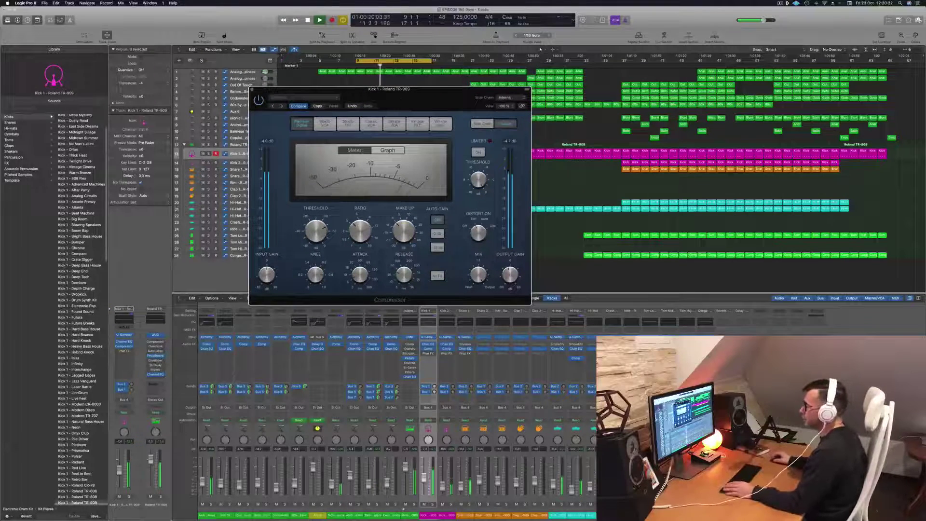
click(129, 496)
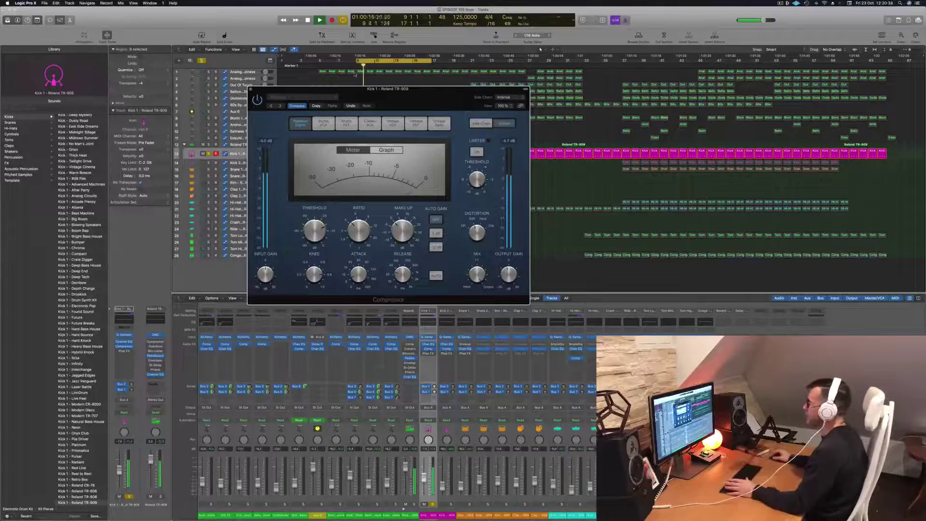
drag(424, 108, 503, 102)
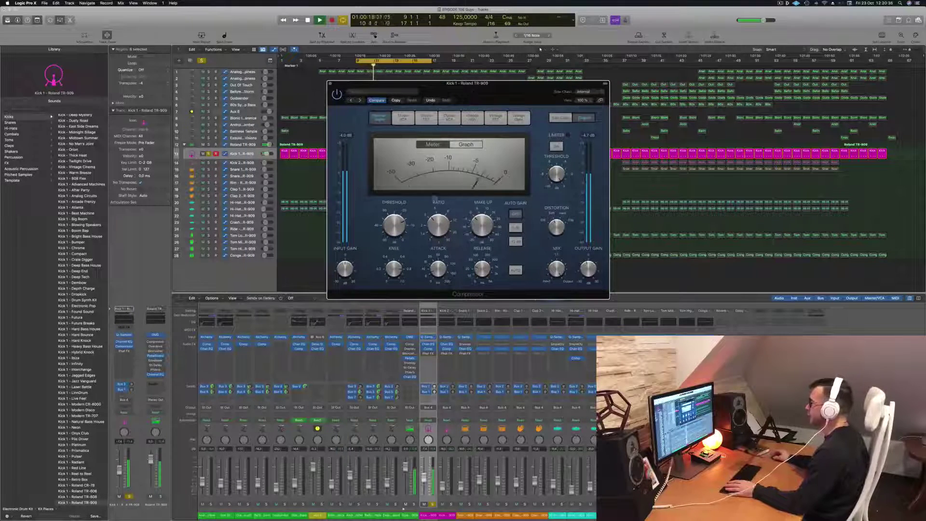
drag(484, 271, 485, 287)
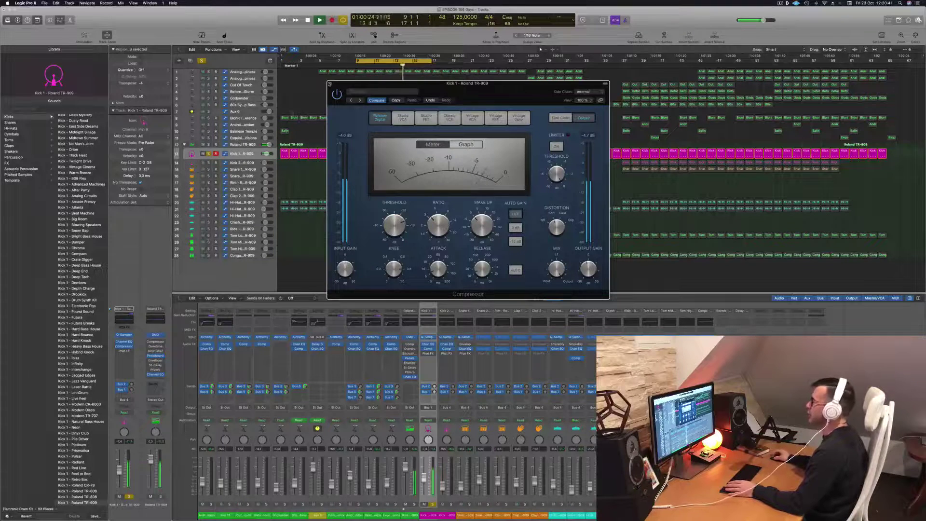
key(super+w)
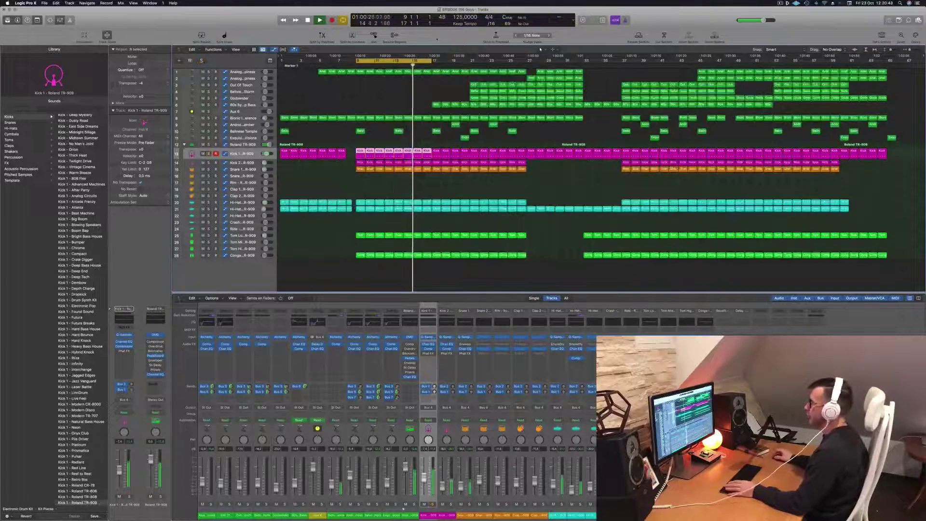
key(Return)
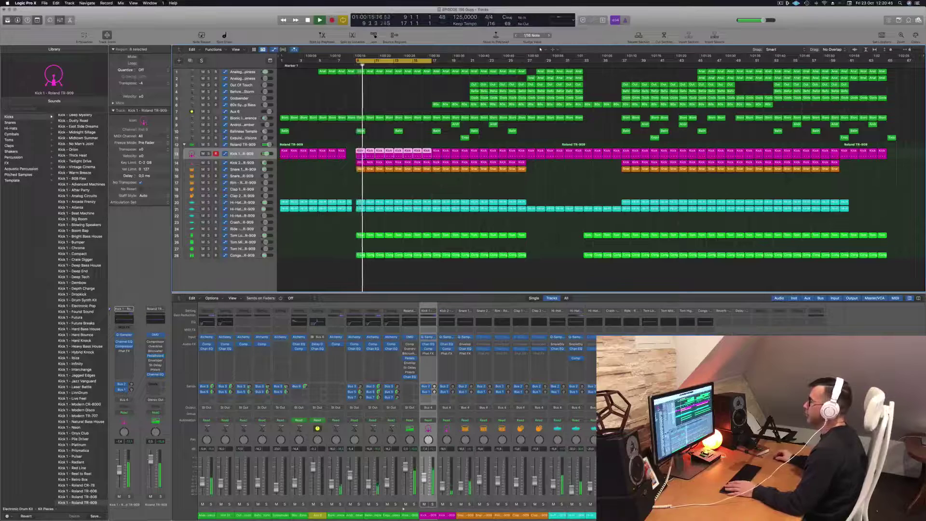
Step: Audition the Tom Low track in solo and switch back to the full mix
click(241, 235)
click(209, 234)
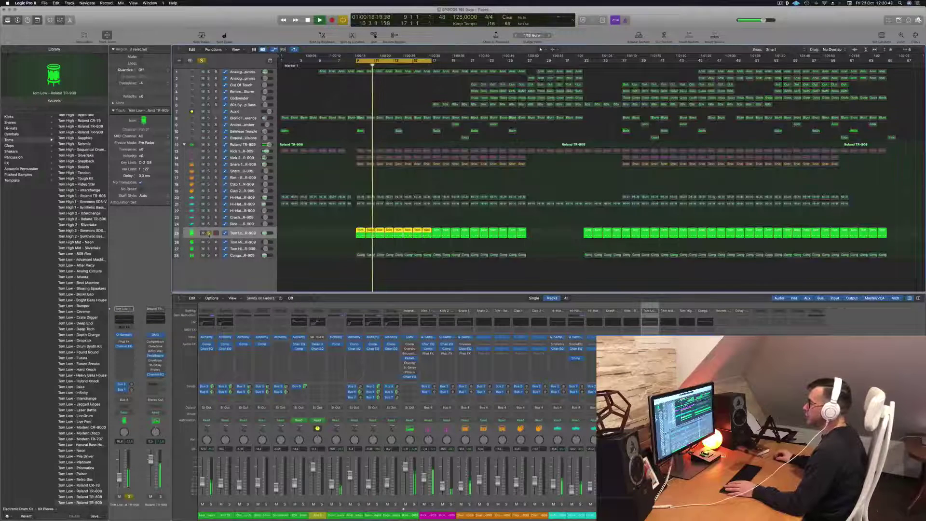
key(s)
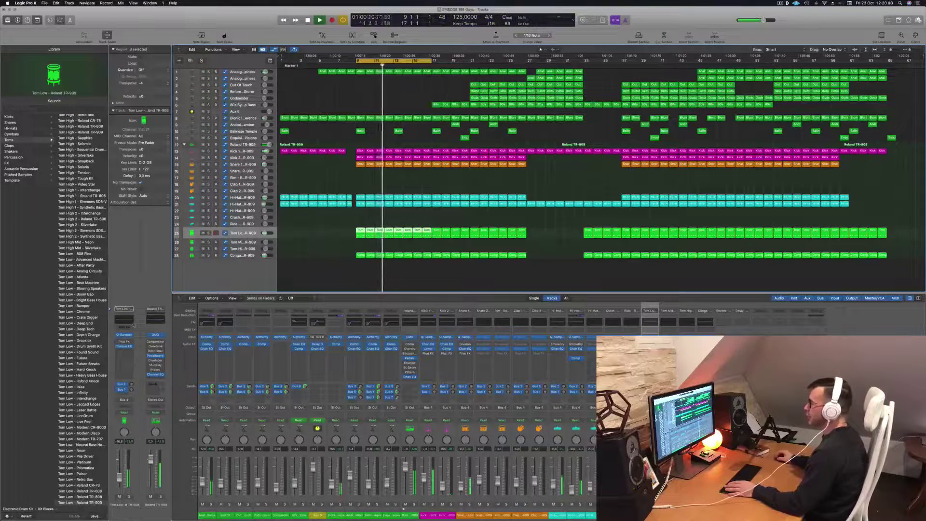
Step: Apply a low-cut filter at 91 Hz with a 12 dB/Oct slope in the Tom Low track's Channel EQ
click(124, 346)
drag(319, 144, 386, 168)
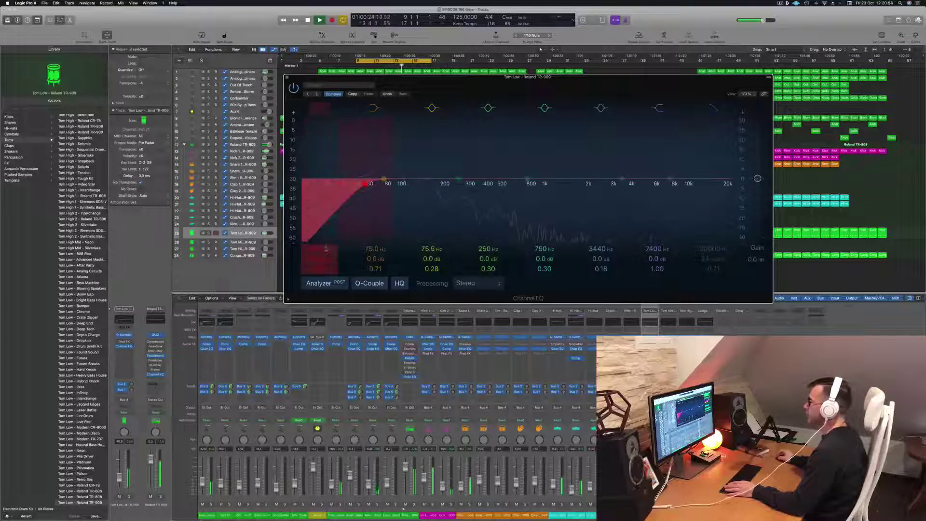
mouse_move(317, 262)
mouse_down()
mouse_move(316, 252)
mouse_move(317, 272)
mouse_up()
drag(365, 184, 407, 183)
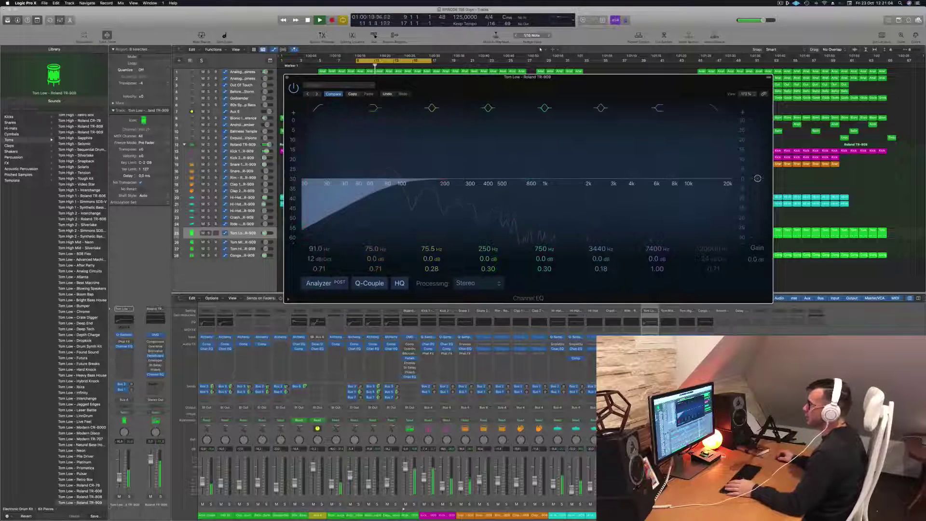
Step: Compare the filtered Tom Low sound in solo and in the mix, closing its Channel EQ
click(128, 496)
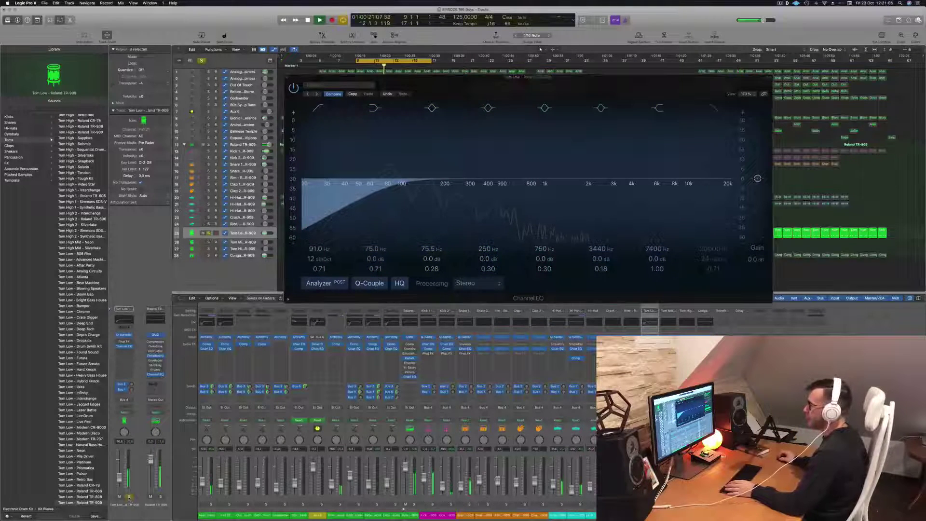
click(129, 496)
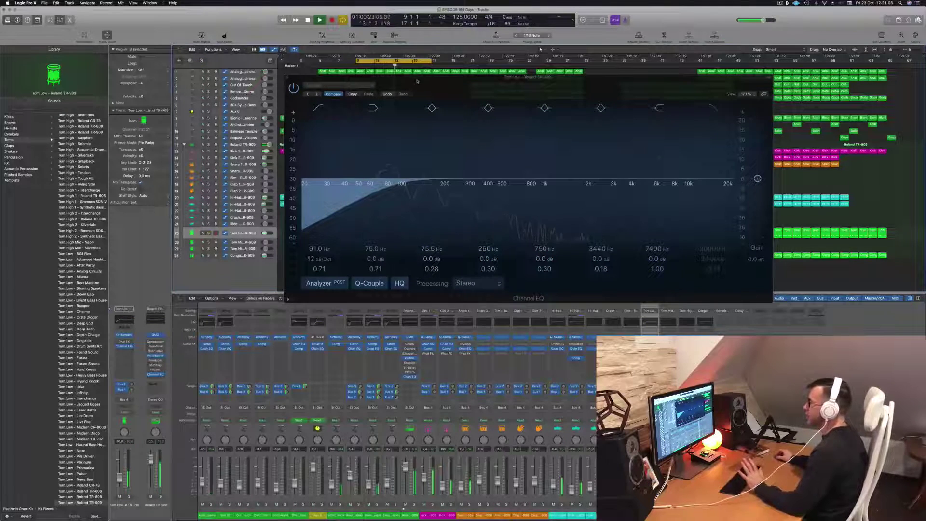
drag(417, 81, 423, 88)
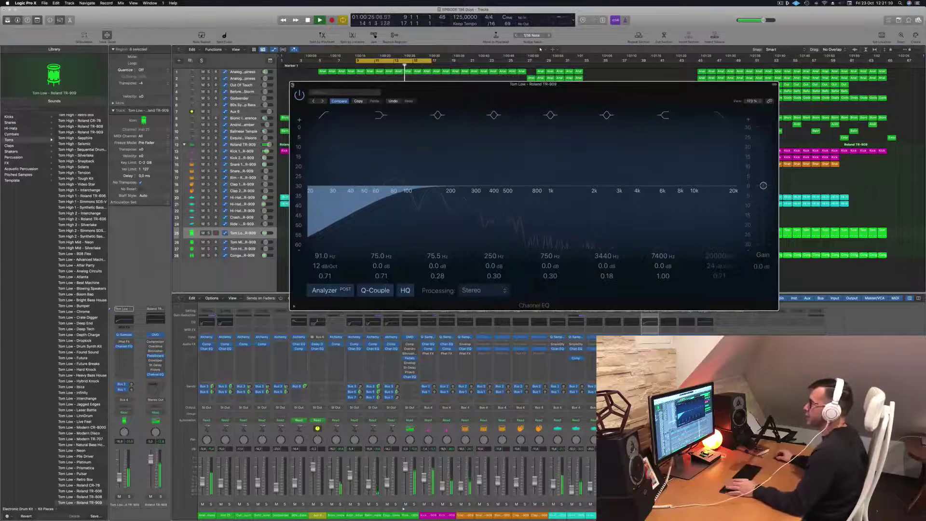
key(super+w)
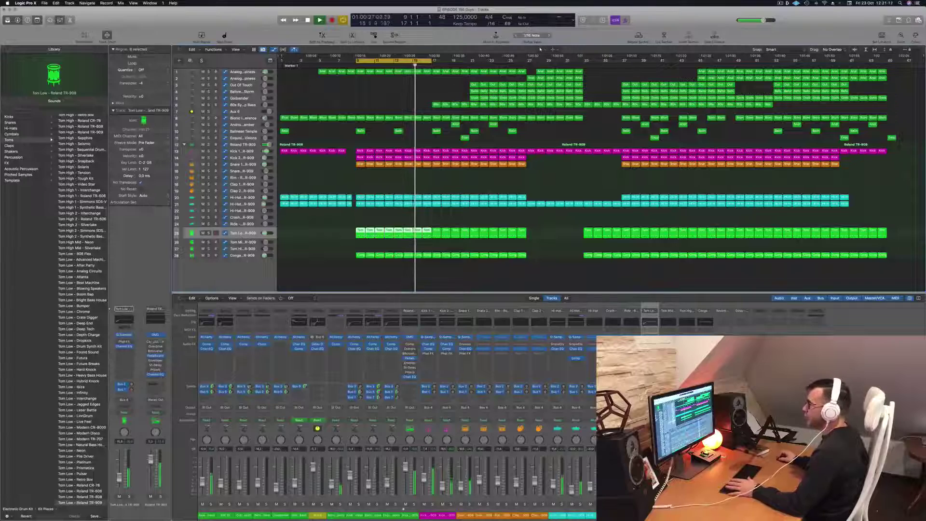
click(129, 496)
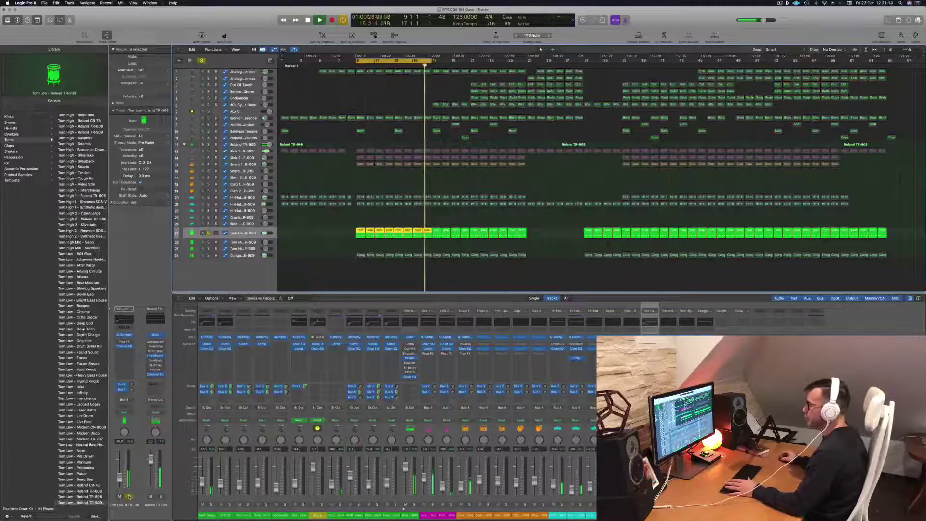
key(s)
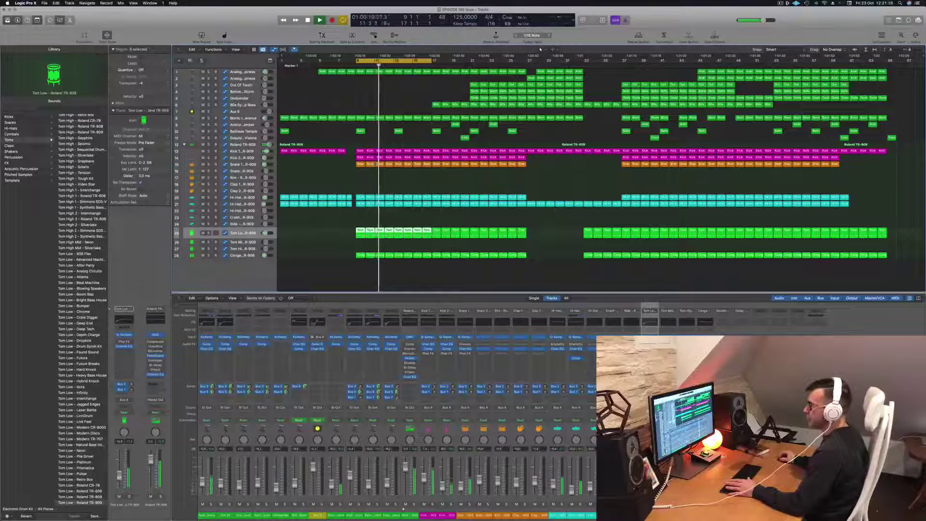
Step: Select the Conga track and audition it in solo before returning to the full mix
click(242, 255)
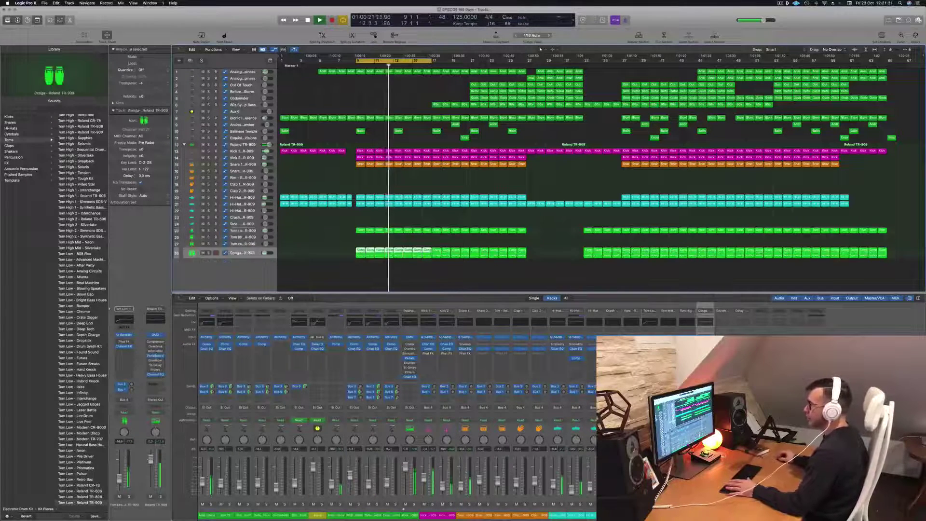
key(s)
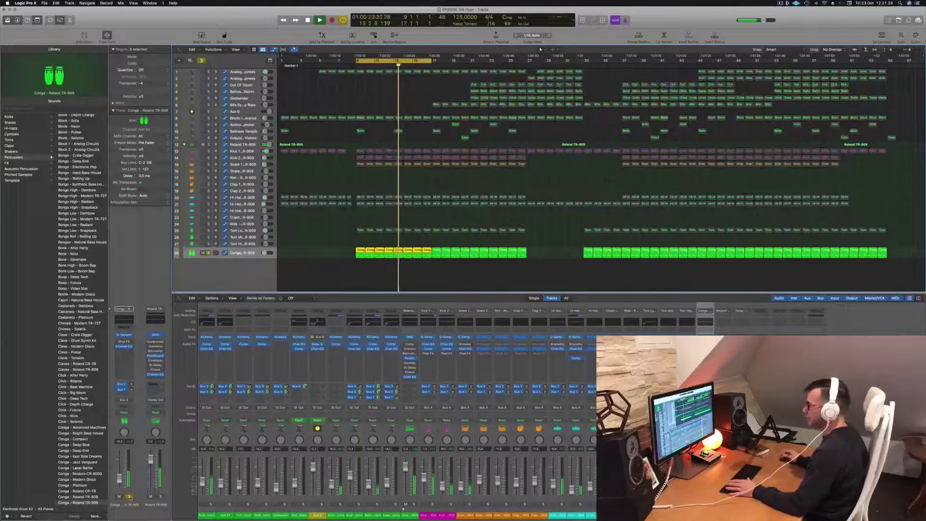
key(s)
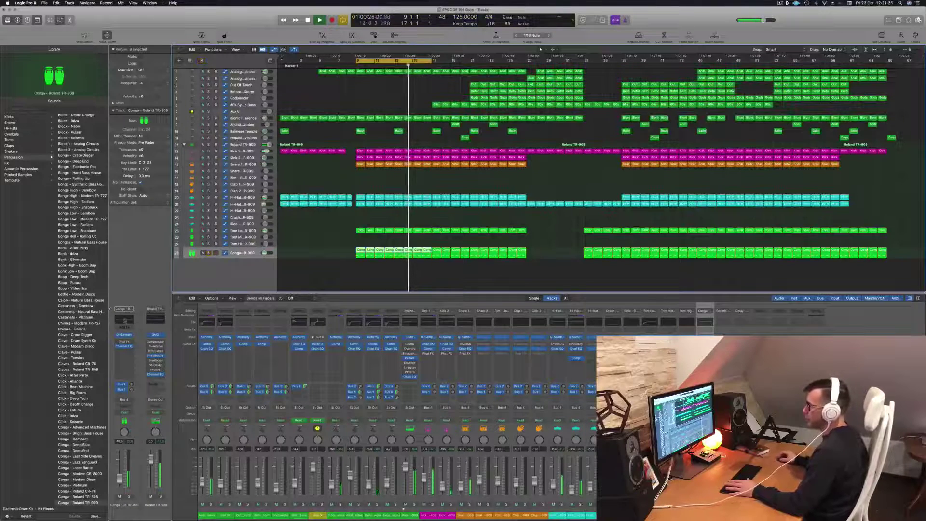
Step: Apply a low-cut filter at 126 Hz with a 24 dB/Oct slope in the Conga track's Channel EQ
click(125, 321)
click(320, 111)
drag(322, 149, 435, 150)
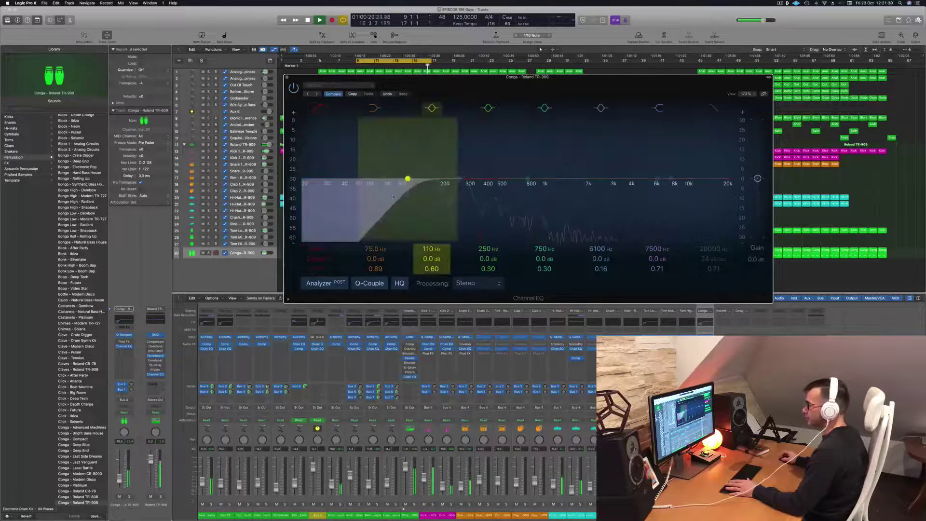
key(e)
Step: Check the filtered Conga in solo against the full mix and close its Channel EQ
click(130, 496)
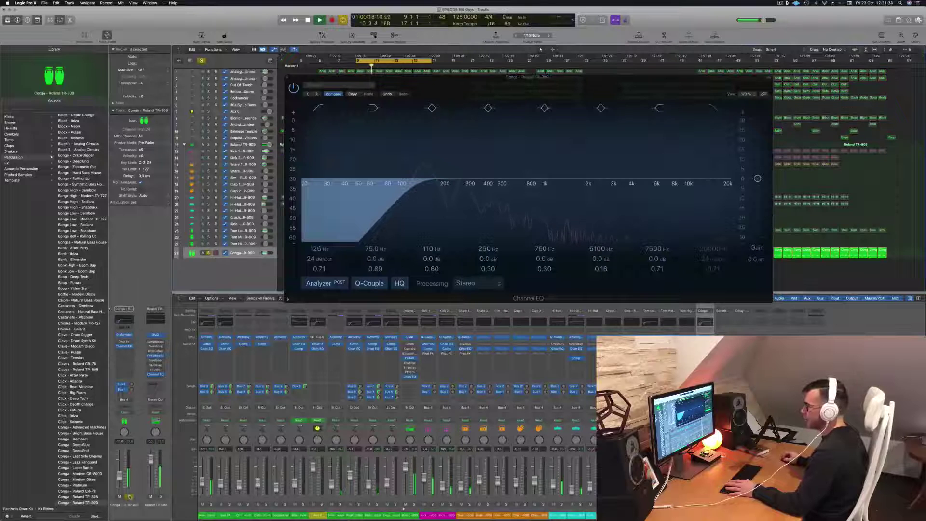
click(129, 496)
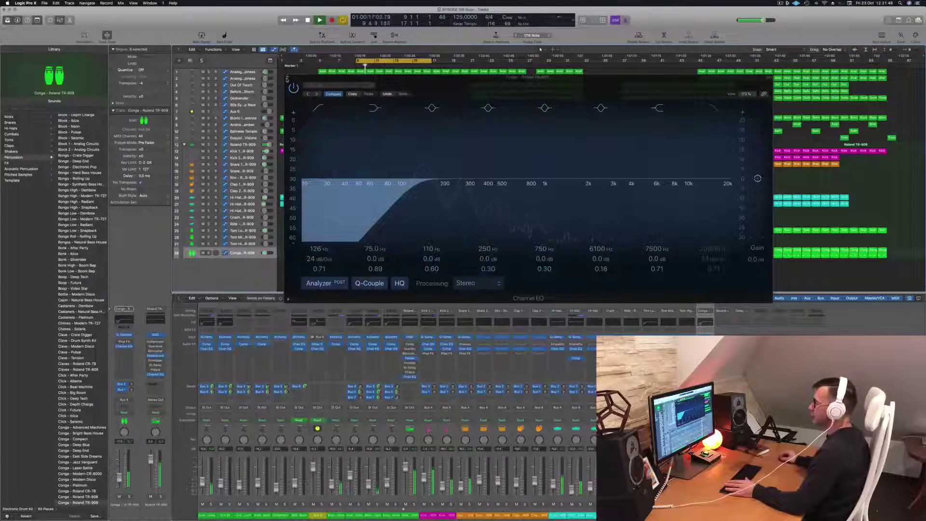
click(287, 78)
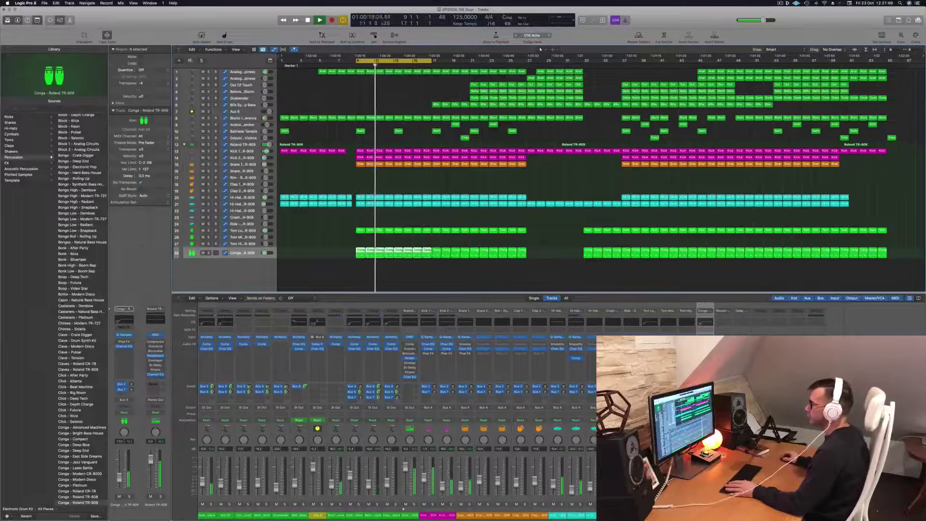
Step: Select the Hi-Hat Closed 2 track and audition it briefly in solo
click(242, 204)
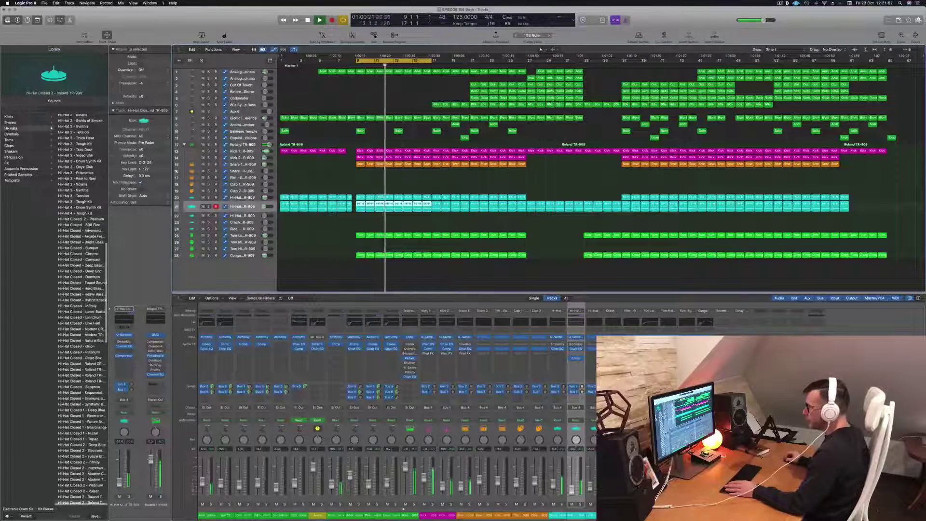
key(s)
key(s)
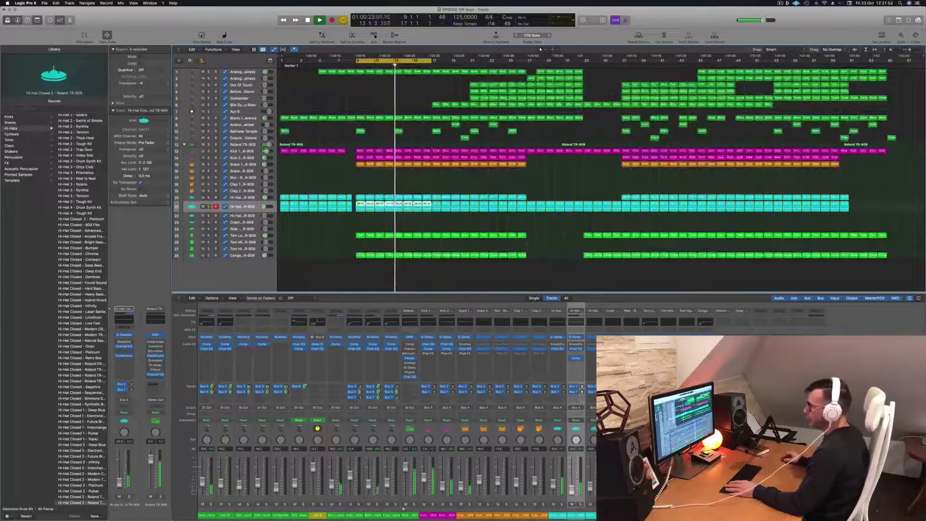
Step: Enable the low-cut filter in the Hi-Hat Closed 2 Channel EQ, steepen its slope and raise the cutoff to about 1.4 kHz
key(v)
click(384, 178)
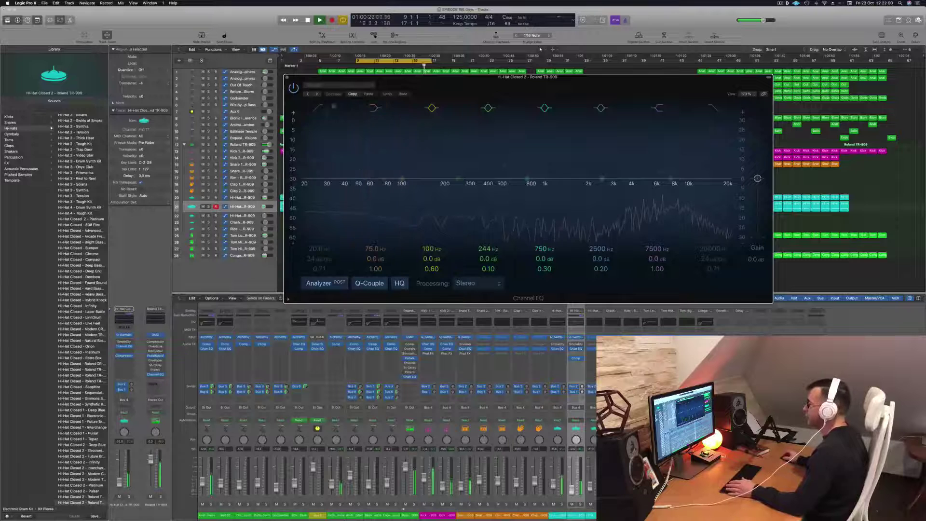
click(319, 108)
drag(320, 142, 479, 125)
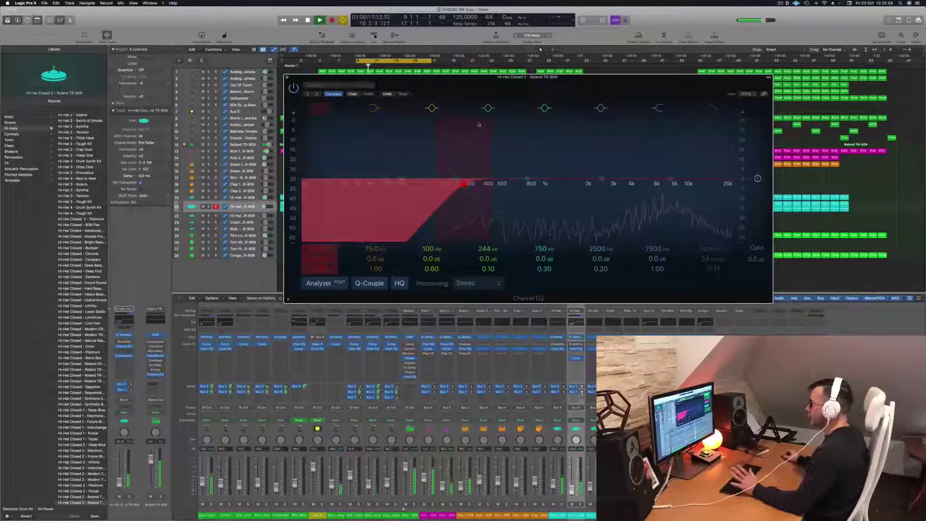
drag(319, 256, 320, 249)
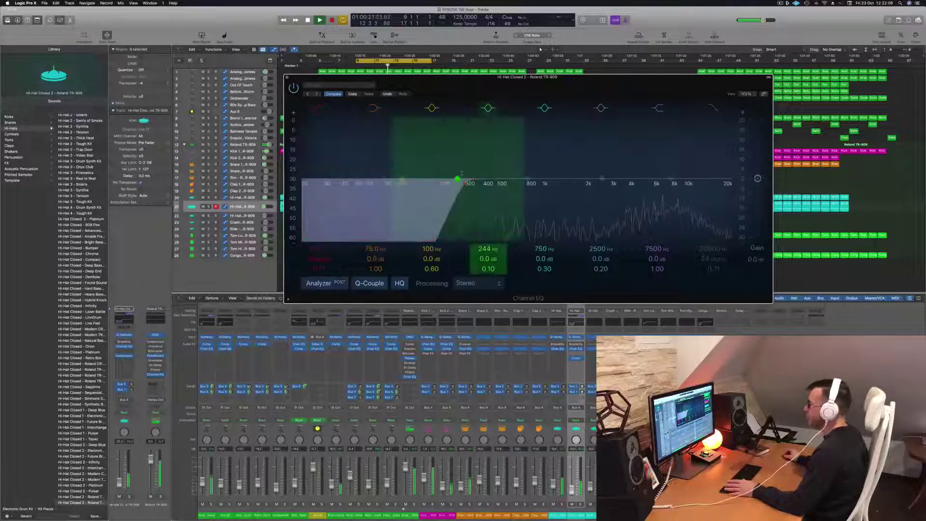
drag(461, 186, 558, 183)
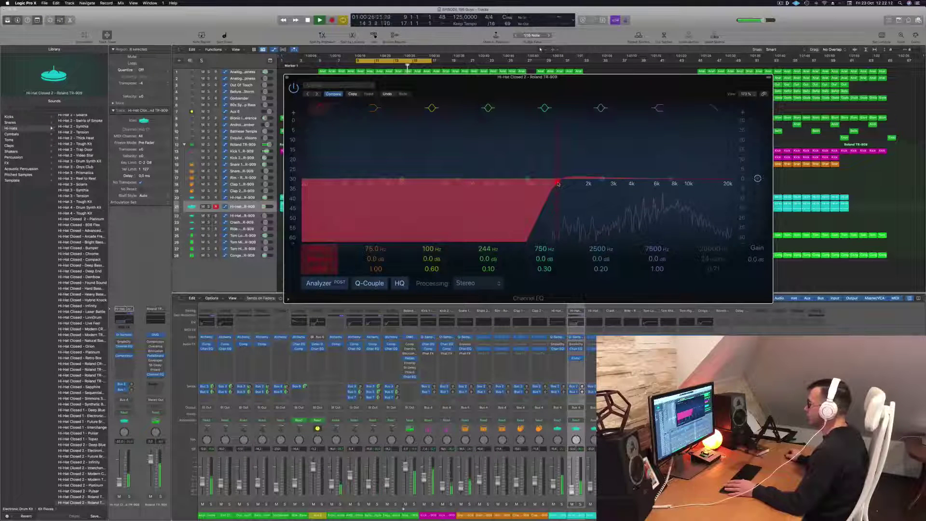
mouse_move(558, 184)
mouse_down()
mouse_move(485, 183)
mouse_move(565, 187)
mouse_up()
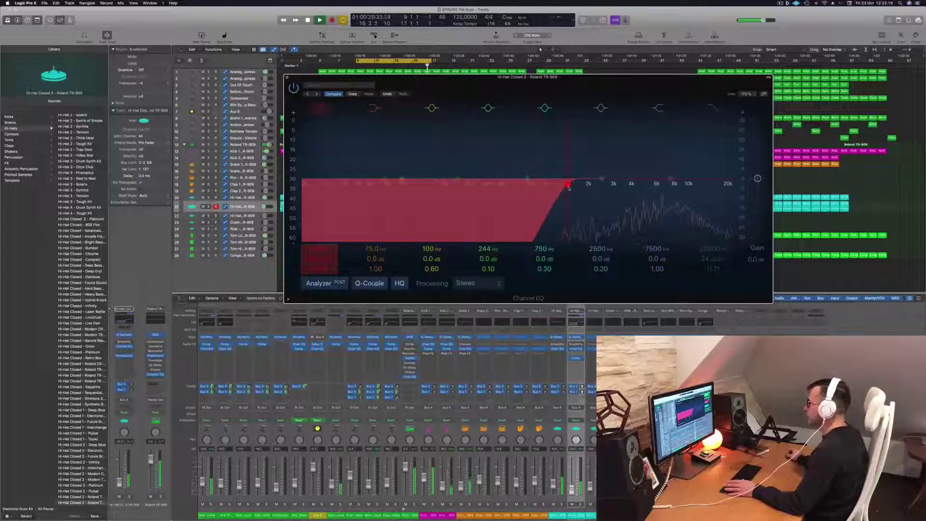
Step: Settle the Hi-Hat Closed 2 low cut at 1430 Hz with a 48 dB/Oct slope, compare it off and on, and close the Channel EQ
drag(568, 187, 568, 187)
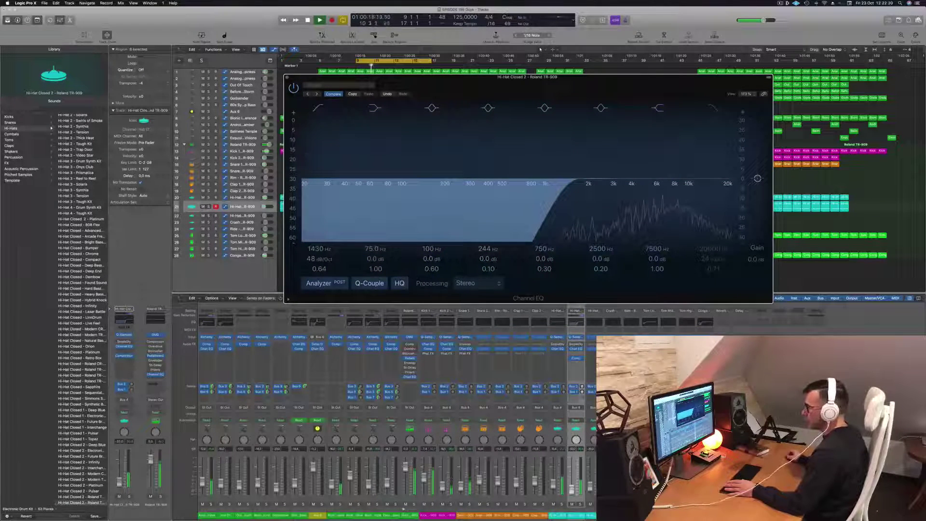
drag(119, 481, 119, 484)
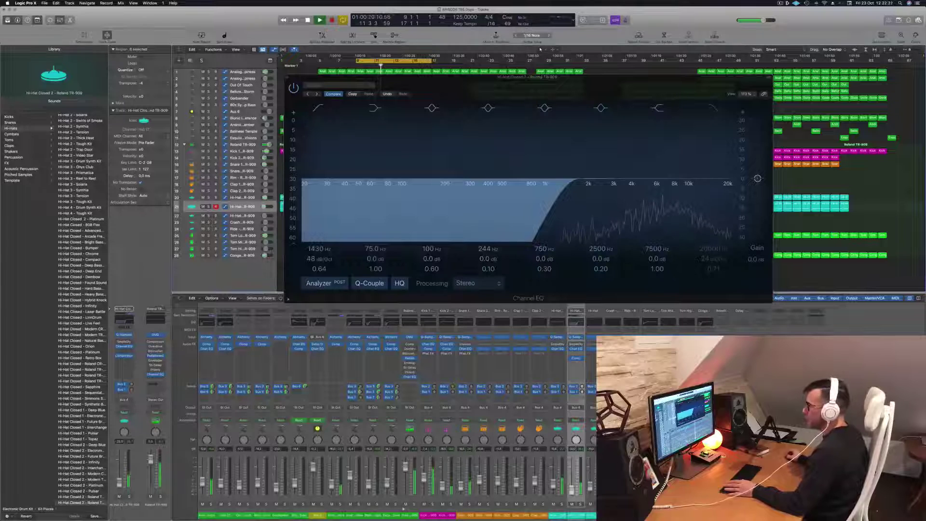
click(320, 108)
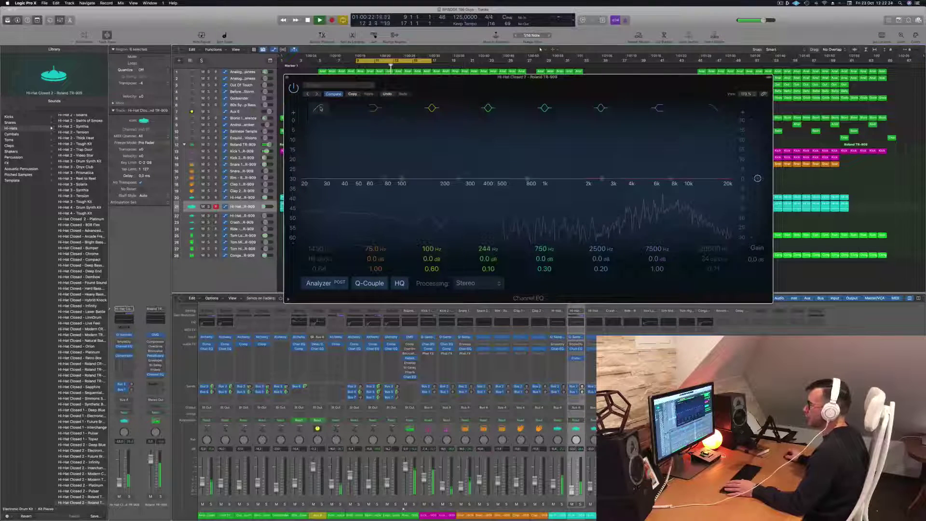
click(320, 108)
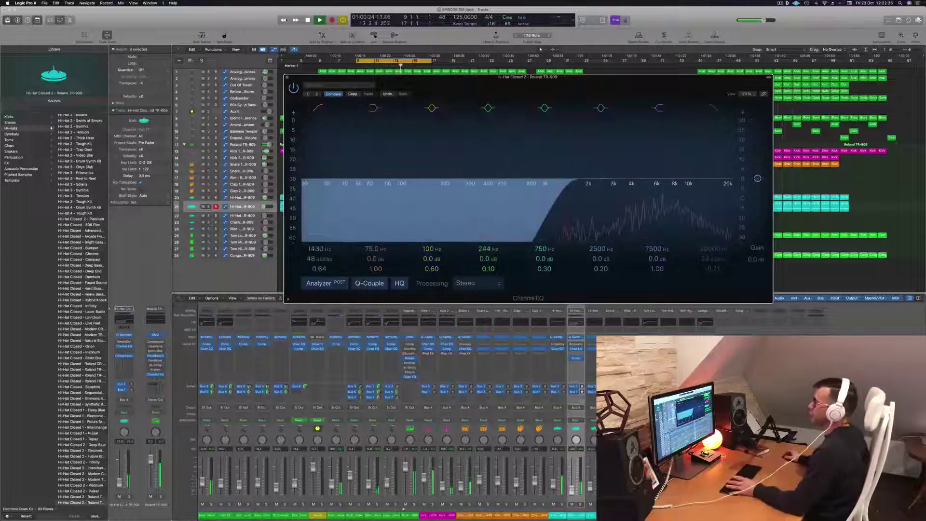
click(287, 78)
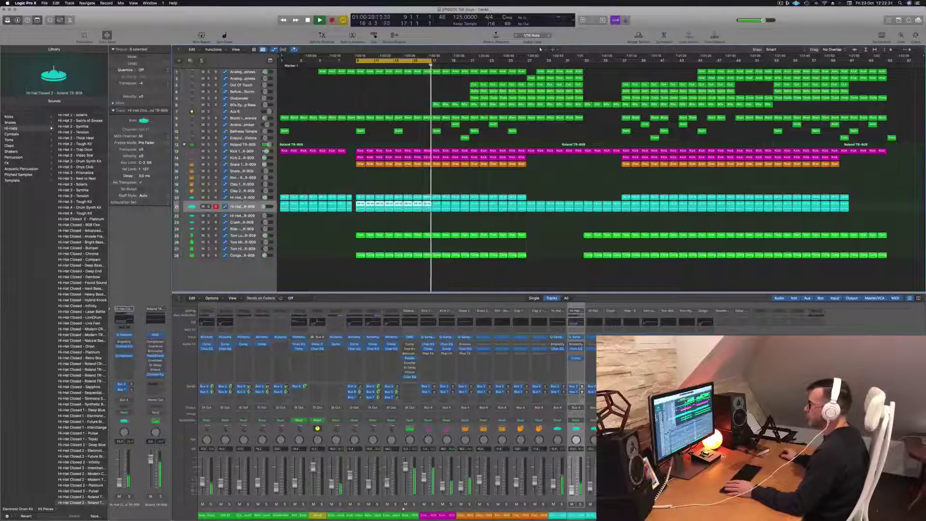
Step: Select the Hi-Hat Closed track and compare it in solo against the full mix
key(Up)
click(208, 199)
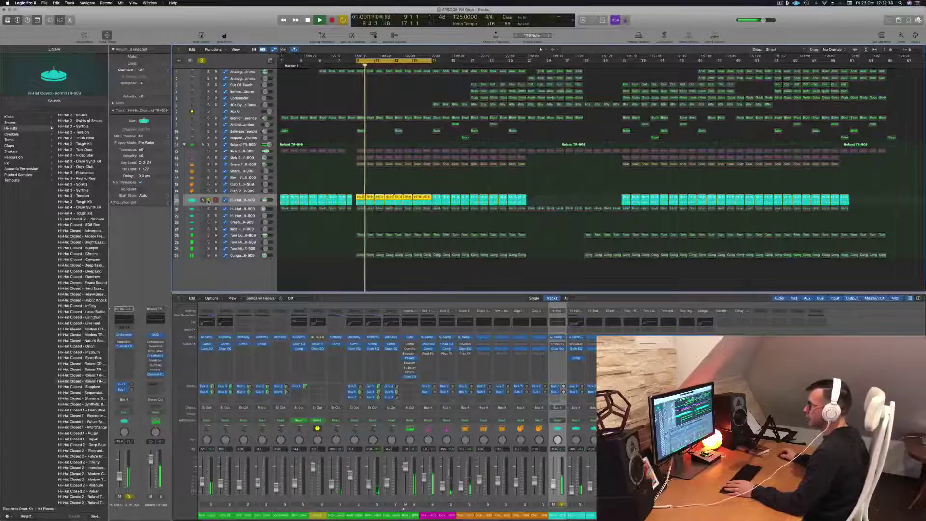
click(208, 199)
click(208, 199)
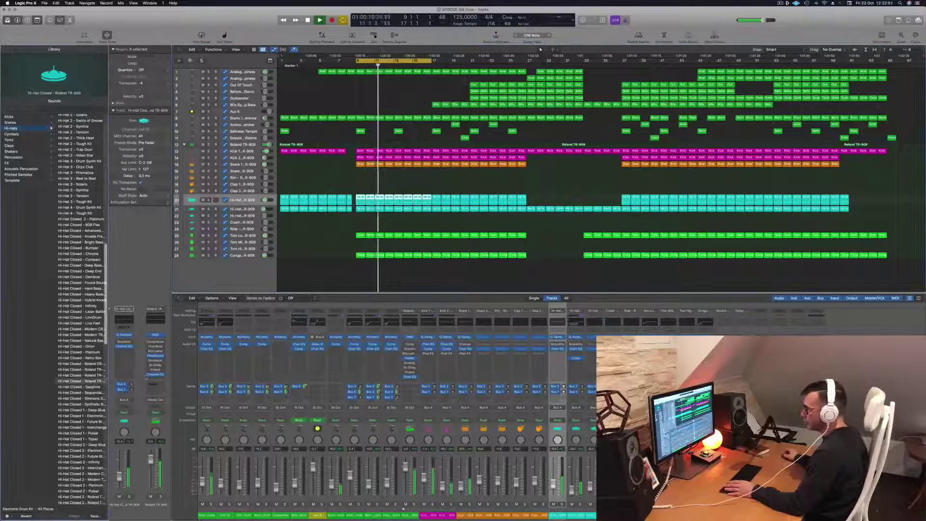
Step: Try the neighbouring Roland closed hi-hat patches in the Library and load Hi-Hat Closed - Roland TR-606 on the track
drag(109, 267, 142, 266)
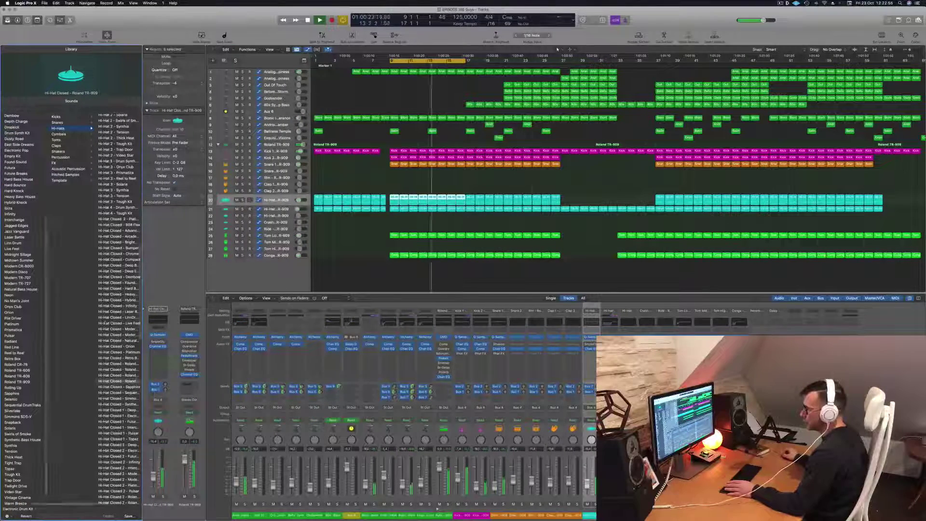
scroll(137, 265, right, 2)
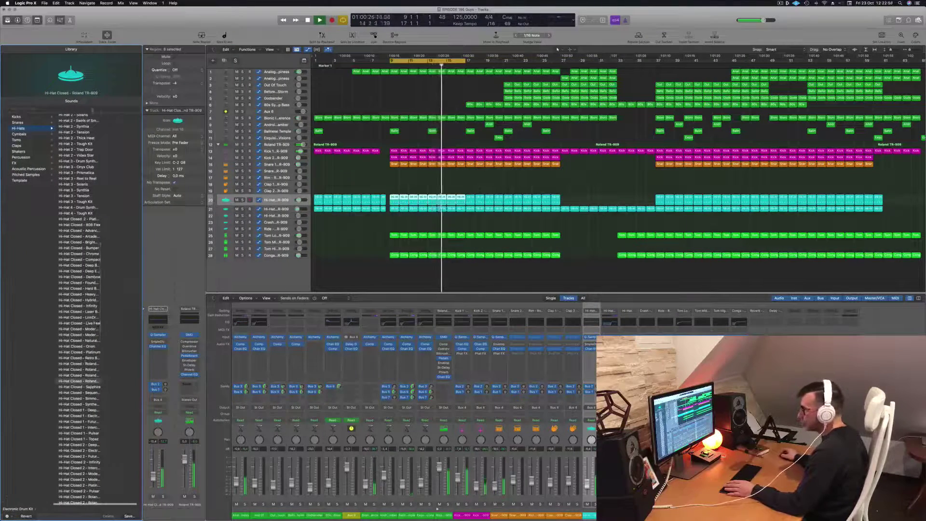
scroll(110, 116, right, 2)
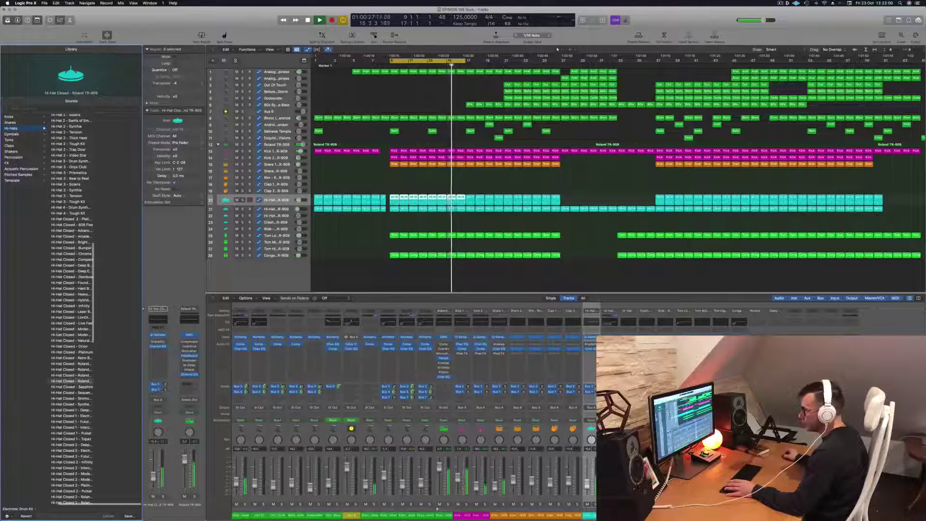
click(76, 375)
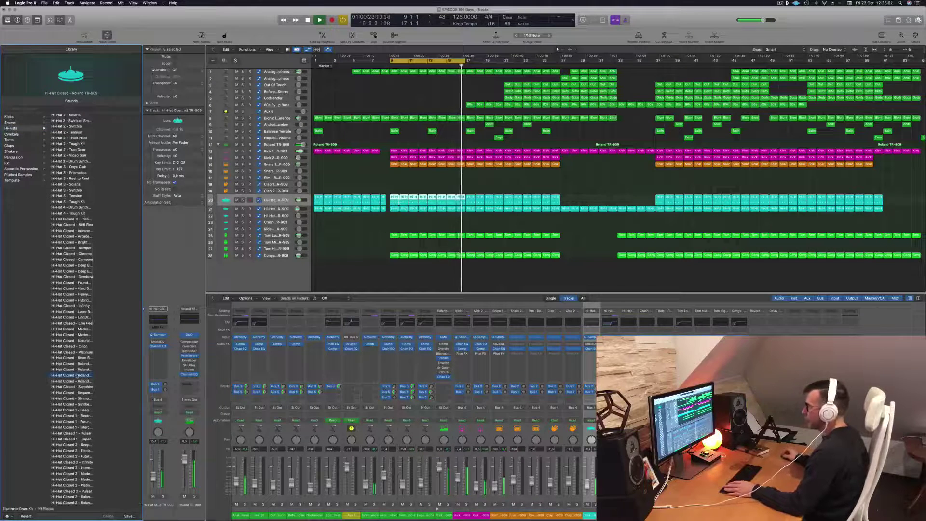
click(77, 369)
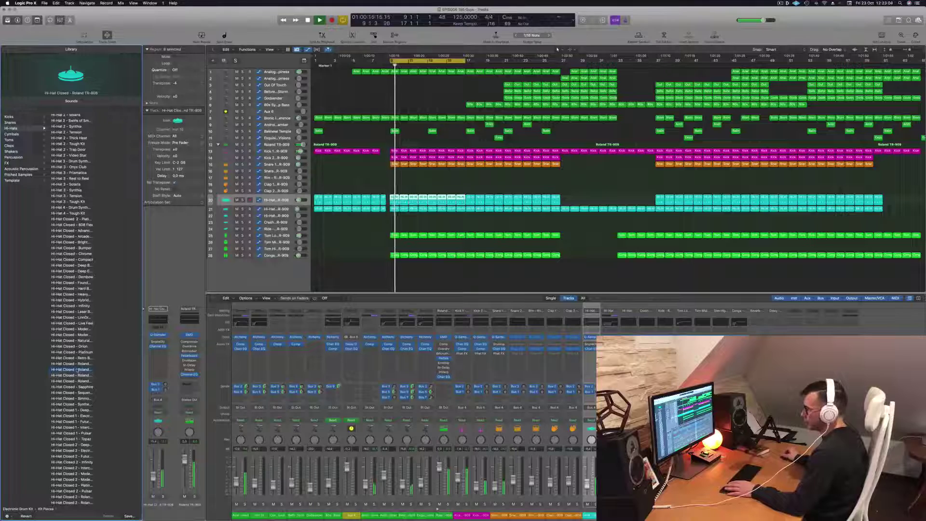
key(Up)
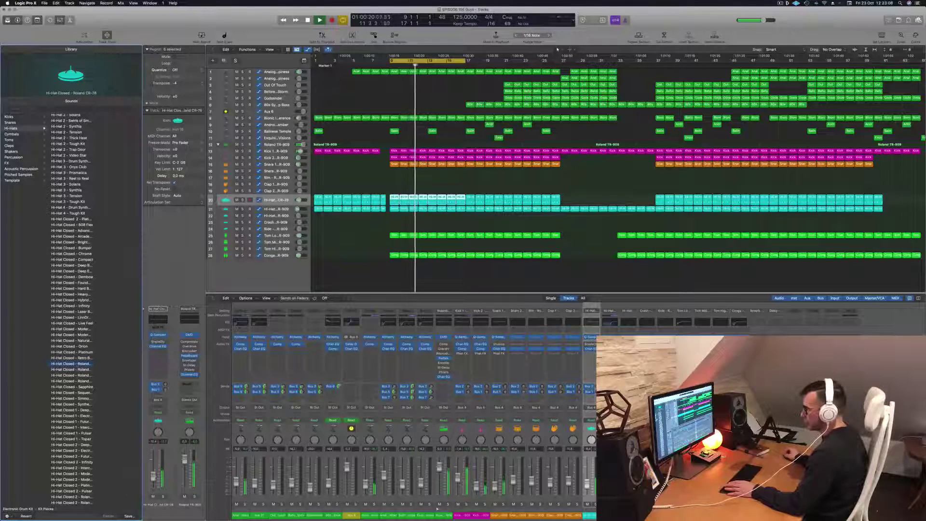
key(Down)
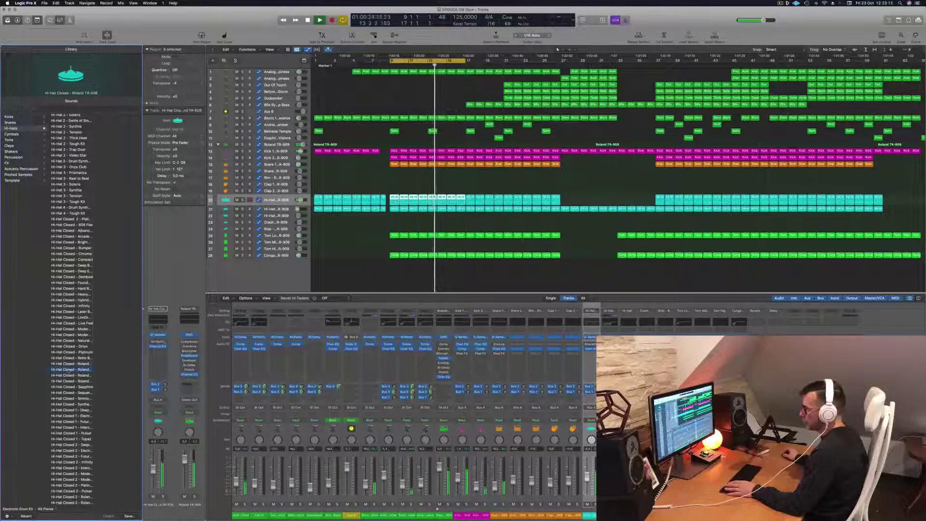
Step: Open the Hi-Hat Closed track's Quick Sampler and move its window clear of the hi-hat regions
key(v)
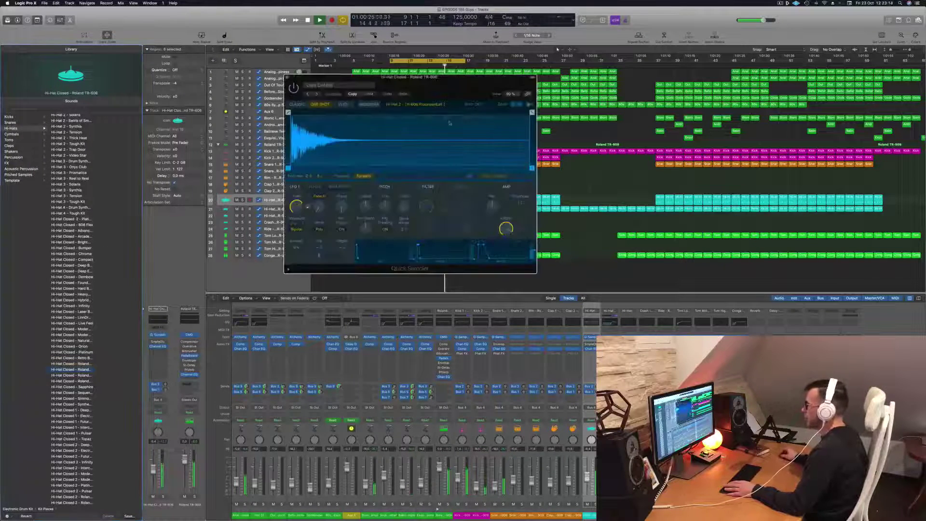
drag(425, 84, 545, 182)
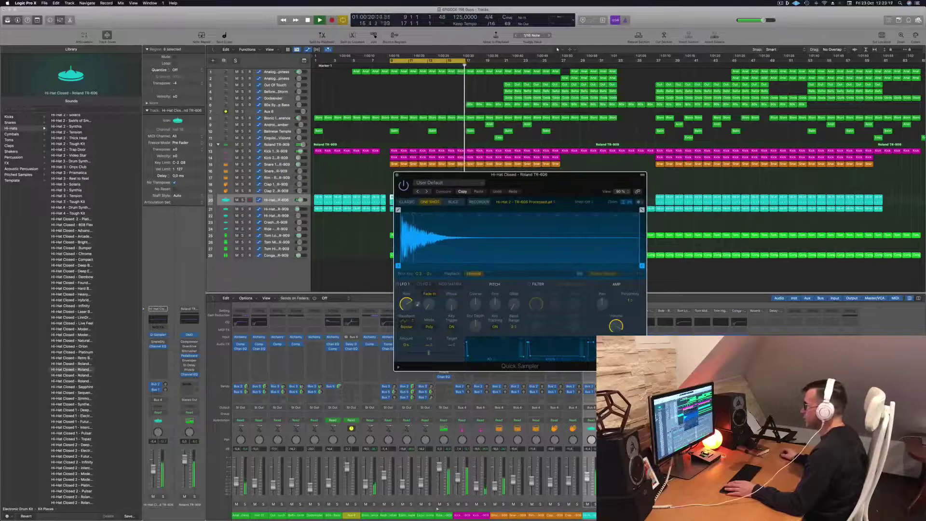
click(279, 199)
drag(427, 176, 572, 271)
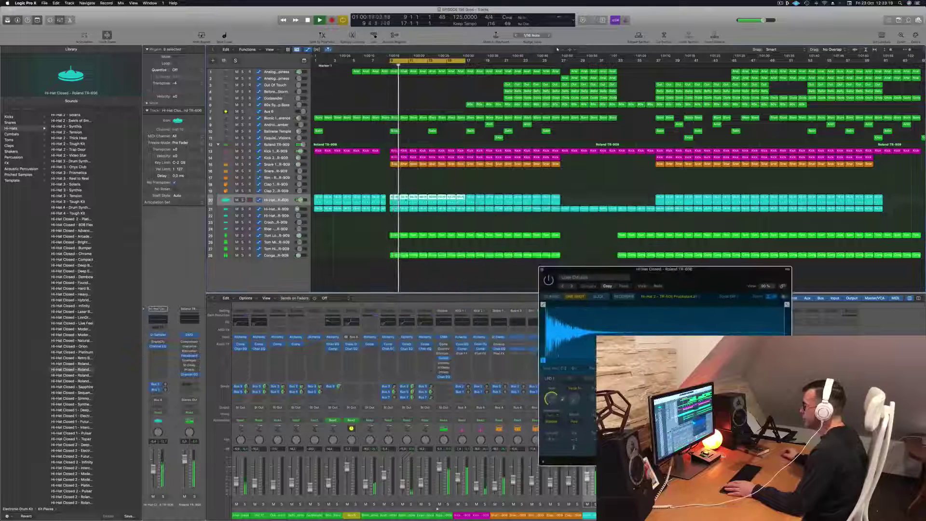
Step: Show the closed hi-hat region's notes in the Piano Roll and restart playback
click(394, 199)
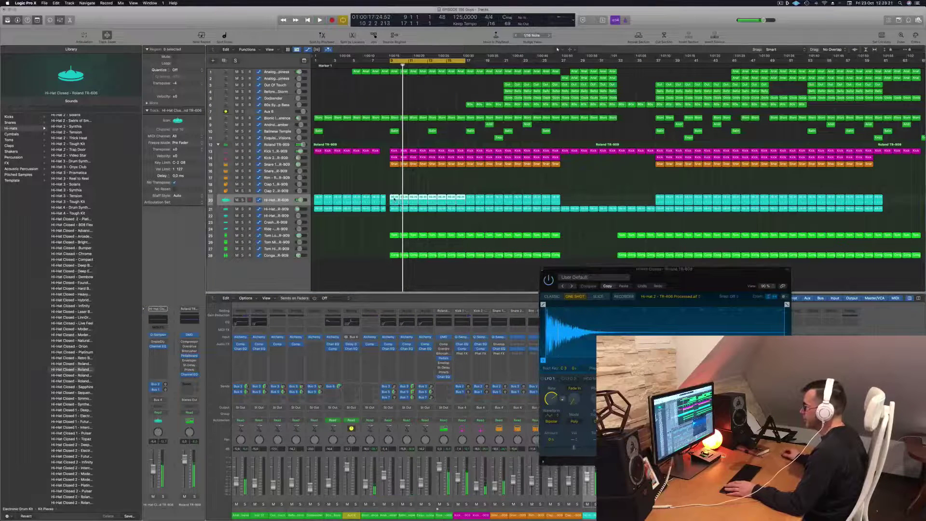
key(p)
drag(328, 475, 339, 475)
key(space)
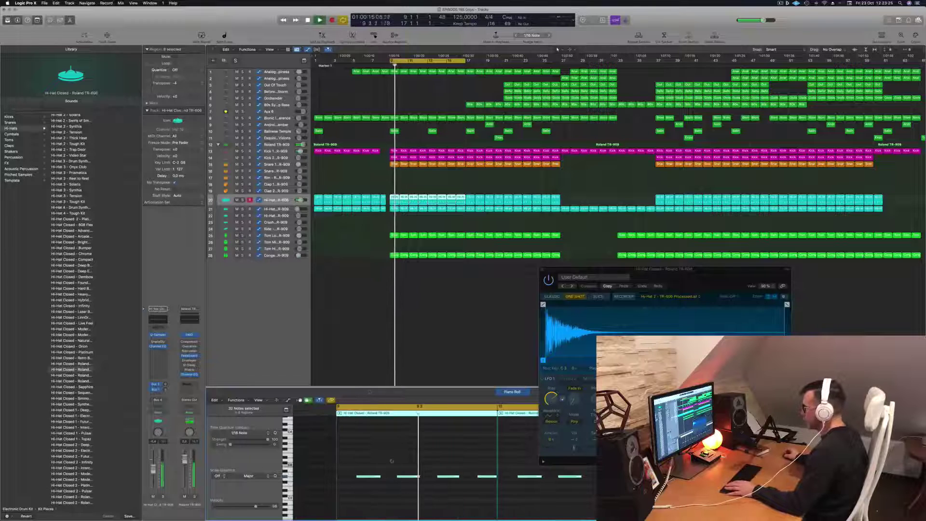
Step: Reshape the closed hi-hat's filter and amp envelopes in Quick Sampler and adjust the pitch envelope depth
drag(615, 284, 336, 270)
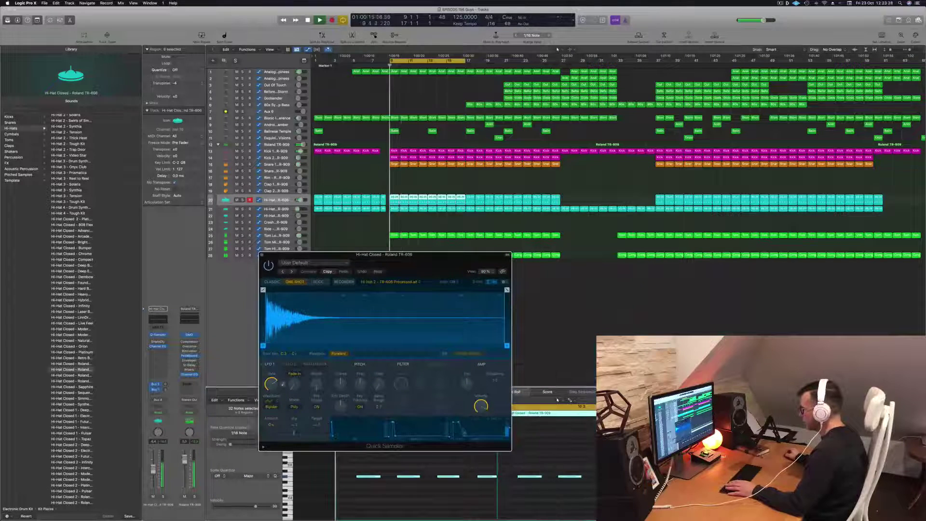
drag(464, 435, 469, 435)
drag(394, 435, 407, 436)
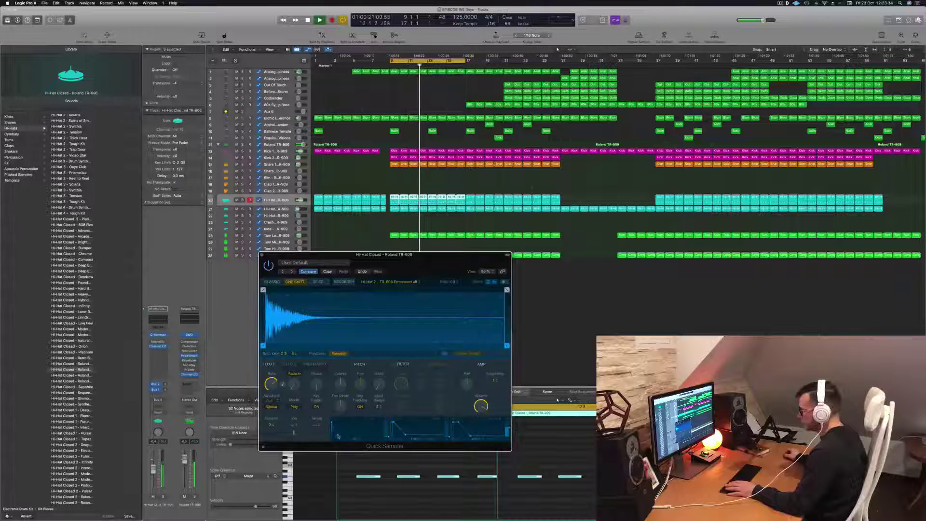
mouse_move(340, 404)
mouse_down()
mouse_move(342, 378)
mouse_move(342, 407)
mouse_up()
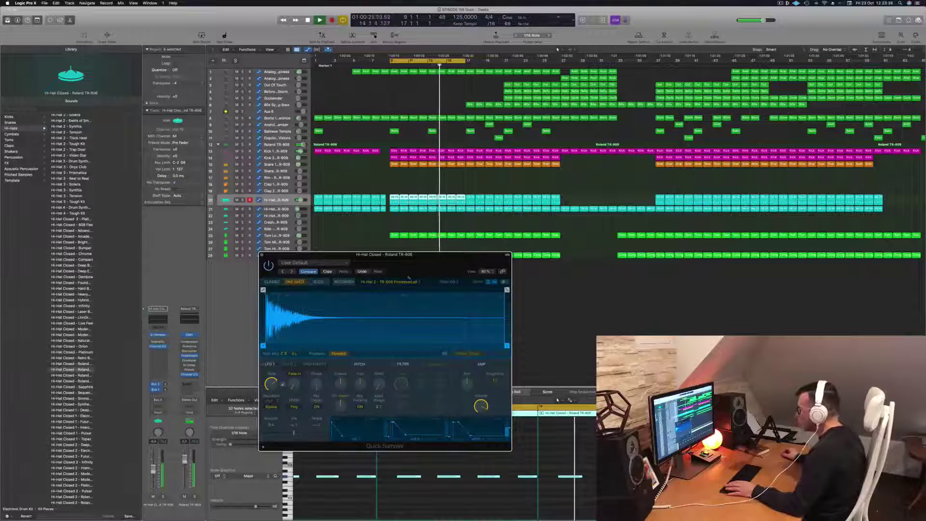
Step: Shorten the hi-hat sample in Quick Sampler by moving its end marker in, add a long fade-out, and close the sampler
drag(409, 254, 526, 230)
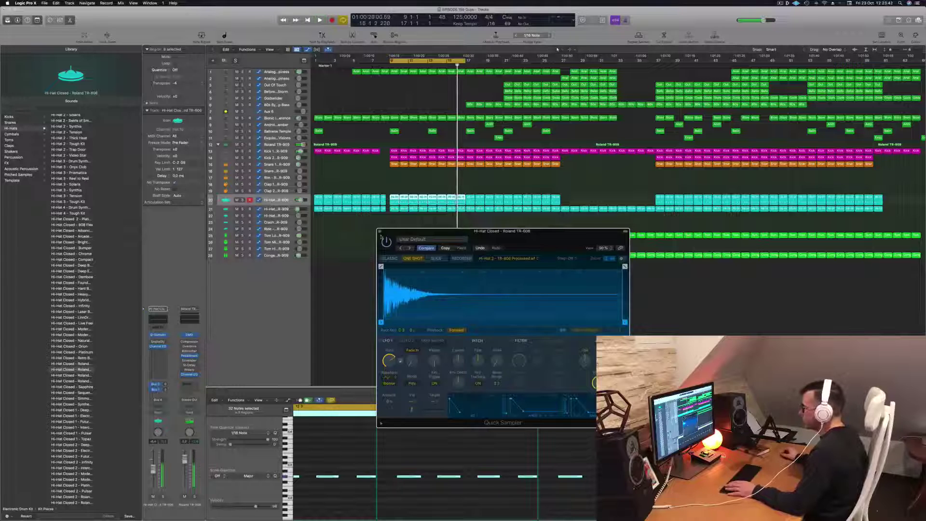
mouse_move(380, 266)
mouse_down()
mouse_move(430, 267)
mouse_move(381, 266)
mouse_up()
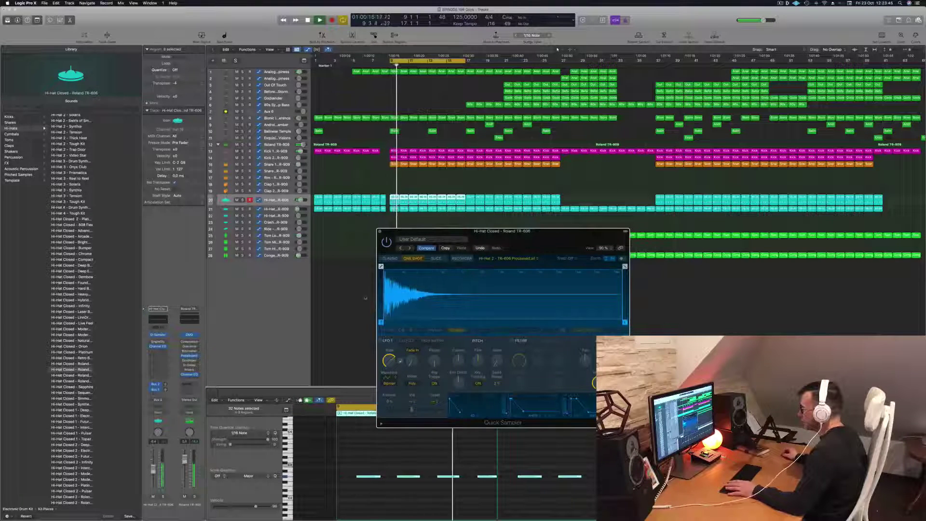
drag(623, 322, 466, 322)
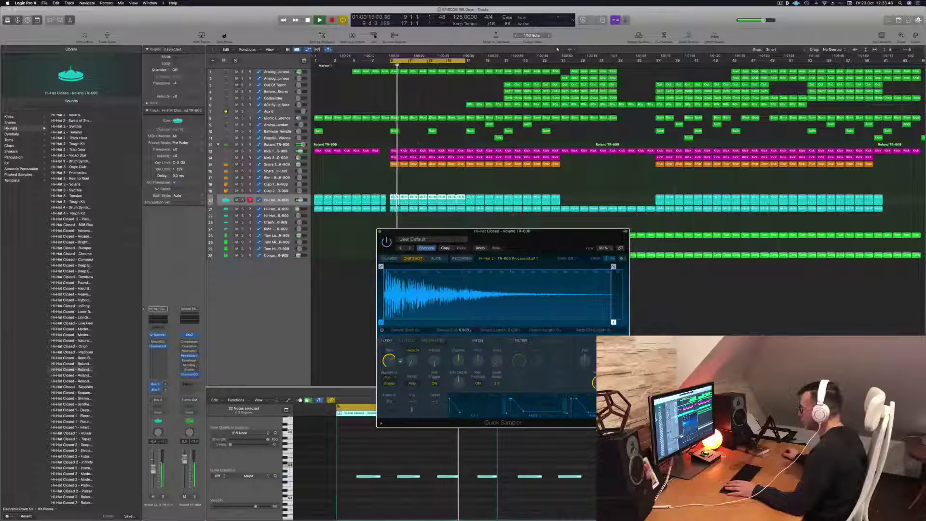
mouse_move(613, 266)
mouse_down()
mouse_move(390, 266)
mouse_move(469, 266)
mouse_up()
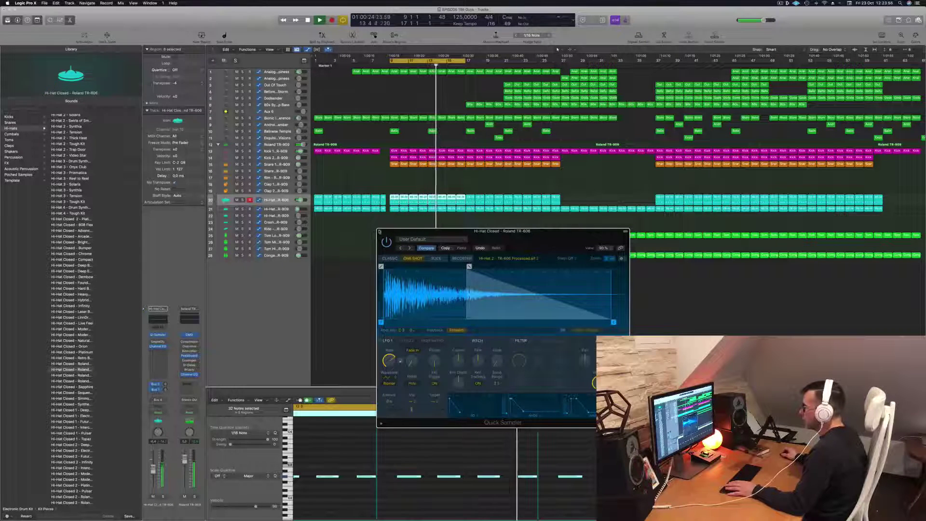
click(379, 231)
key(space)
key(space)
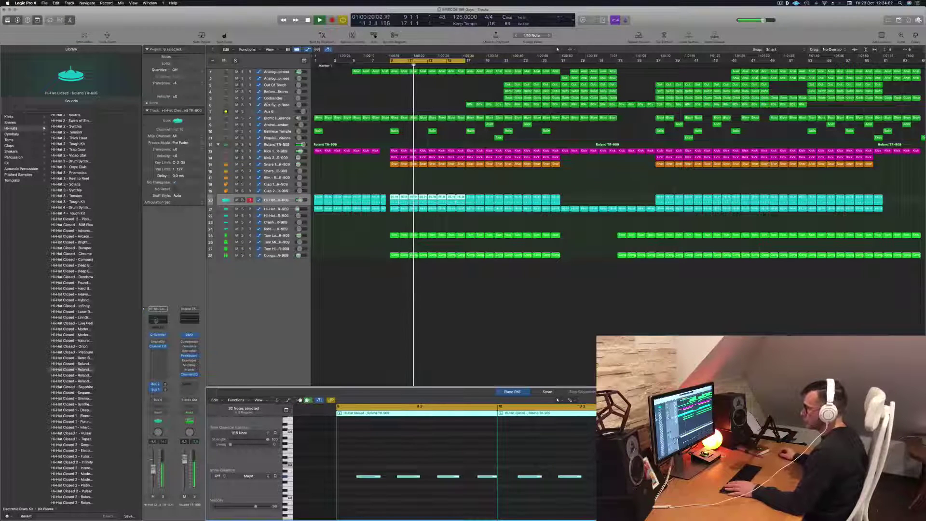
Step: Enable the low-cut filter in the Hi-Hat Closed Channel EQ, raise its cutoff to about 4 kHz, and close the EQ
click(156, 322)
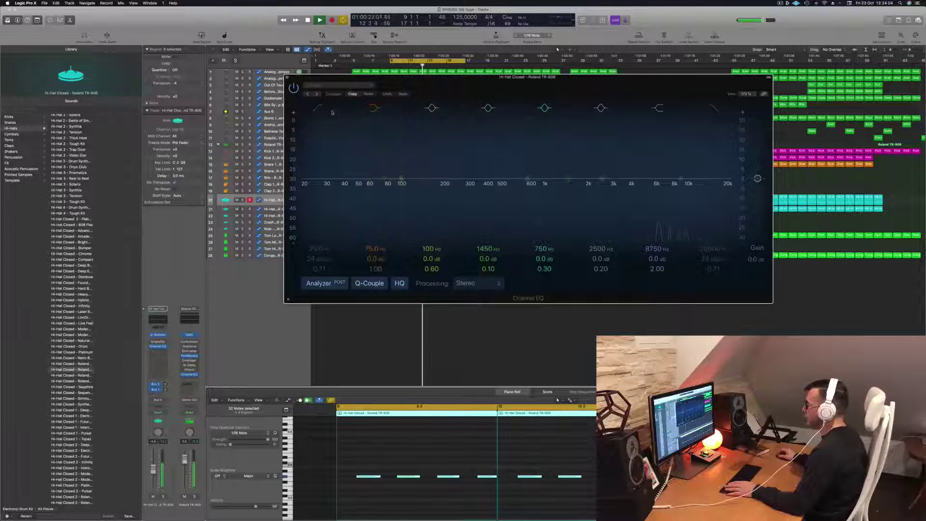
click(319, 108)
drag(310, 149, 635, 141)
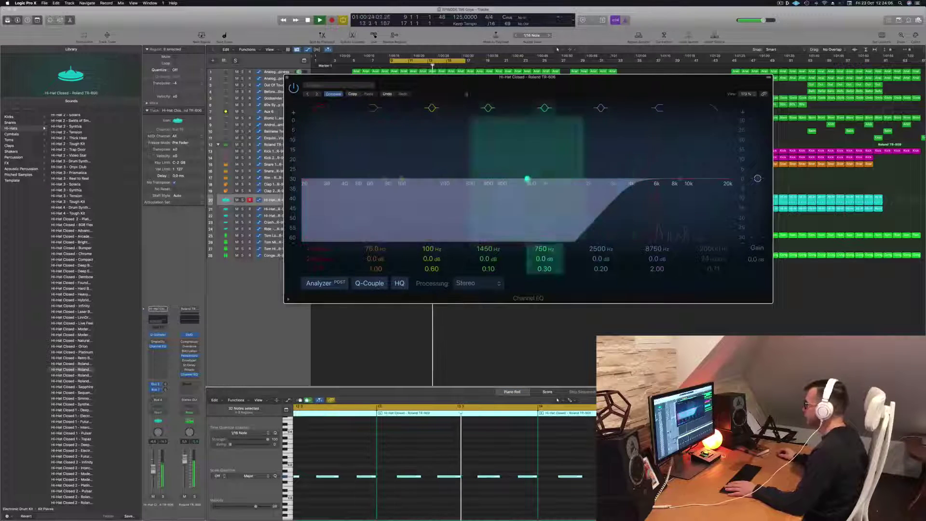
click(287, 78)
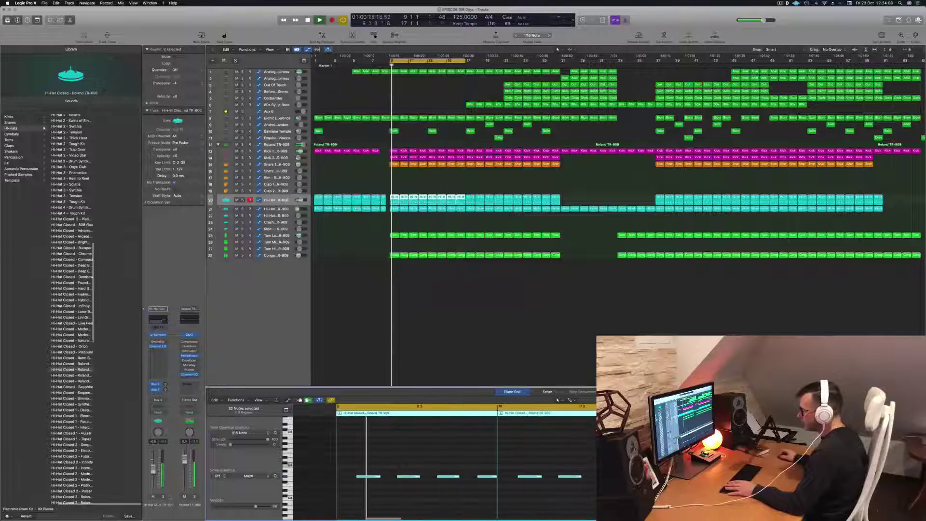
key(Return)
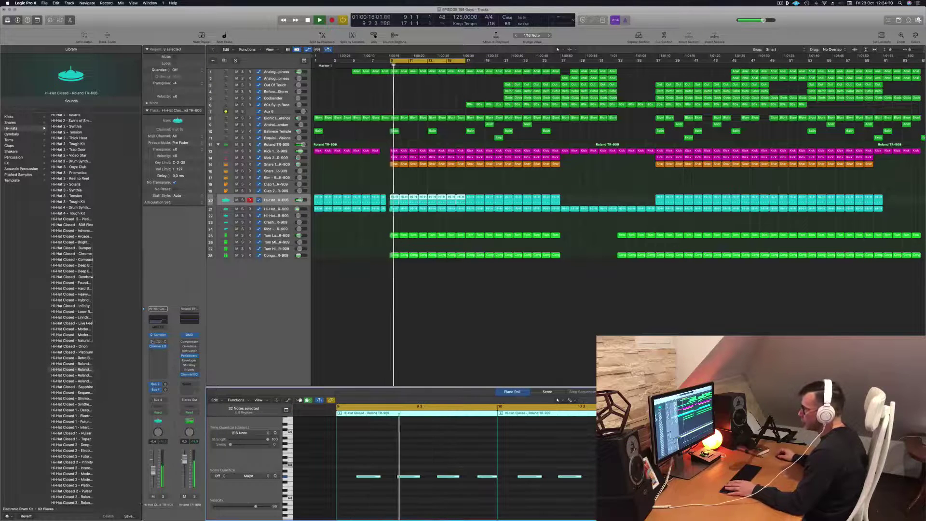
Step: Set the Hi-Hat Closed track's Sample Delay to 10 ms on the left channel and 20 ms on the right
click(159, 341)
key(Return)
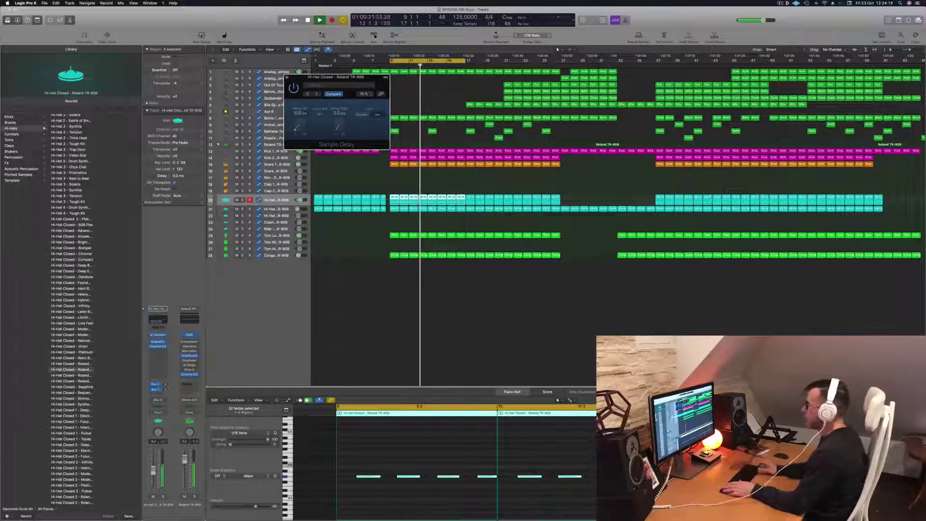
double_click(339, 113)
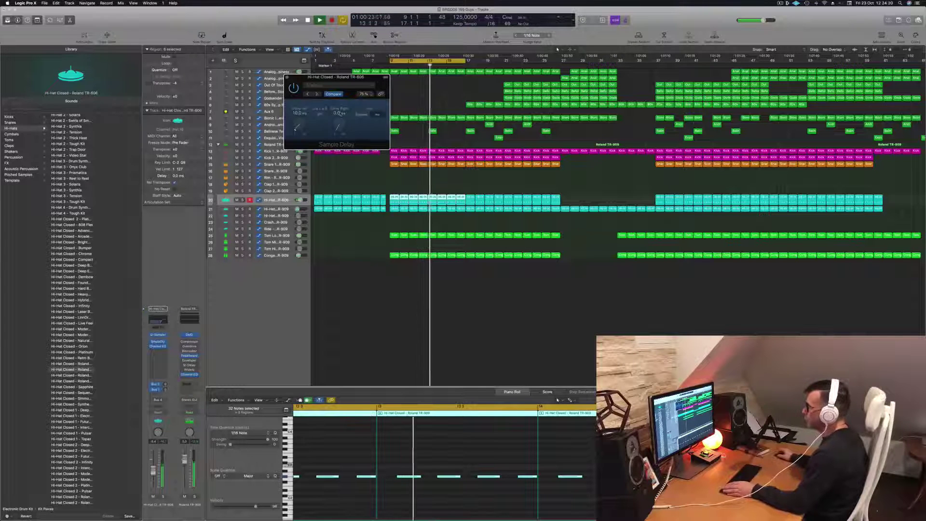
text(20)
key(Return)
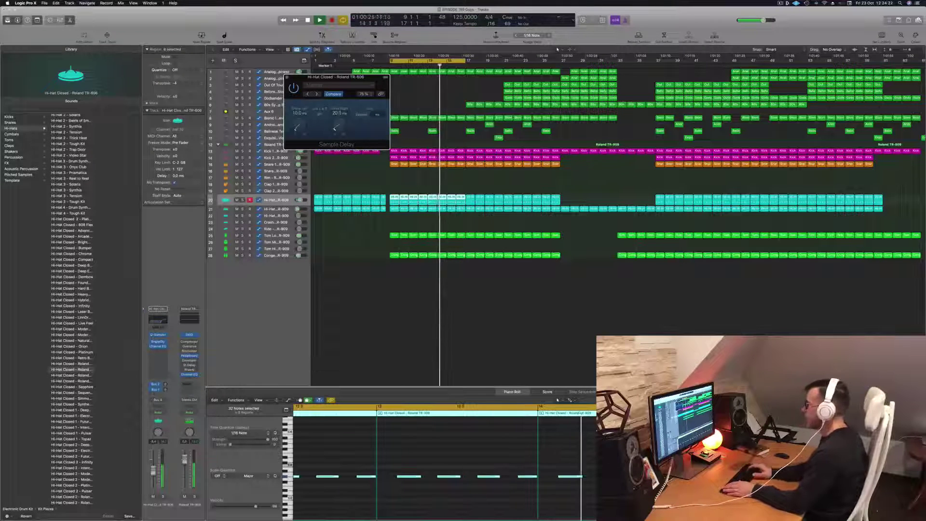
drag(347, 77, 448, 85)
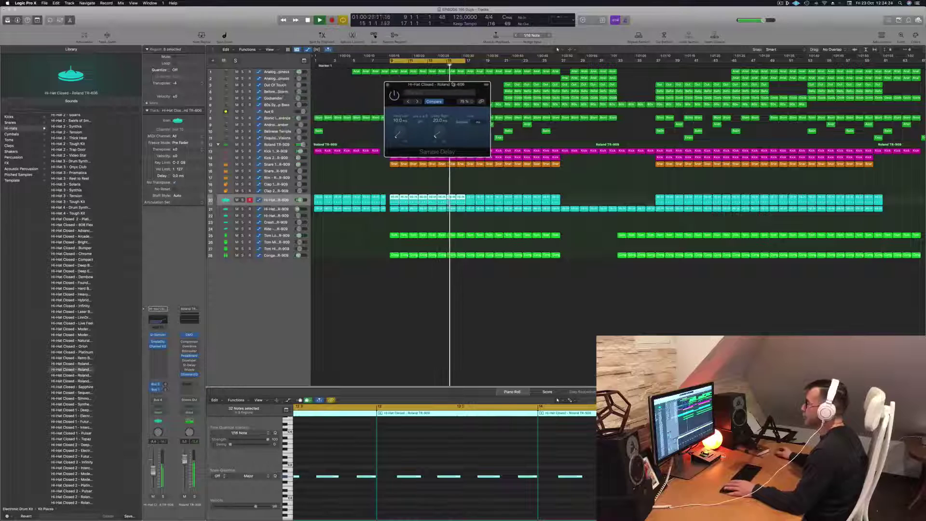
Step: Lower the Hi-Hat Closed track's volume slightly and close its Sample Delay plug-in
drag(152, 470, 153, 474)
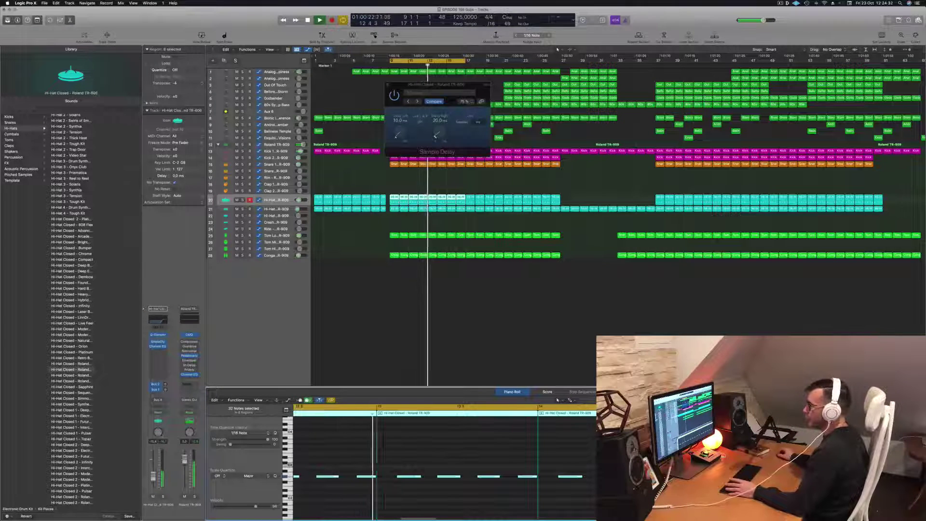
double_click(437, 120)
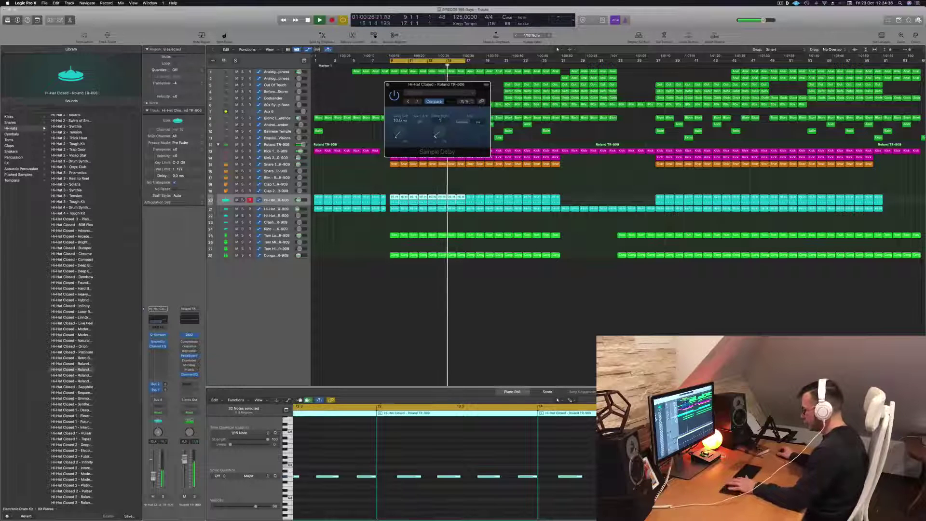
drag(446, 91, 437, 93)
click(379, 86)
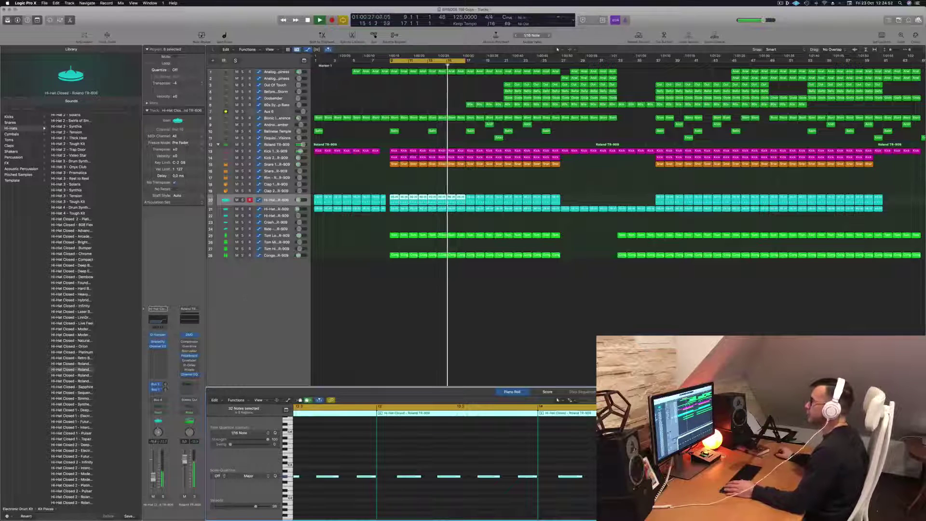
Step: Insert Phat FX on the Snare 1 track and load the Accentuate drums preset
click(319, 165)
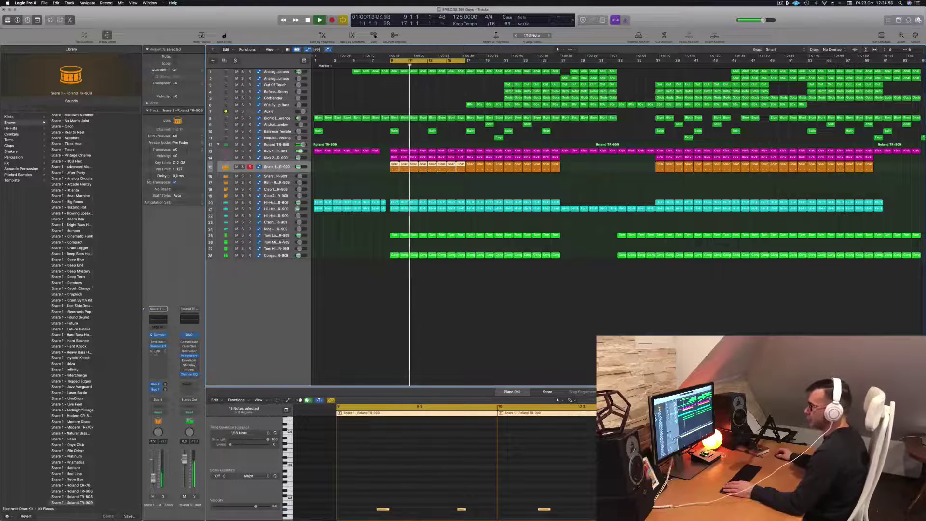
click(157, 351)
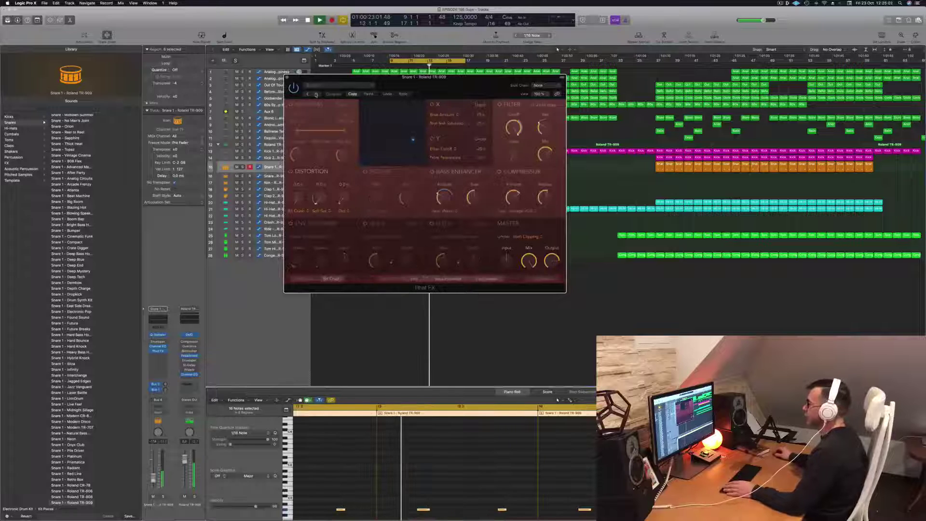
click(334, 86)
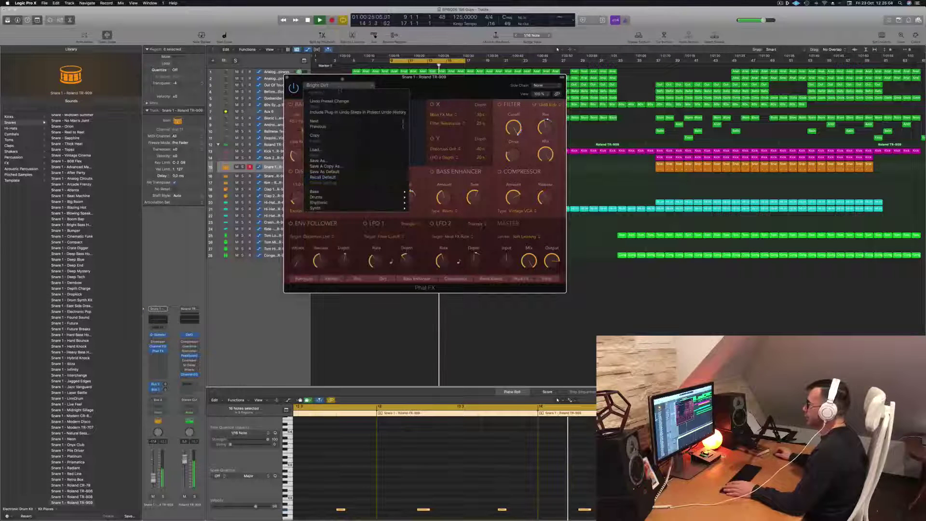
mouse_move(341, 198)
click(426, 197)
drag(444, 80, 476, 80)
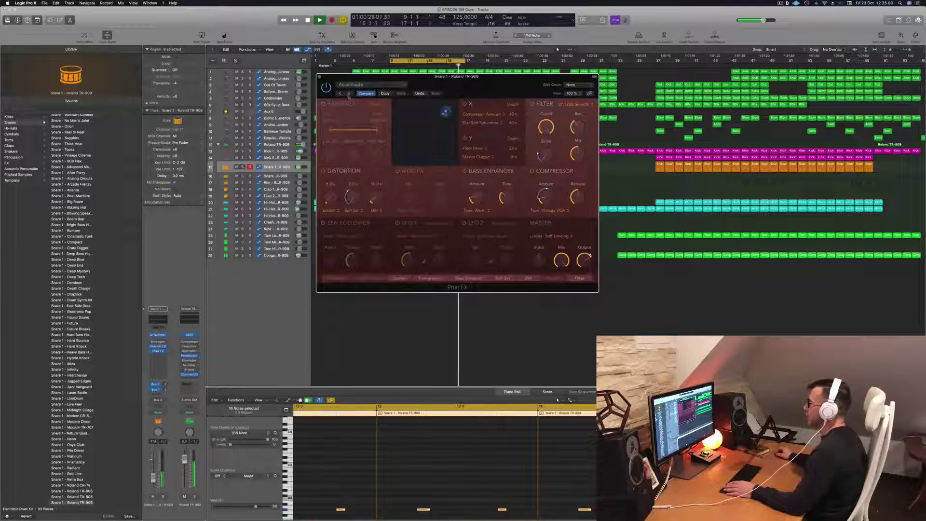
Step: Audition the other Phat FX drums presets on the Snare 1 track one after another
click(349, 94)
click(349, 94)
click(350, 94)
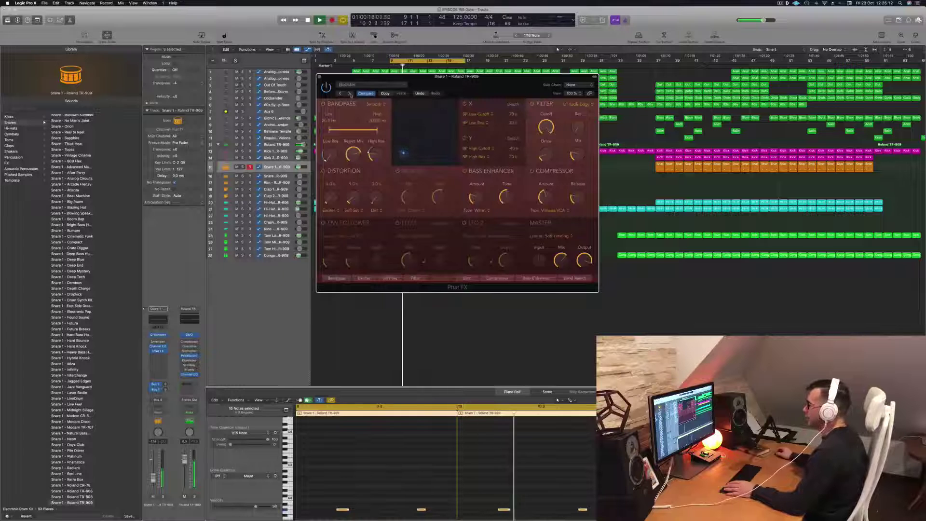
click(350, 94)
click(350, 94)
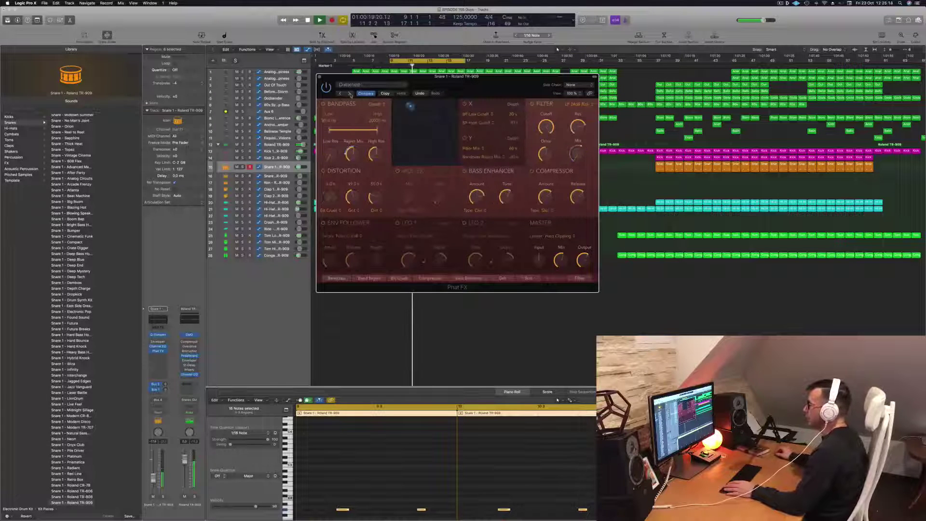
click(349, 94)
click(349, 94)
click(350, 94)
click(350, 94)
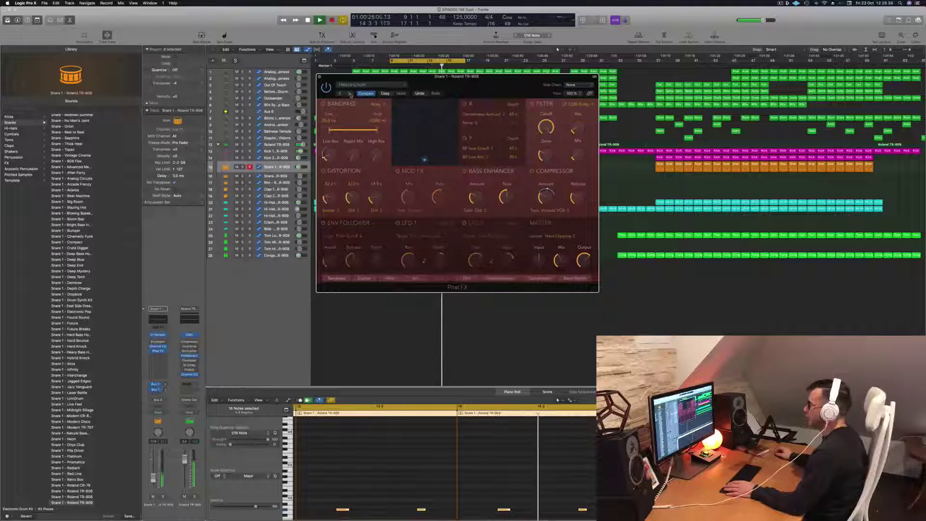
click(349, 94)
click(350, 94)
click(349, 94)
Step: Reload the Accentuate drums preset in Phat FX, lower the Snare 1 volume slightly, and close the plug-in
click(371, 88)
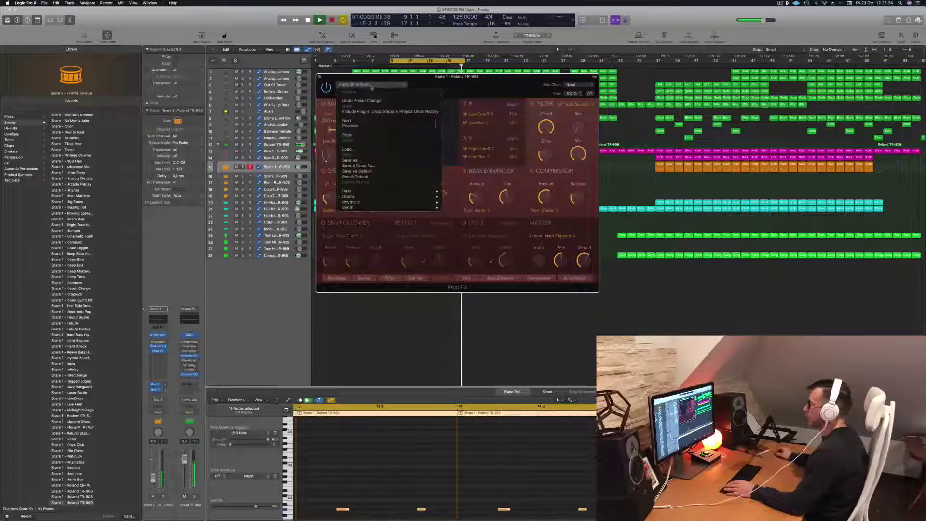
mouse_move(378, 197)
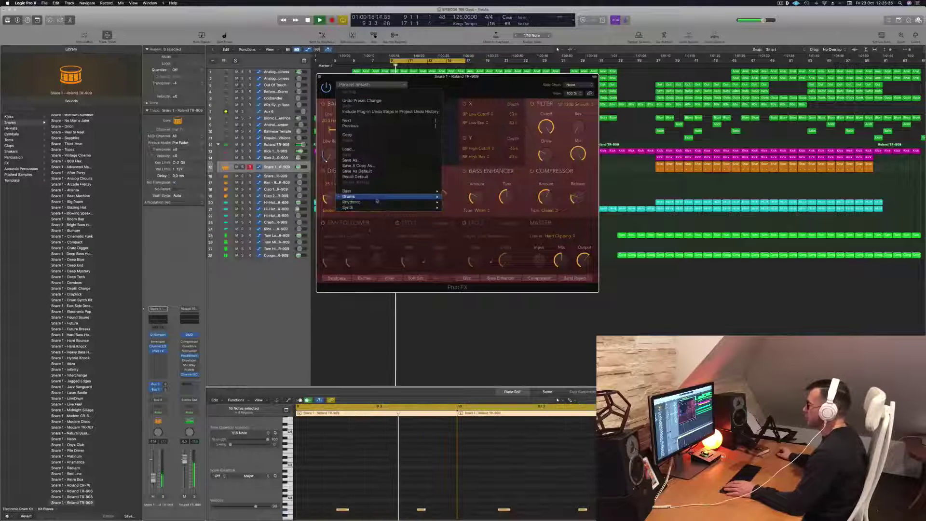
click(470, 197)
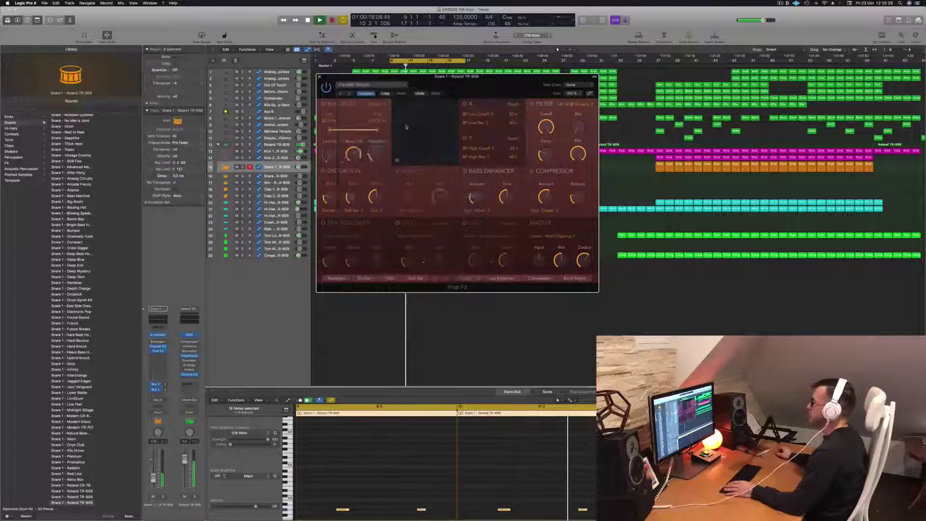
drag(470, 82, 443, 88)
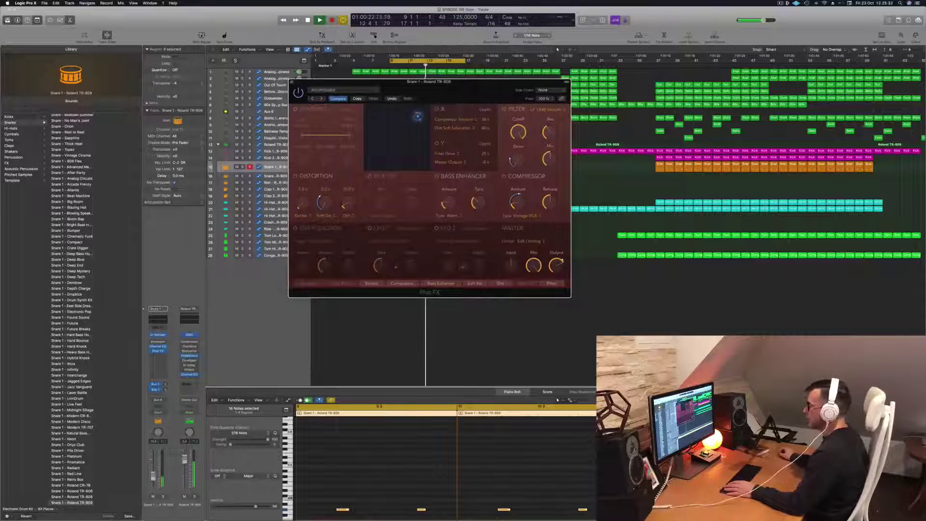
drag(154, 476, 155, 481)
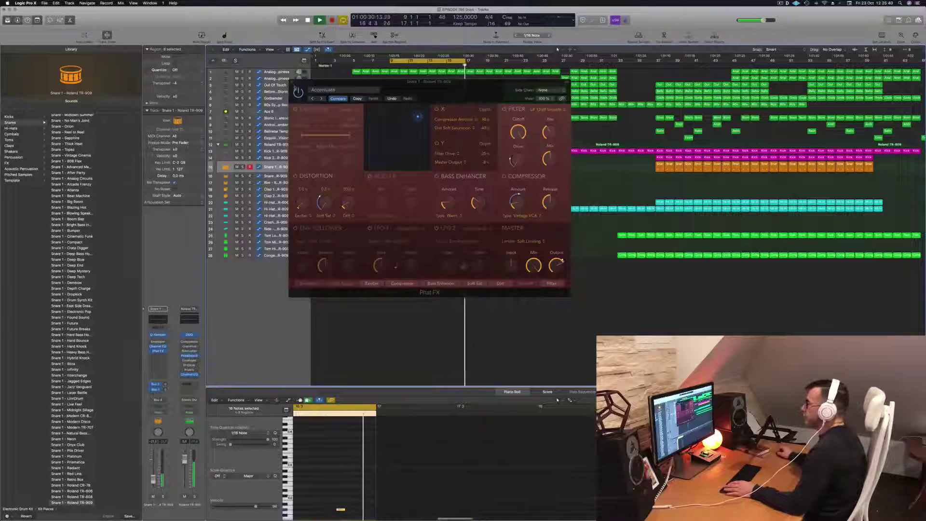
click(293, 82)
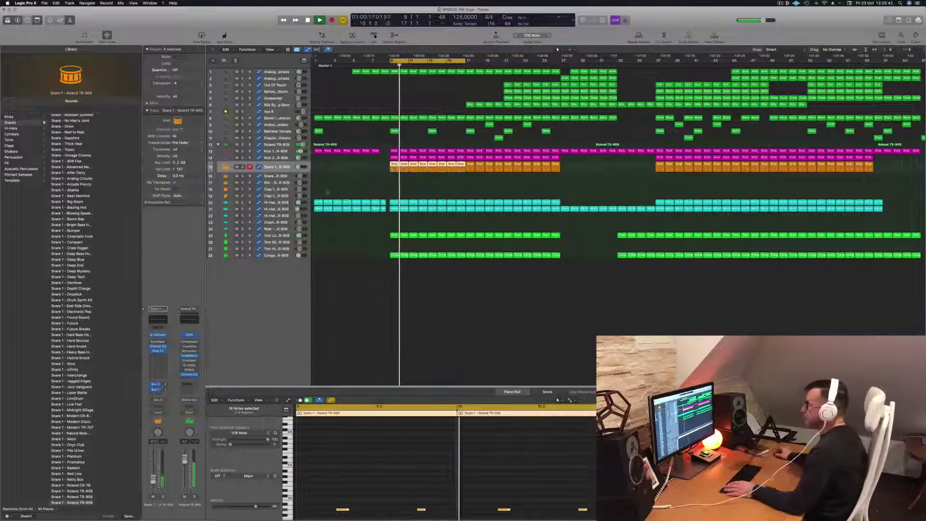
Step: Raise the low-cut filter in the Kick 2 track's Channel EQ to about 112 Hz and close the EQ
click(267, 158)
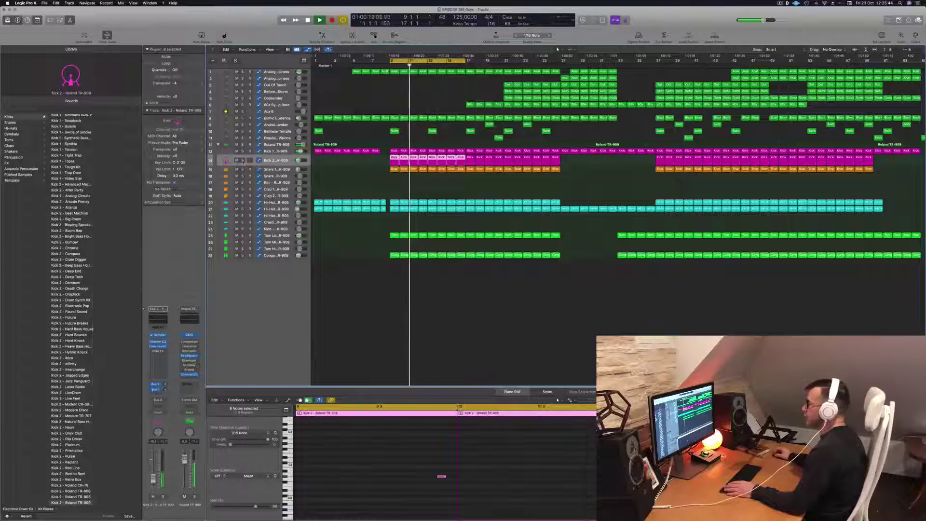
click(242, 160)
click(242, 160)
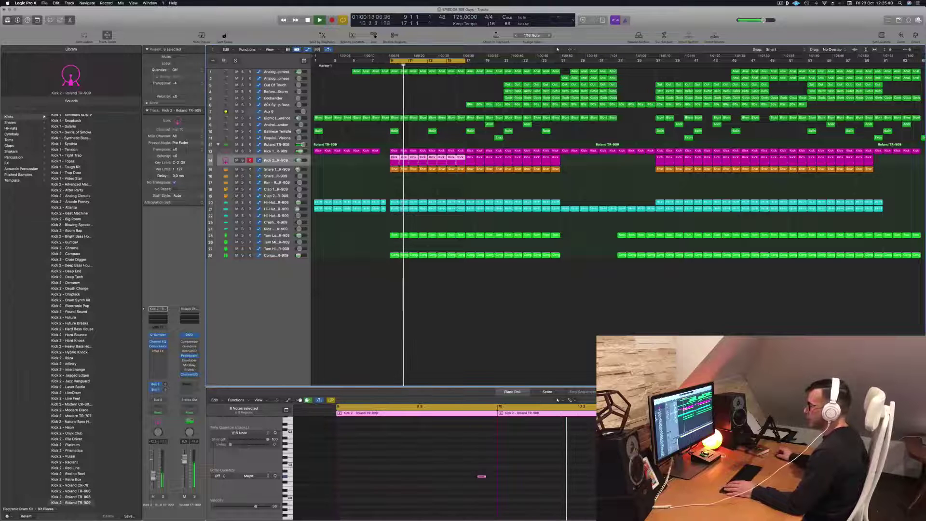
click(160, 320)
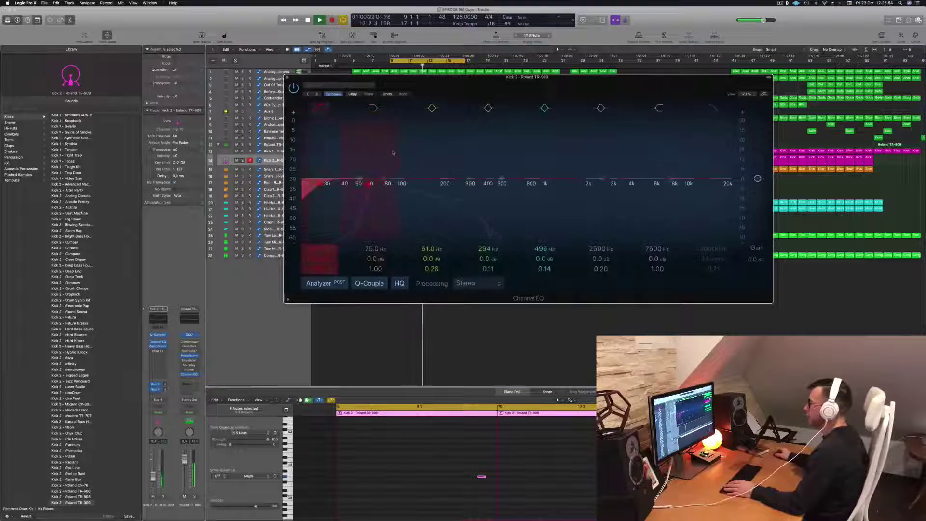
drag(319, 184, 415, 150)
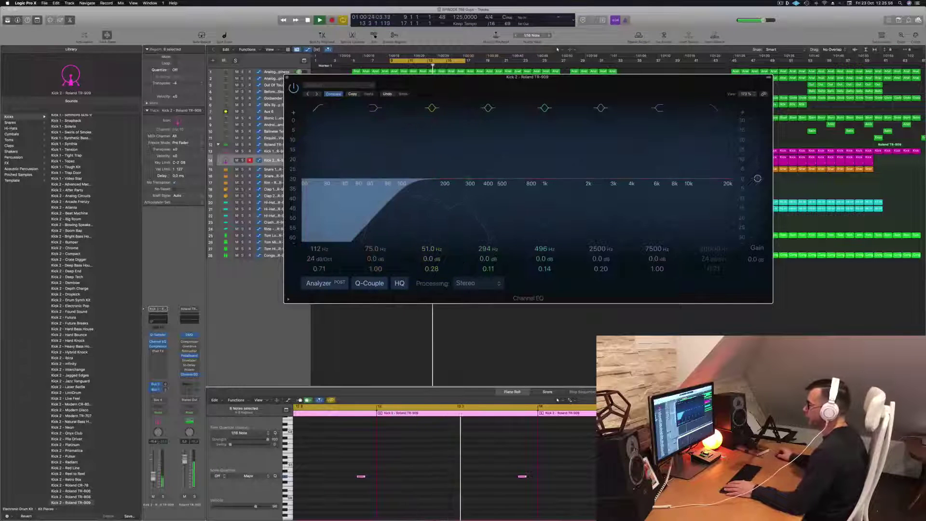
key(super+w)
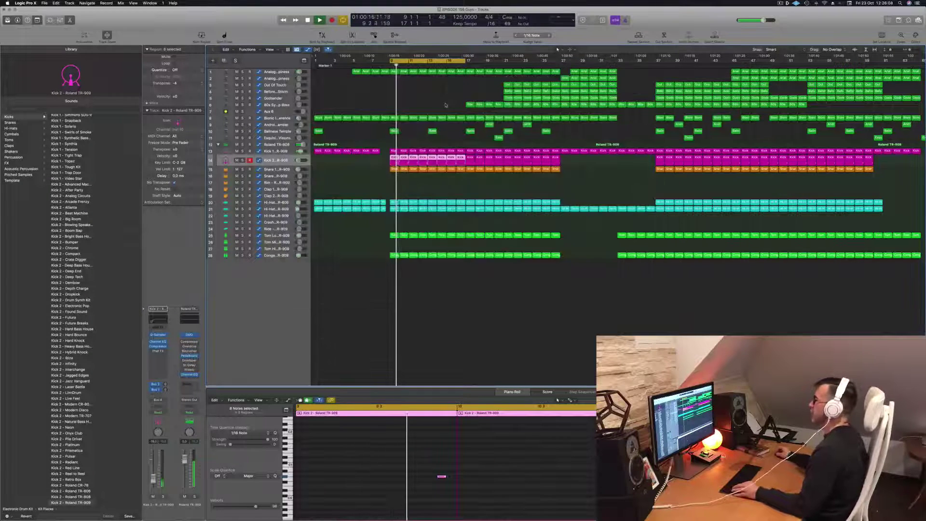
Step: Set the playback cycle to the section from bar 21 to 27 and play the Roland TR-909 drums soloed
click(279, 73)
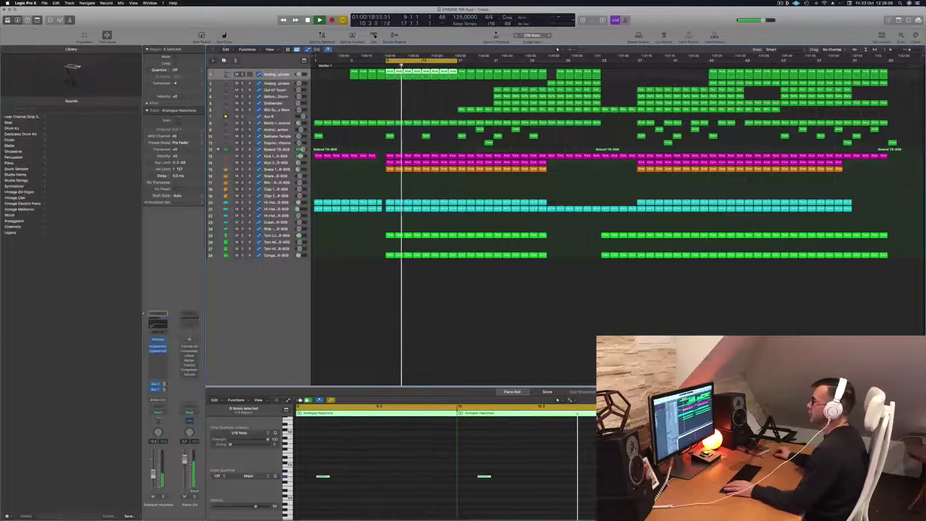
key(space)
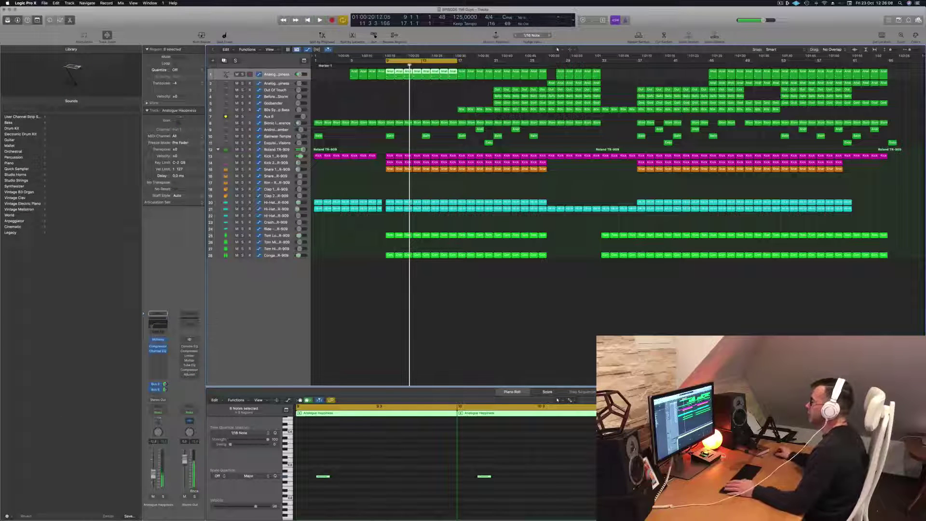
drag(427, 61, 492, 61)
click(429, 103)
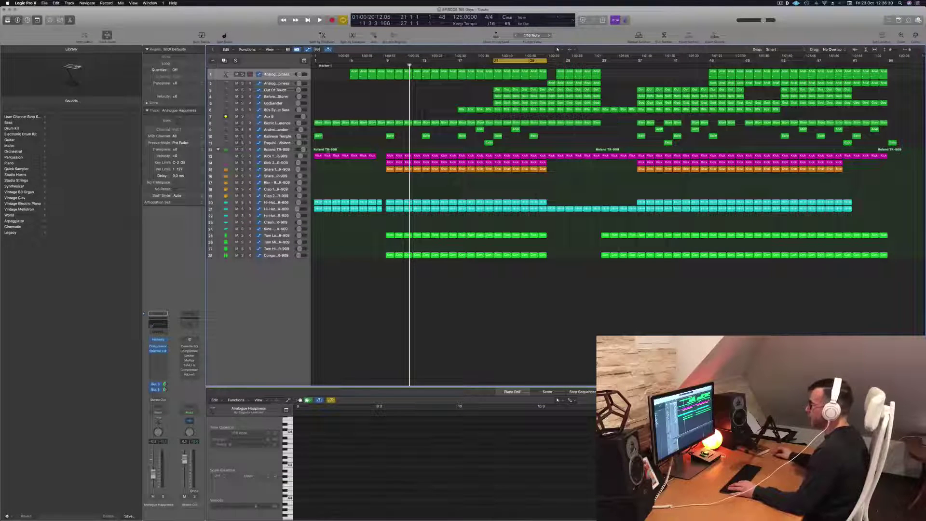
click(243, 149)
key(space)
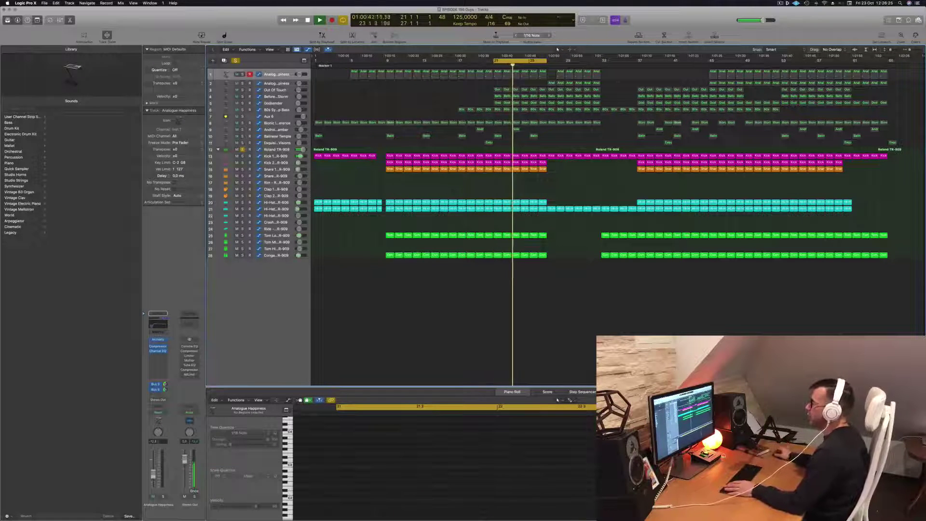
click(278, 73)
key(s)
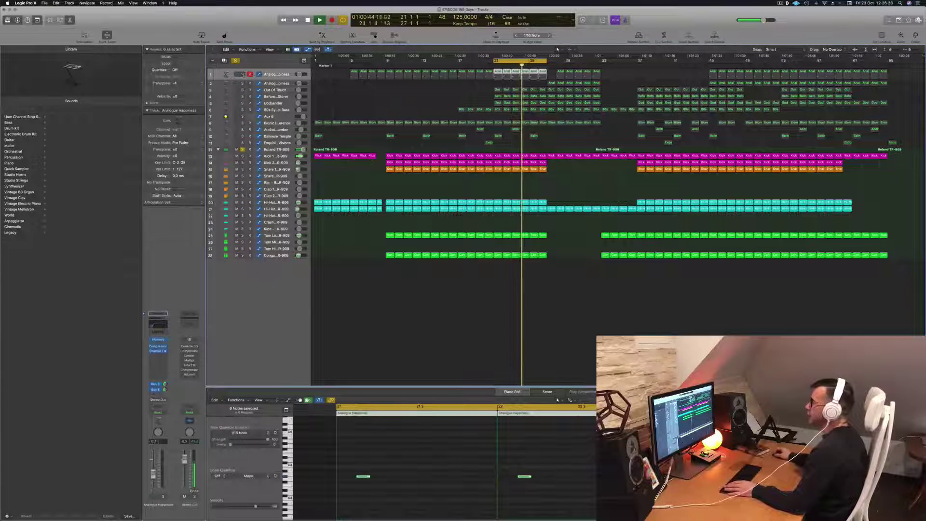
key(s)
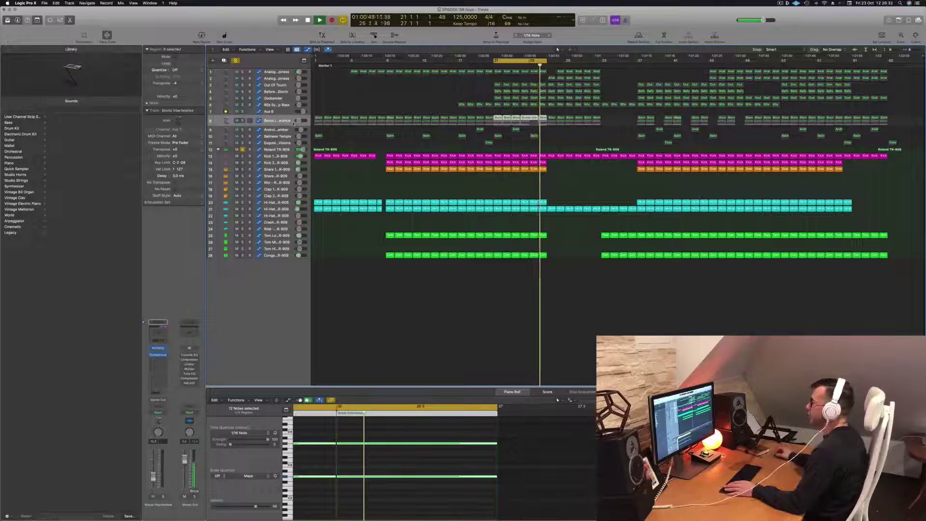
Step: Solo the 80s Synth Pop Bass with the drums and lower its Channel EQ low-shelf boost to about +3.3 dB at 76 Hz
click(278, 105)
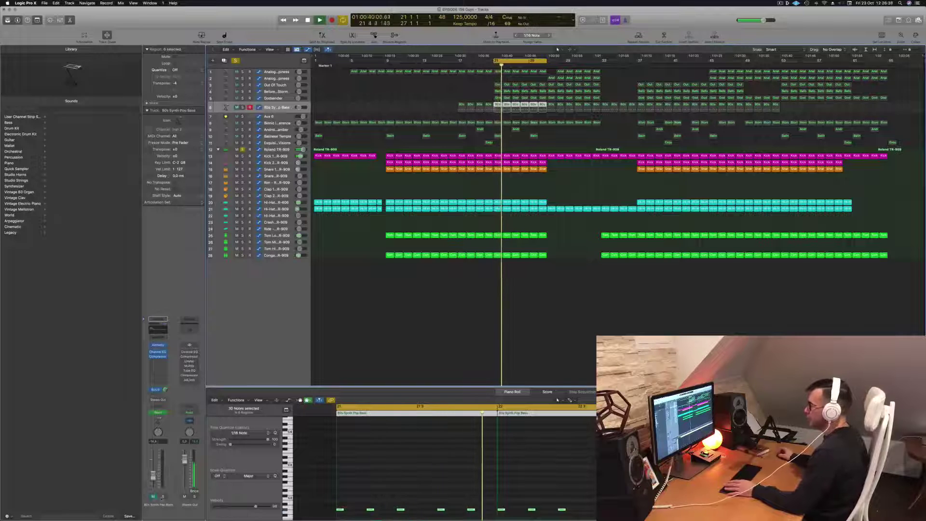
click(163, 496)
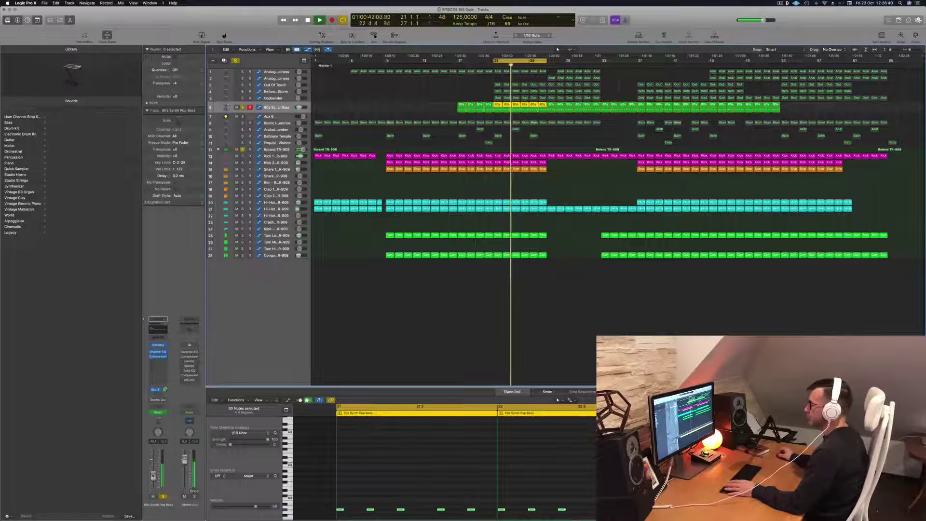
click(157, 329)
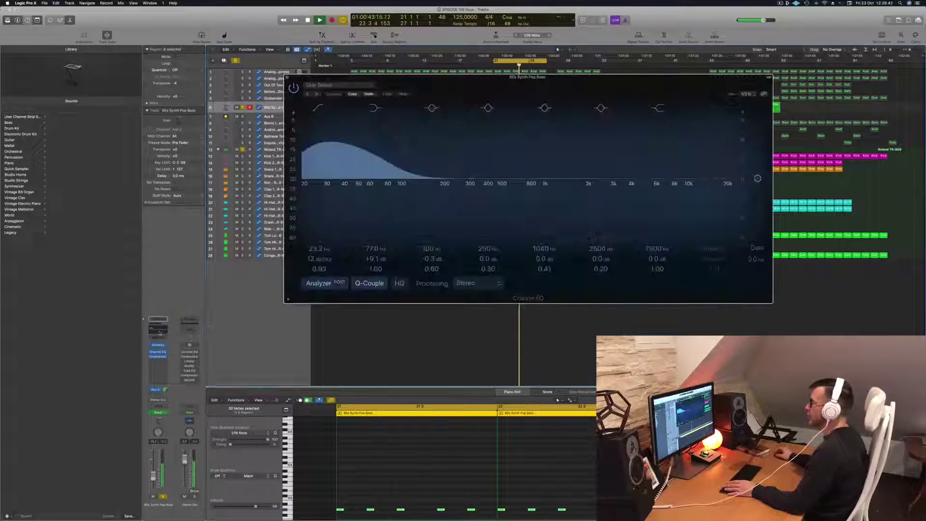
drag(385, 164, 383, 192)
drag(408, 85, 436, 118)
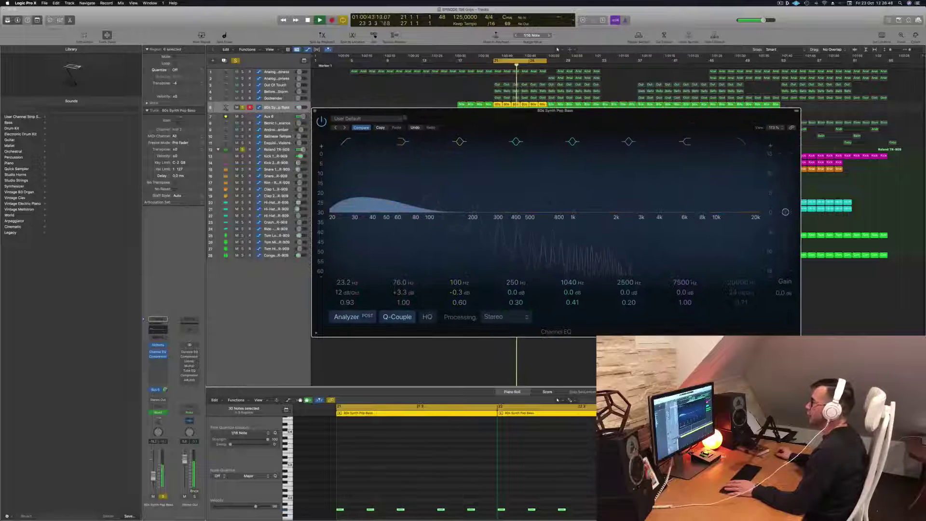
click(314, 111)
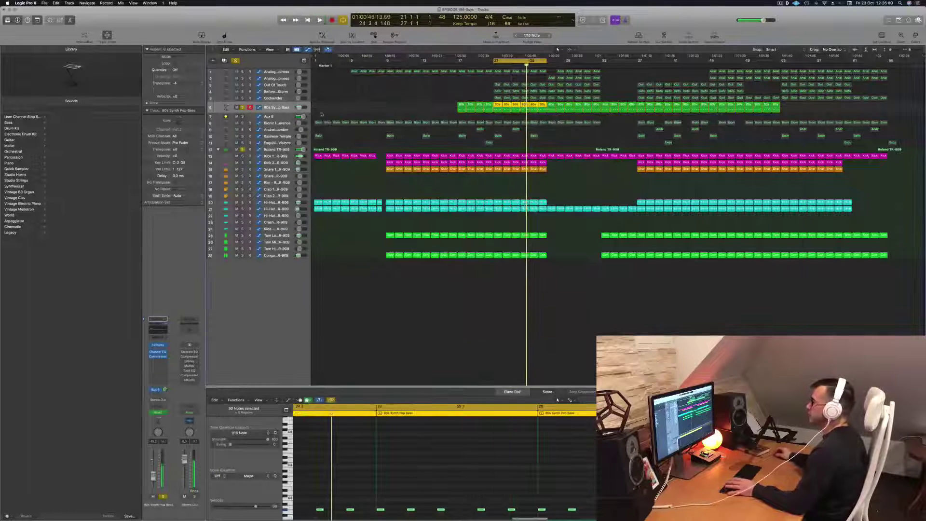
Step: Show track automation and examine the curves of the aux track below the bass and of 80s Synth Pop Bass
click(273, 115)
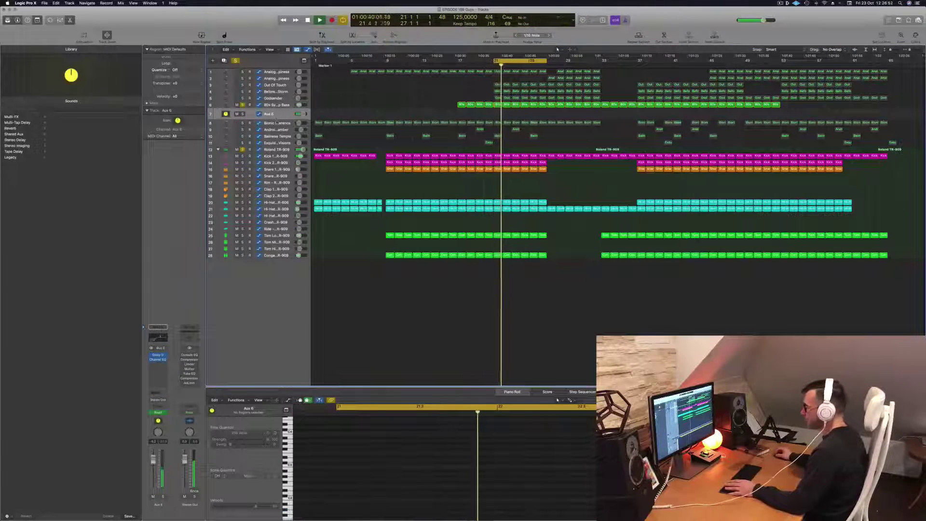
key(a)
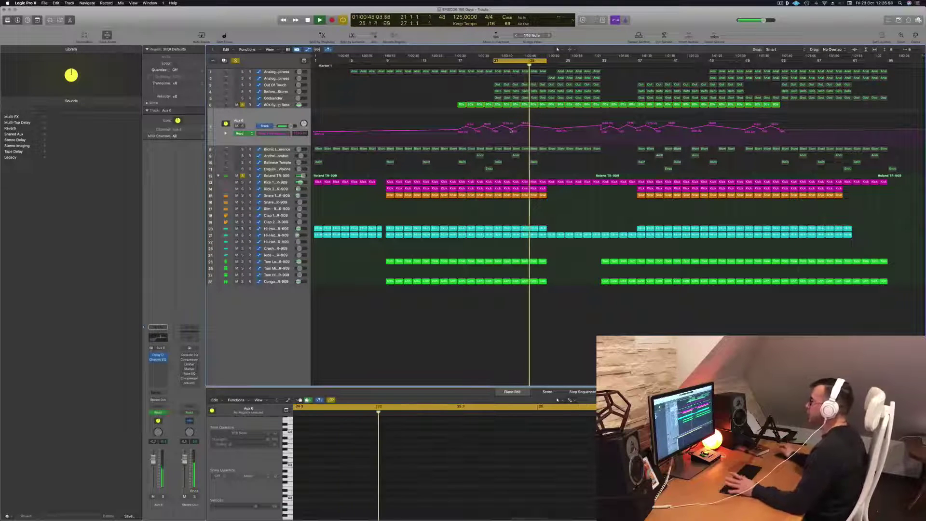
key(Return)
click(266, 105)
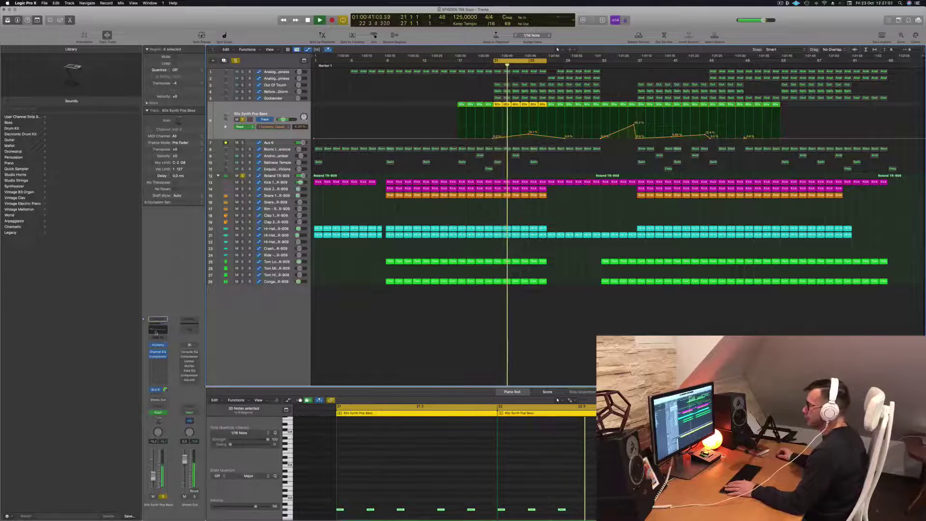
Step: Raise the low-shelf boost in the 80s Synth Pop Bass Channel EQ to about +5.3 dB at 80 Hz and keep the bass track selected
click(157, 331)
mouse_move(390, 206)
mouse_down()
mouse_move(395, 189)
mouse_move(407, 194)
mouse_move(393, 195)
mouse_up()
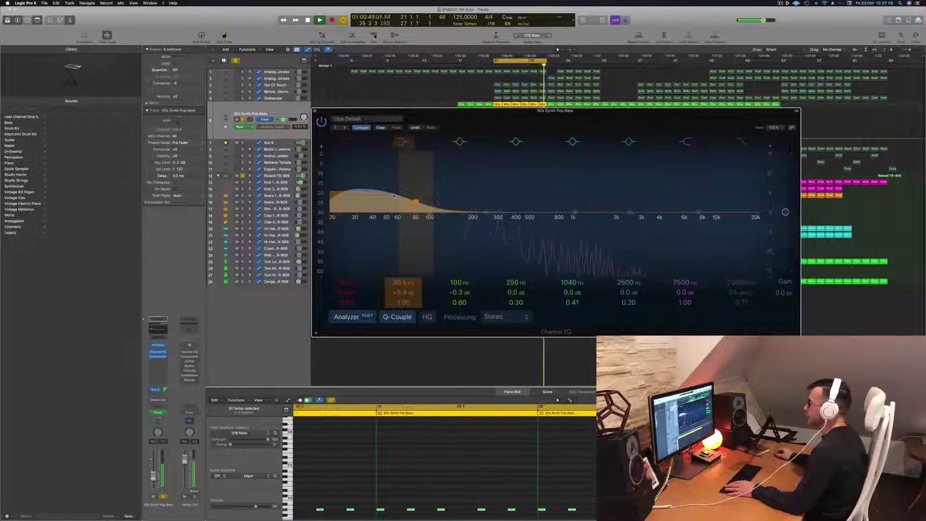
click(314, 111)
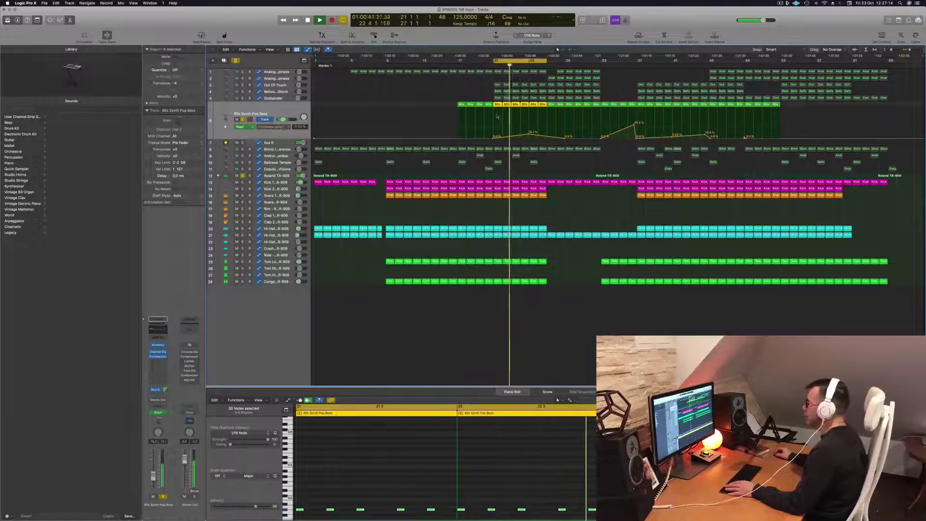
click(529, 136)
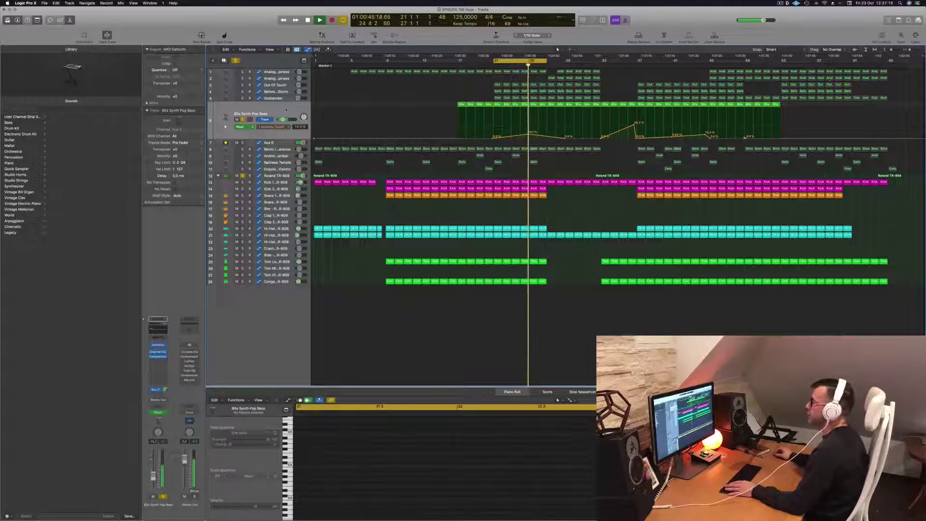
click(286, 110)
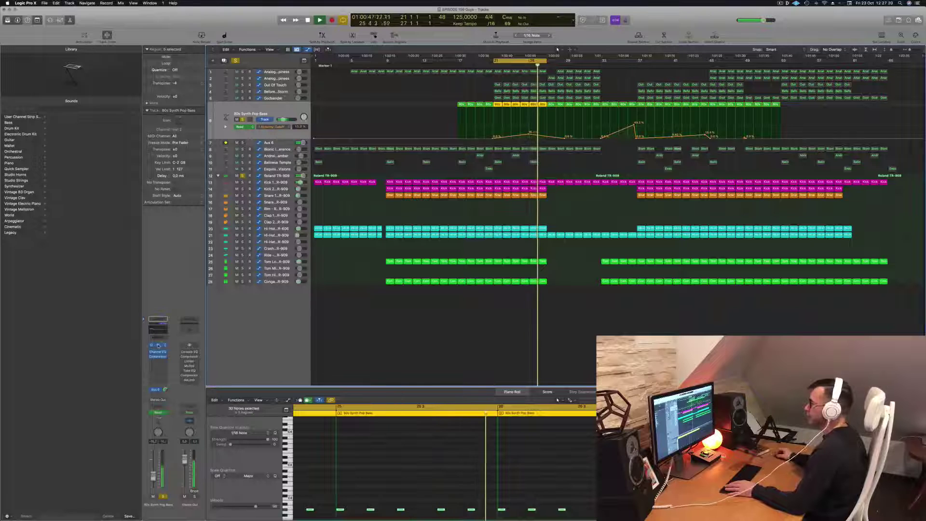
Step: Compare the 80s Synth Pop Bass with its Channel EQ bypassed and active, look over its Alchemy synth, and close both plug-ins
click(158, 352)
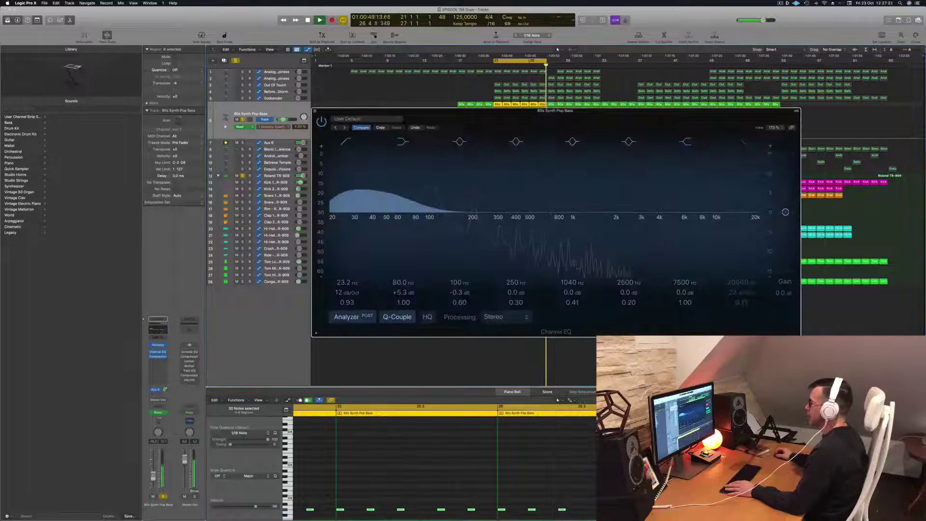
click(321, 121)
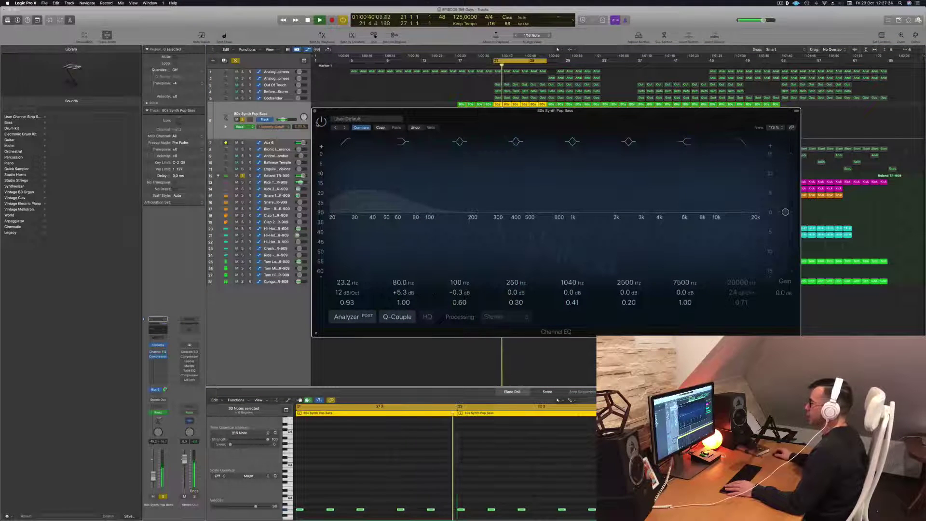
click(320, 121)
drag(523, 116, 564, 113)
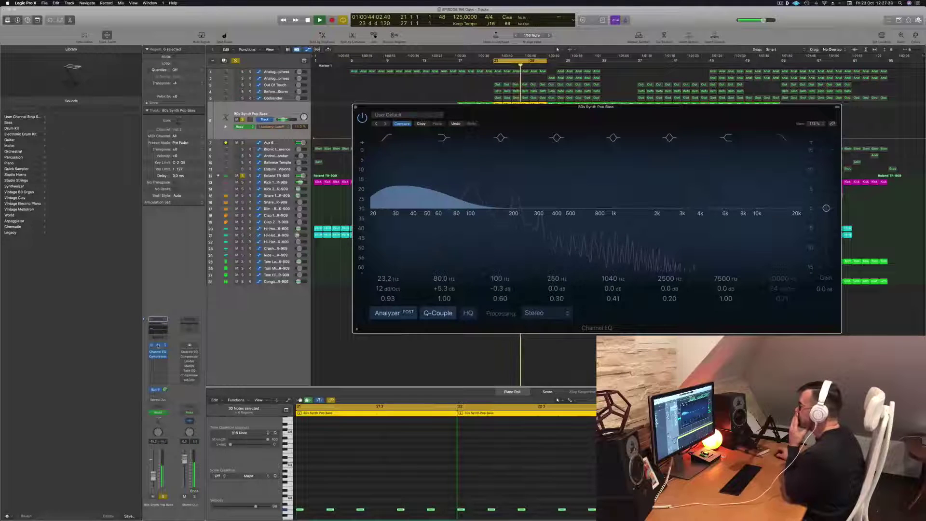
click(158, 345)
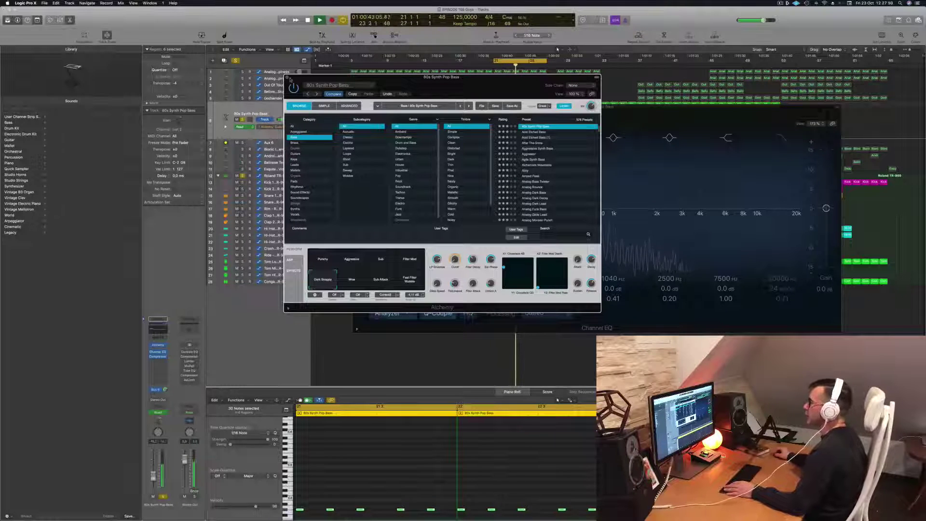
click(287, 78)
drag(685, 115, 627, 143)
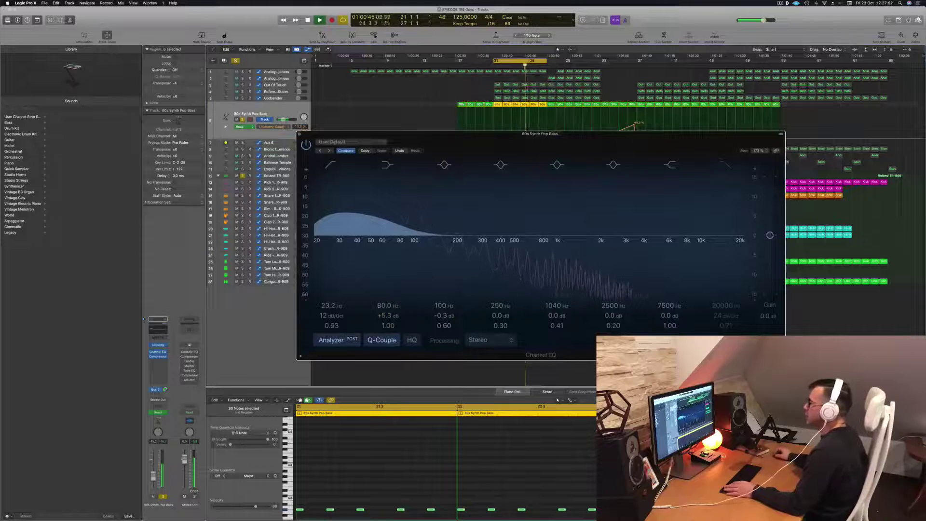
click(299, 134)
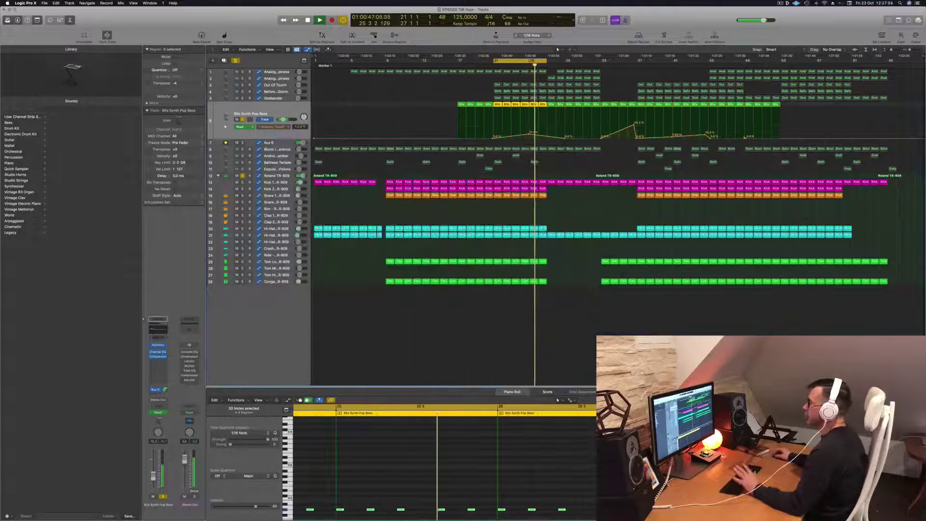
Step: Examine the automation curve of the aux track below the bass and the resonant peak in its Channel EQ
click(278, 144)
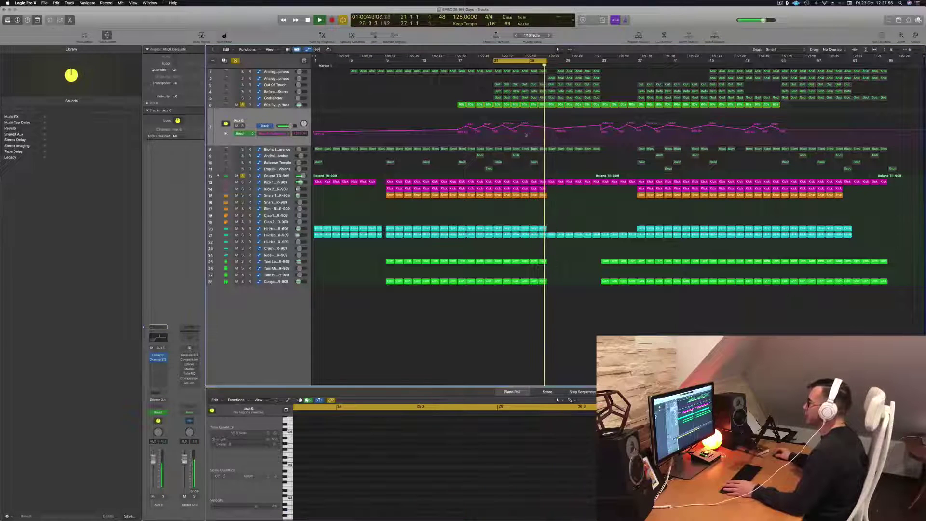
click(538, 126)
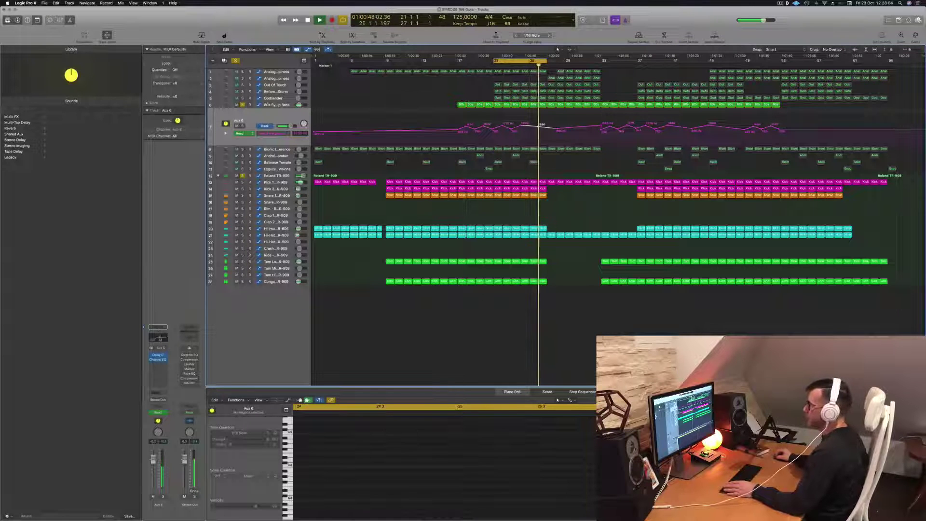
key(v)
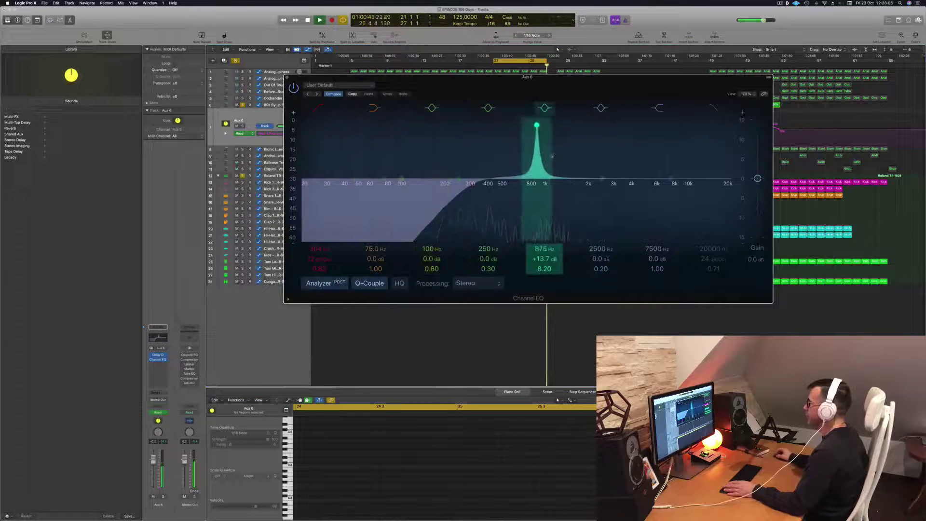
drag(532, 218, 554, 219)
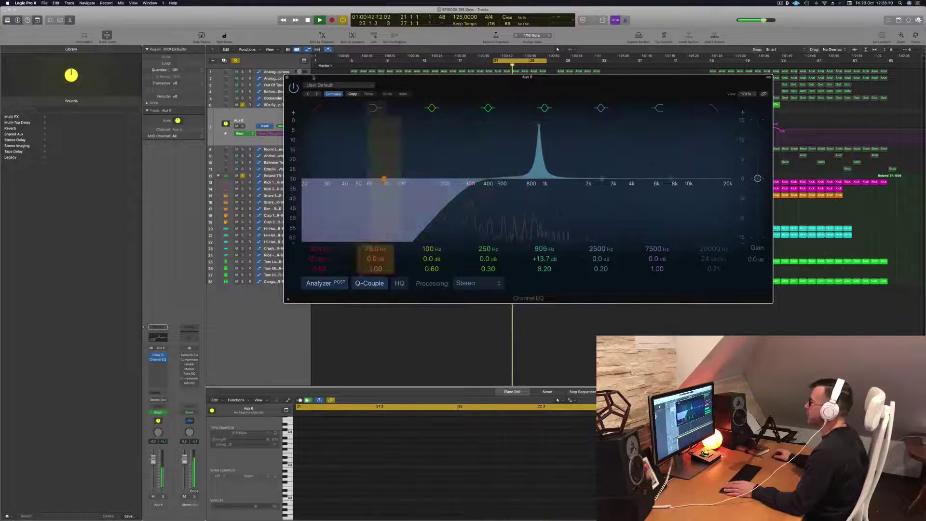
click(287, 77)
Step: Restart the cycle playback and solo the Analogue Happiness track together with the bass and drums
key(space)
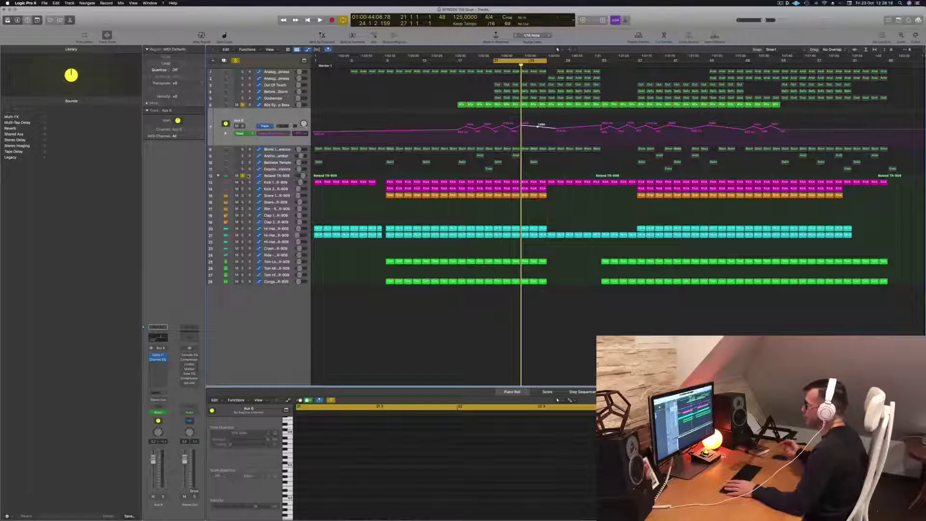
key(space)
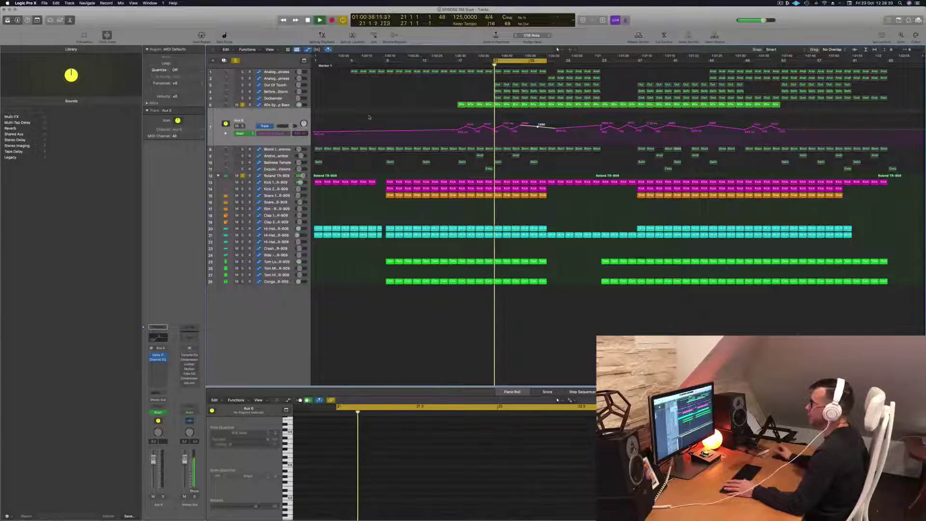
click(276, 72)
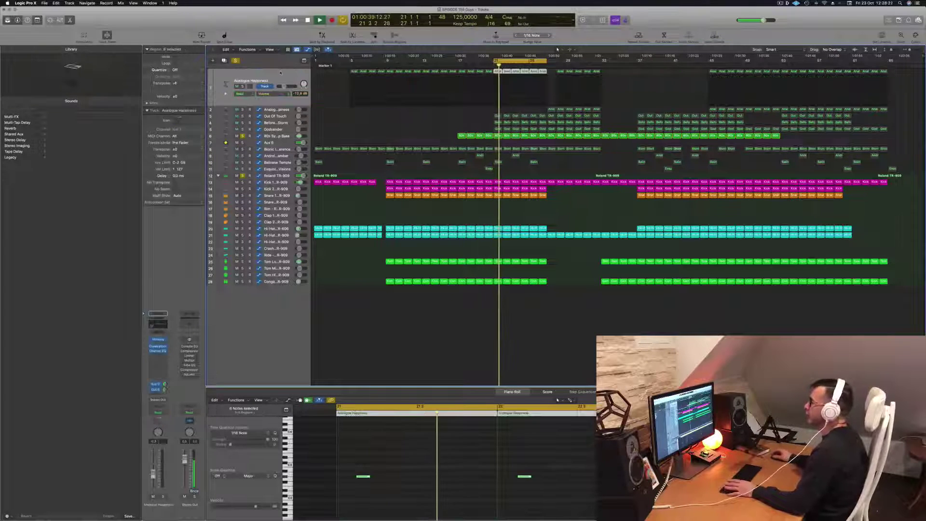
key(ctrl+m)
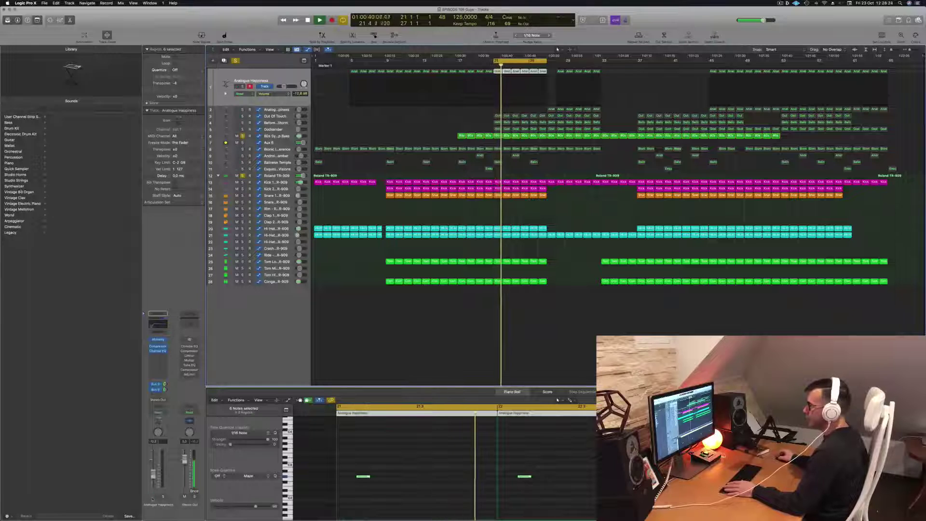
key(s)
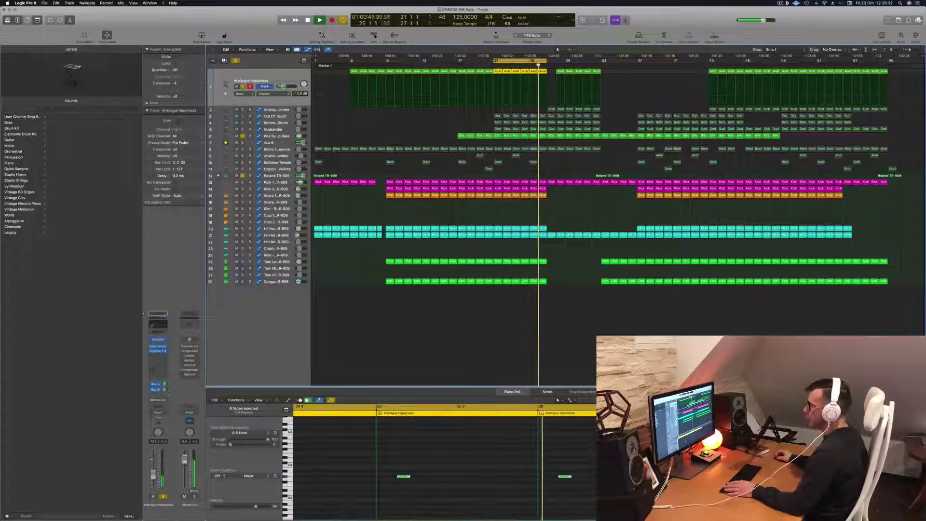
Step: Check the bus sends of Analogue Happiness, inspect the Compressor on the second send's aux channel, and close it
click(156, 384)
click(155, 384)
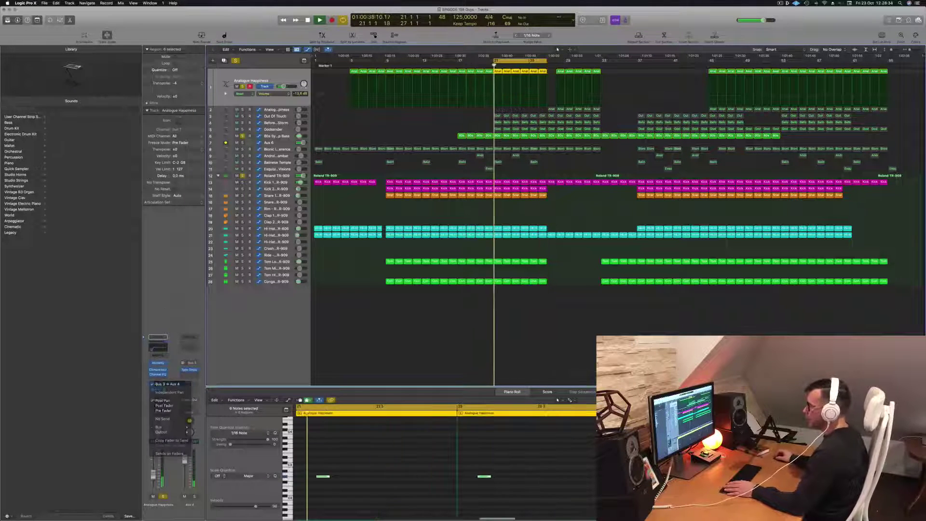
click(155, 389)
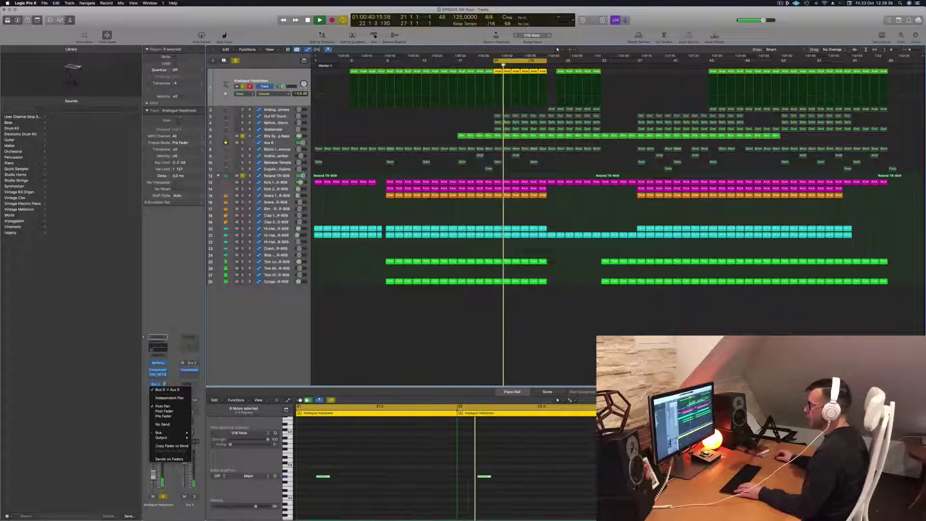
click(190, 376)
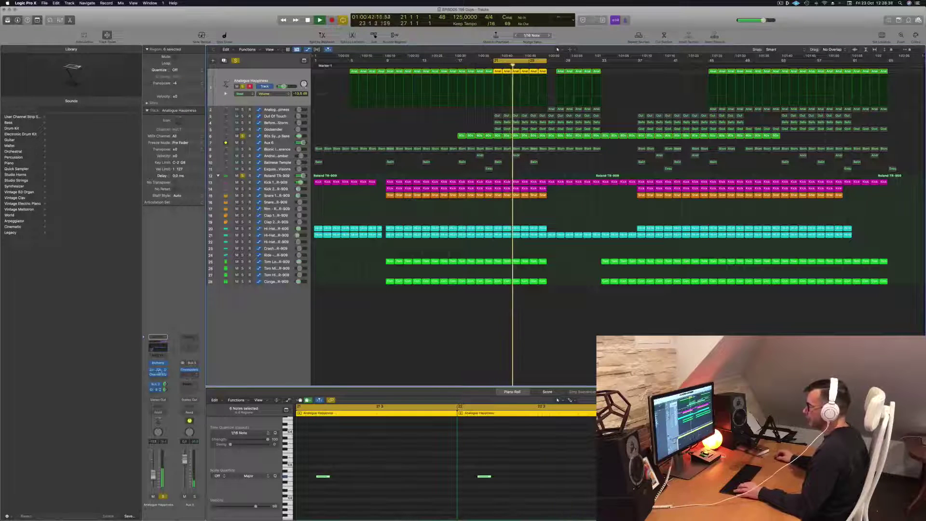
click(190, 374)
drag(450, 56, 582, 132)
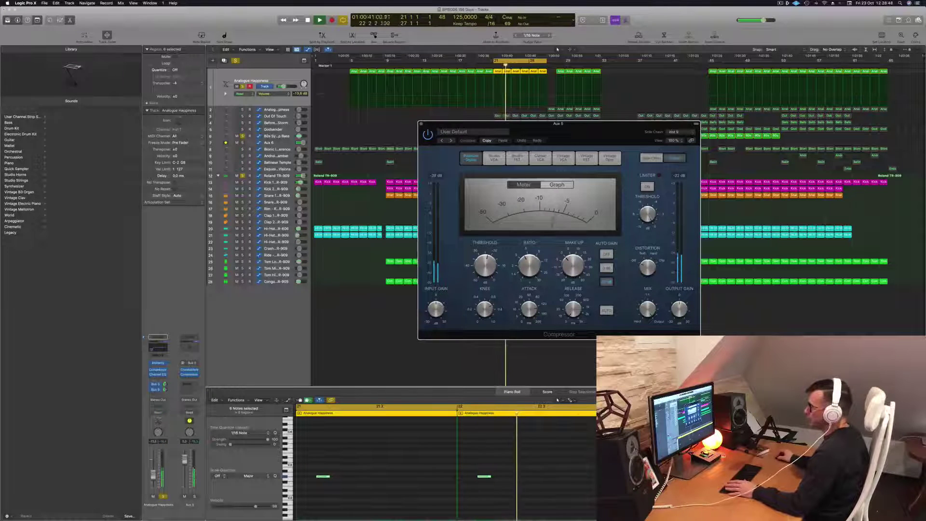
drag(427, 126, 387, 119)
click(380, 117)
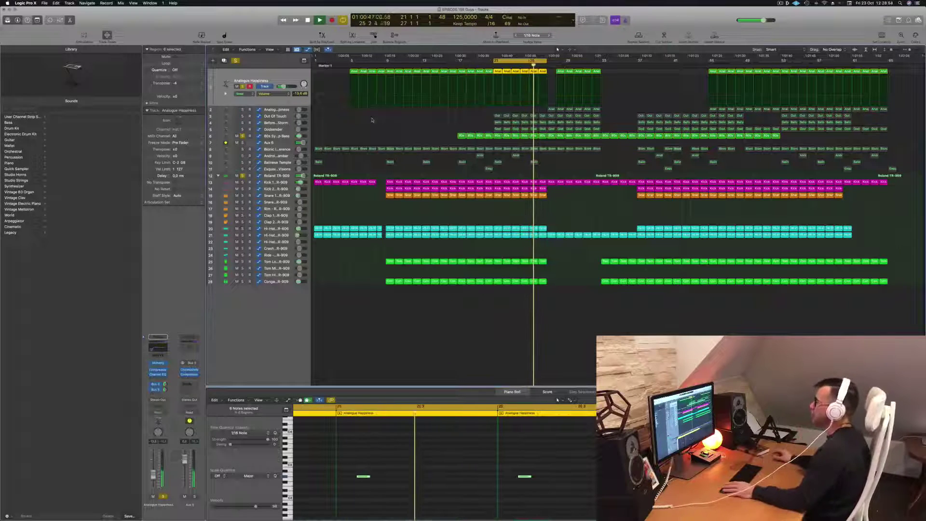
Step: Add the Bionic Interference track to the soloed tracks and play the cycle section from its start
key(space)
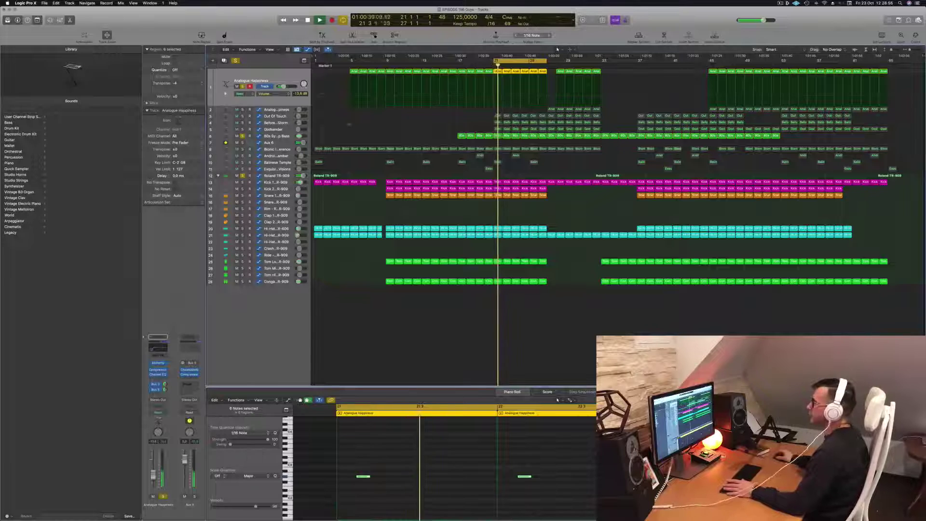
click(276, 136)
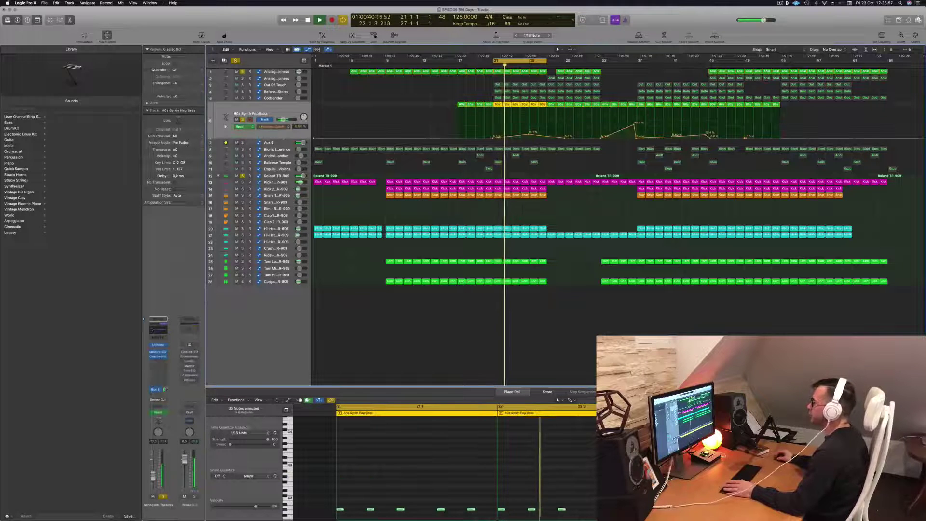
click(276, 149)
key(Return)
key(space)
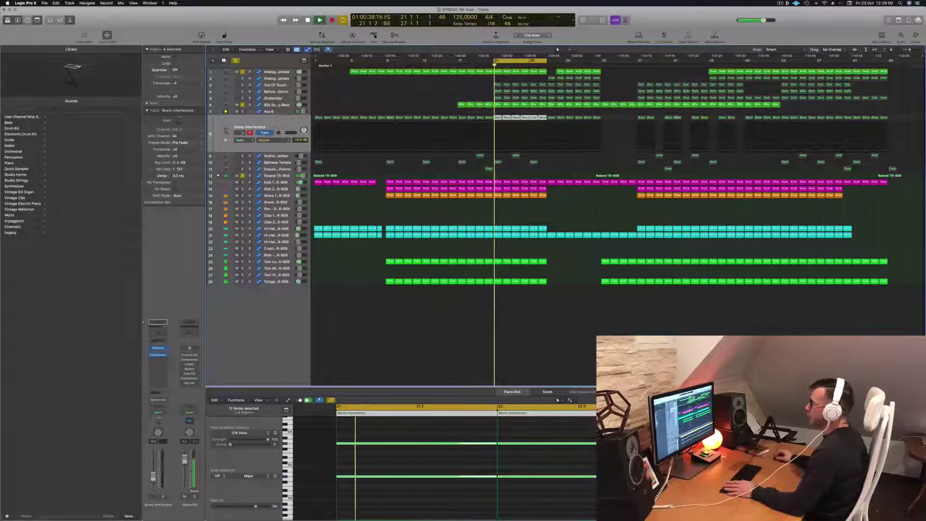
key(s)
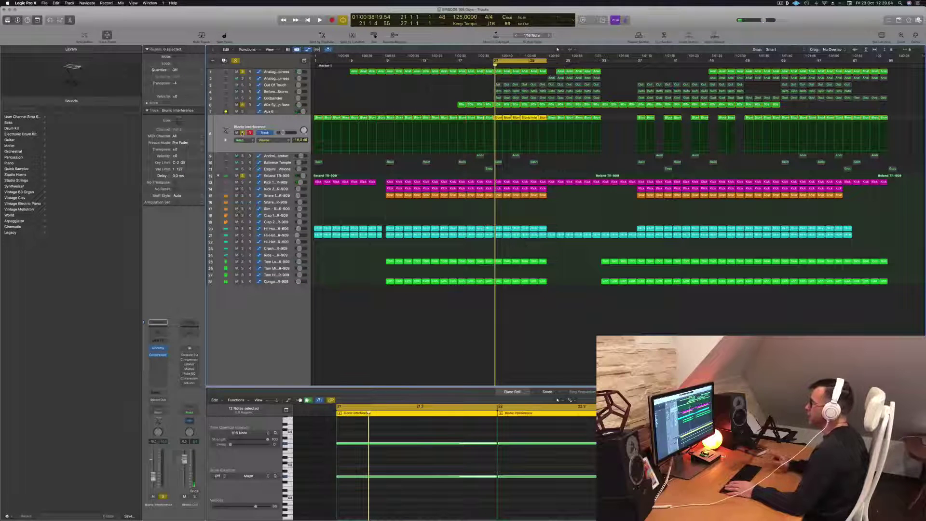
key(space)
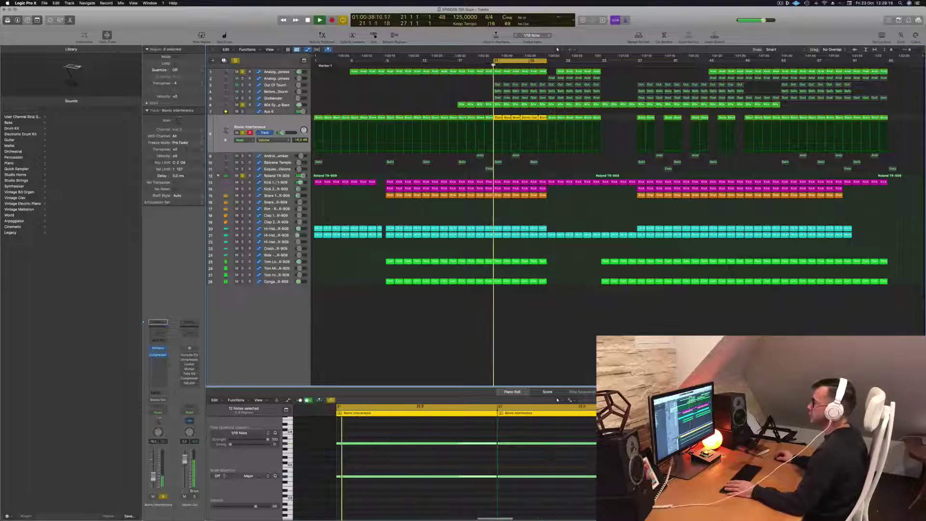
Step: Lower the low-shelf boost in the 80s Synth Pop Bass Channel EQ to about +3.4 dB and close the bass EQ and Compressor
click(276, 181)
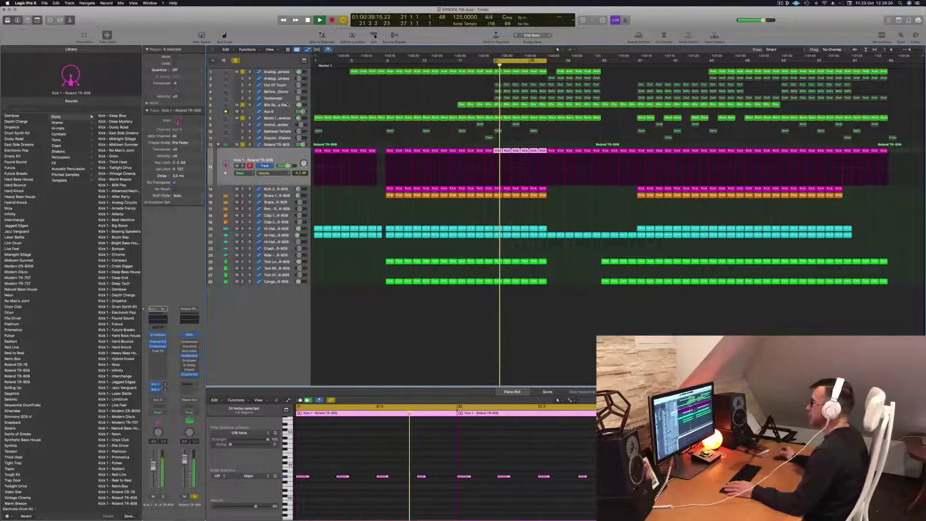
click(288, 104)
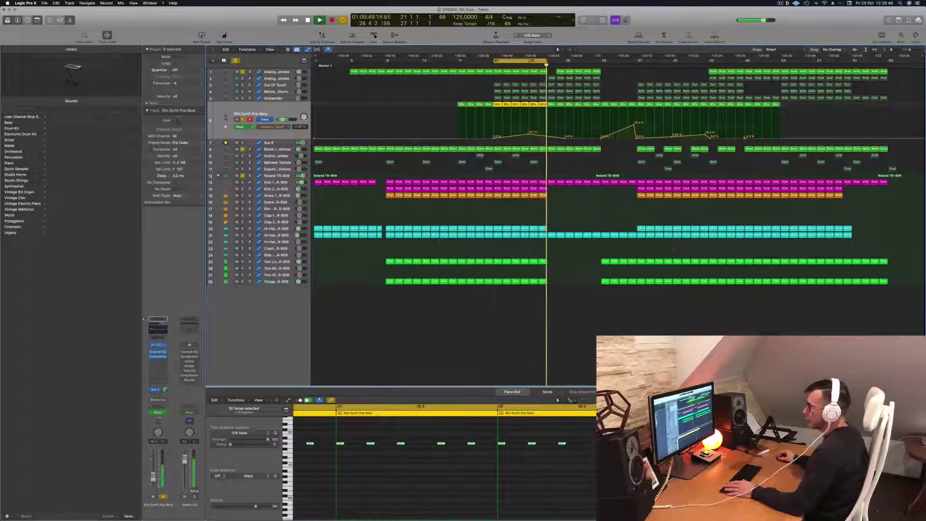
click(154, 329)
click(155, 330)
click(154, 330)
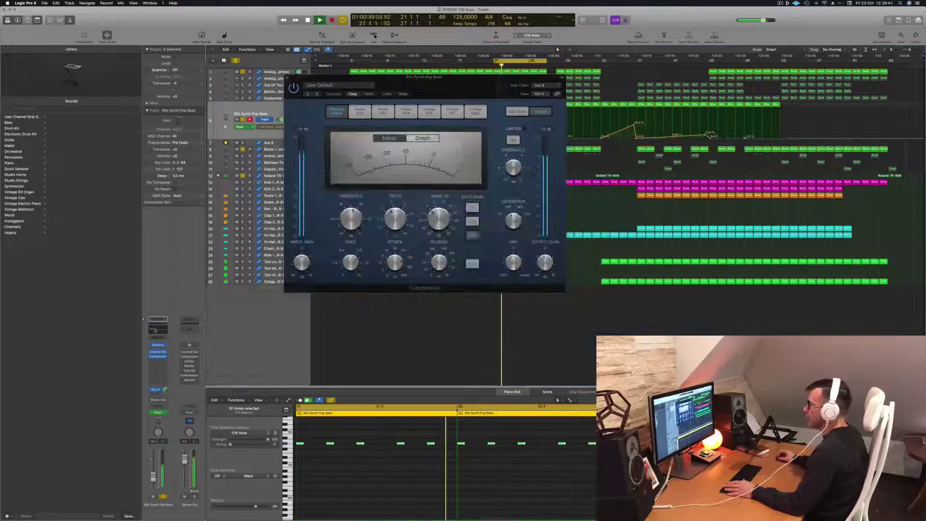
click(155, 330)
click(330, 164)
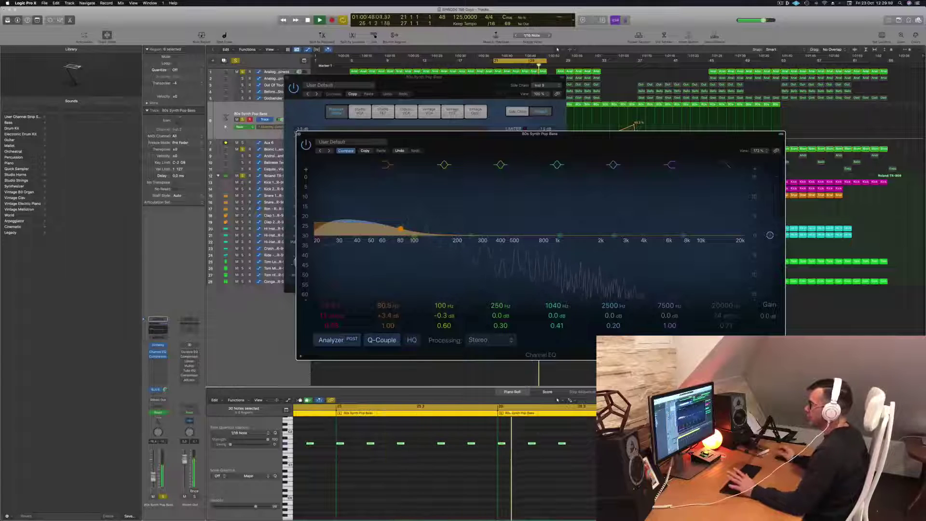
drag(436, 97, 449, 105)
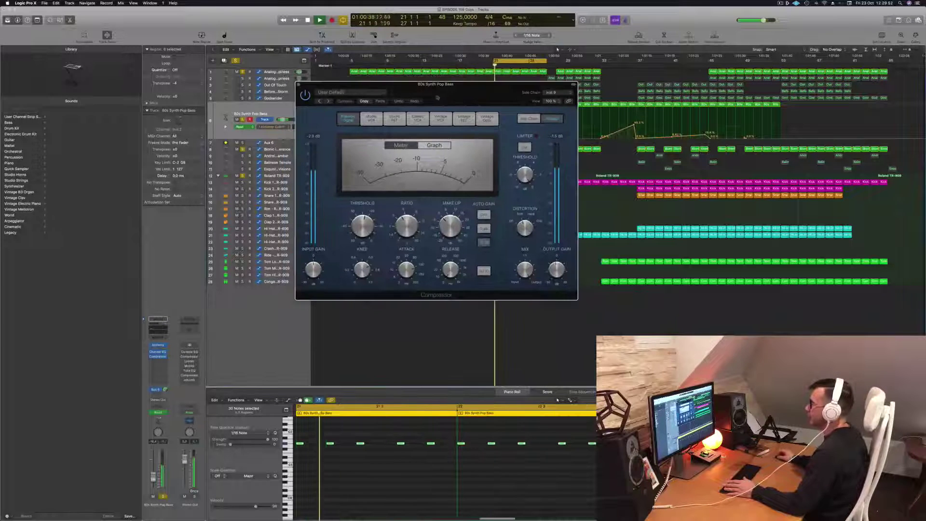
click(300, 86)
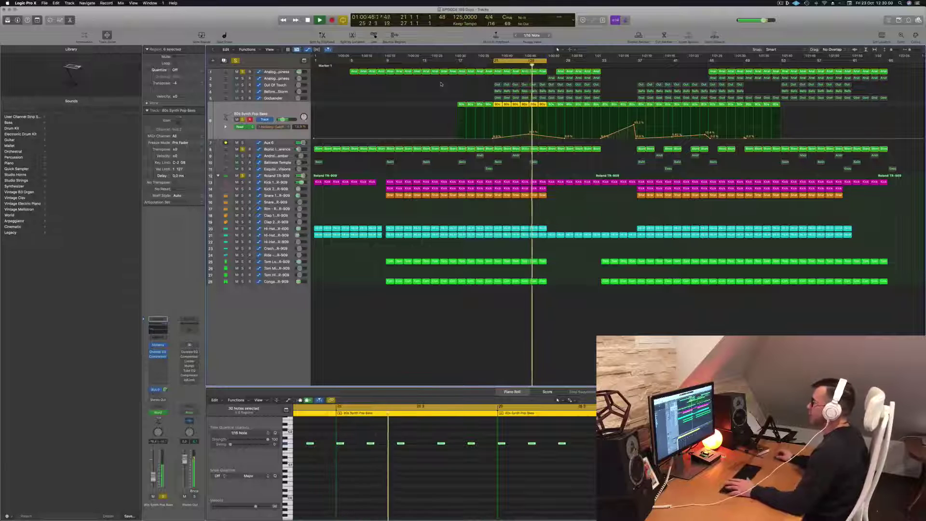
Step: Add the Godsender track to the soloed tracks and restart playback of the cycle section
click(392, 91)
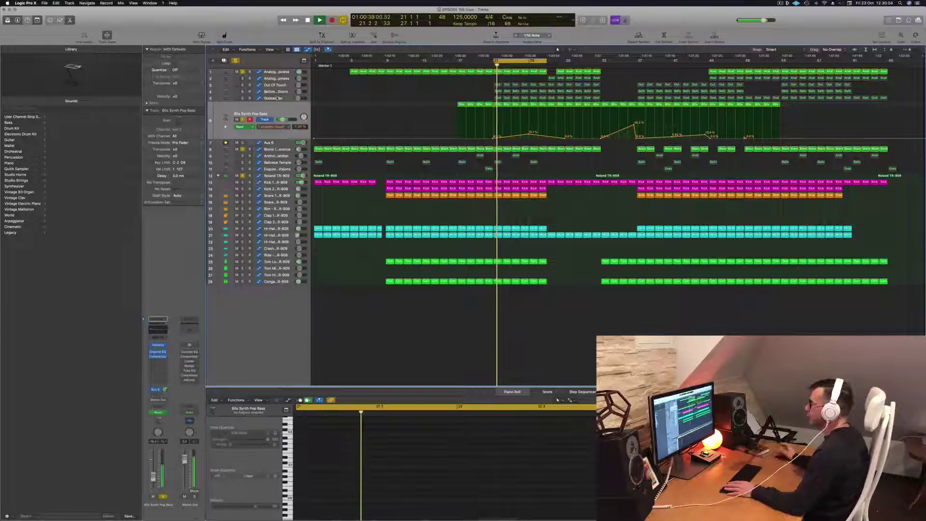
click(276, 97)
key(Return)
key(Return)
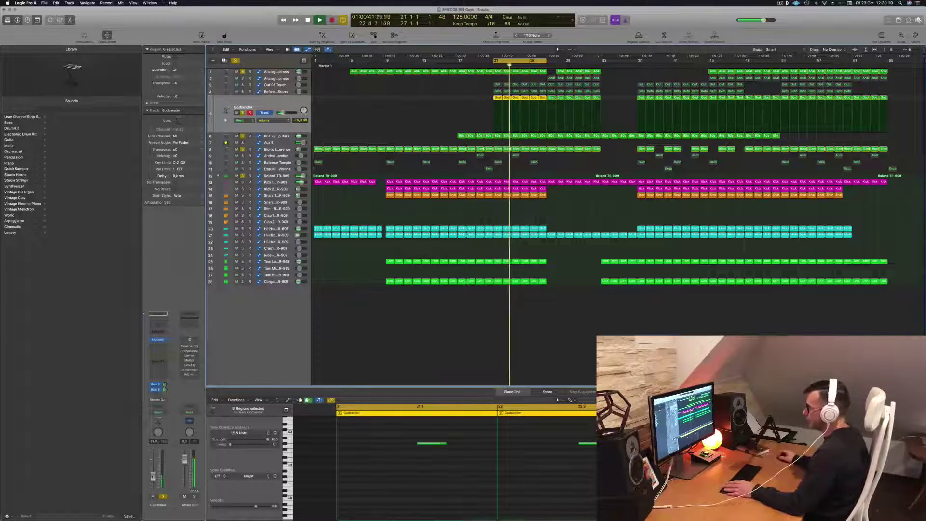
Step: Add a Channel EQ to Godsender with a low cut at 212 Hz, 18 dB/Oct slope and Q 0.75
click(158, 323)
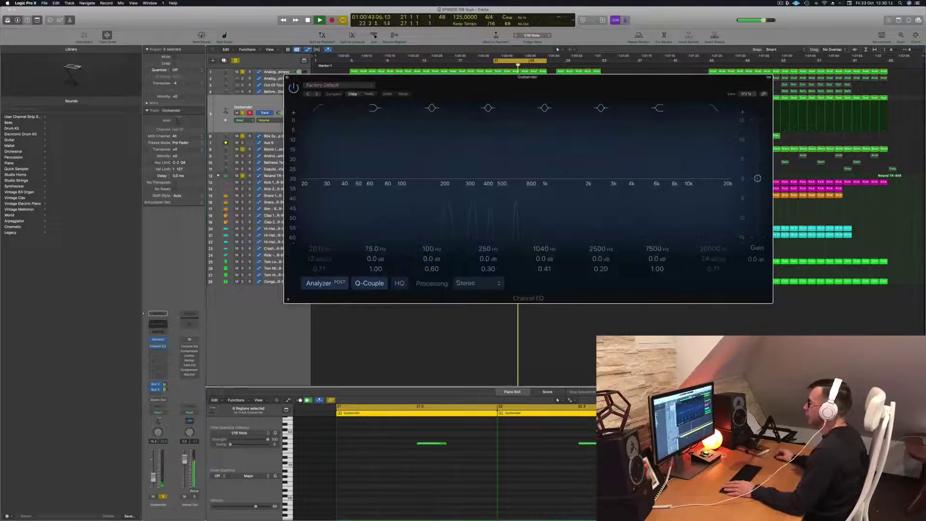
click(320, 109)
drag(338, 169, 384, 179)
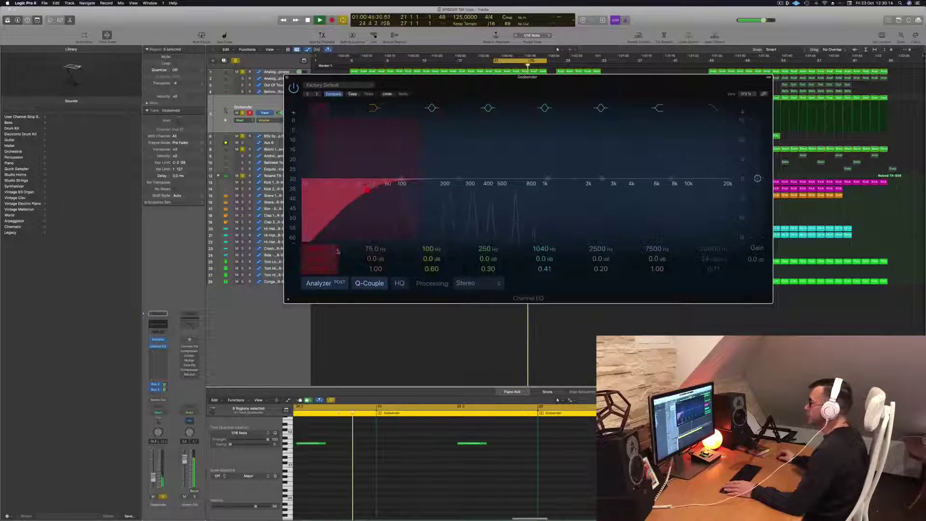
mouse_move(316, 249)
mouse_down()
mouse_move(315, 231)
mouse_move(316, 249)
mouse_up()
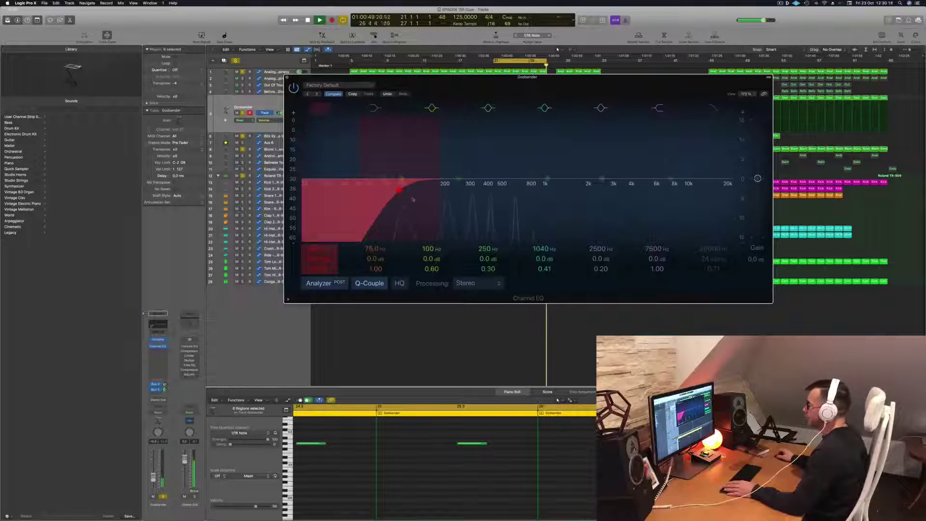
drag(399, 190, 447, 191)
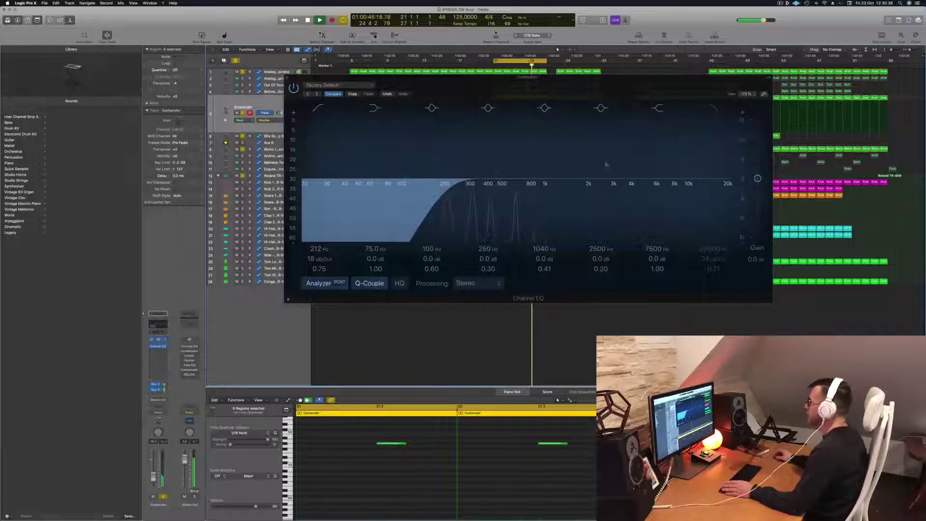
Step: Open Godsender's Alchemy, raise the track volume to about -11 dB, and close the Alchemy and Channel EQ windows
click(158, 339)
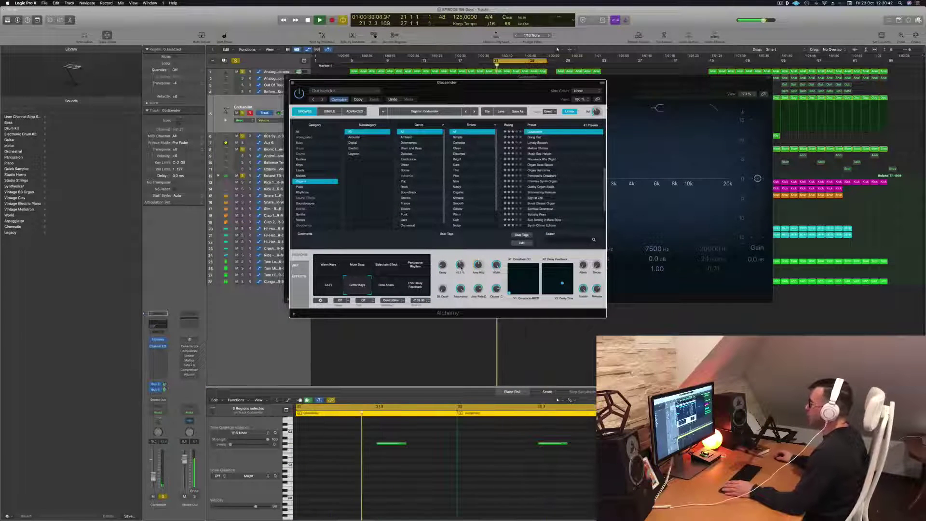
drag(513, 101, 774, 131)
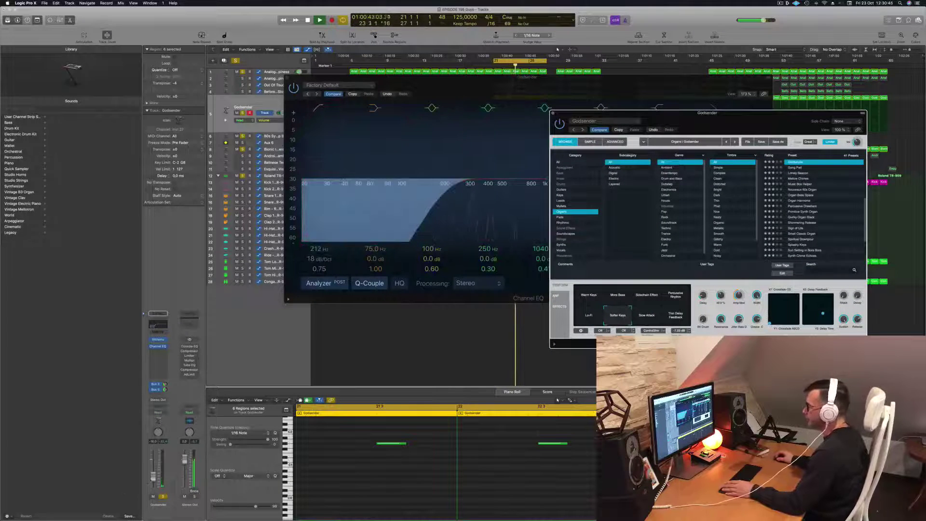
click(153, 474)
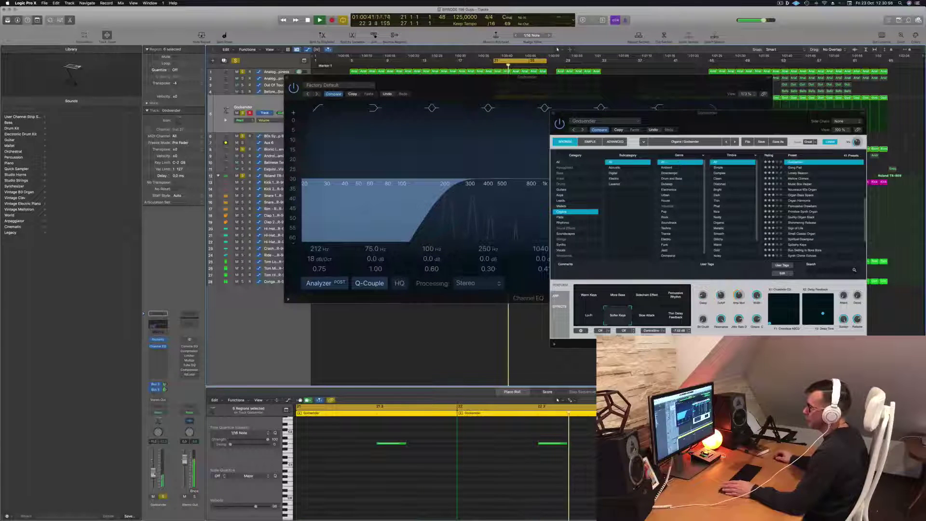
click(554, 114)
drag(540, 77, 532, 123)
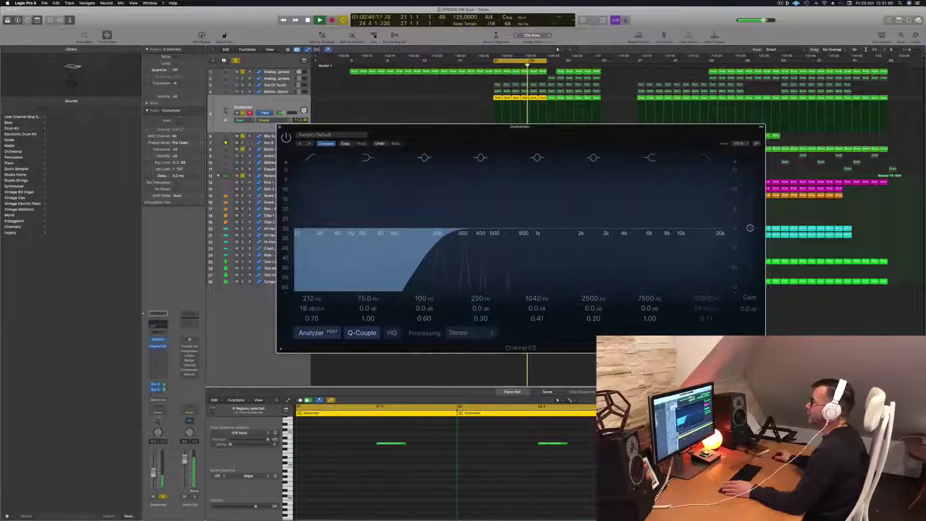
click(279, 127)
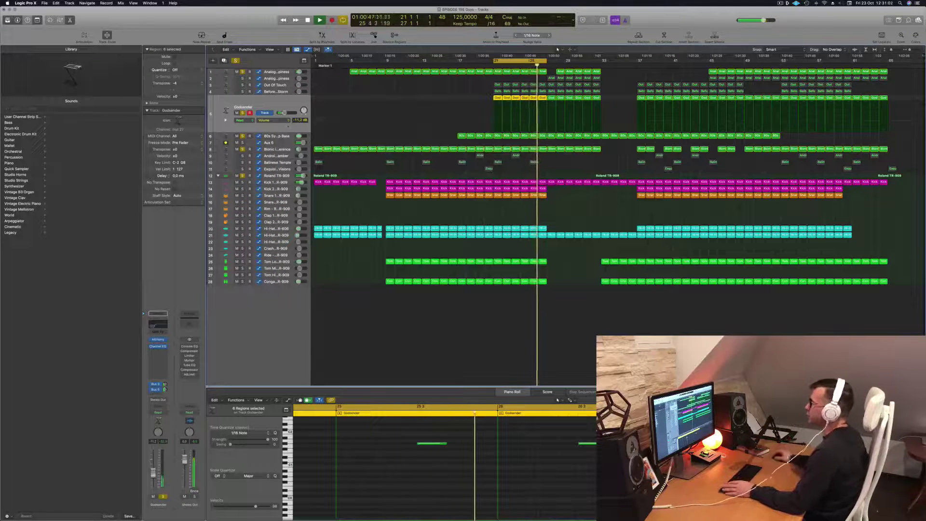
Step: Add Before The Storm to the soloed tracks with a Channel EQ low cut at 272 Hz, 12 dB/Oct, and adjust its second bus send
key(Up)
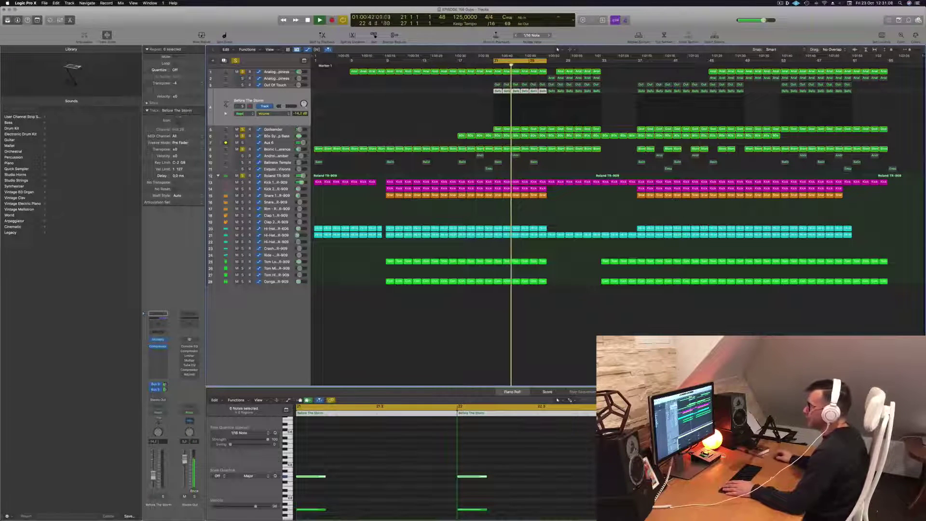
key(s)
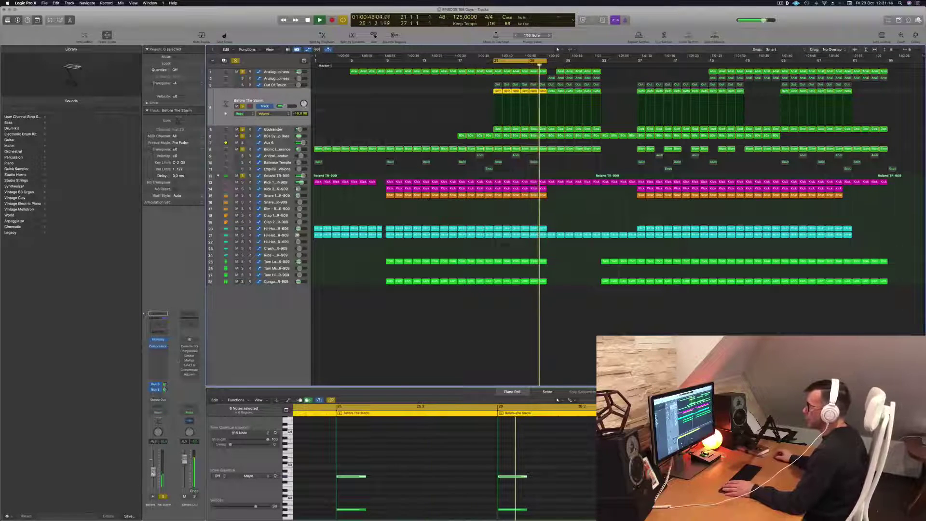
double_click(158, 324)
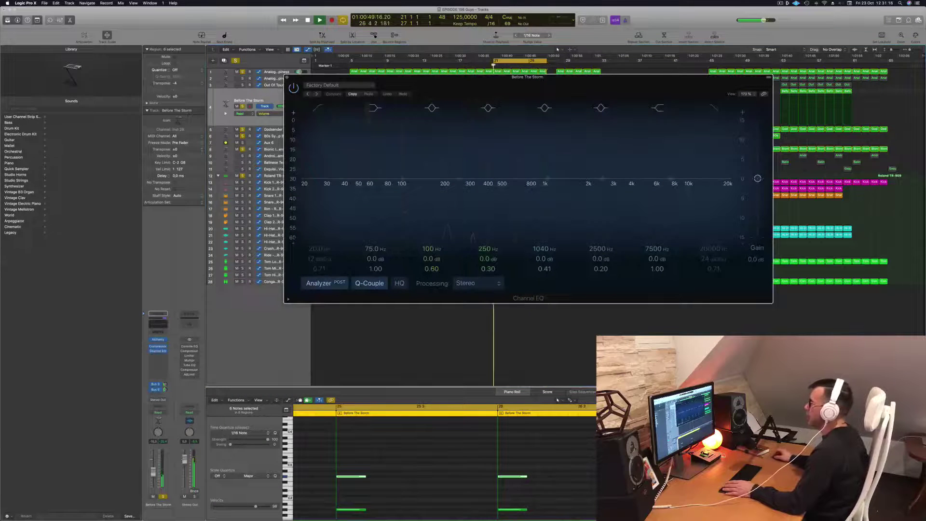
click(362, 171)
drag(328, 190, 442, 191)
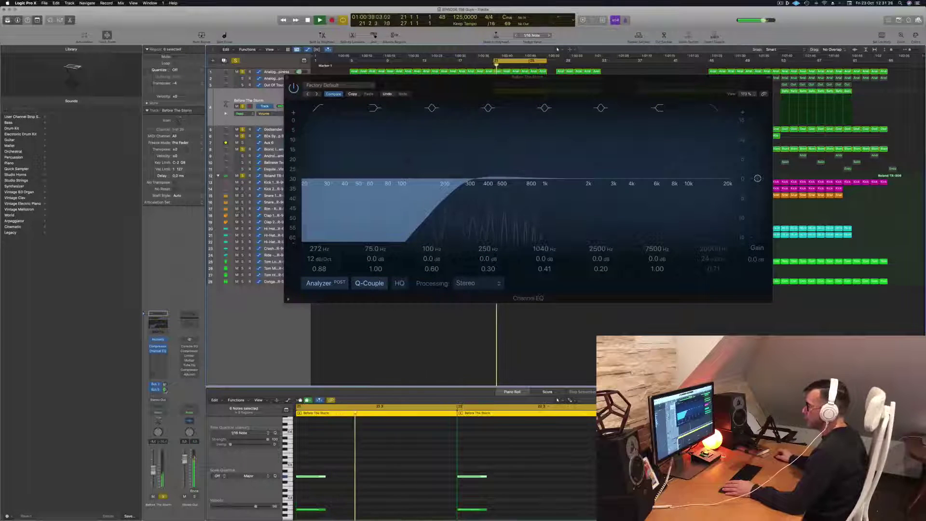
drag(164, 390, 164, 388)
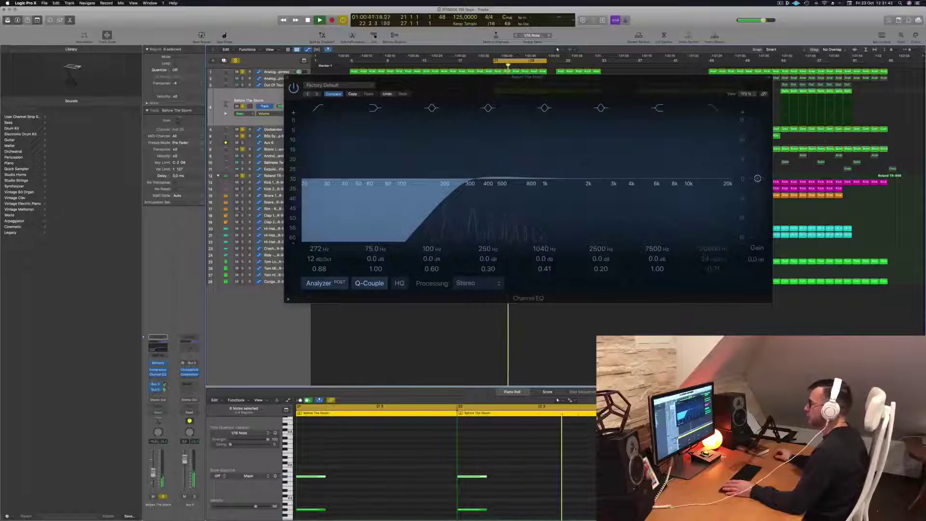
click(287, 77)
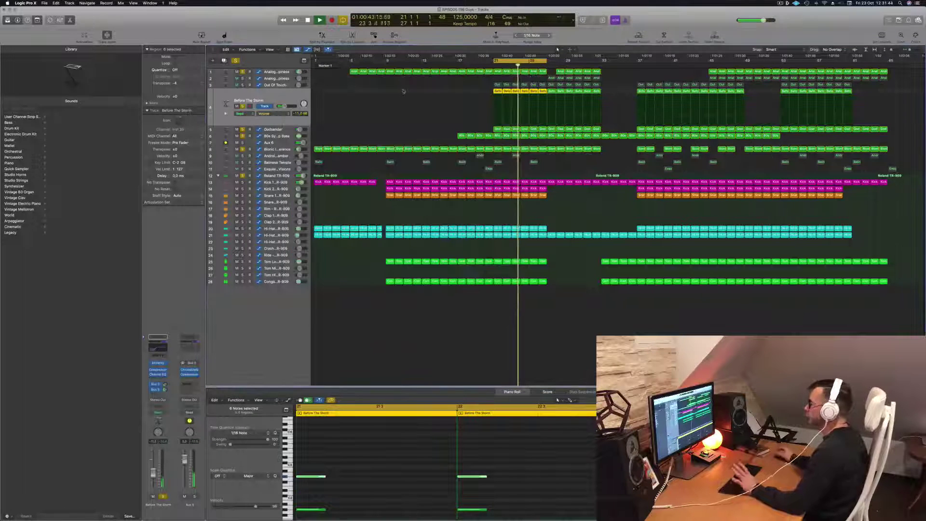
Step: Solo Out Of Touch as well and add a Channel EQ with a low cut at 264 Hz, 12 dB/Oct slope and Q 0.83
click(283, 84)
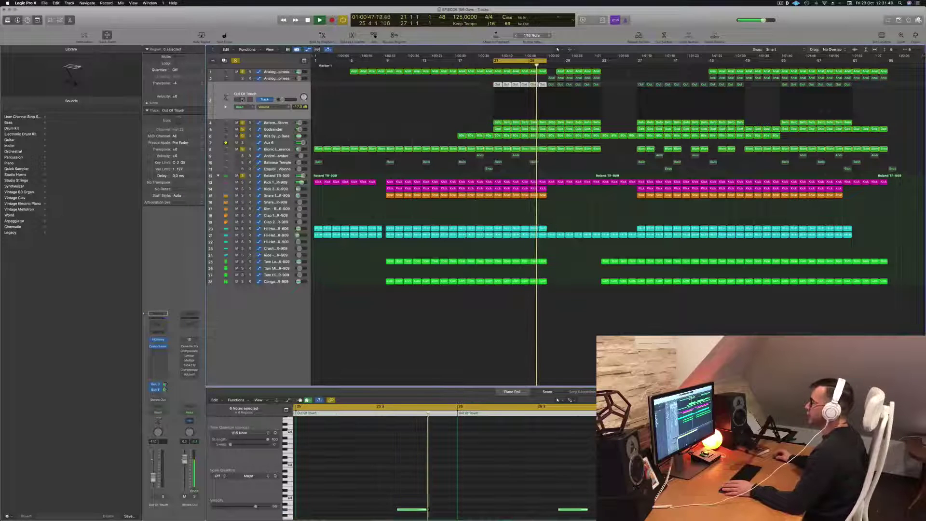
click(243, 99)
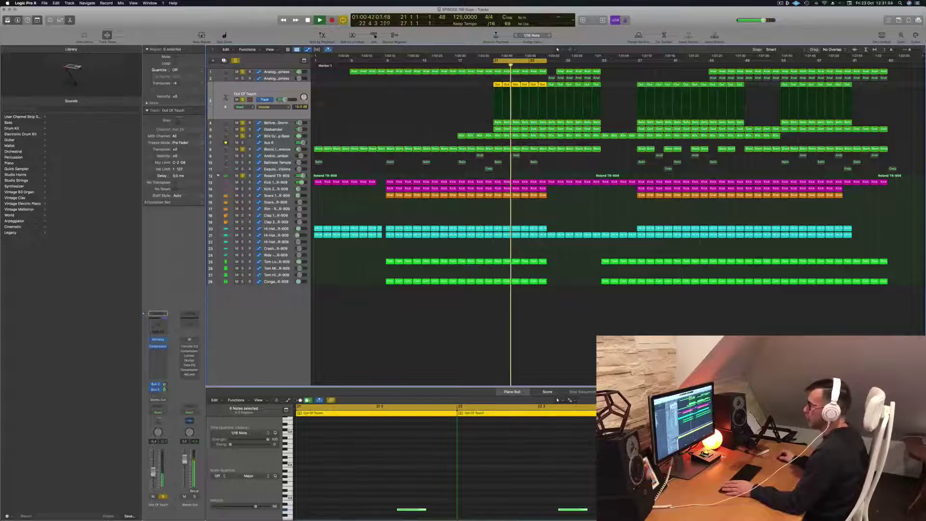
click(157, 325)
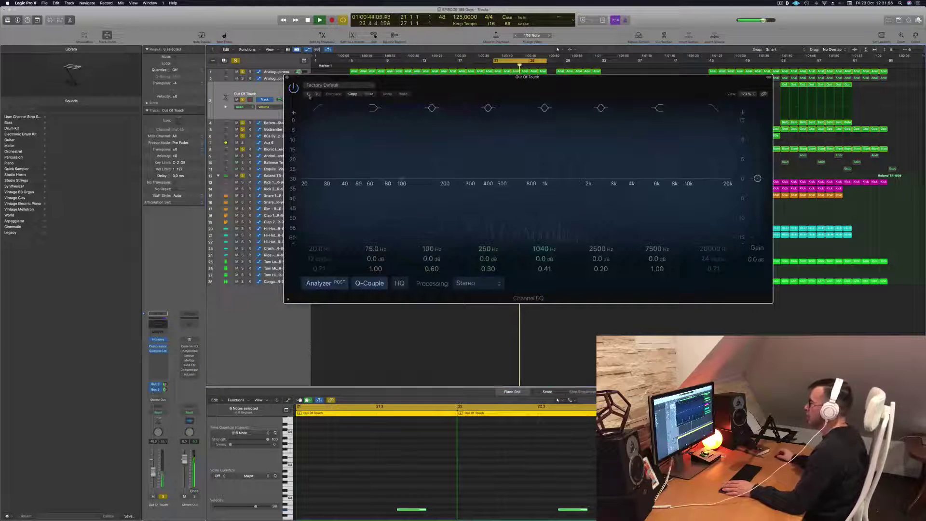
click(321, 108)
drag(329, 165, 463, 184)
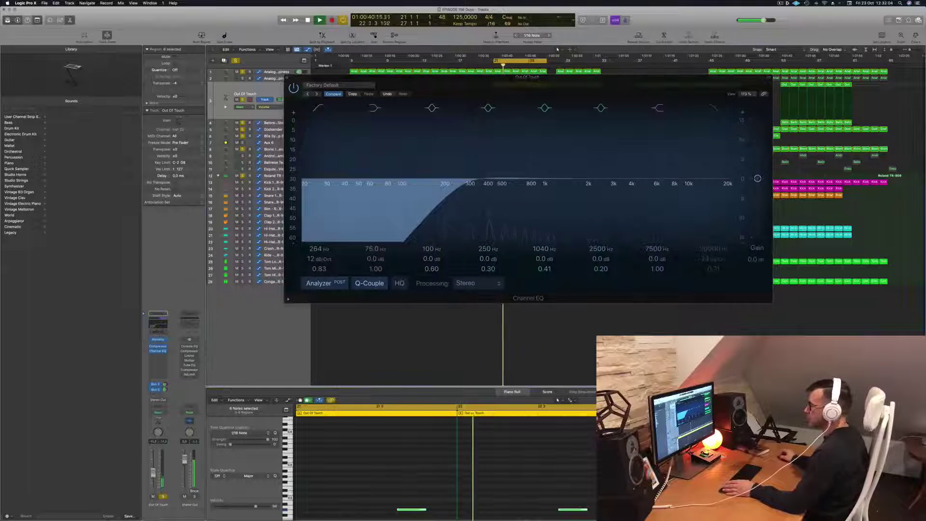
Step: Adjust the envelope controls in Out Of Touch's Alchemy, rebalance the track volume to about -15 dB, and close the plug-in windows
click(158, 339)
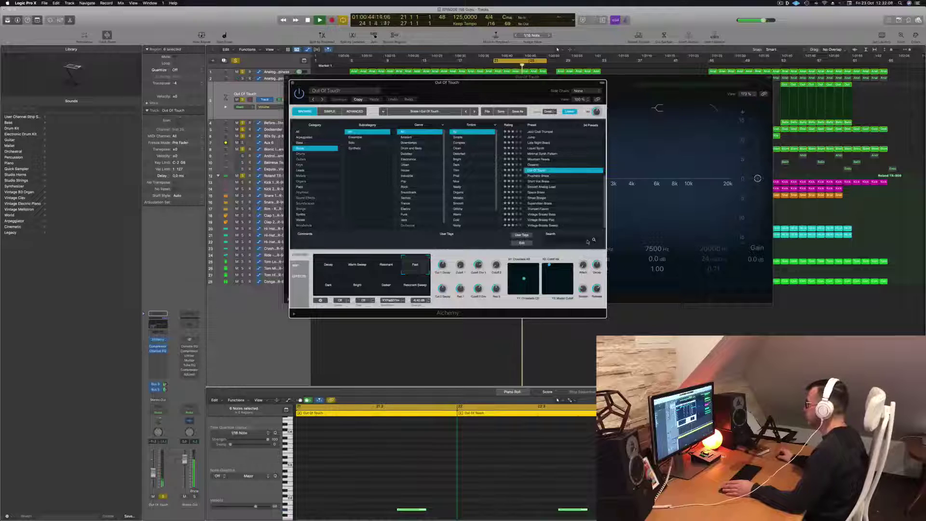
drag(582, 288, 582, 279)
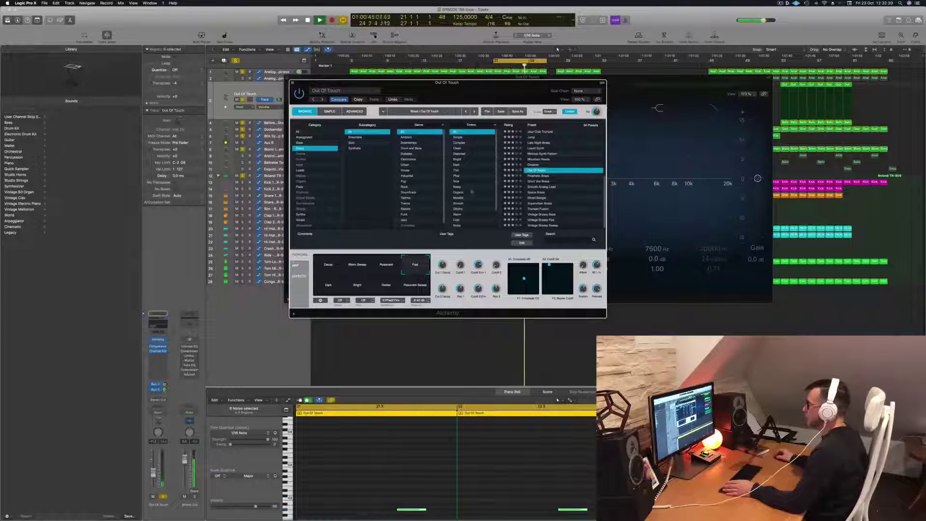
drag(153, 473, 153, 476)
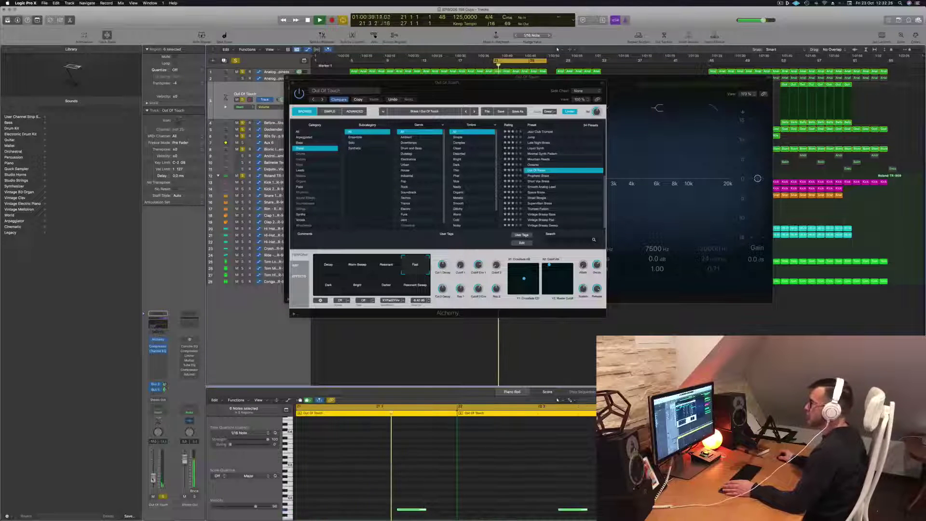
drag(596, 289, 596, 307)
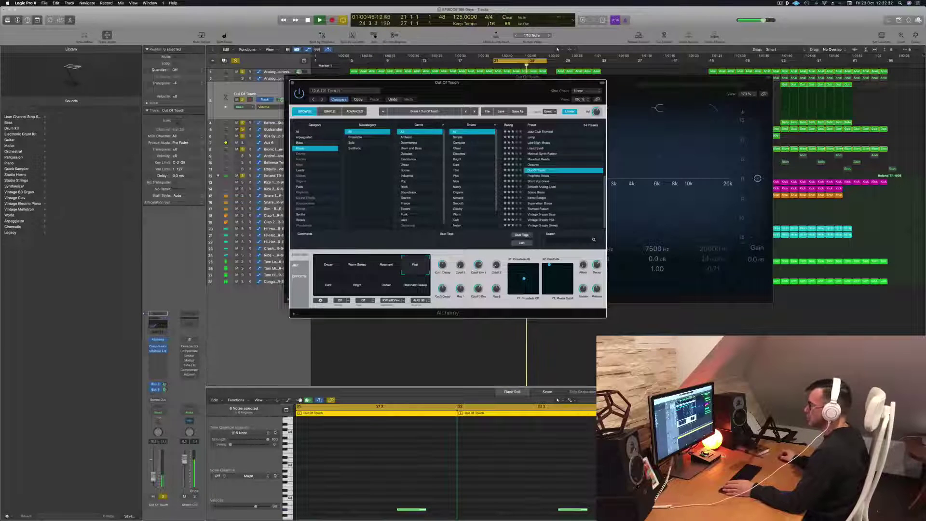
drag(152, 477, 152, 474)
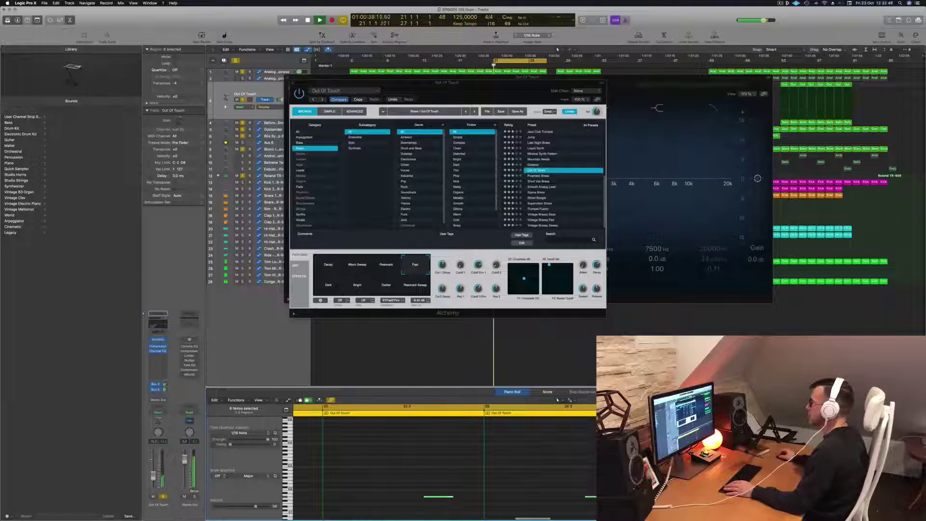
drag(489, 79, 580, 79)
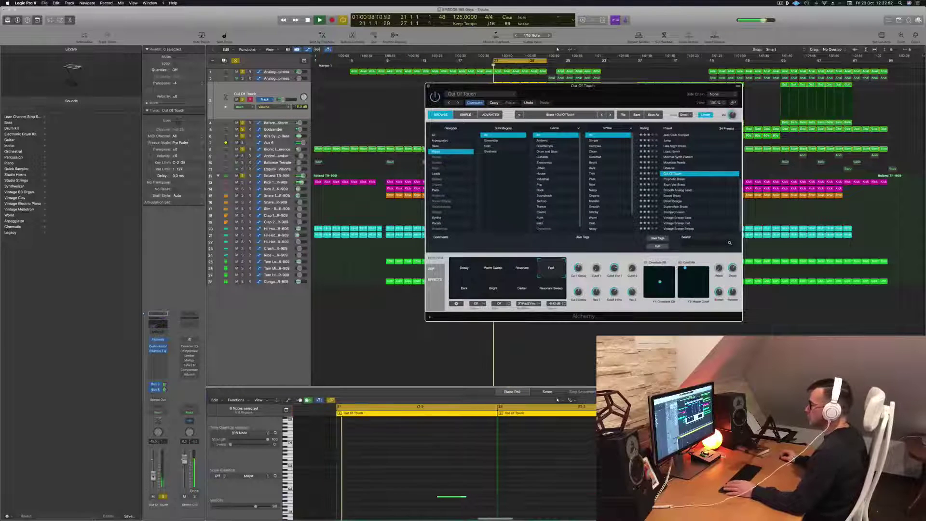
click(429, 87)
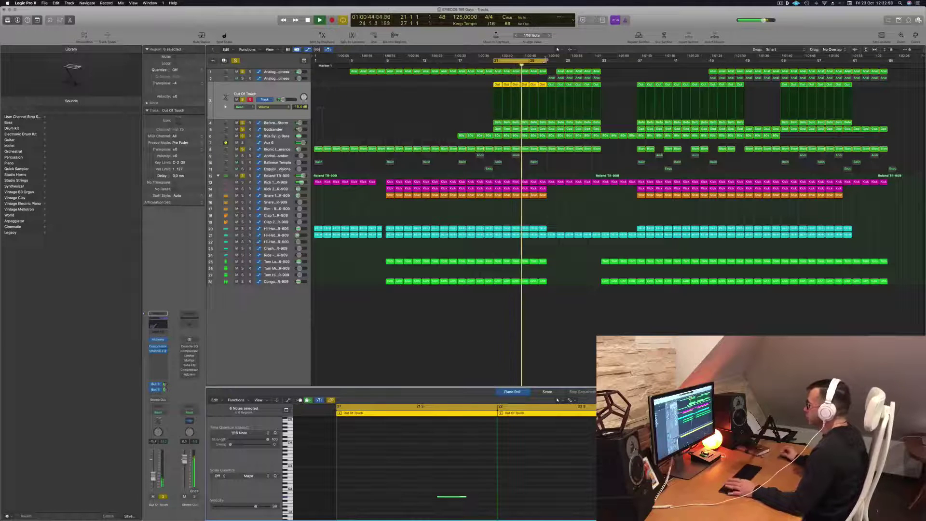
Step: Restart the cycle playback and add the Android Chamber and Balinese Temple tracks to the soloed tracks
key(space)
key(space)
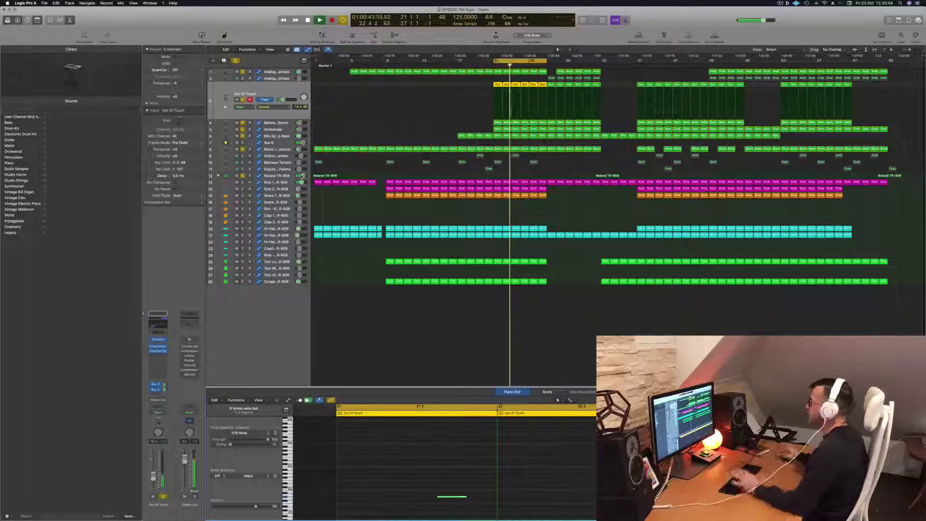
click(263, 158)
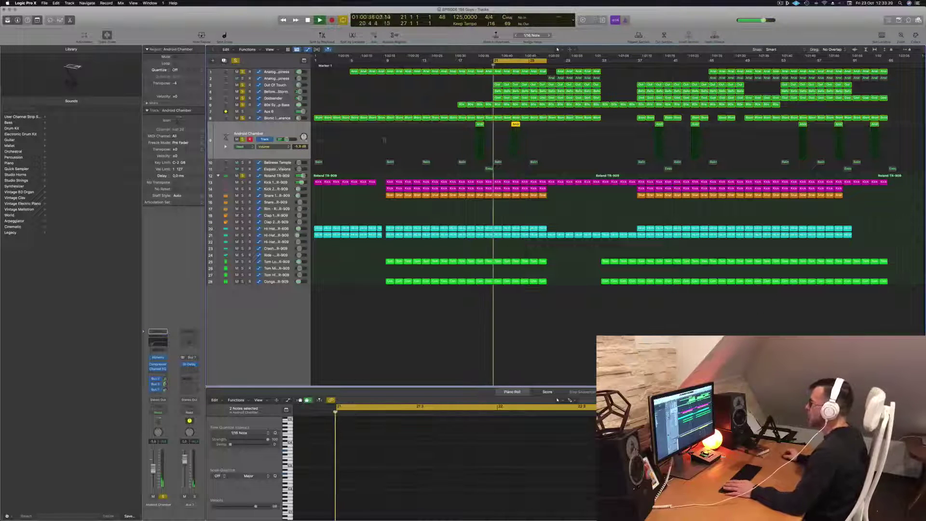
click(280, 162)
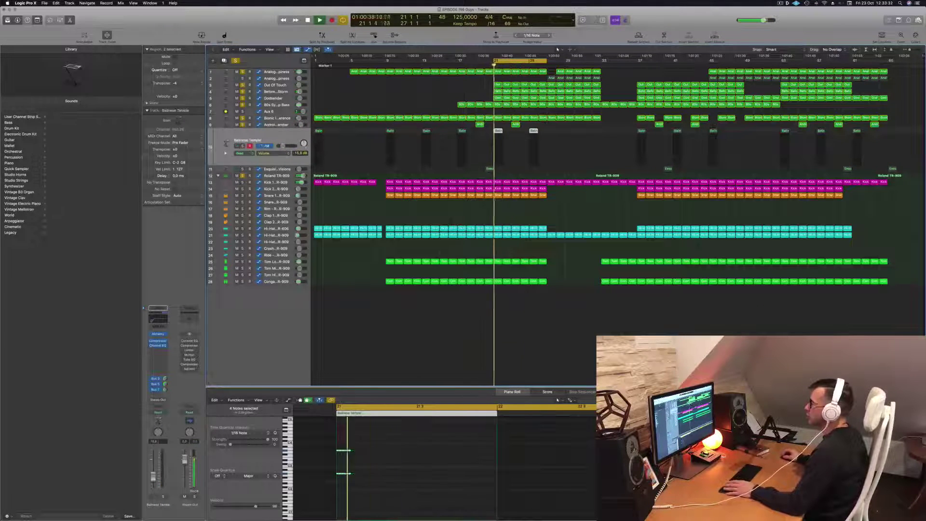
click(242, 146)
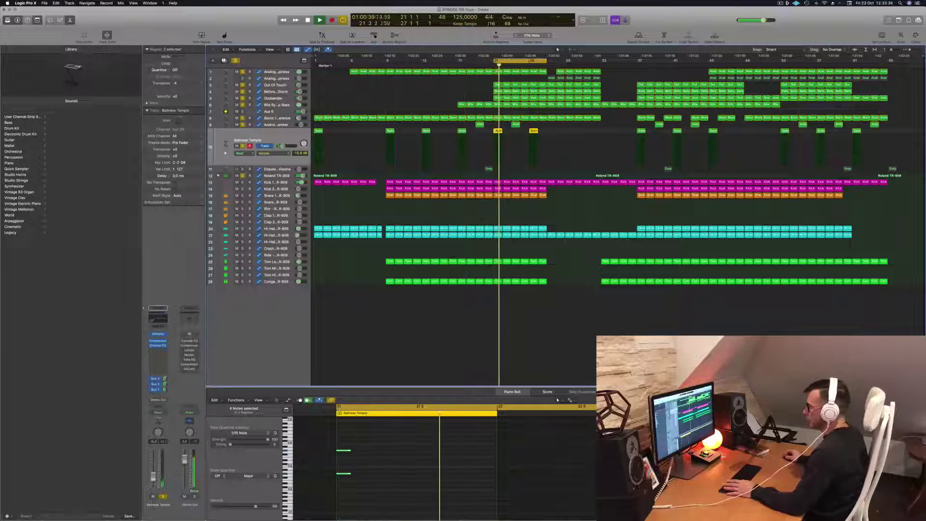
Step: Raise the 12 dB/Oct low cut in Balinese Temple's Channel EQ to between 500 and 800 Hz and close the EQ
click(156, 319)
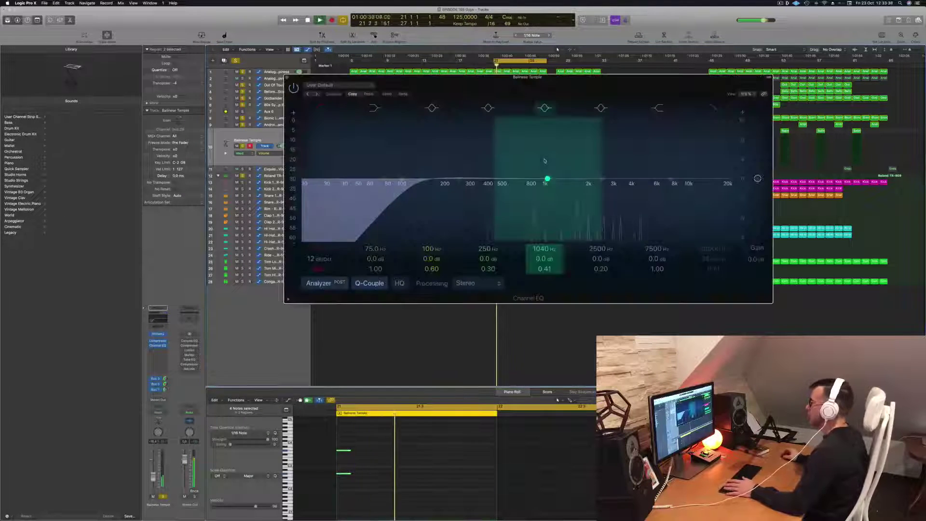
drag(422, 181, 516, 180)
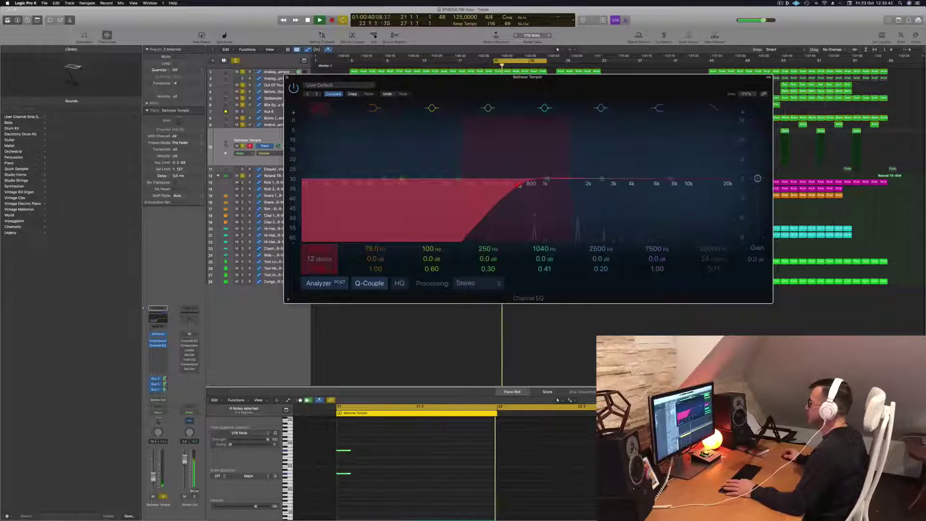
click(287, 78)
Step: Clear all track solos and restart the cycle playback with the full mix
click(235, 61)
key(space)
key(space)
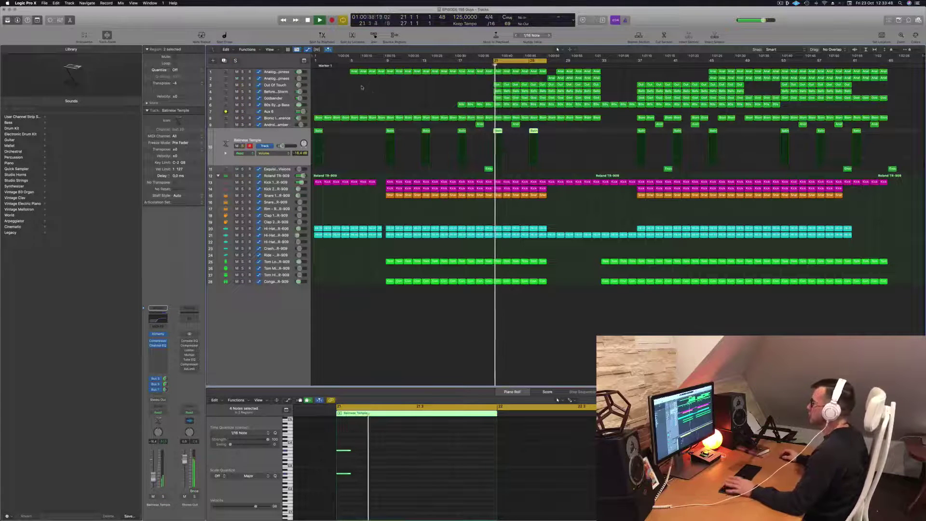
Step: Raise the 12 dB/Oct low cut in Android Chamber's Channel EQ to 270 Hz and close the EQ
click(397, 89)
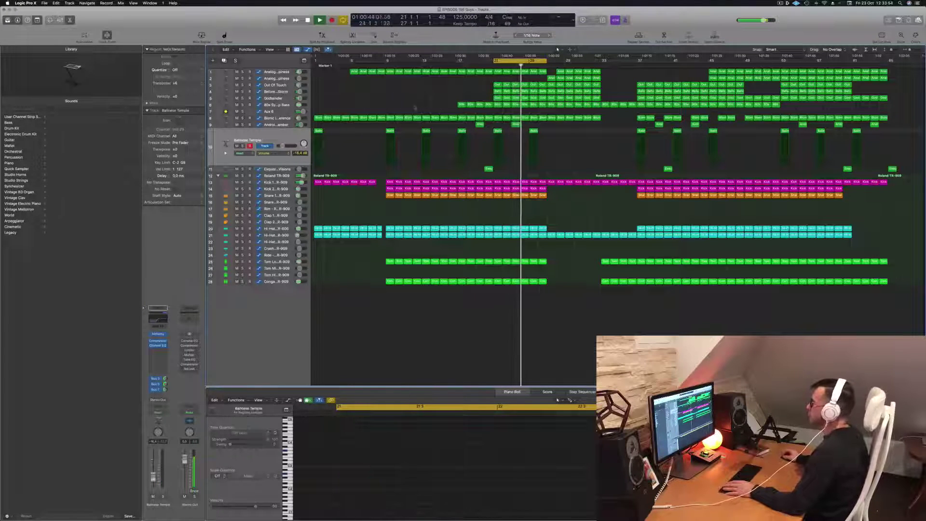
click(515, 124)
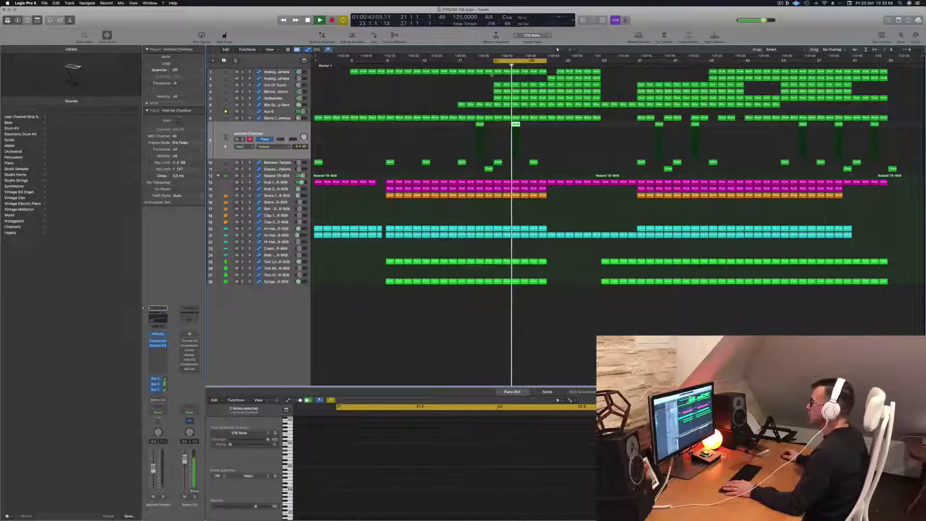
click(157, 318)
drag(423, 184, 444, 186)
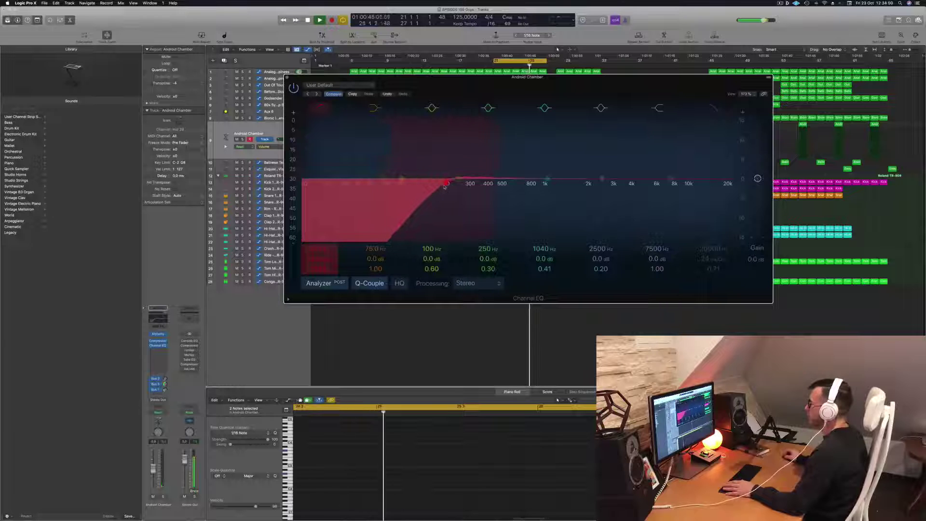
drag(453, 92, 559, 182)
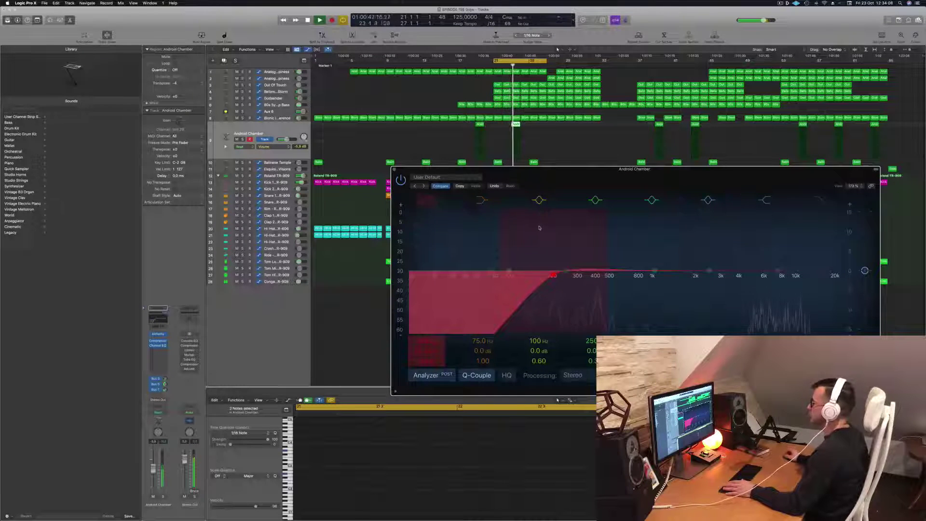
drag(555, 275, 569, 276)
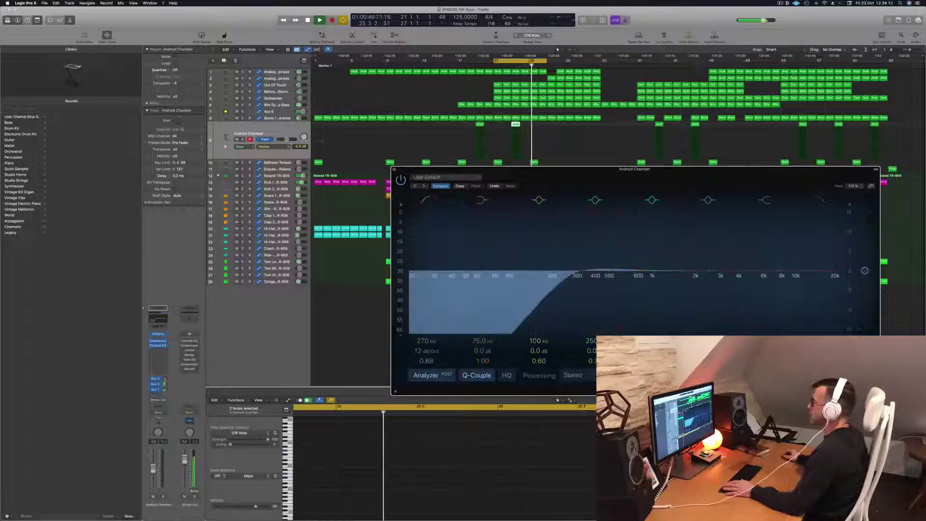
key(super+w)
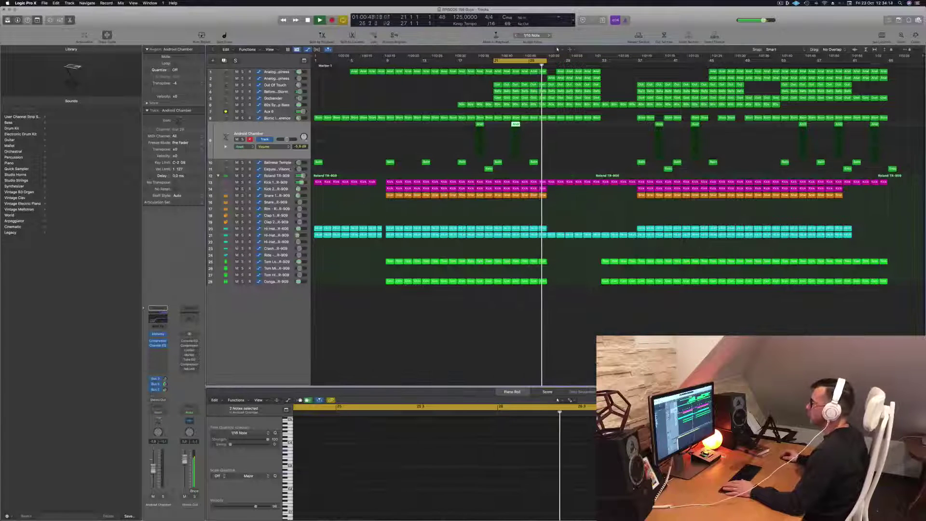
Step: Extend the cycle's start back to bar 20 and select the Exquisite Visions region there
click(274, 169)
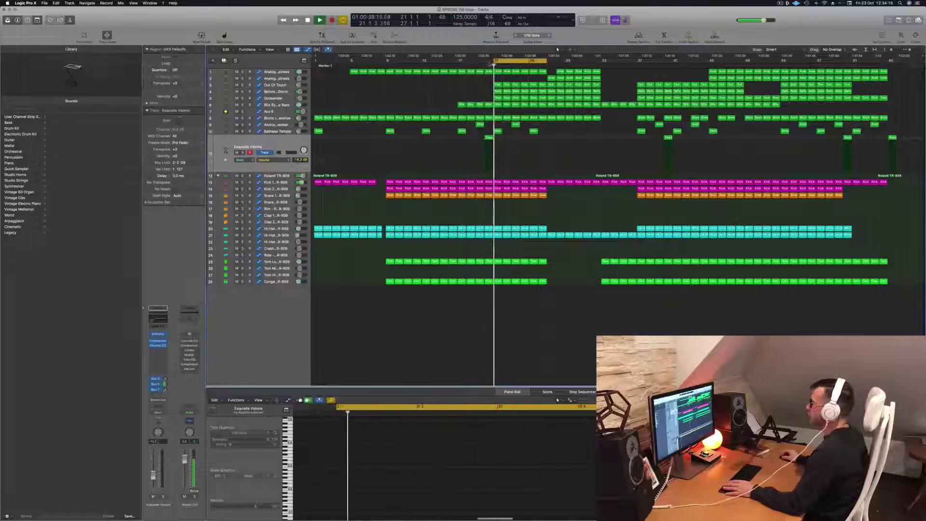
mouse_move(495, 60)
mouse_down()
mouse_move(464, 61)
mouse_move(486, 62)
mouse_up()
click(489, 138)
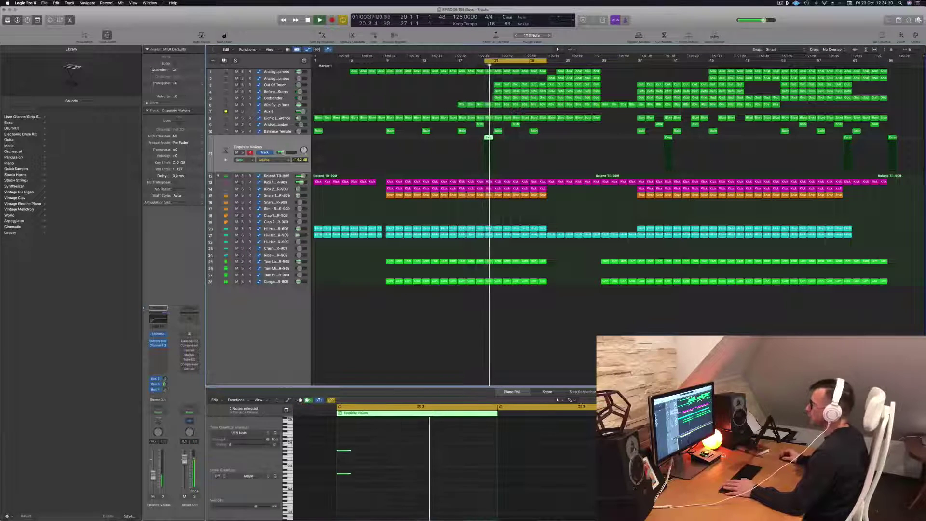
Step: Raise the low cut in Exquisite Visions' Channel EQ to 284 Hz and lower the track volume to about -18 dB
key(v)
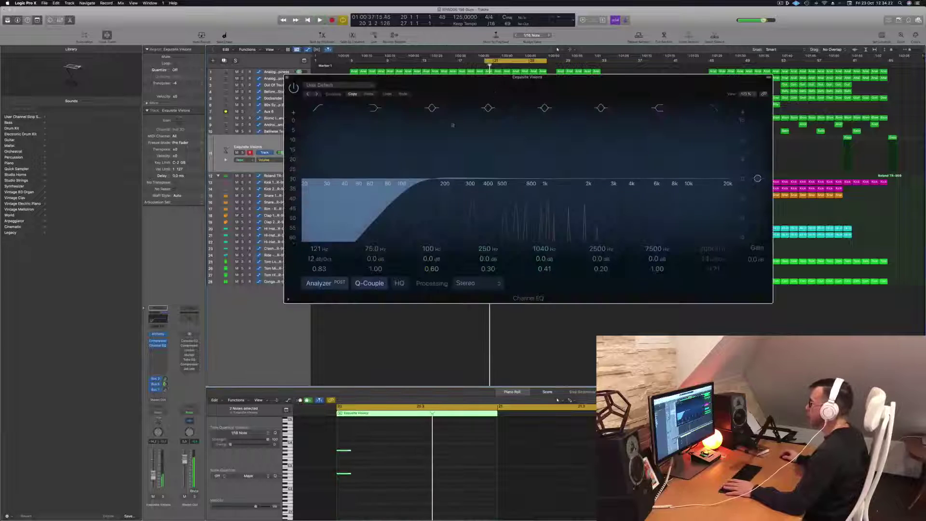
drag(410, 188, 461, 188)
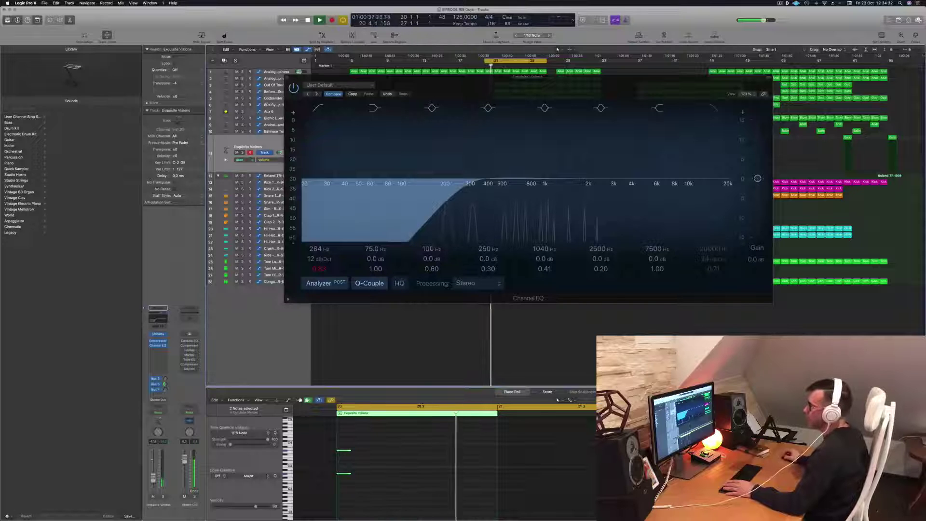
key(super+w)
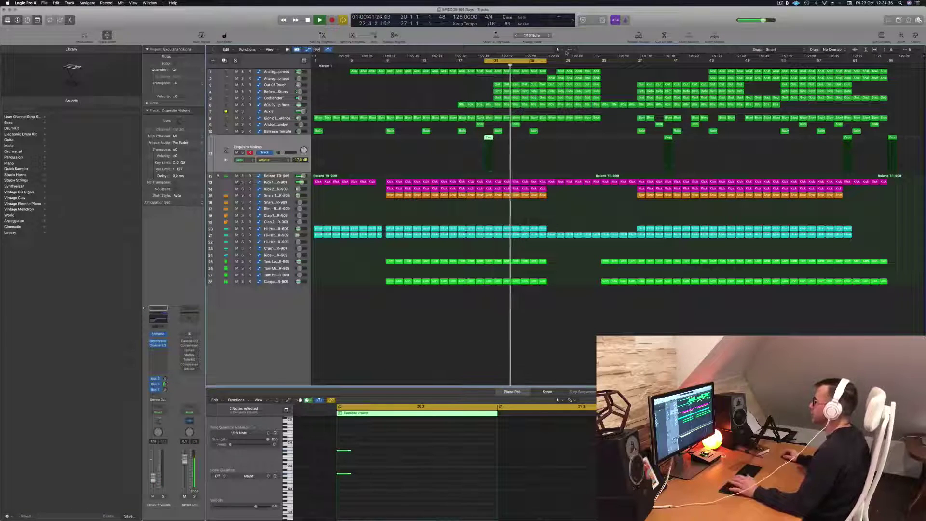
Step: Extend the cycle's end to bar 40 and compare the two Analogue Happiness tracks during playback
drag(547, 60, 667, 60)
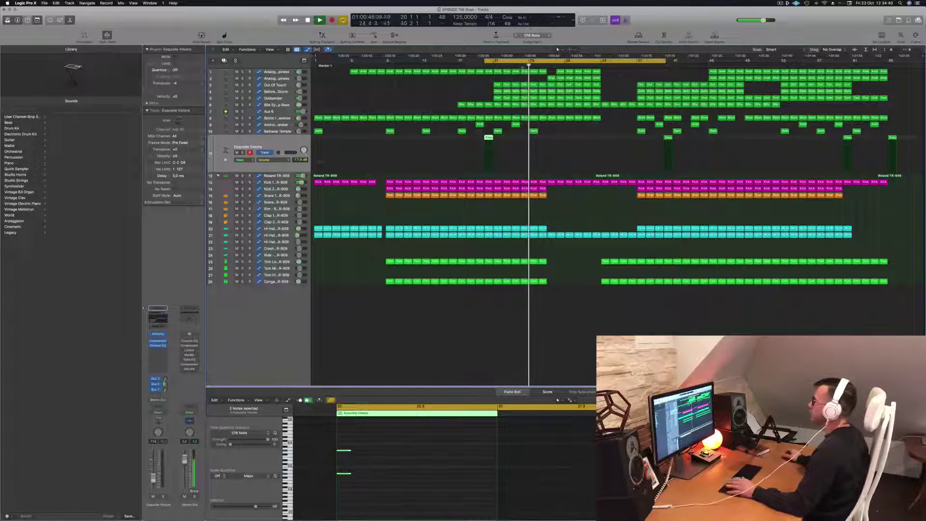
click(277, 78)
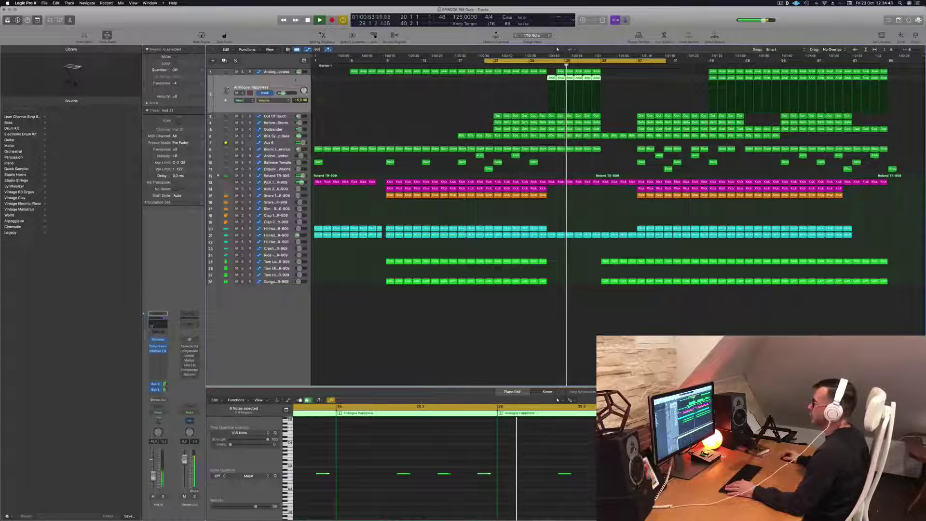
click(544, 66)
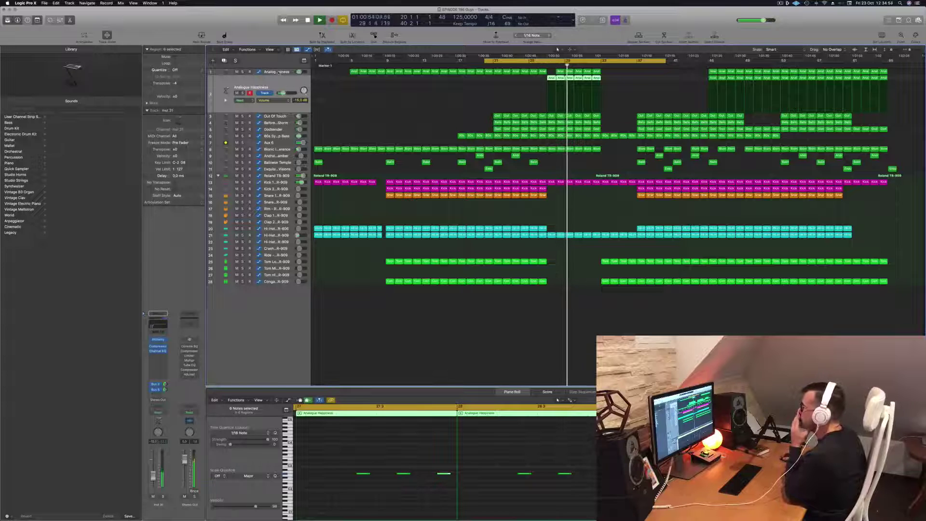
key(Up)
click(277, 101)
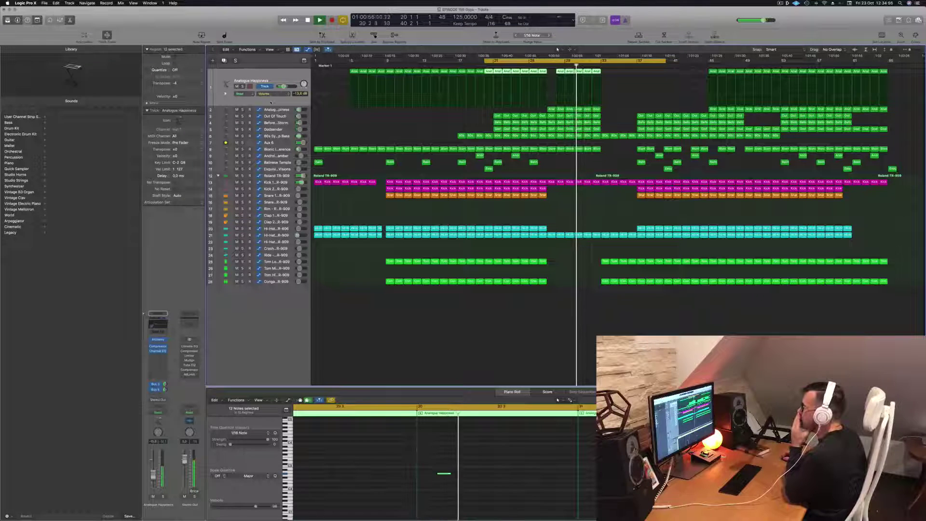
key(Down)
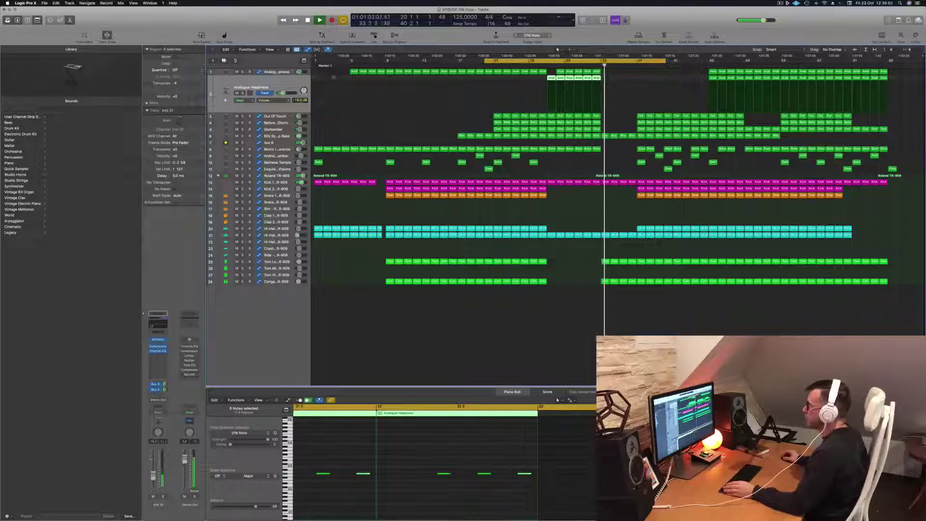
Step: Stop playback and create a new track with the first Analogue Happiness track's duplicate settings, undoing the stray automation point
key(space)
key(Up)
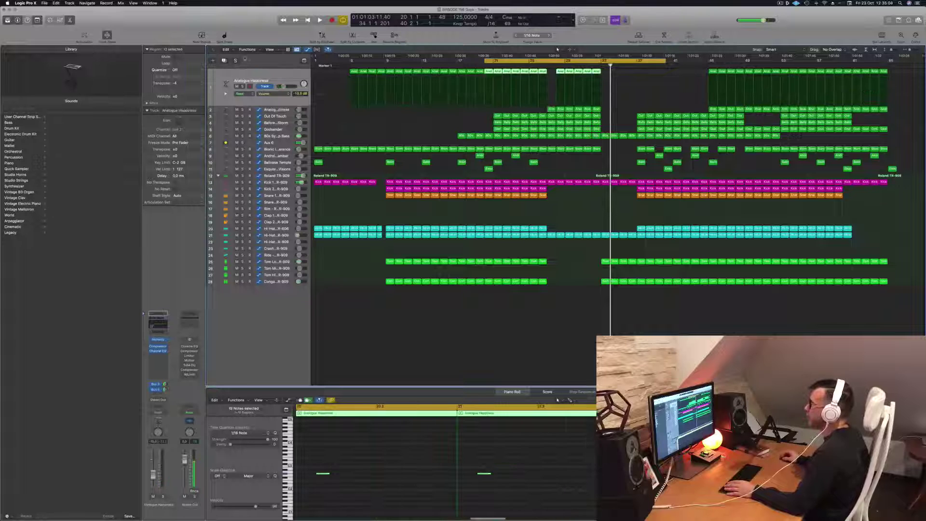
key(super+d)
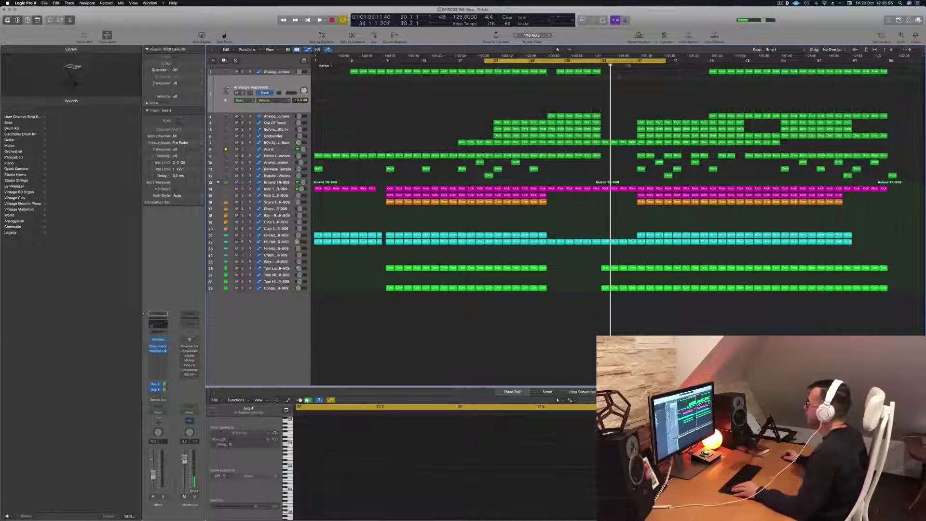
click(389, 102)
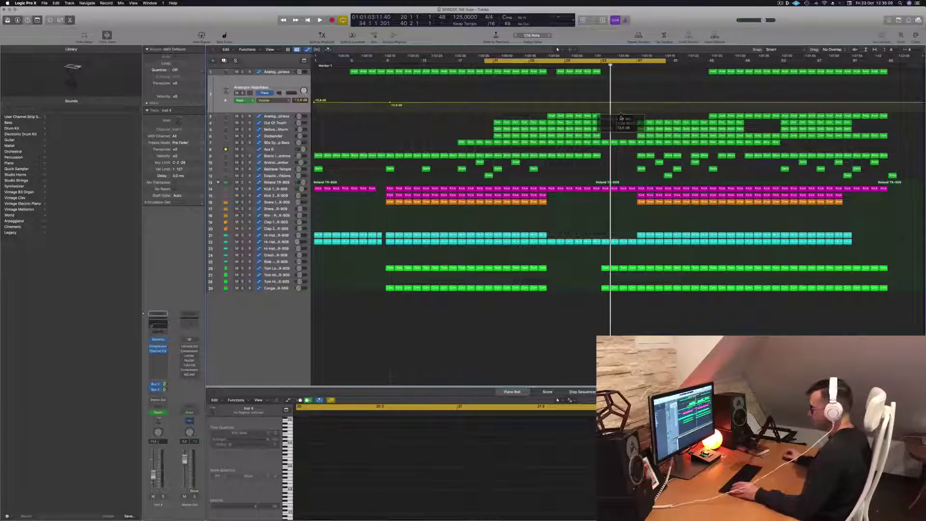
key(super+z)
Step: Copy the six Analogue Happiness break regions onto the new track, mute the source track, and restart playback
drag(545, 116, 552, 92)
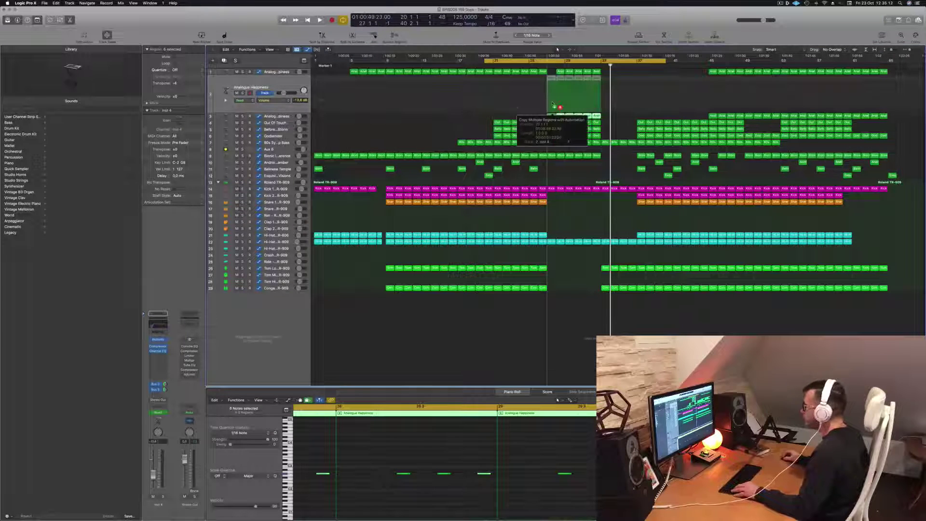
click(235, 117)
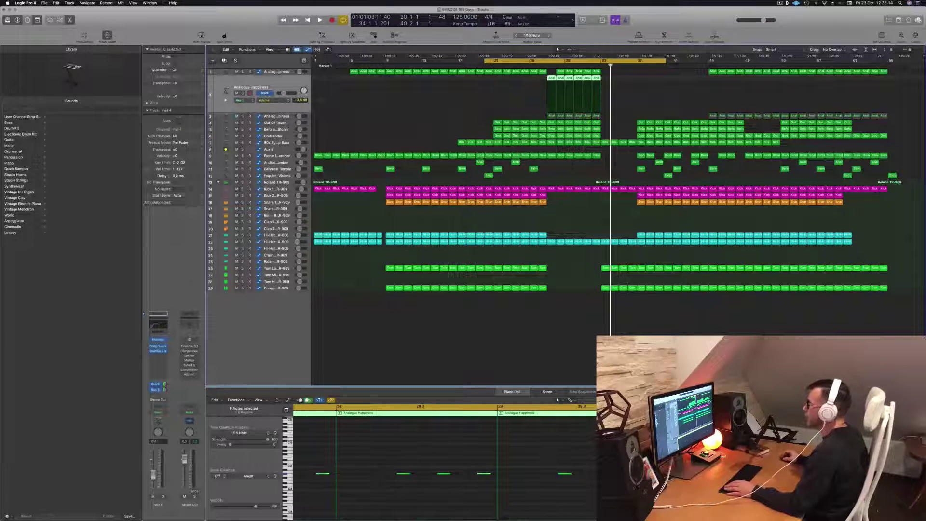
key(space)
click(546, 63)
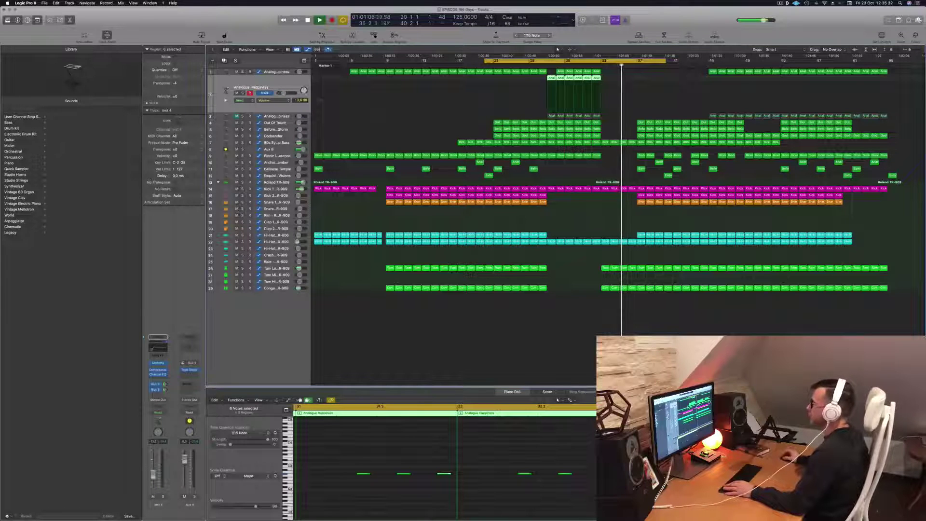
Step: Inspect the 80s Synth Pop Bass track's automation during playback and clear its region selection
click(276, 142)
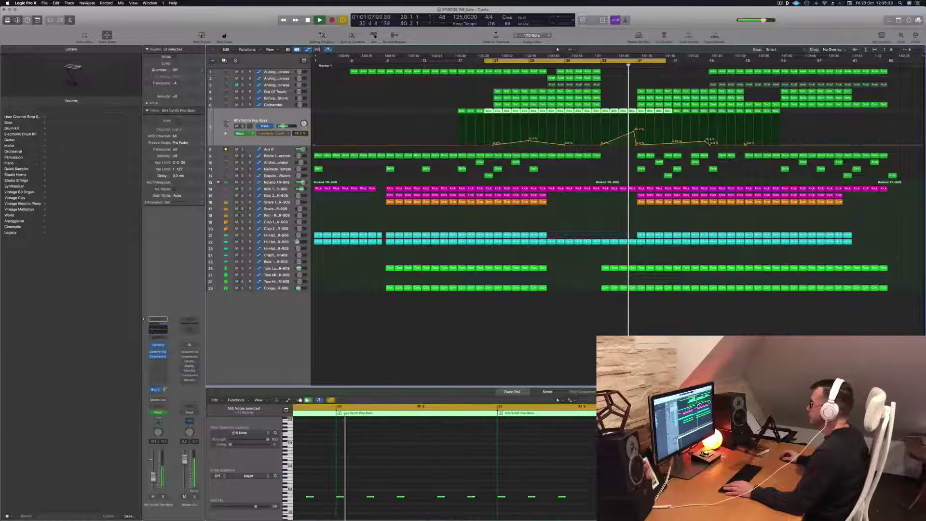
click(608, 179)
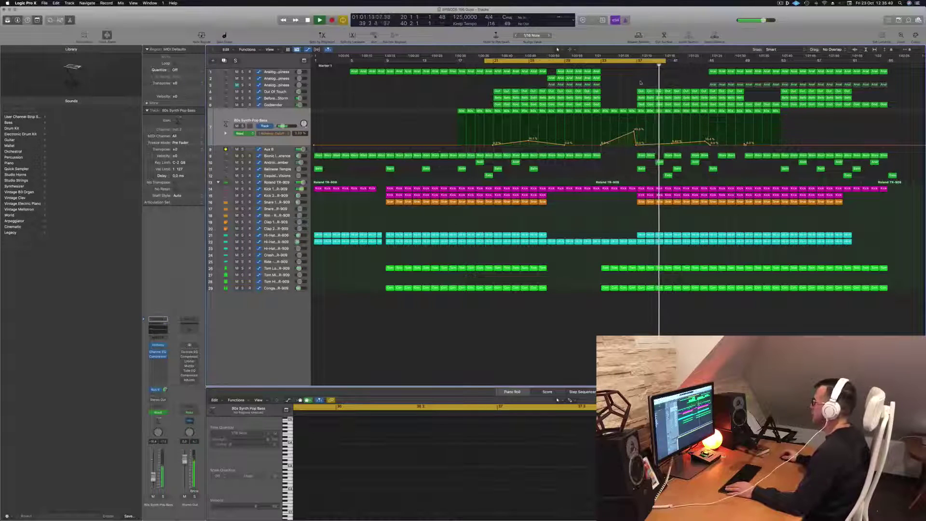
Step: Stop playback, extend the cycle's start back to bar 1, and check the opening with short playback restarts
key(space)
drag(485, 60, 323, 77)
key(space)
key(space)
key(space)
key(space)
key(space)
key(space)
key(space)
key(space)
key(space)
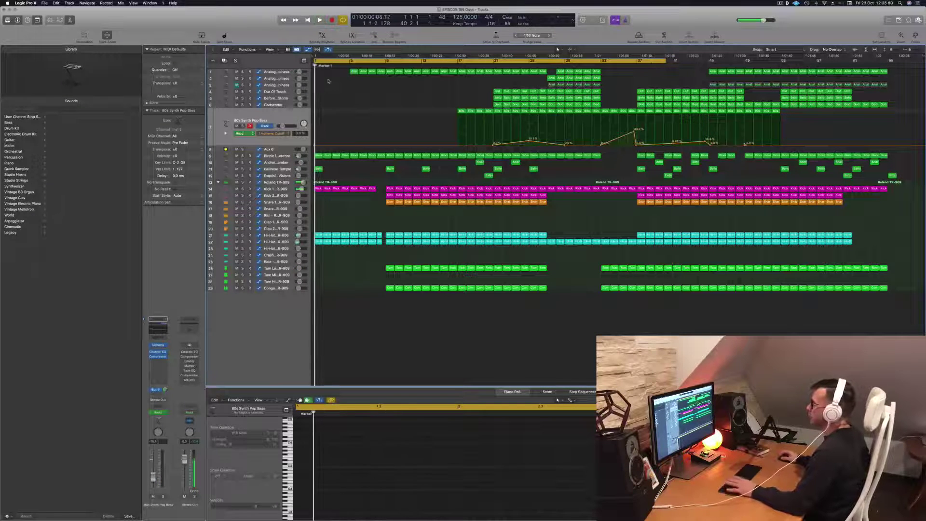
Step: Shorten the cycle to the first four bars and repeat that section three times to lengthen the intro
drag(667, 61, 351, 61)
click(779, 4)
click(697, 18)
key(space)
key(space)
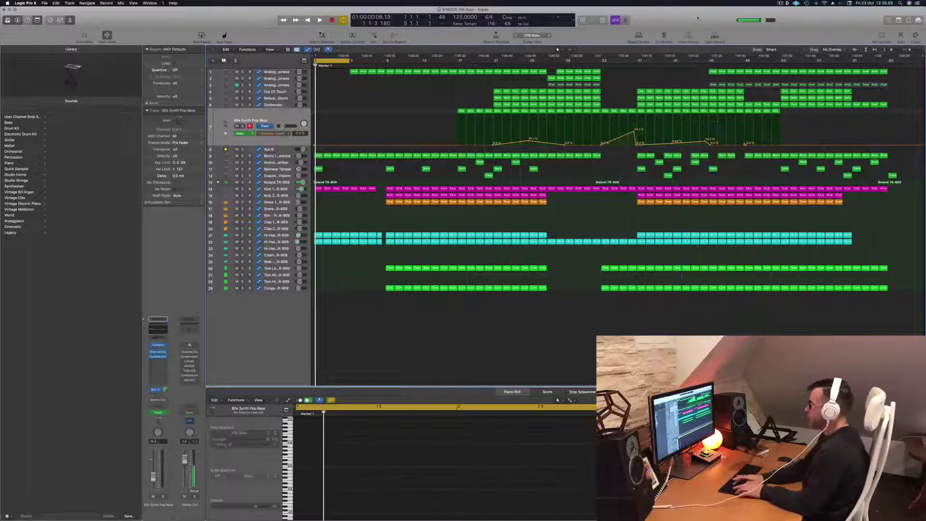
key(ctrl+super+r)
key(ctrl+super+r)
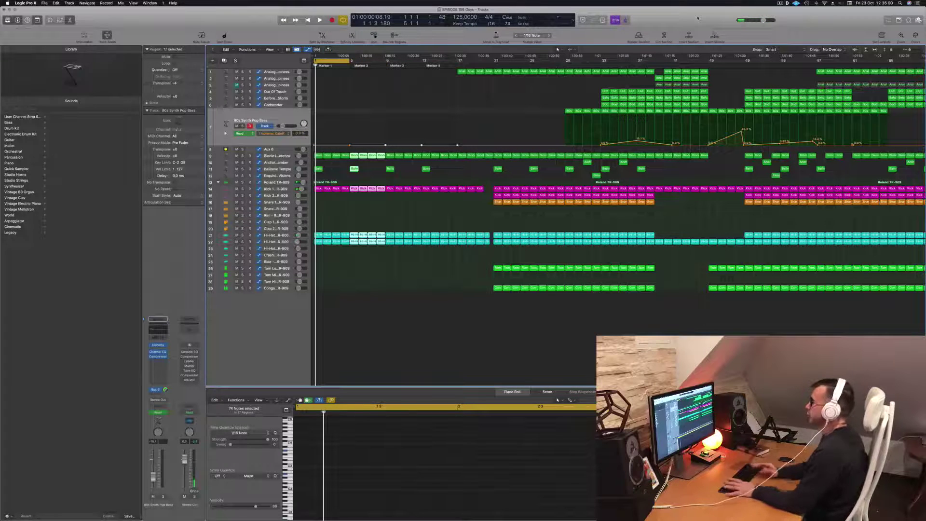
Step: Clear the region selection and restart playback of the lengthened intro from the beginning
key(space)
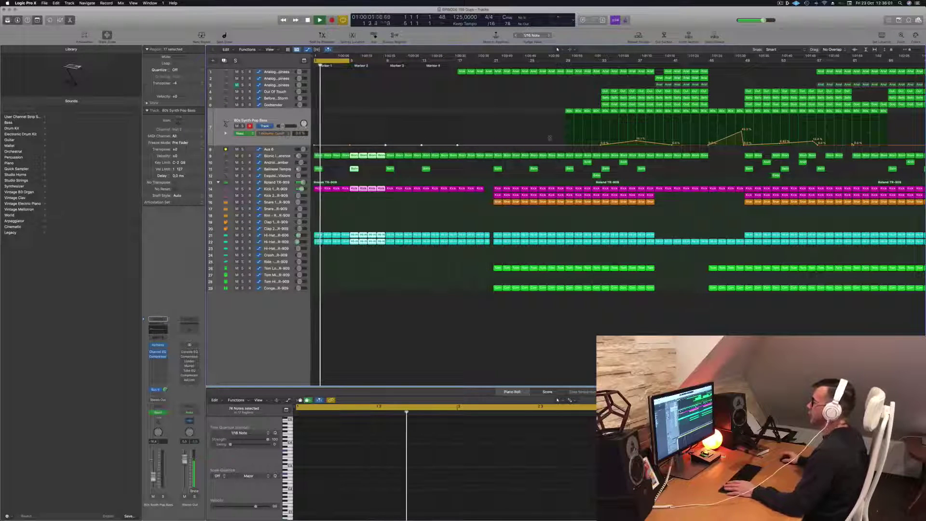
click(406, 90)
key(space)
key(space)
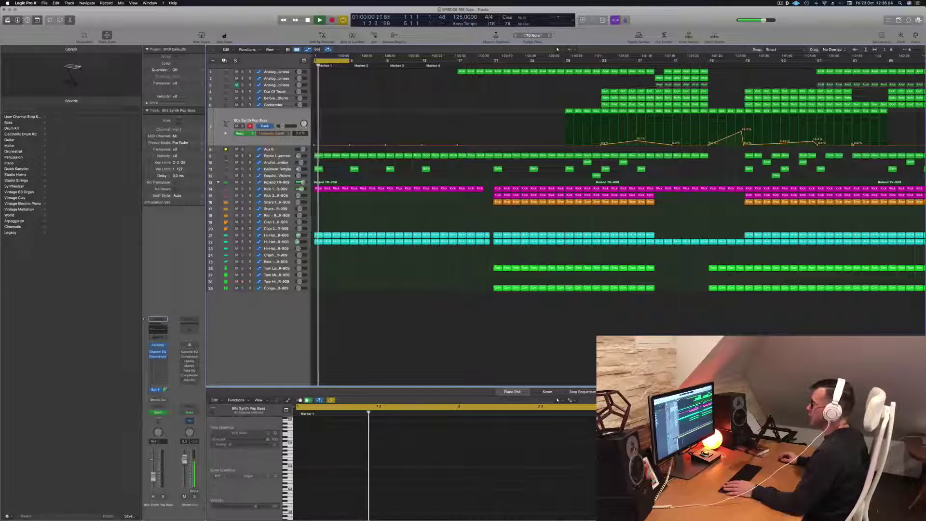
Step: Delete the Bionic Interference regions in bars 4 and 8, extending the cycle's end to bar 9
click(277, 155)
click(356, 118)
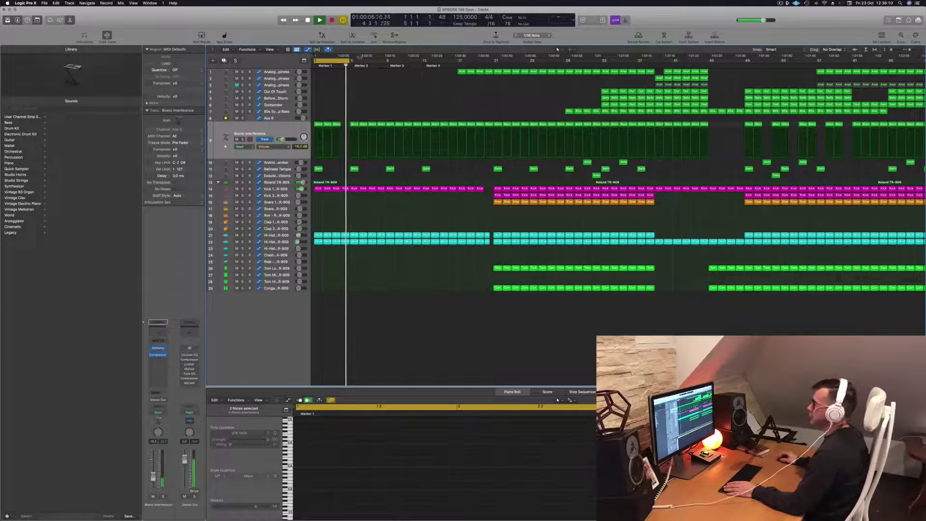
drag(351, 62, 386, 62)
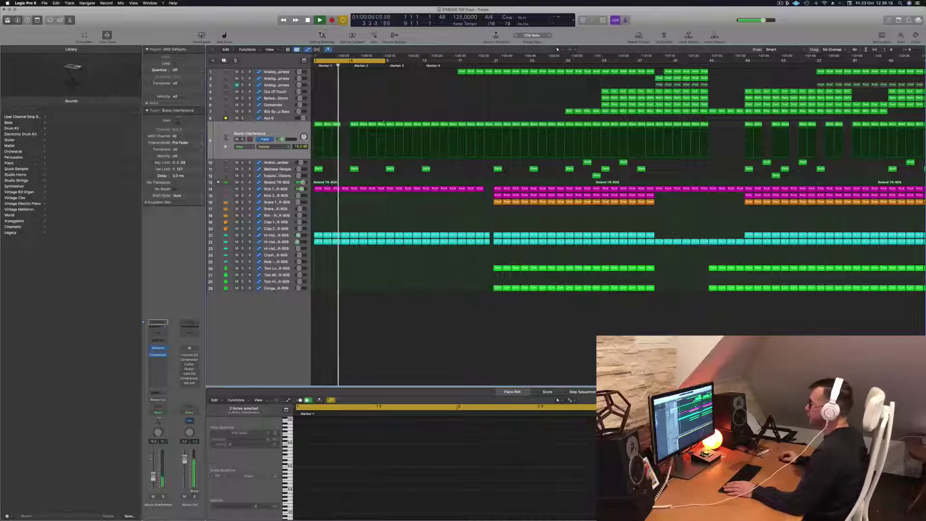
click(381, 124)
key(Delete)
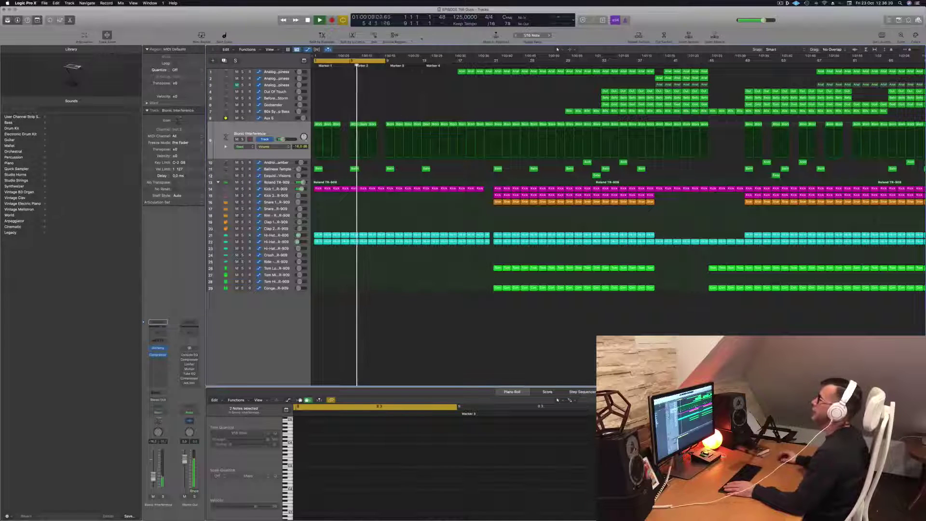
Step: Extend the cycle's end to bar 17, restart playback from the beginning, and select the Hi-Hat Closed 2 track
drag(386, 60, 457, 61)
key(Return)
click(275, 241)
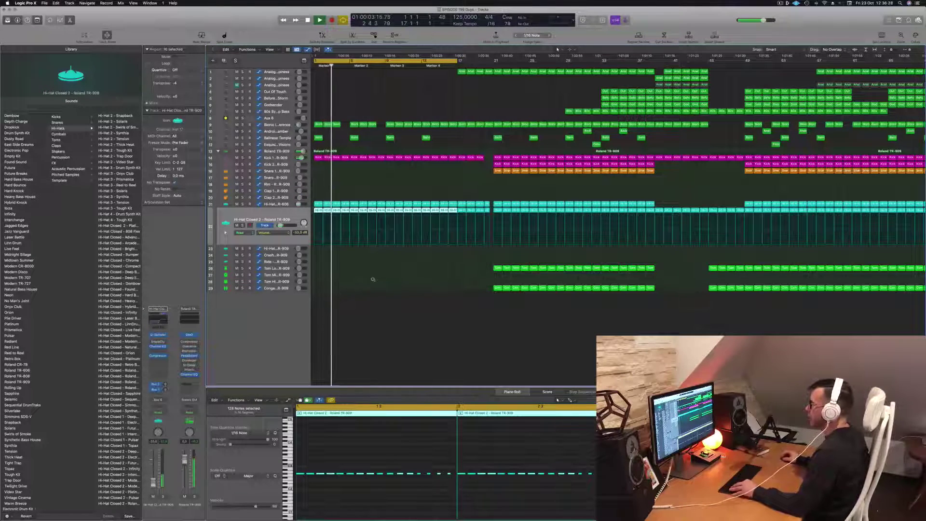
Step: Delete the Bionic Interference region in bar 12 and restart playback from the beginning
scroll(373, 279, left, 3)
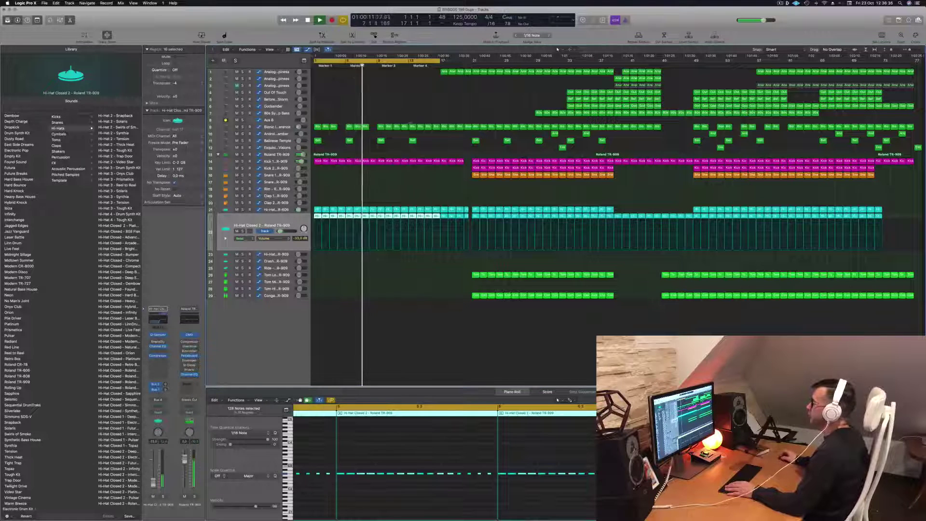
click(404, 127)
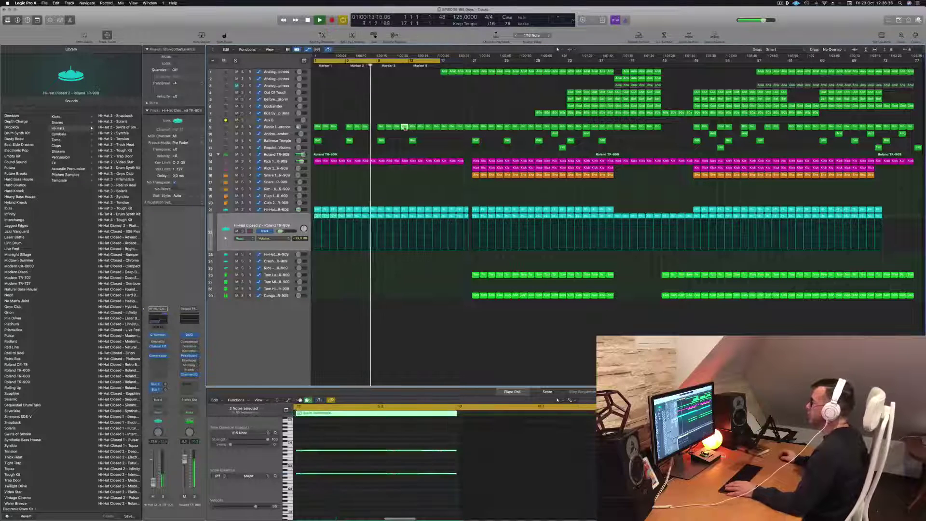
key(BackSpace)
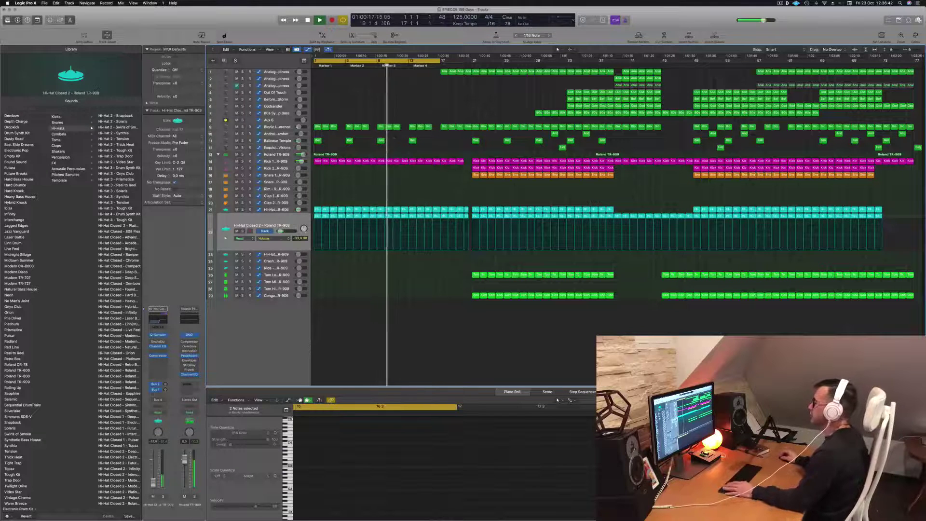
click(350, 141)
key(Return)
key(space)
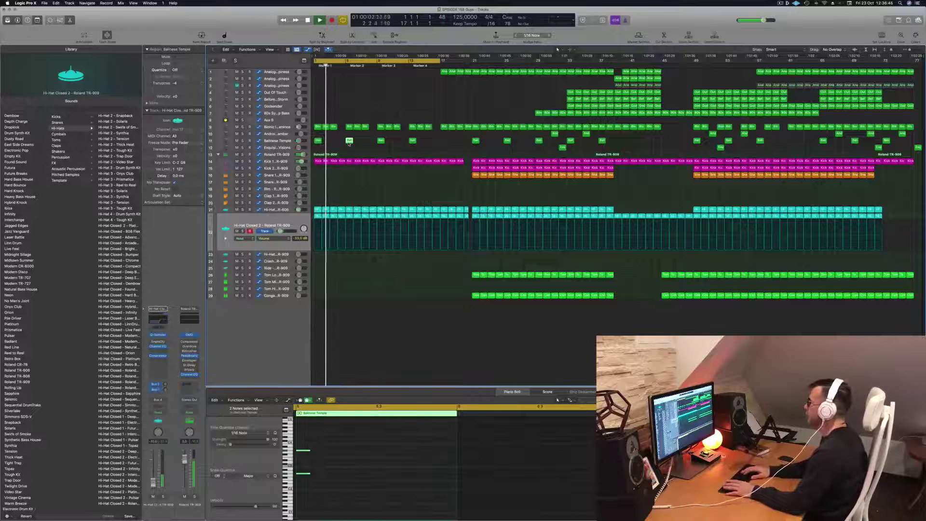
Step: Copy the first Analog Happiness region on the top track to bars 8, 12 and 16, and clear the region selection
click(444, 71)
drag(443, 71, 406, 76)
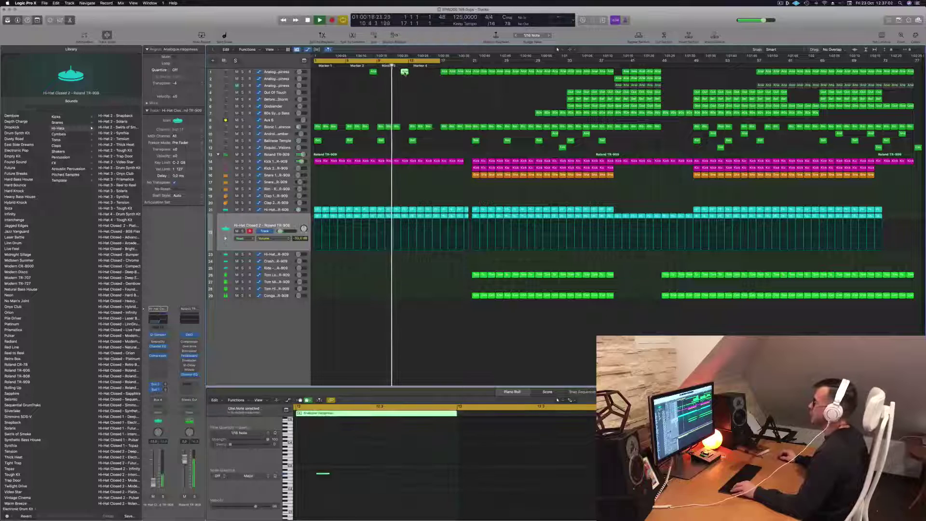
drag(406, 72, 437, 76)
click(433, 97)
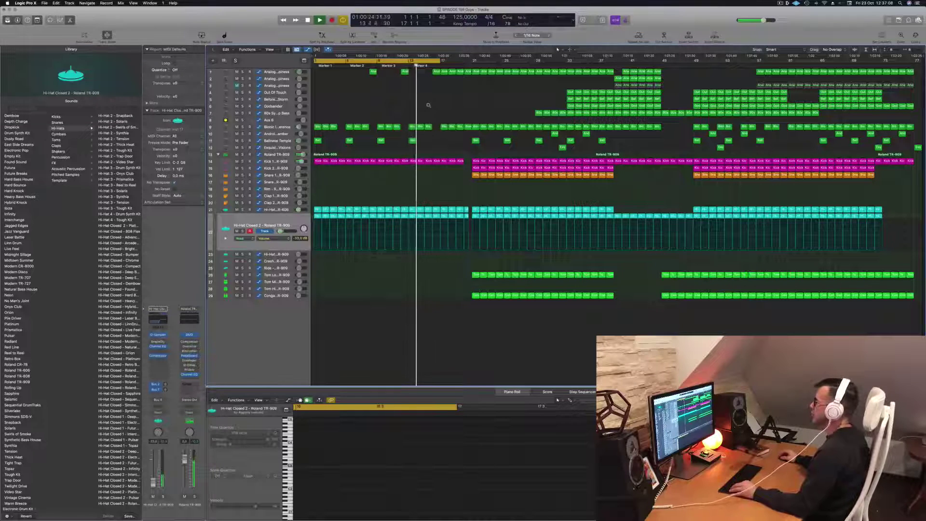
Step: Move the cycle range to bars 17 to 21, play it, and repeat that four-bar section once
scroll(428, 104, down, 1)
ctrl+alt+click(428, 104)
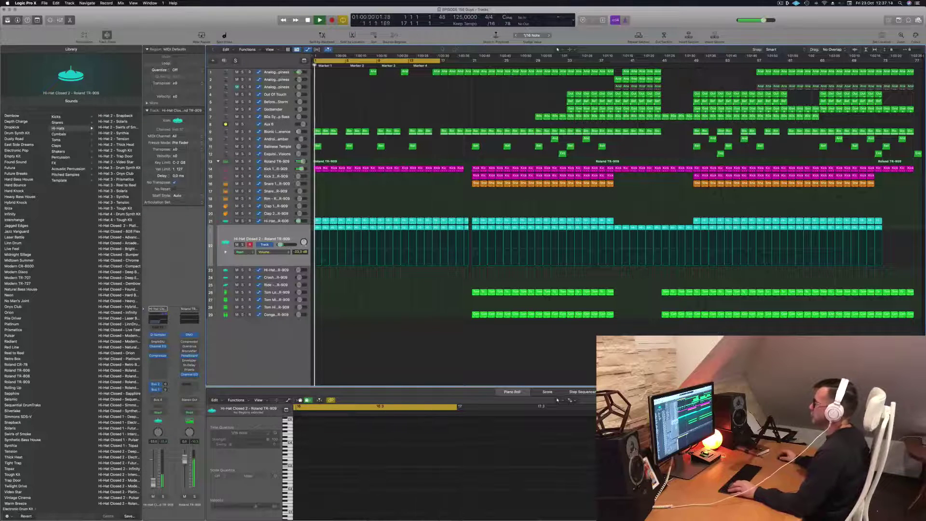
key(space)
drag(401, 61, 464, 67)
key(space)
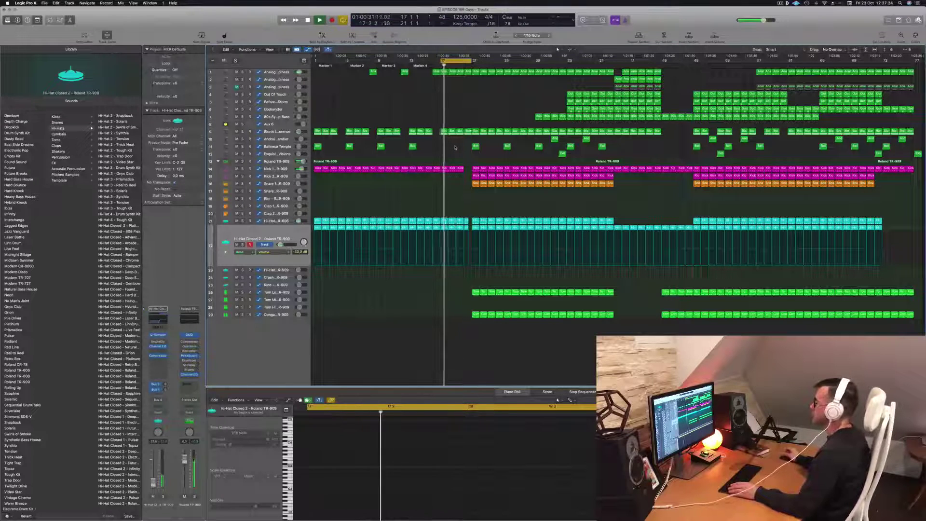
key(super+r)
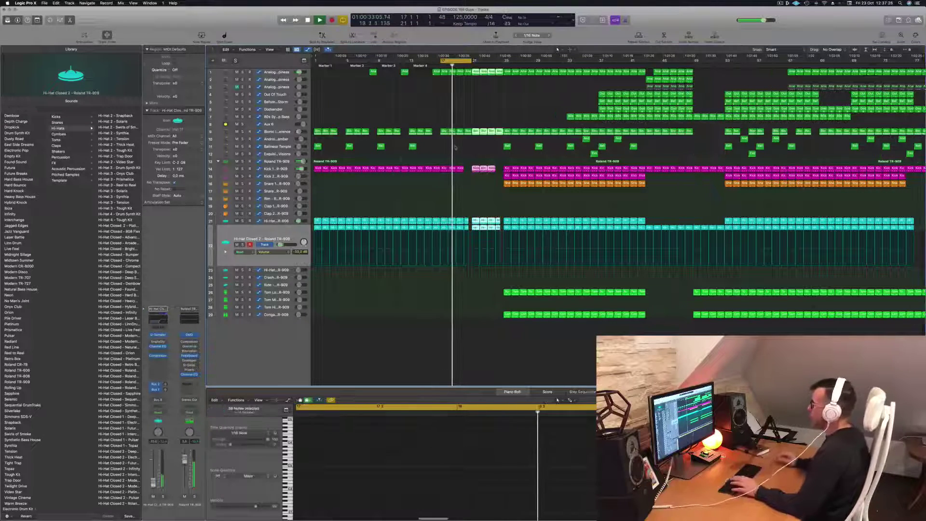
Step: Copy the Kick 1 region from bar 19 into the empty bar 20 to close the gap in the kick pattern
click(460, 168)
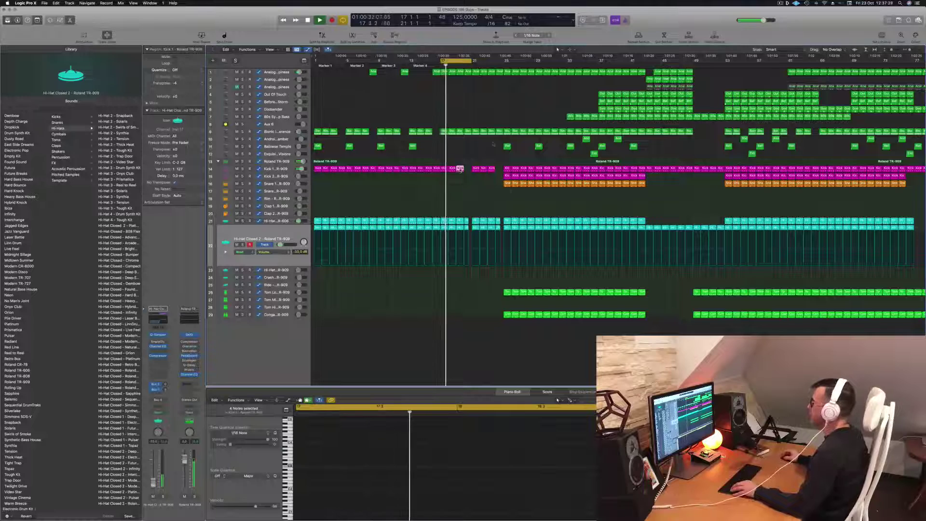
key(super+Right)
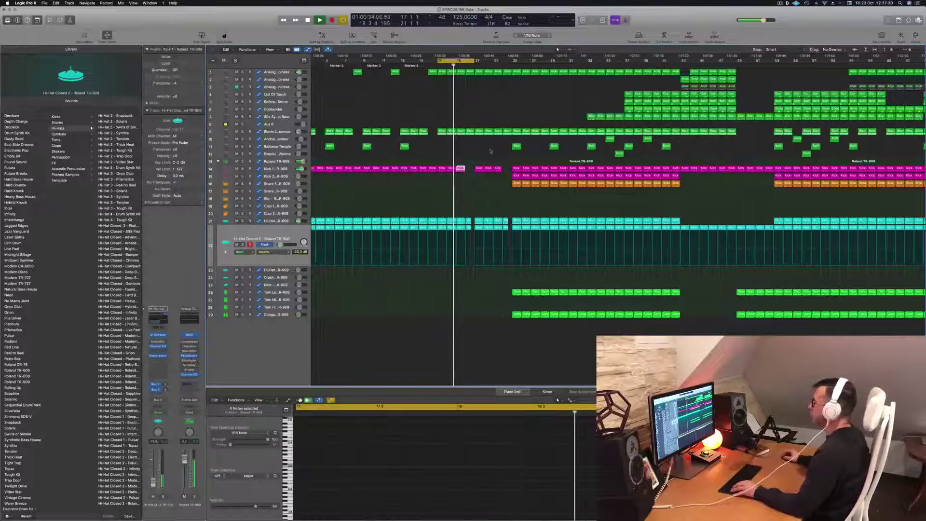
scroll(455, 87, down, 2)
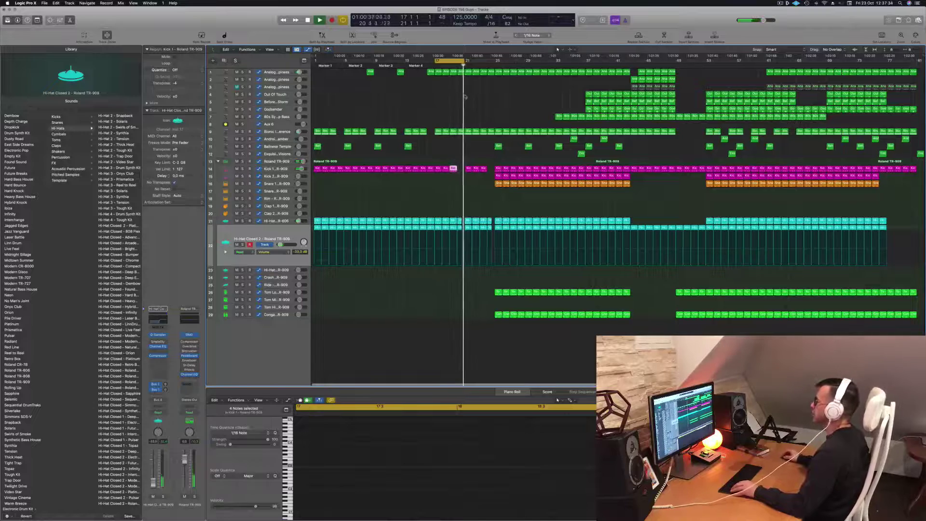
scroll(457, 173, up, 2)
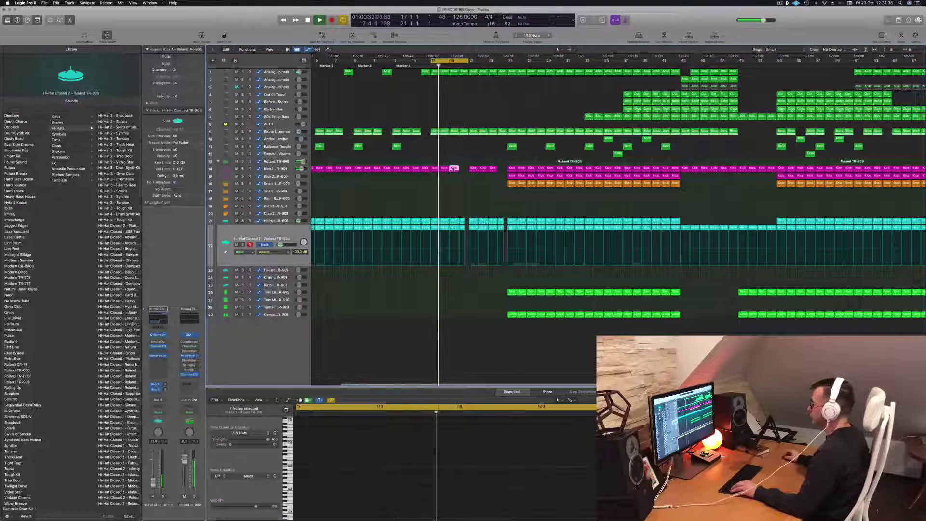
drag(454, 168, 463, 170)
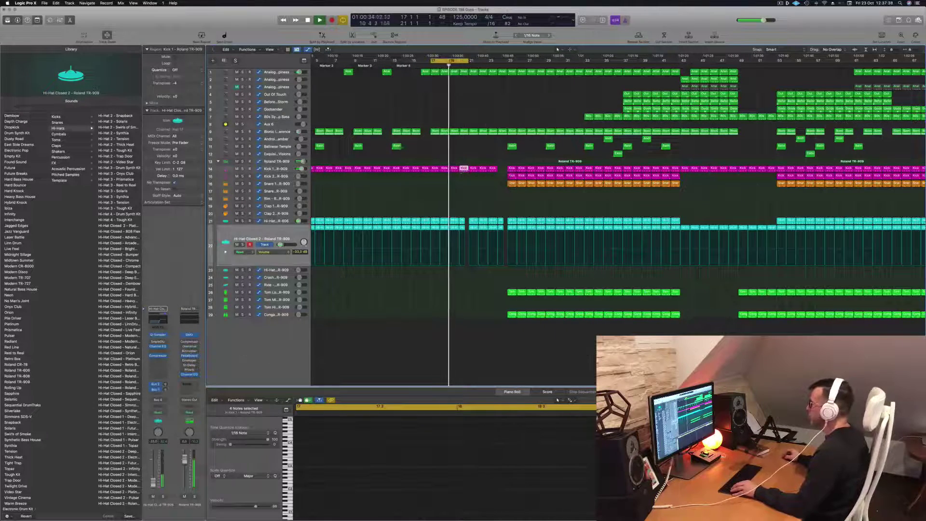
Step: Extend the cycle range to cover bars 17 to 25 and play the section
drag(468, 58, 507, 59)
scroll(460, 103, down, 2)
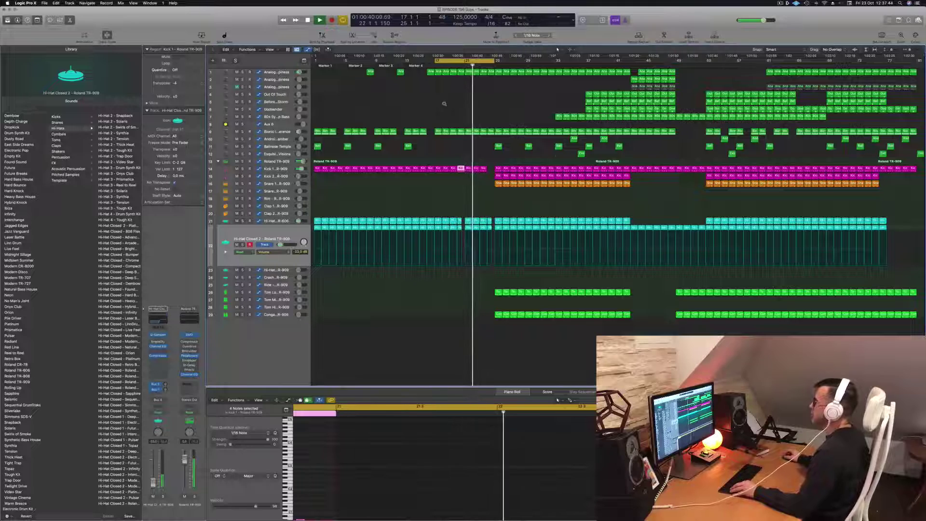
scroll(444, 104, up, 2)
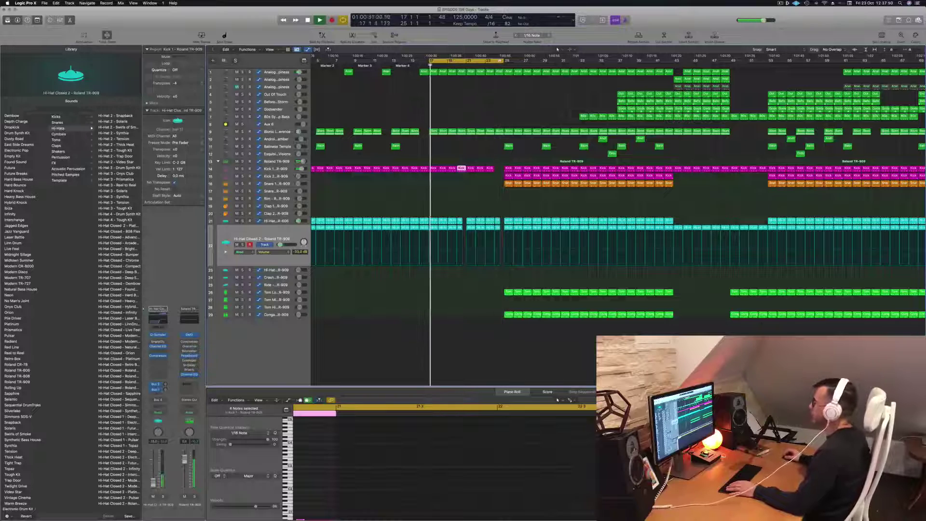
Step: Set the cycle range to bars 25 to 33 and repeat that section once across all tracks
drag(450, 61, 574, 61)
key(Return)
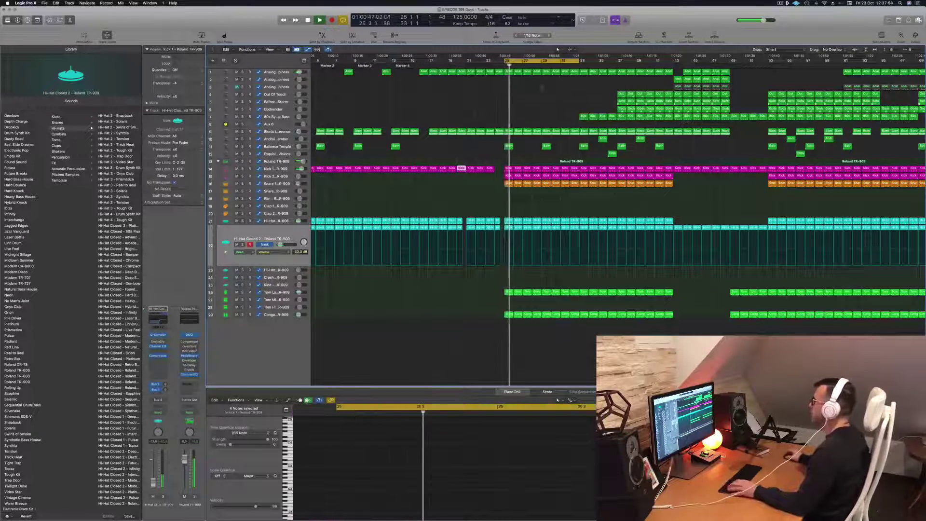
scroll(530, 90, left, 5)
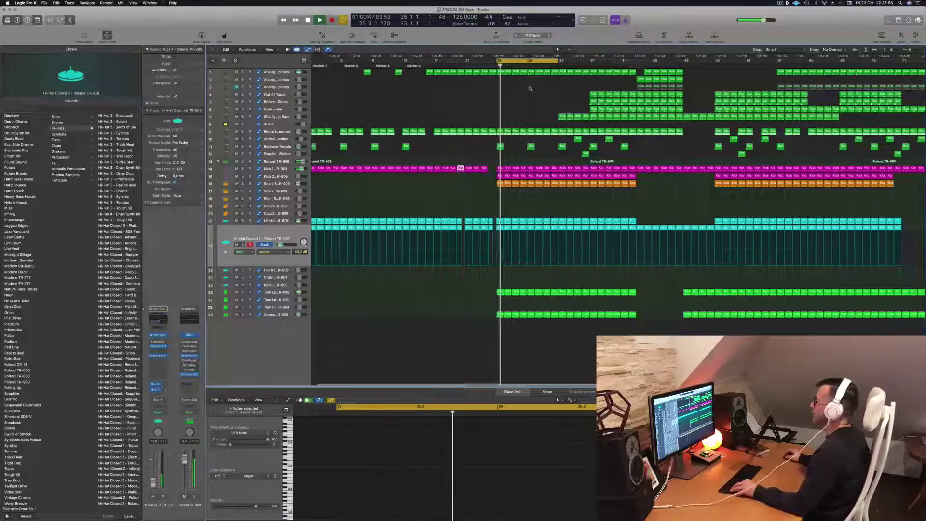
key(space)
key(ctrl+super+r)
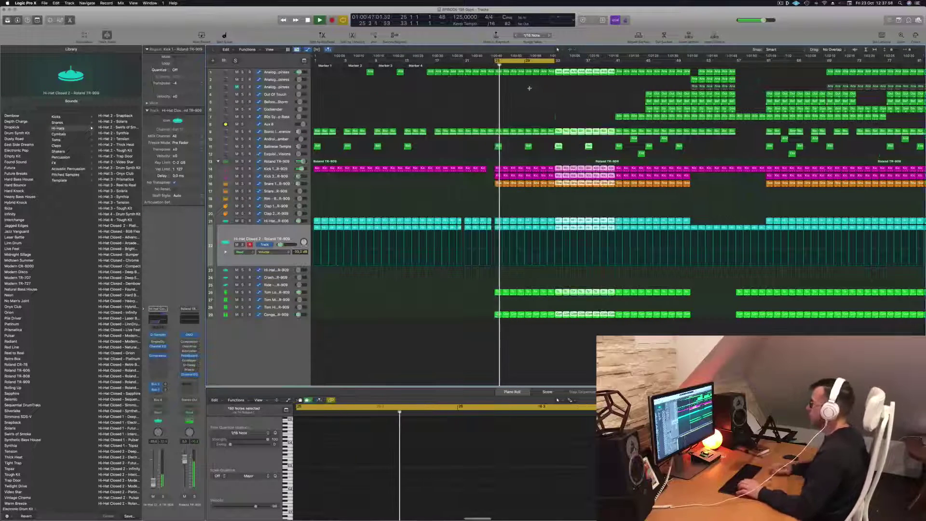
click(528, 94)
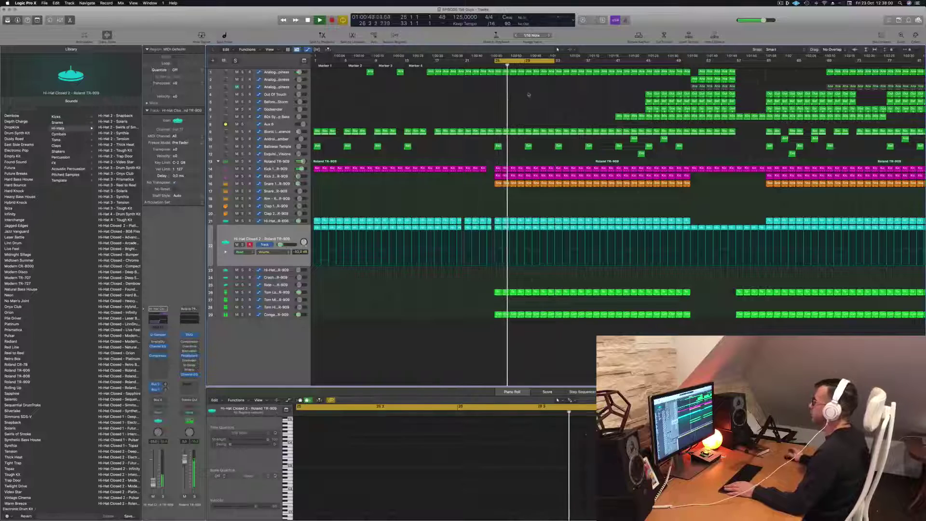
Step: Play the arrangement from bar 25 with the Kick 1 track selected, and shift the cycle range to bars 33 to 41
scroll(529, 100, down, 1)
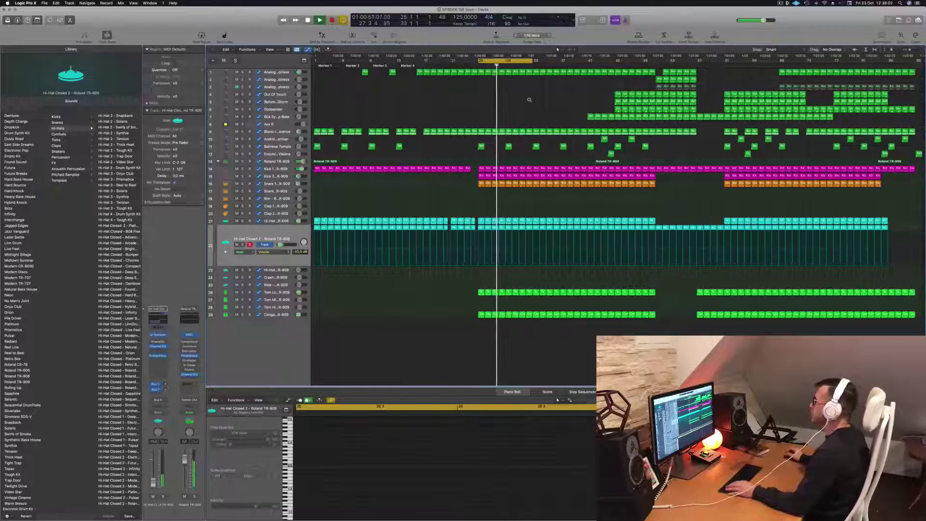
key(space)
key(space)
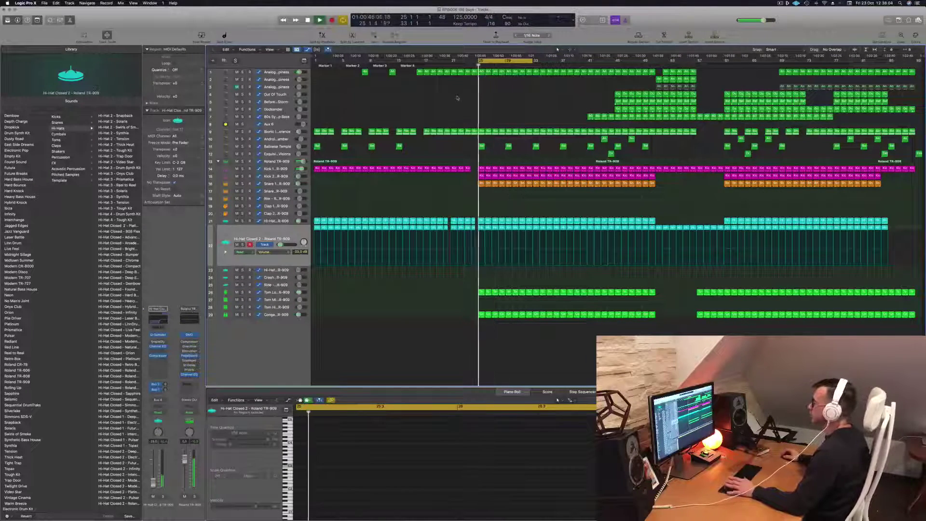
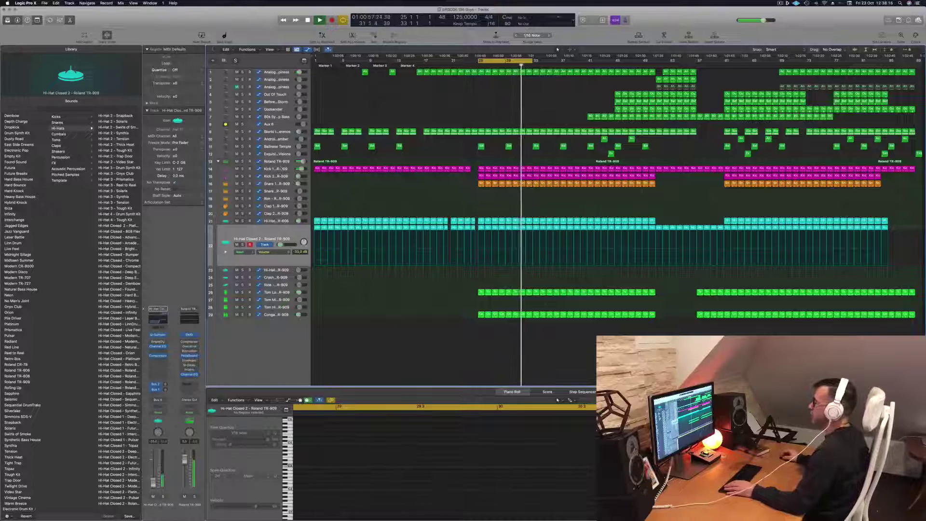
click(276, 169)
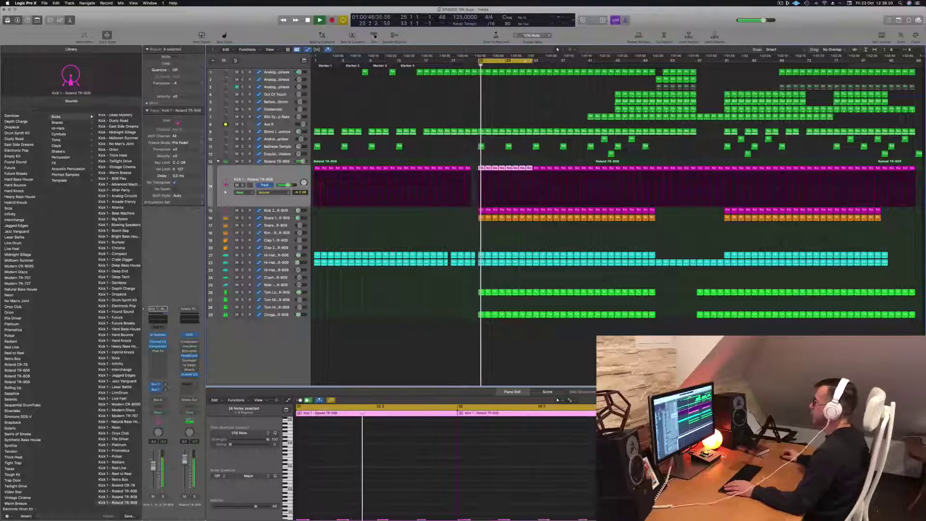
drag(535, 61, 578, 61)
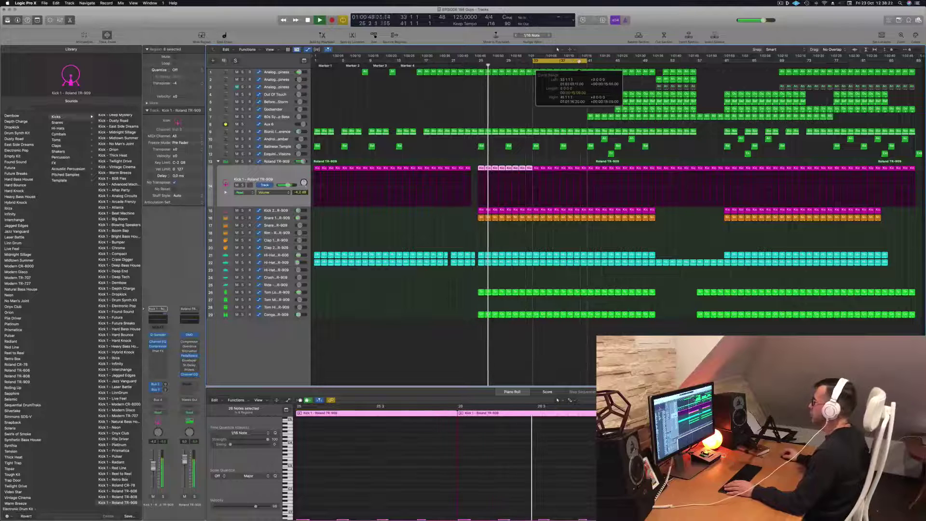
click(526, 65)
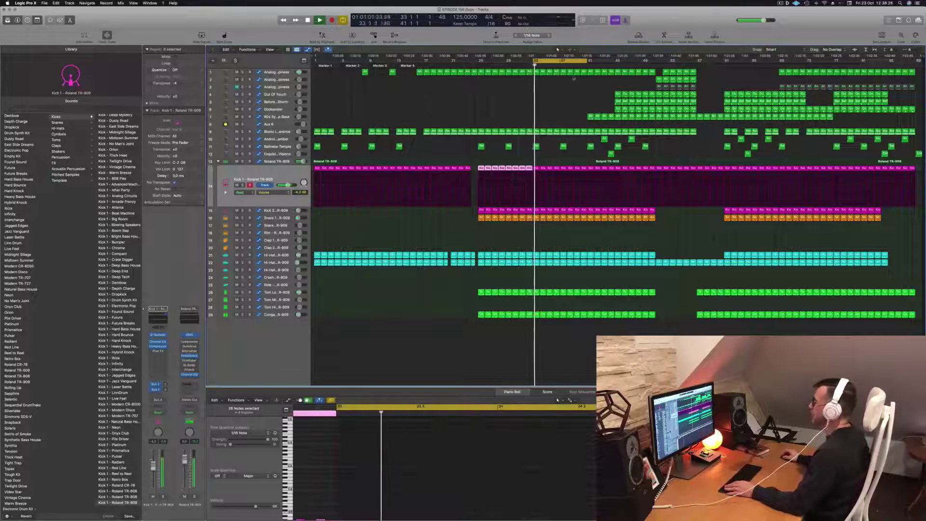
Step: Move the cycle range to bars 41 to 45 and remove the Bionic track's regions inside it
click(573, 66)
drag(578, 61, 636, 61)
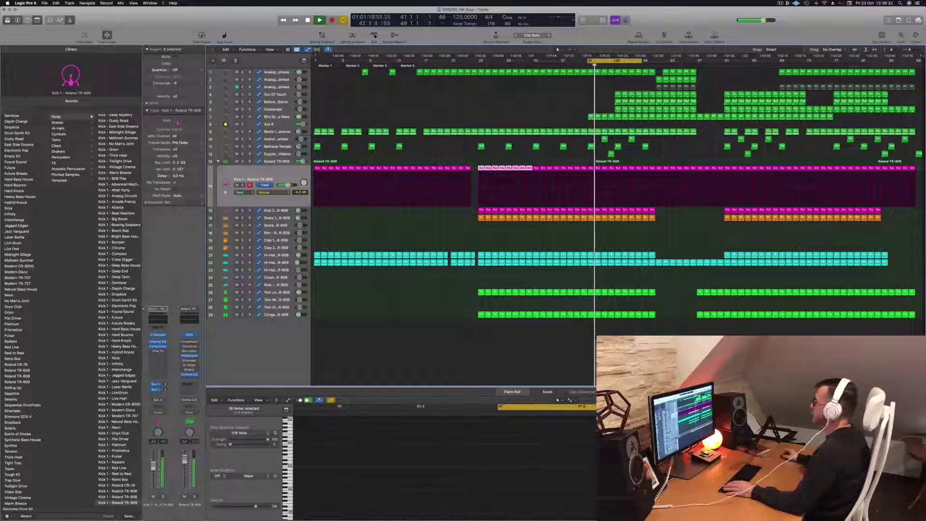
click(590, 132)
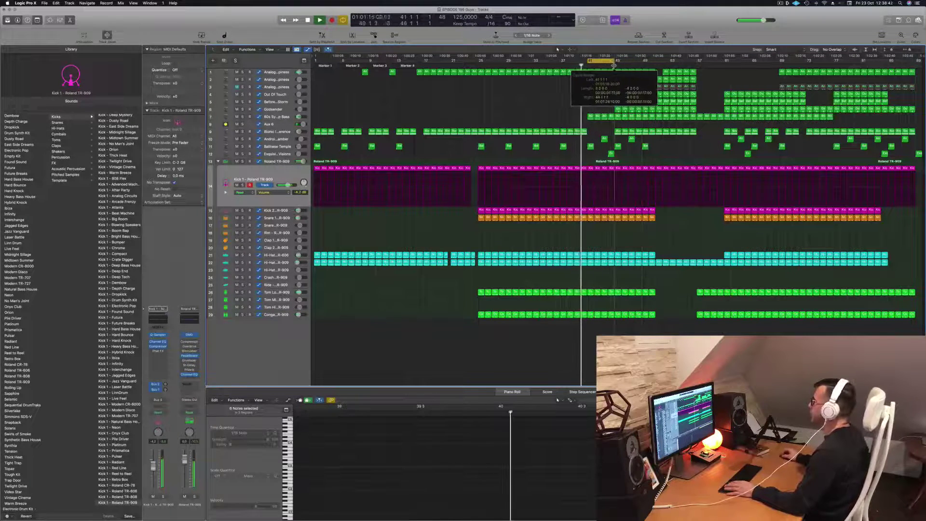
Step: Flatten the Aux 6 track's automation curve from bar 41 onward by removing its peaks
click(291, 127)
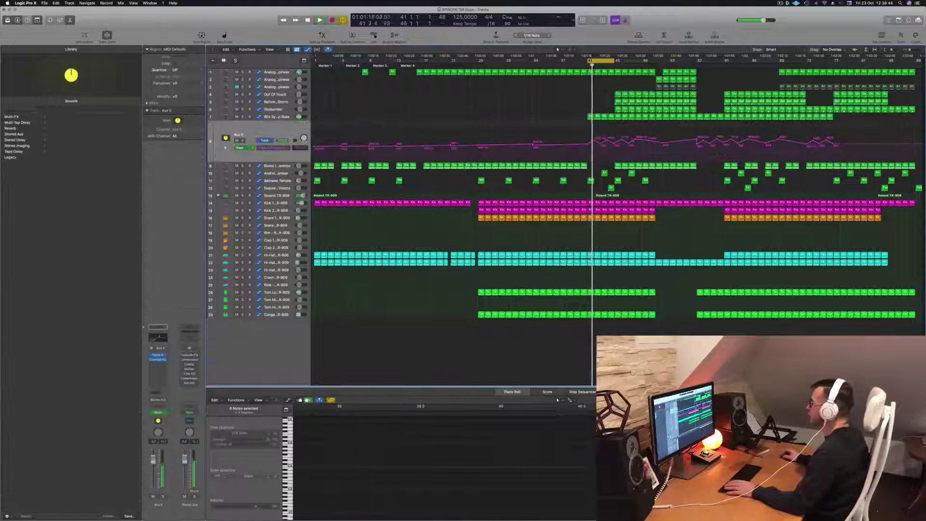
drag(637, 142, 589, 146)
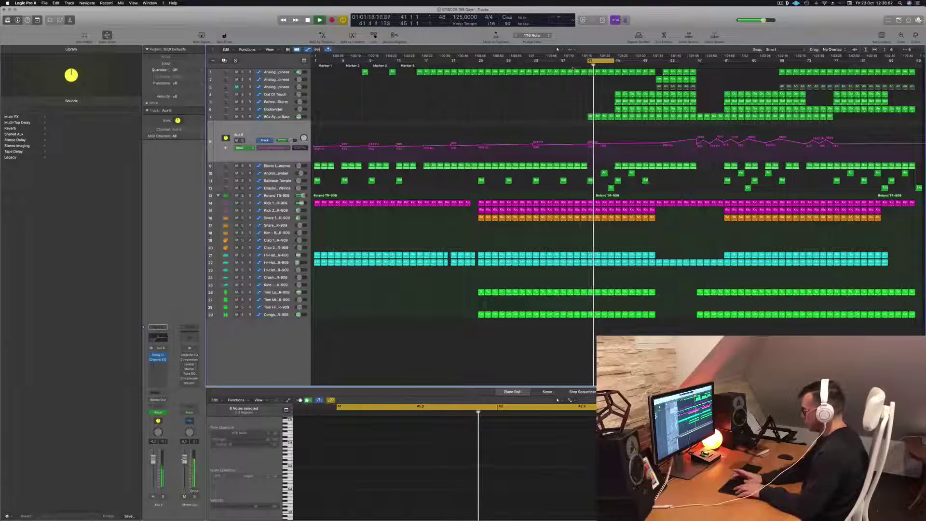
Step: Repeat the section between bars 41 and 45 three times across all tracks and clear the duplicated Aux 6 automation points
key(ctrl+super+r)
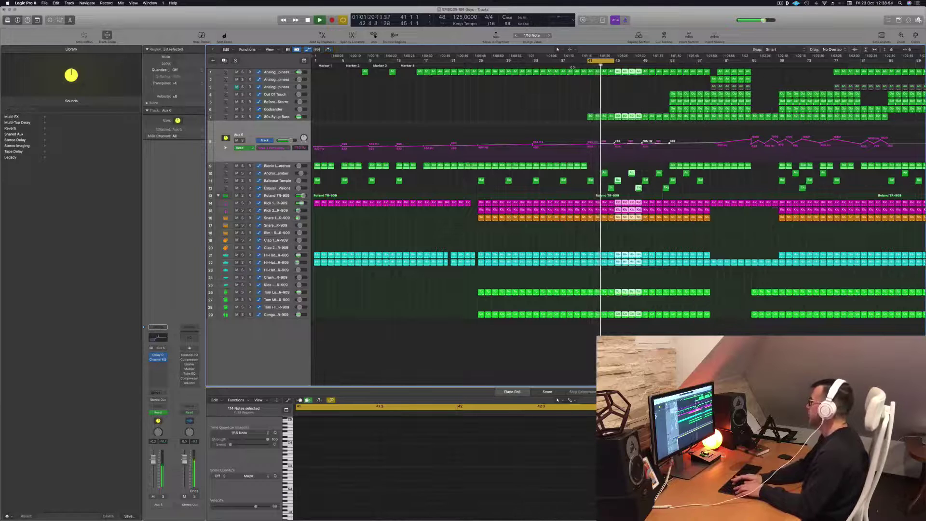
key(ctrl+super+r)
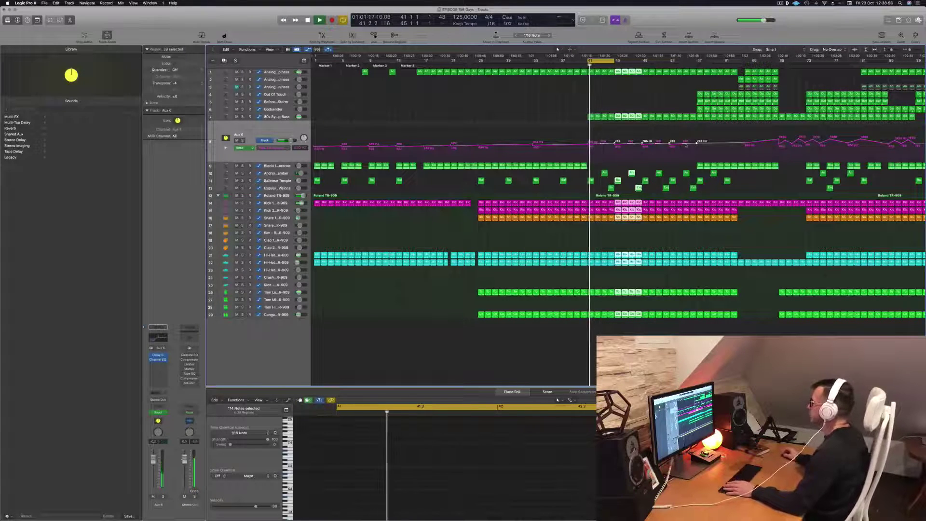
drag(697, 144, 584, 148)
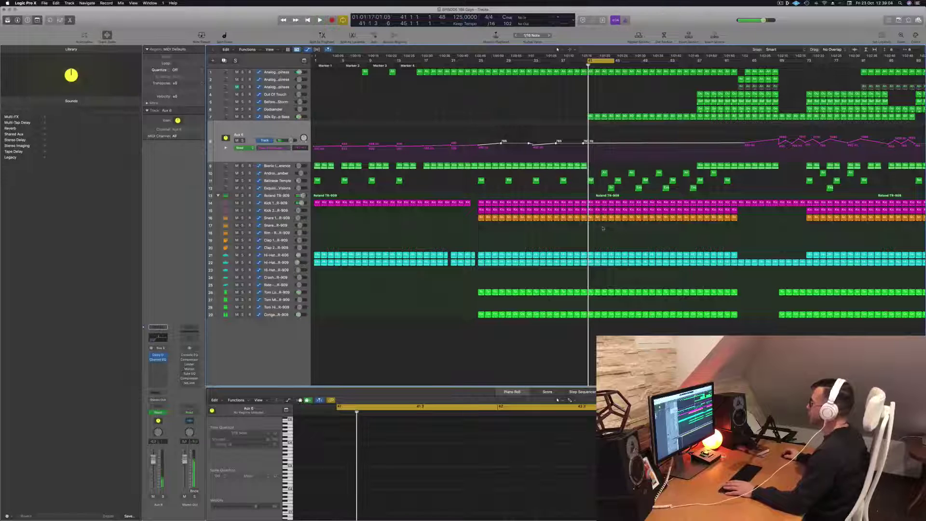
Step: Delete the Kick 2, snare, hi-hat, tom and conga regions between bars 41 and 45, and play the section
drag(600, 223, 589, 207)
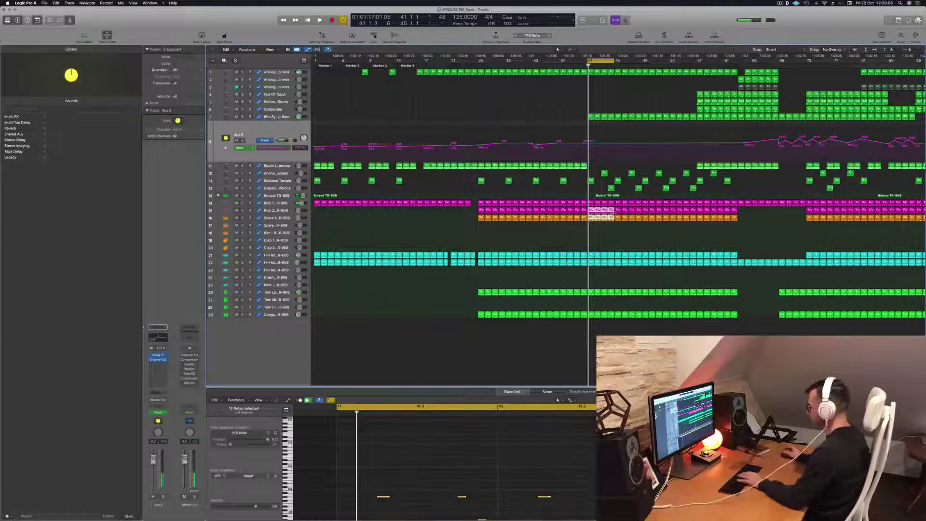
key(Delete)
drag(591, 247, 606, 328)
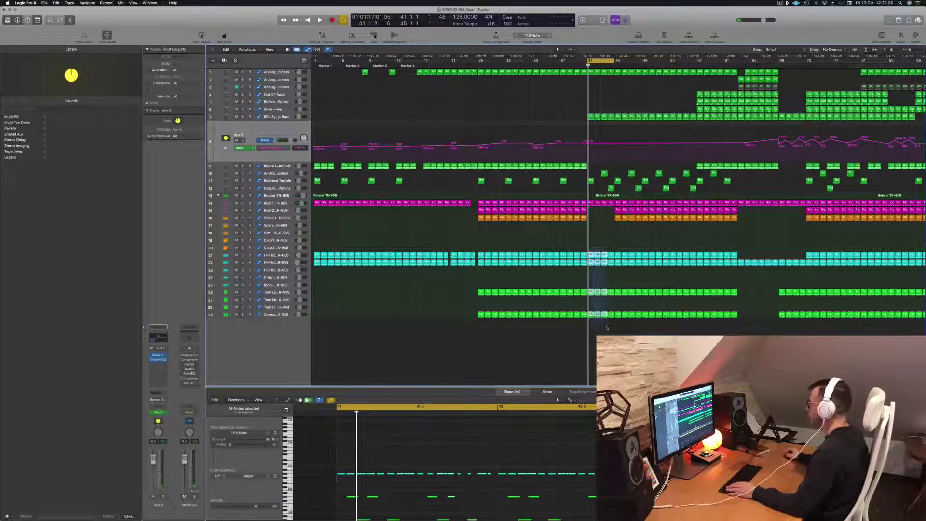
key(Delete)
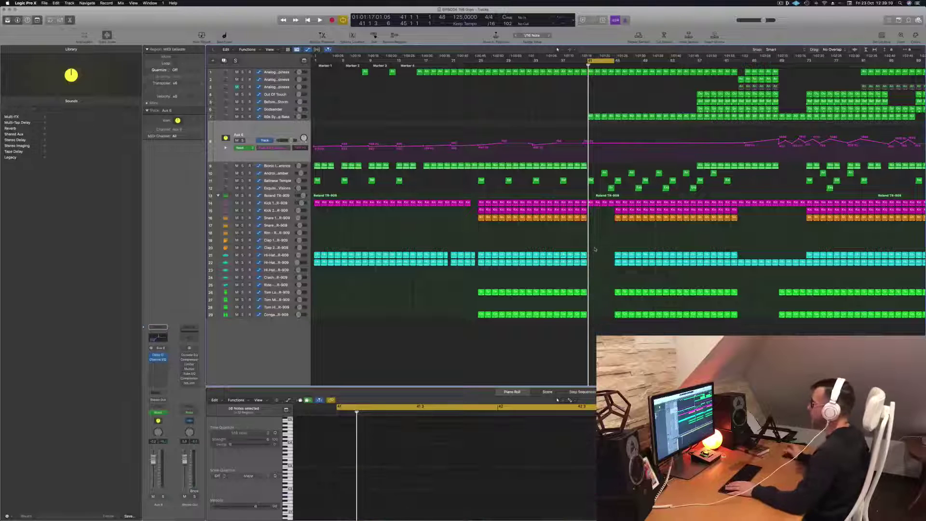
key(space)
Step: Copy a Hi-Hat Closed 2 region to bar 41 on the Crash track, keeping only its first note, and play it
key(super+Left)
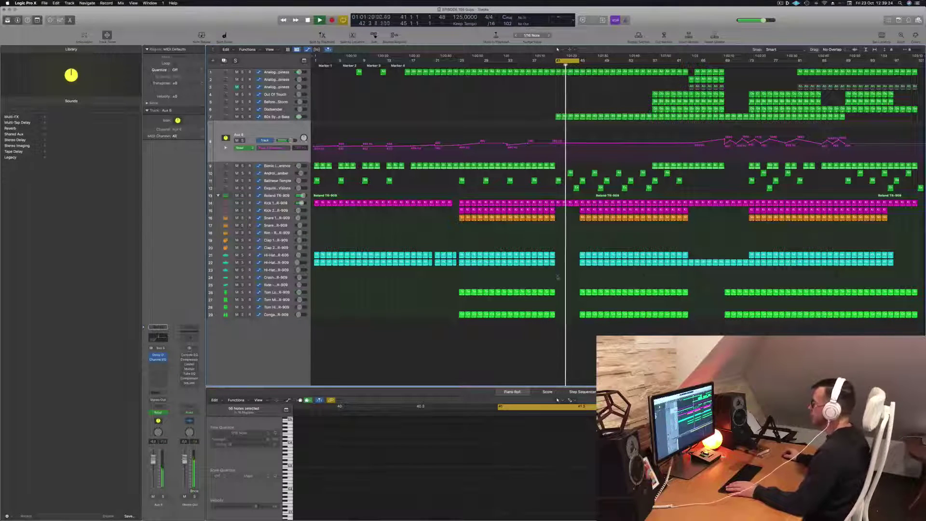
click(552, 262)
drag(553, 272, 557, 271)
drag(507, 466, 594, 457)
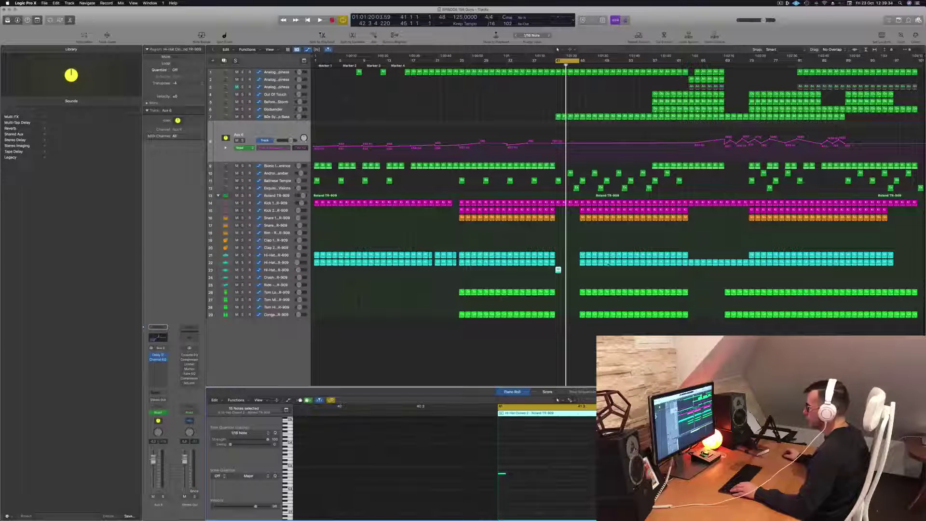
drag(558, 270, 558, 277)
key(space)
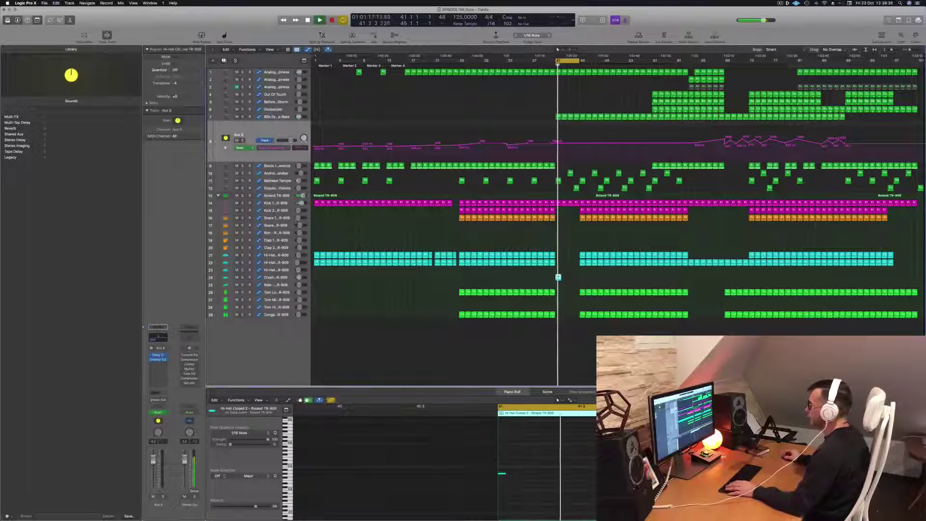
Step: Lengthen the note in the Crash track's region at bar 41 to about two beats and play it back
click(280, 278)
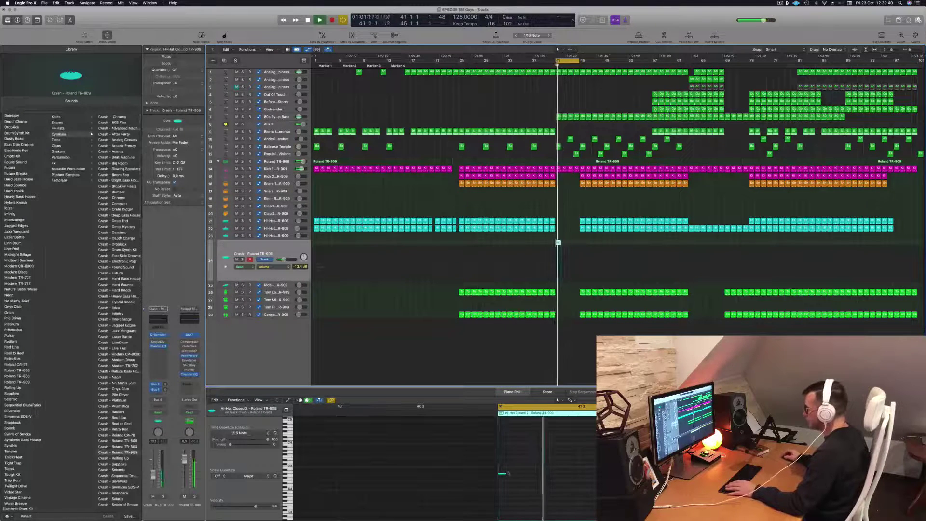
drag(504, 473, 573, 473)
key(space)
key(space)
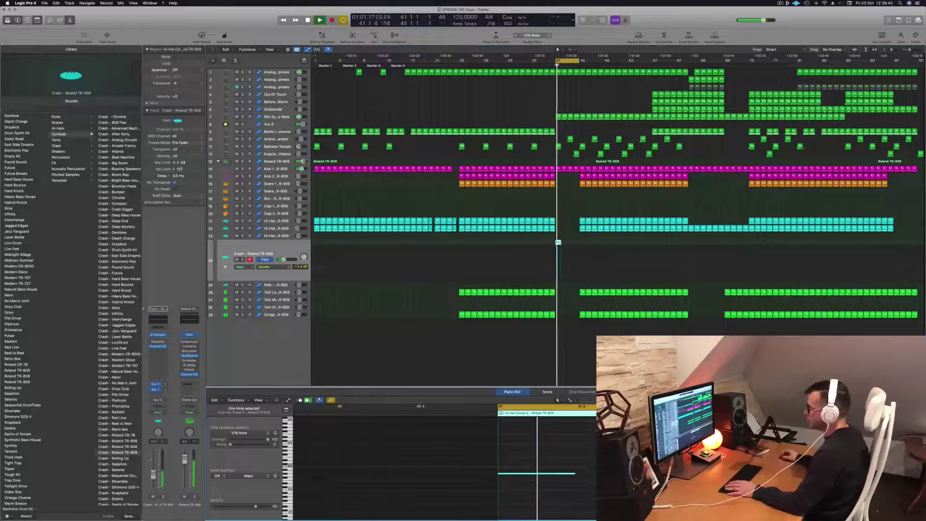
click(267, 254)
key(space)
key(space)
key(space)
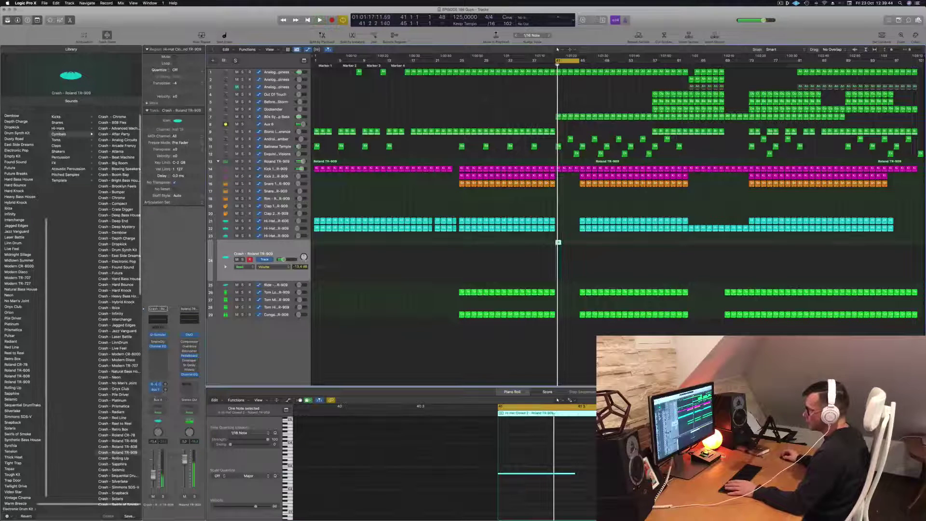
Step: Add two bus sends to the Crash channel, routed to Aux 4 and Aux 5
click(154, 392)
mouse_move(159, 402)
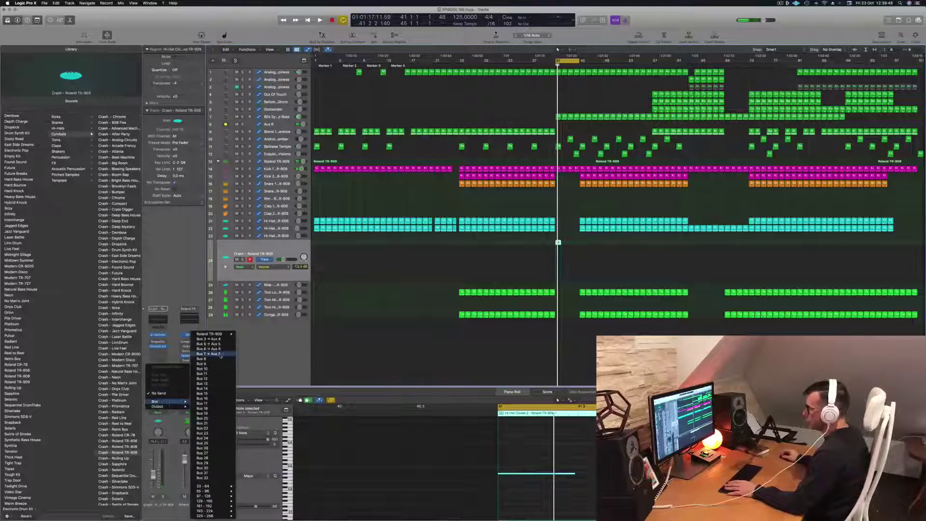
click(221, 340)
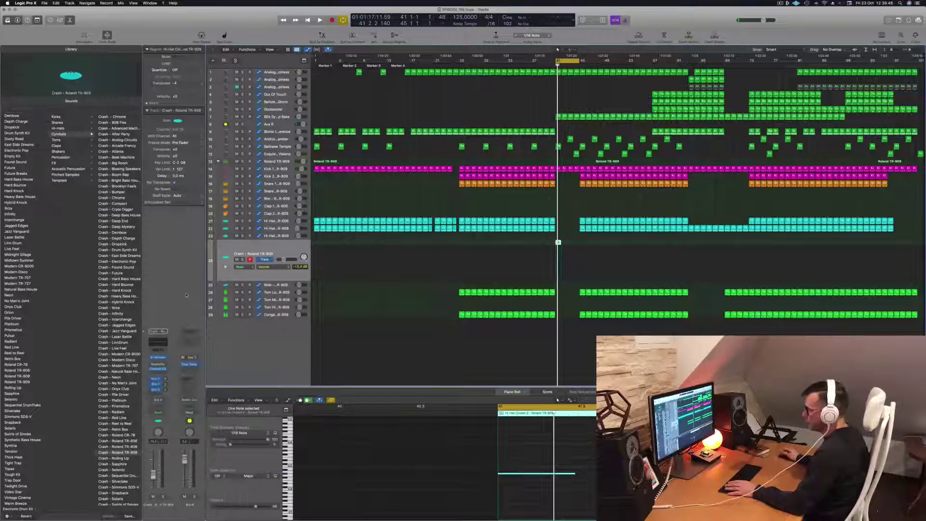
click(159, 395)
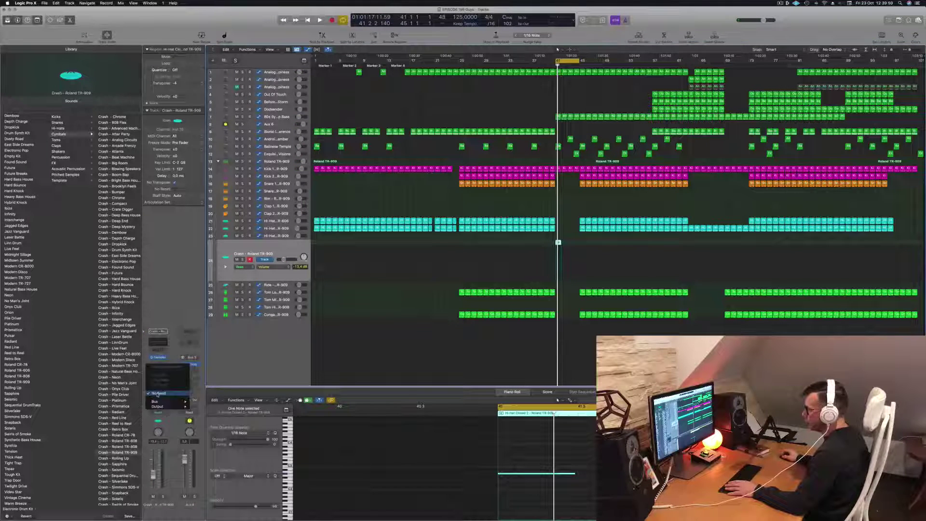
mouse_move(163, 403)
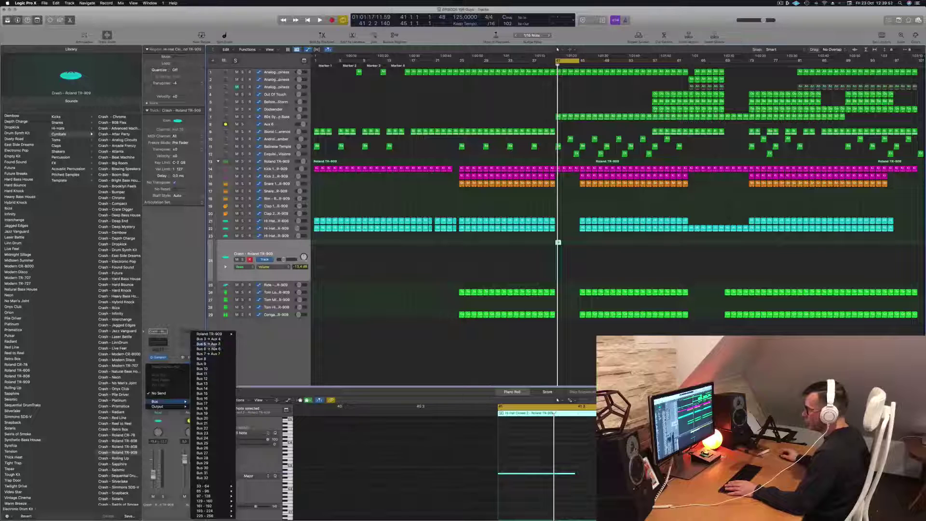
click(207, 343)
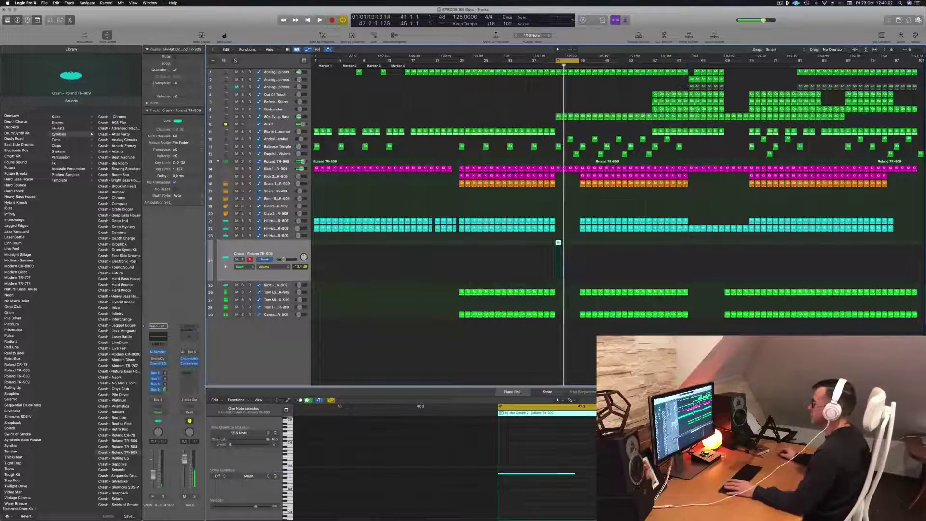
Step: Play the arrangement from a few bars before bar 41 to hear the crash leading into the break
click(529, 64)
key(super+Right)
key(super+Right)
key(super+Right)
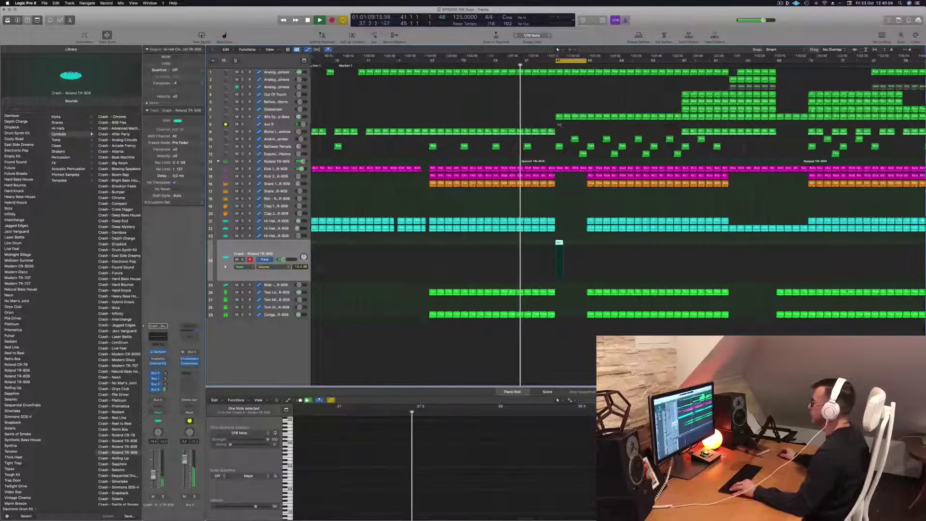
click(550, 168)
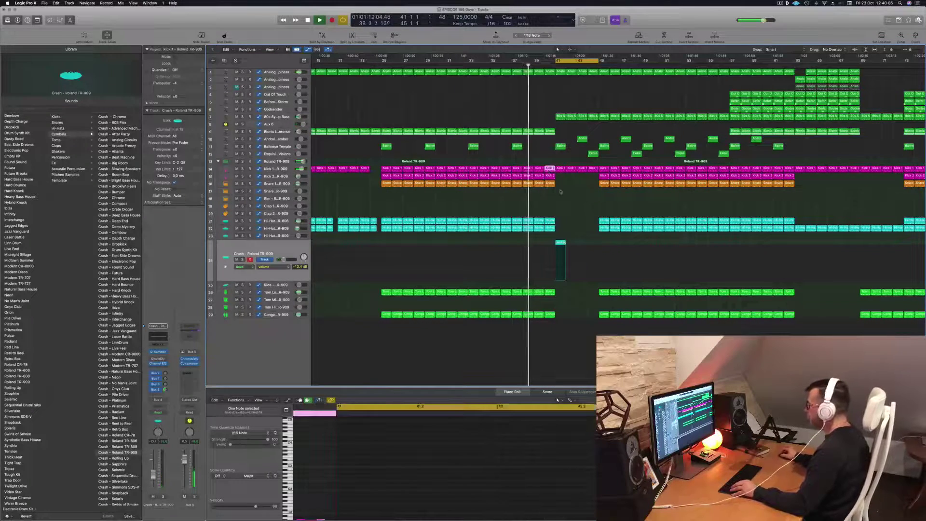
scroll(561, 190, left, 5)
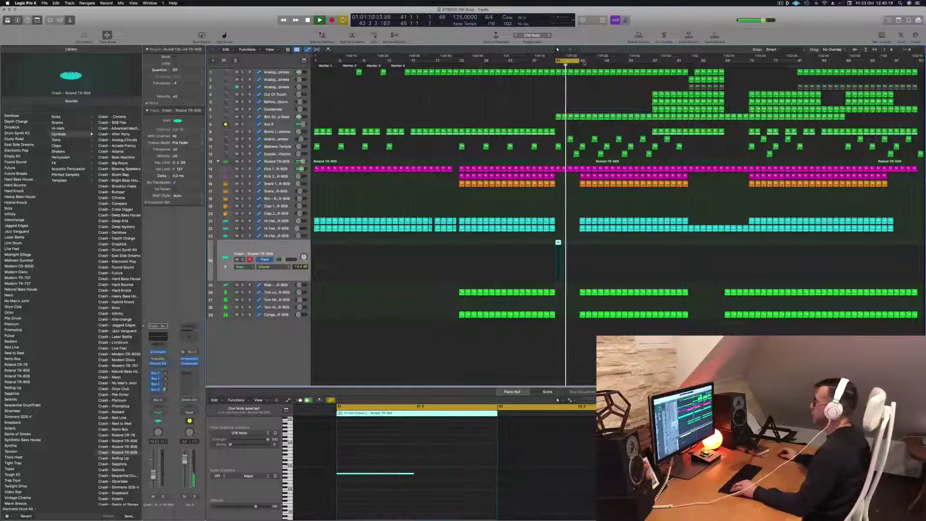
Step: Extend the cycle range to bar 49, delete the hi-hat, tom and conga regions between bars 45 and 49, and play
drag(580, 61, 603, 64)
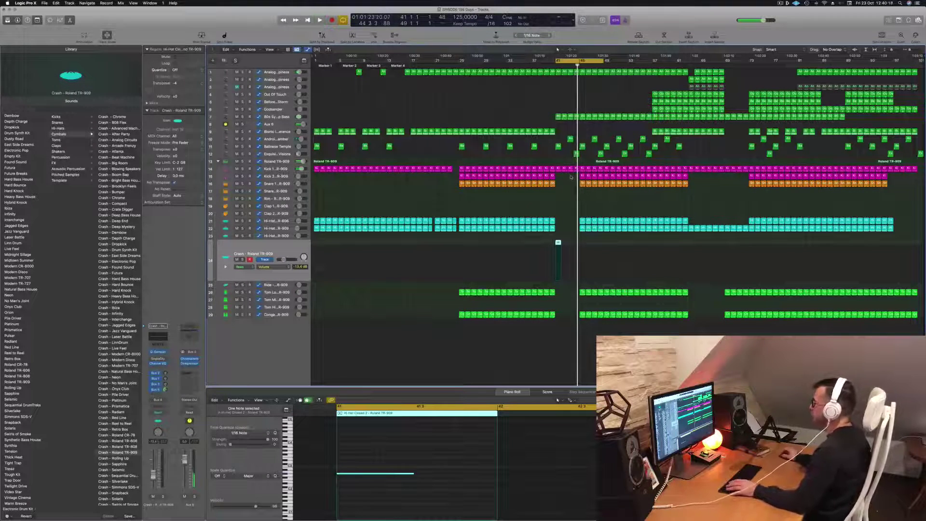
click(587, 175)
drag(579, 217, 596, 299)
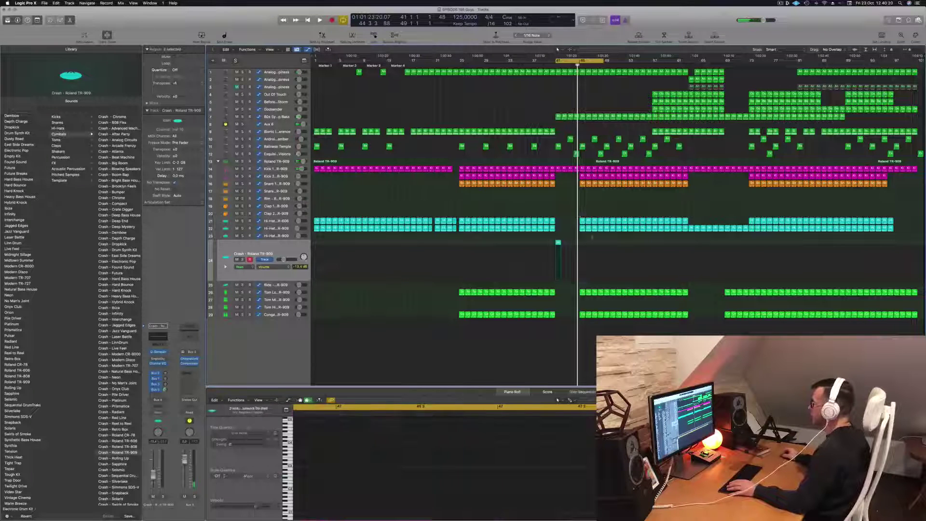
key(Delete)
key(space)
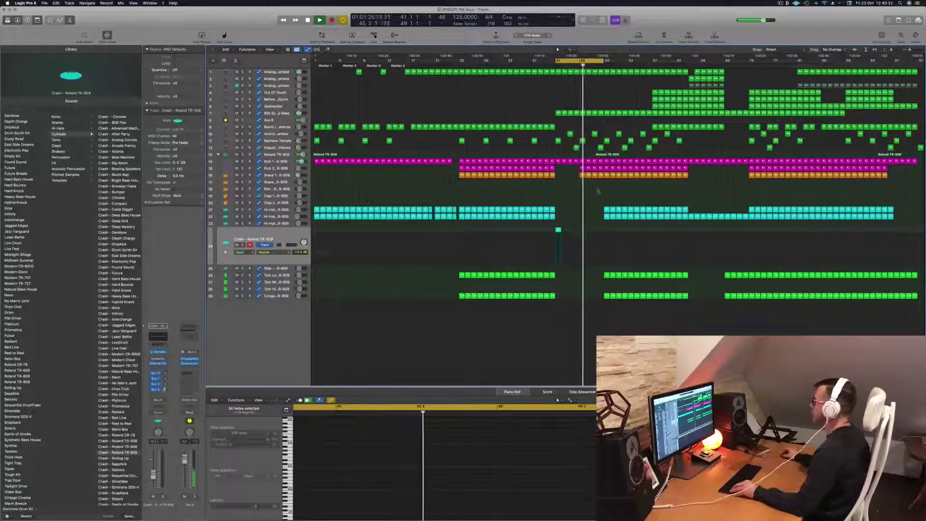
Step: Delete the Kick 1, Kick 2 and snare regions in the last bar before bar 49
scroll(608, 193, up, 4)
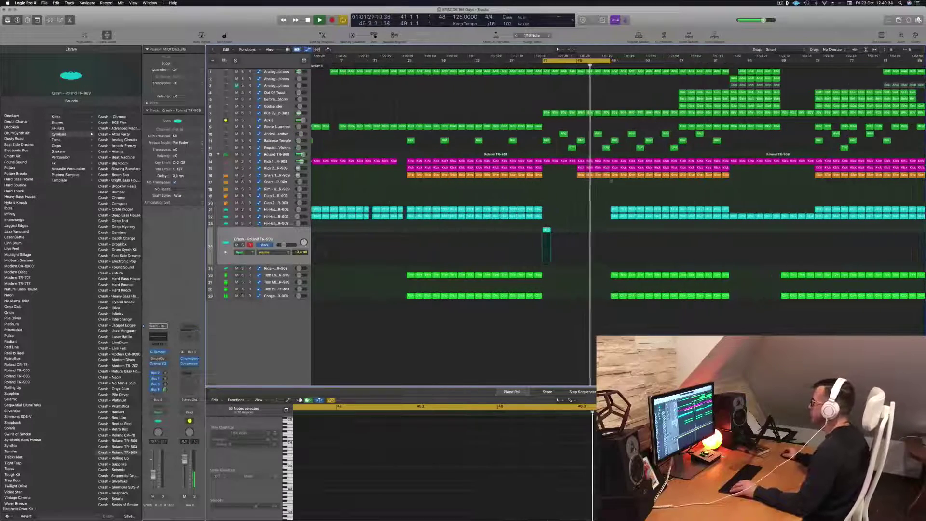
drag(606, 185, 607, 162)
key(Delete)
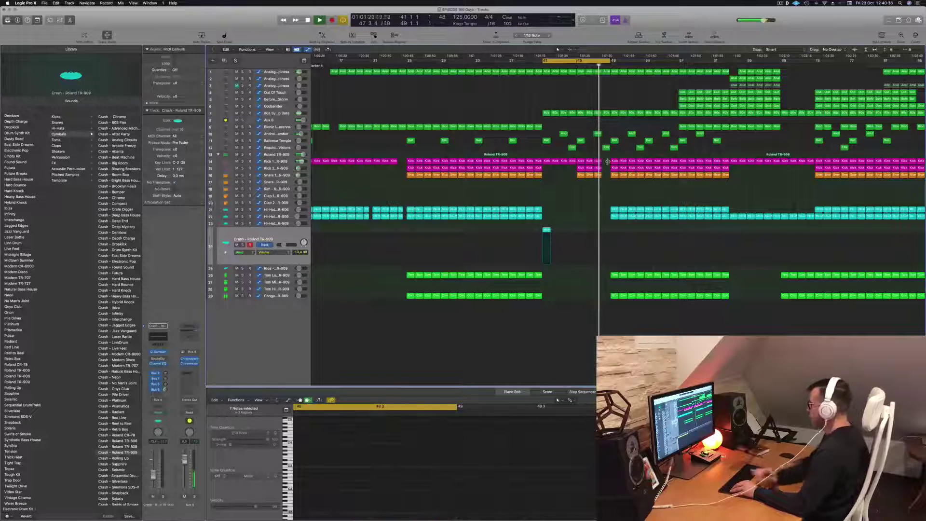
scroll(584, 83, down, 3)
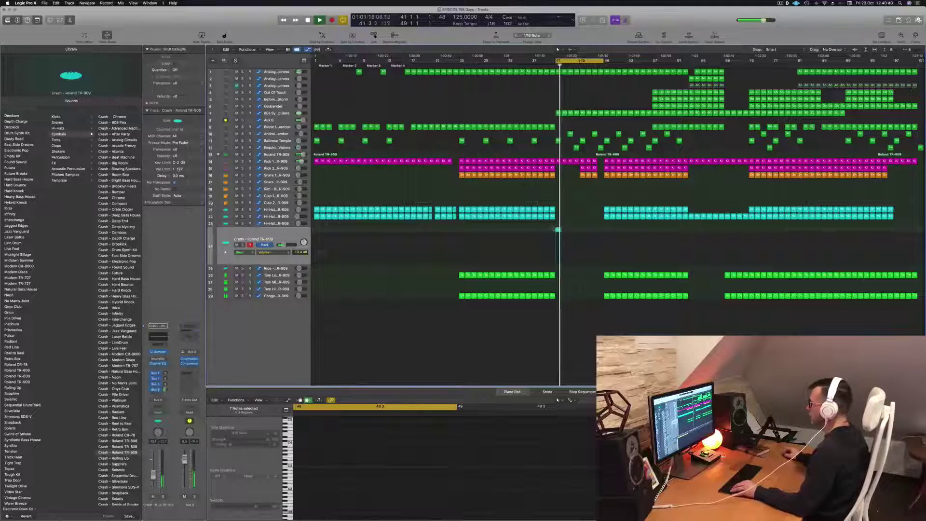
Step: Copy the Crash region from bar 41 to bar 49 and extend the cycle range to bar 57
click(558, 229)
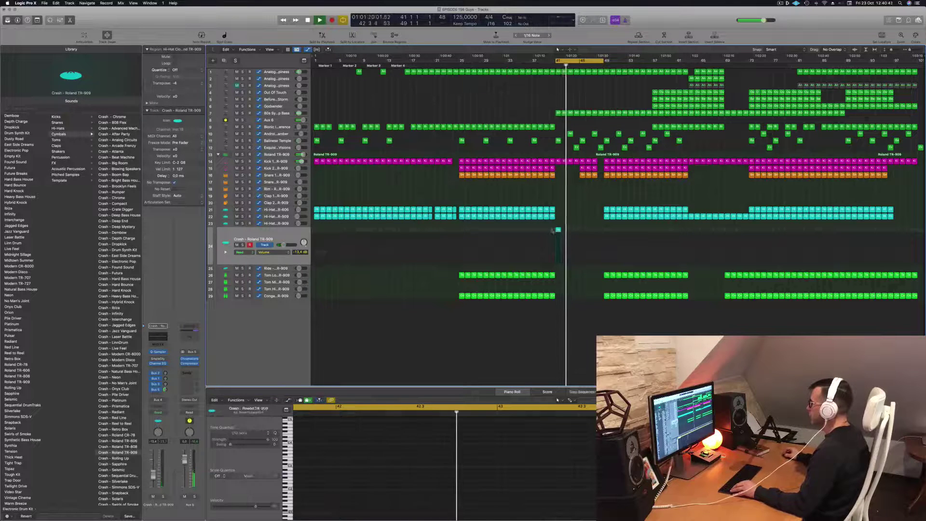
drag(558, 231, 611, 223)
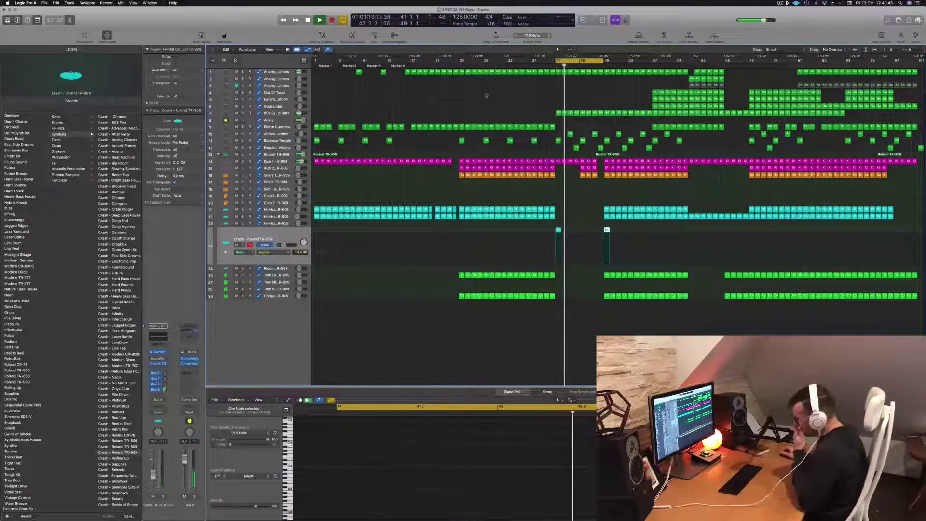
click(528, 93)
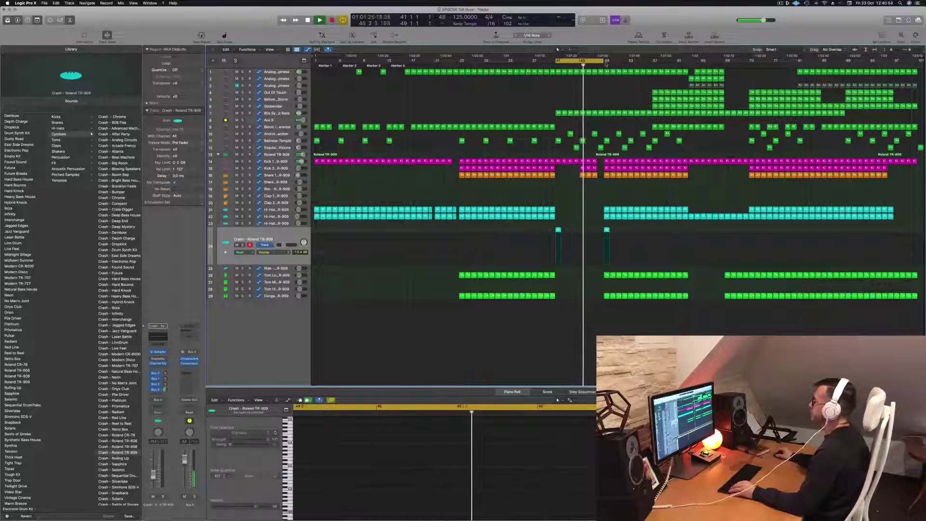
drag(602, 61, 651, 62)
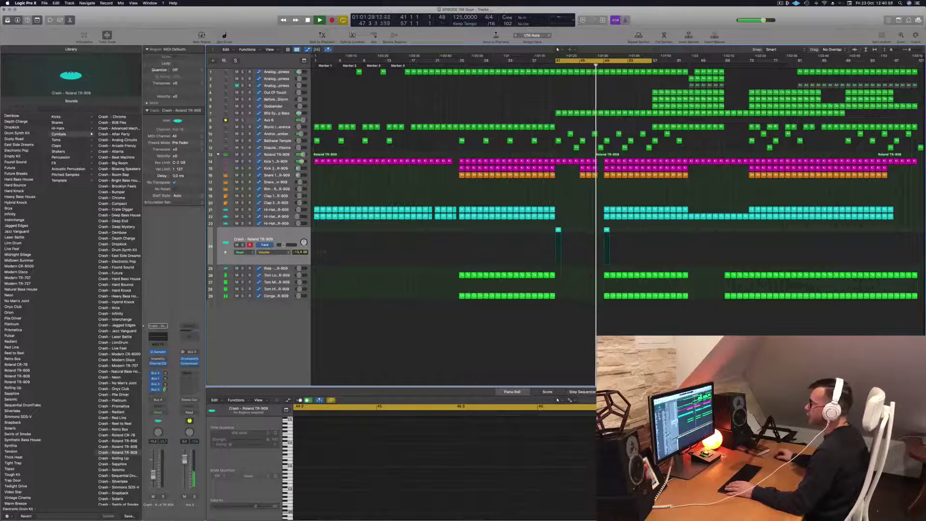
Step: Shape the Aux 6 EQ frequency automation so it climbs from bar 49 to a peak around bar 55
click(271, 121)
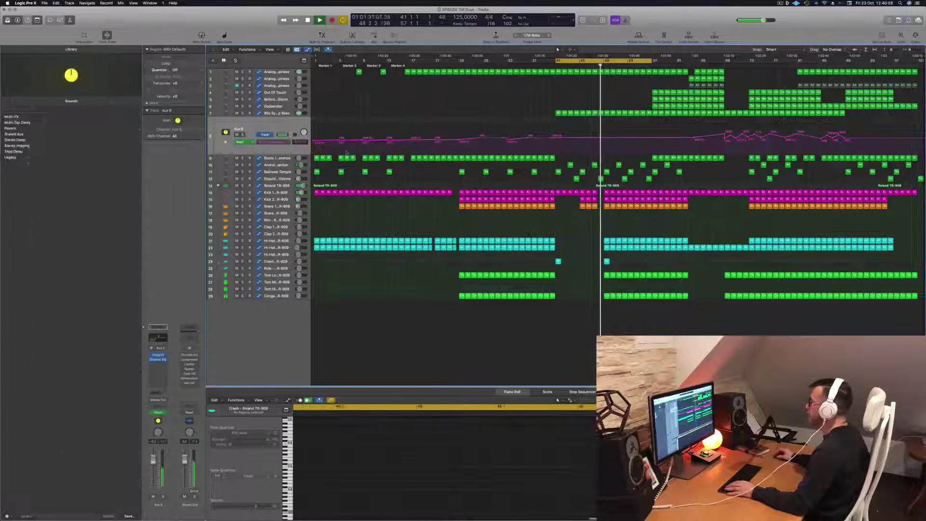
click(605, 138)
scroll(608, 140, up, 3)
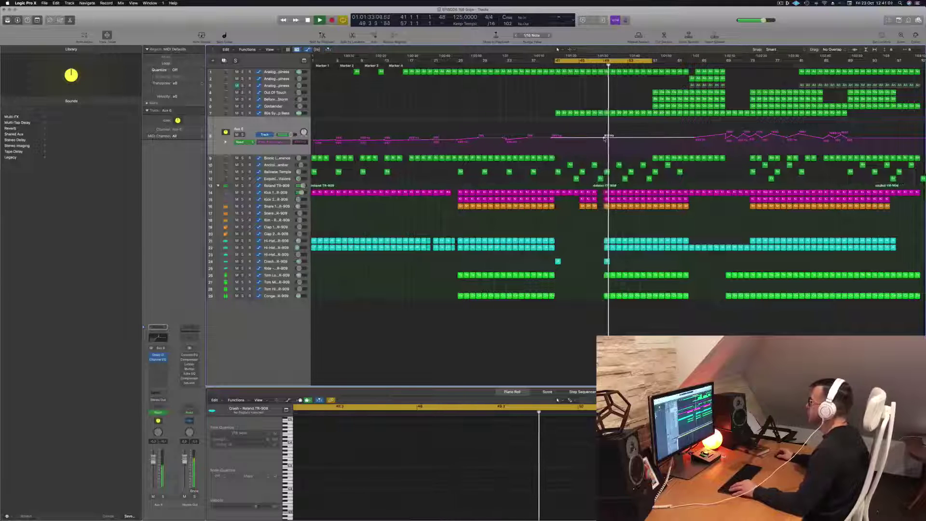
click(620, 137)
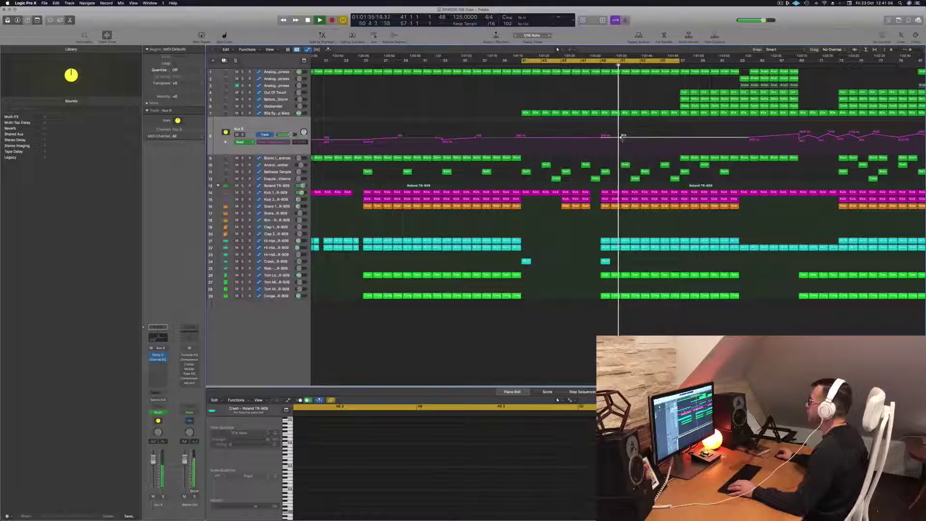
drag(621, 137, 661, 130)
click(641, 135)
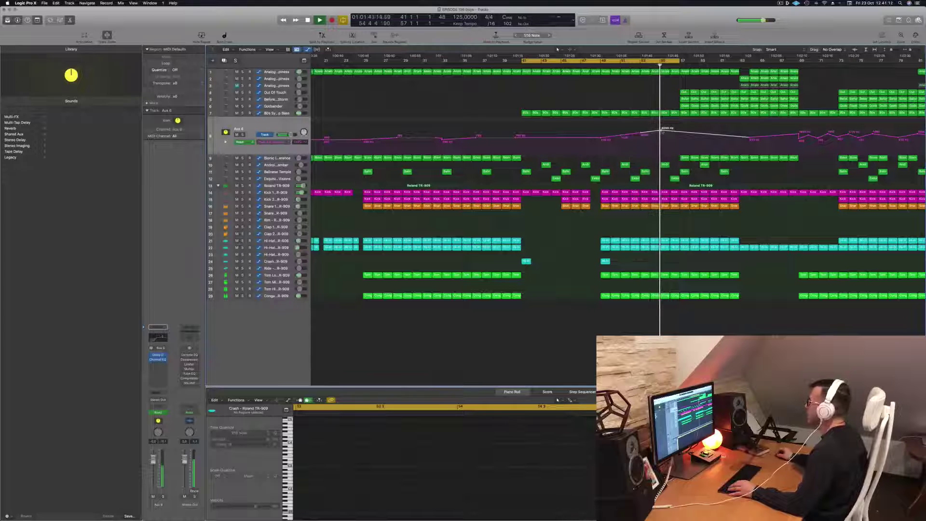
Step: Add an automation point on Aux 6 just before bar 57 and lower it so the curve falls after the peak
click(678, 132)
click(678, 134)
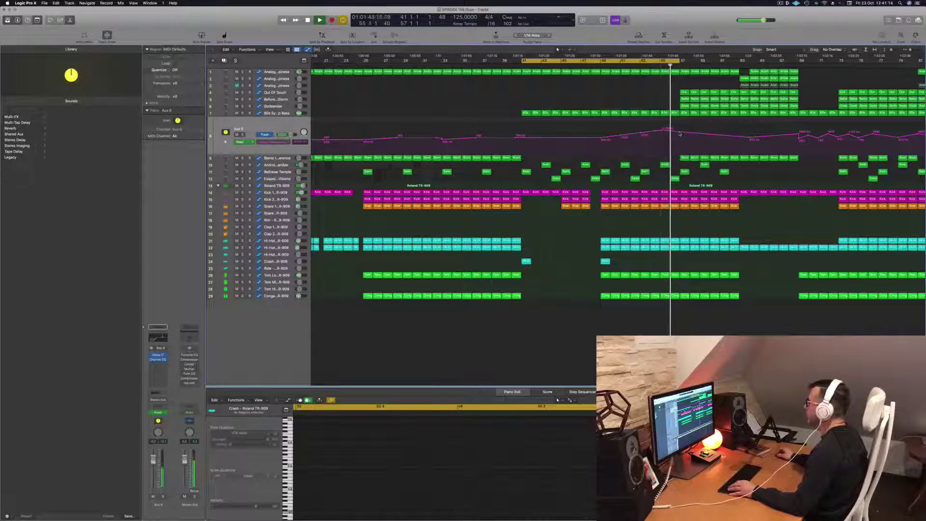
drag(678, 135, 679, 138)
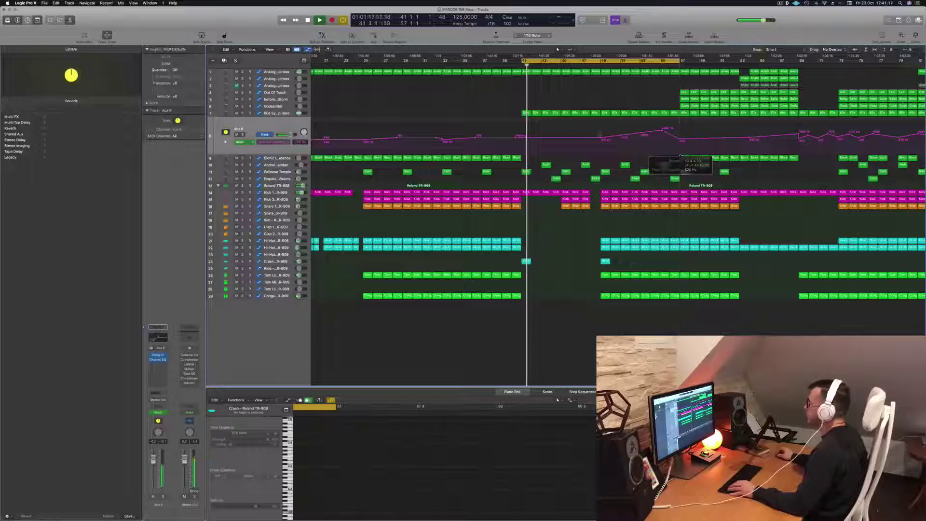
Step: Open the Aux 6 Channel EQ and pull its frequency automation down sharply just before bar 41, checking the result in playback
click(520, 140)
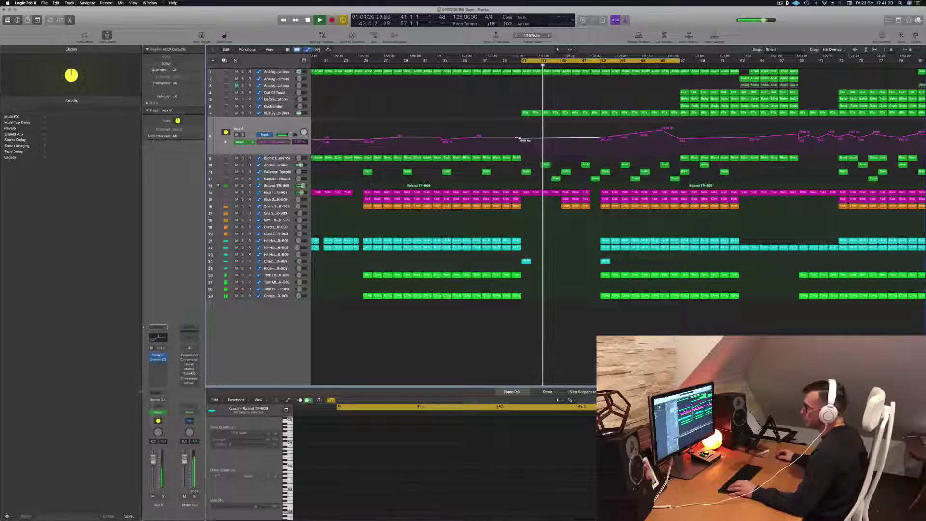
click(159, 342)
drag(602, 79, 923, 109)
key(space)
key(space)
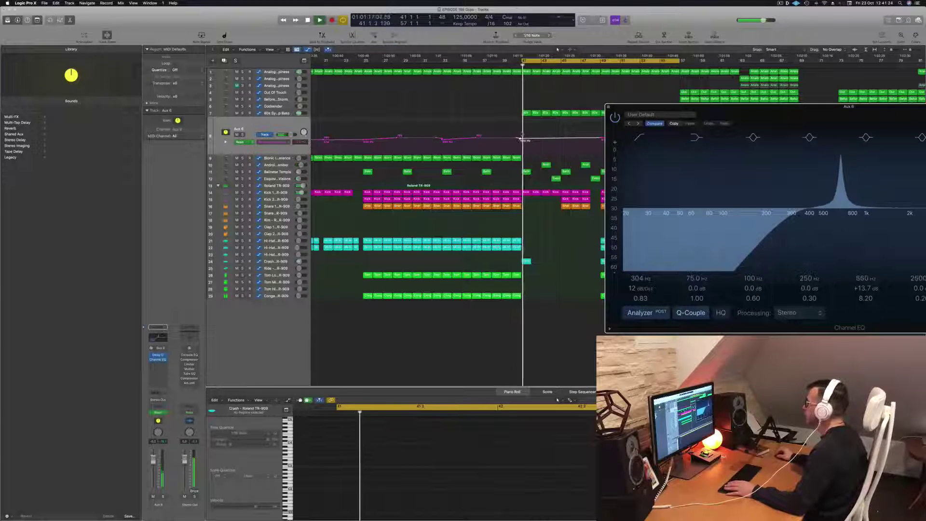
key(space)
drag(520, 138, 522, 146)
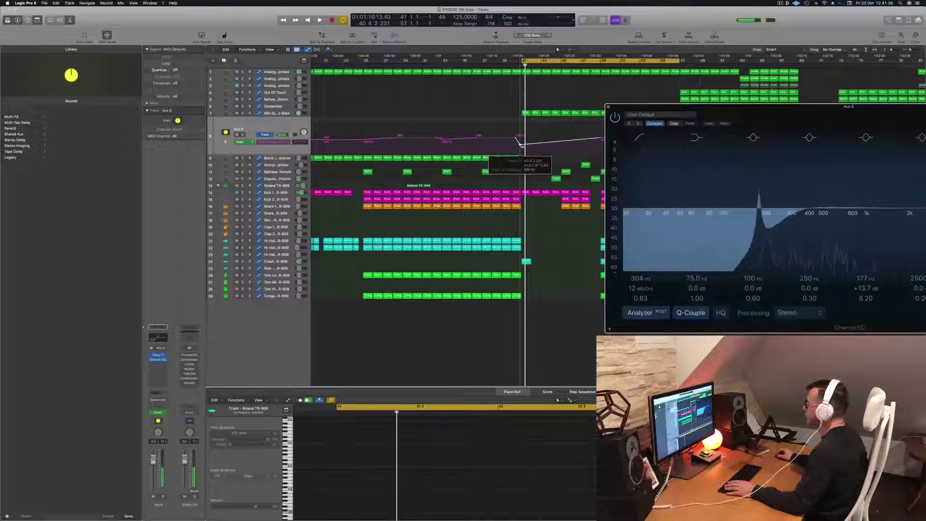
key(space)
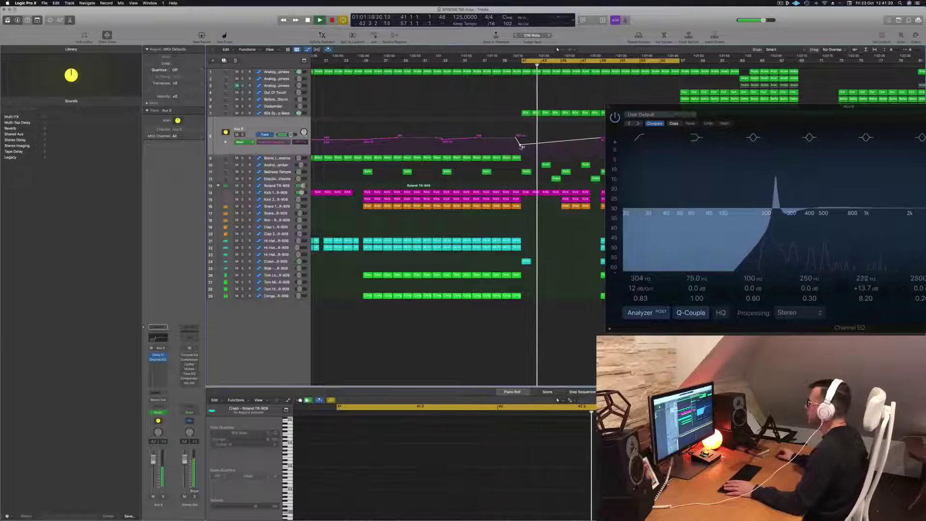
Step: Watch the Aux 6 Channel EQ sweep during playback, close the EQ window, and replay the section from bar 41
drag(763, 121, 529, 212)
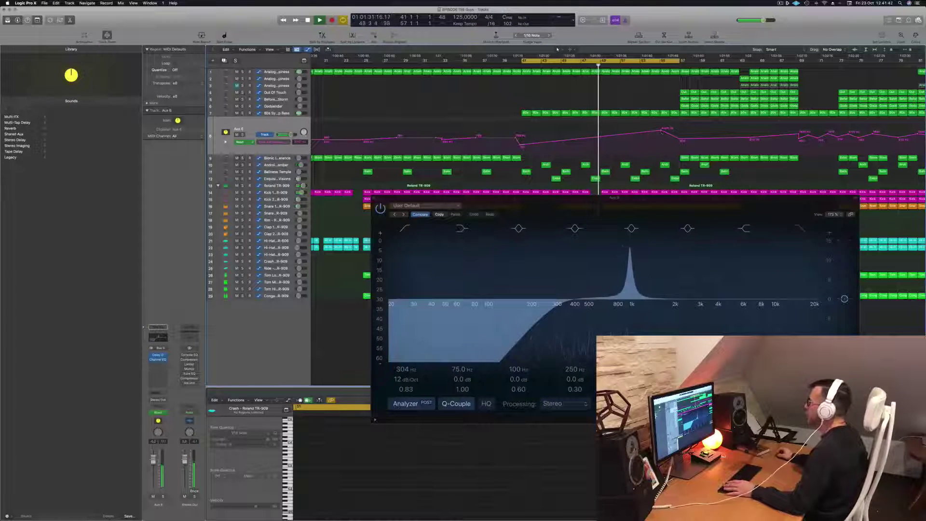
drag(614, 201, 584, 195)
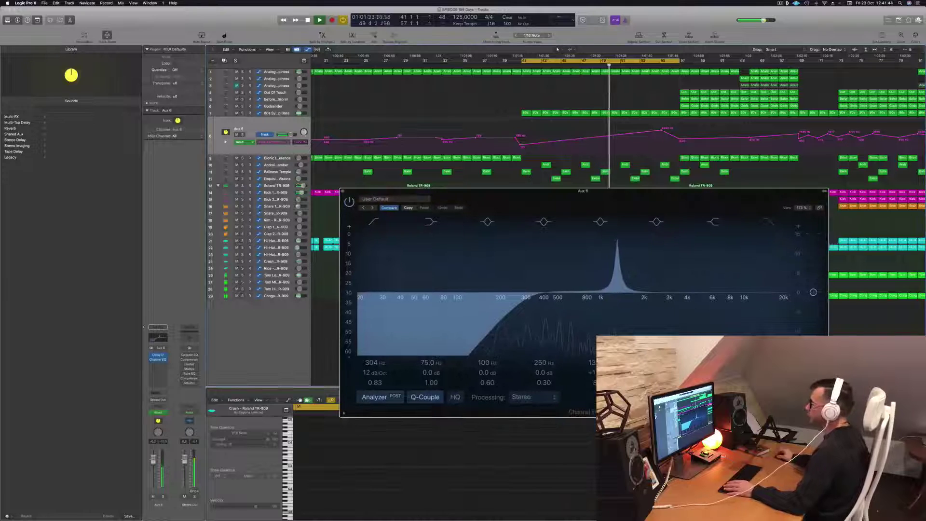
click(342, 190)
scroll(534, 210, left, 3)
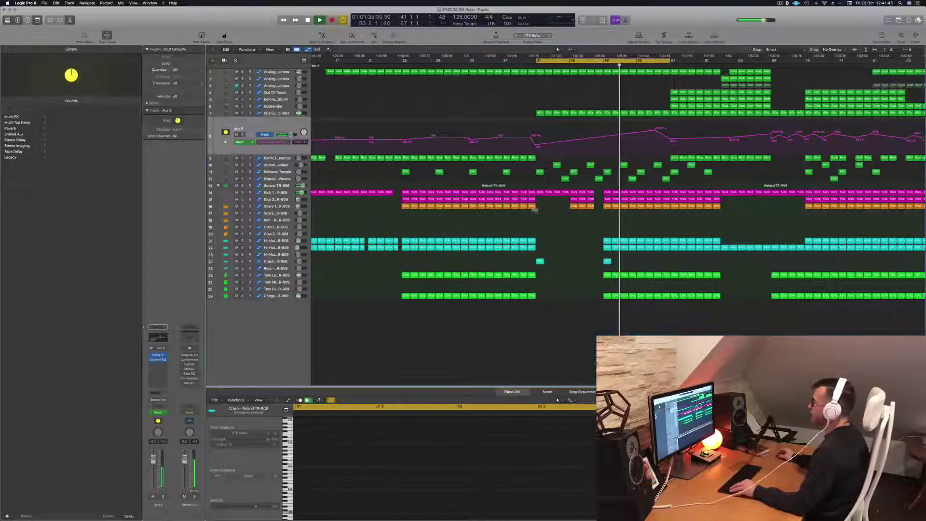
scroll(537, 213, left, 2)
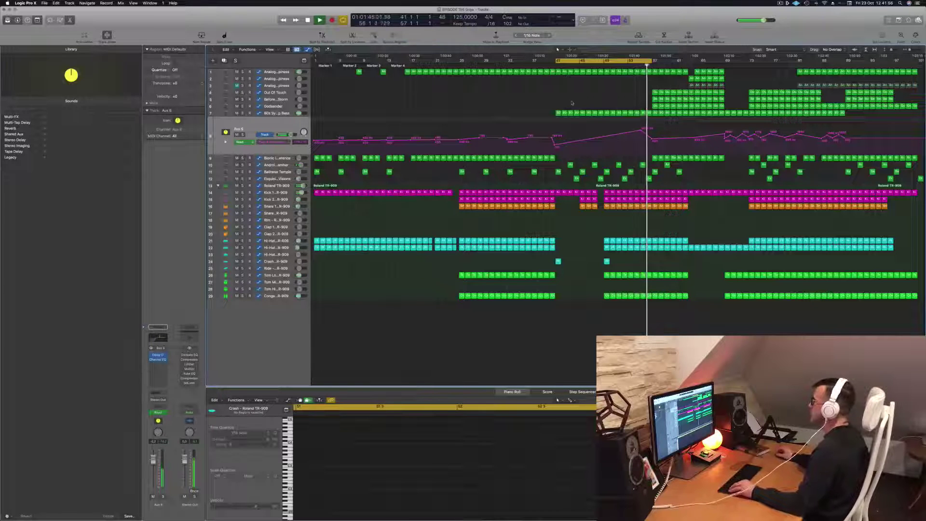
key(space)
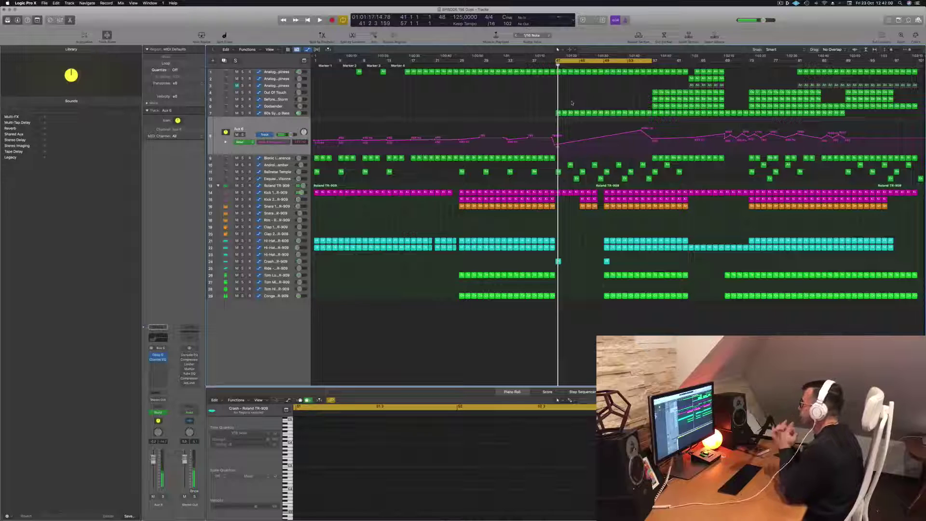
key(space)
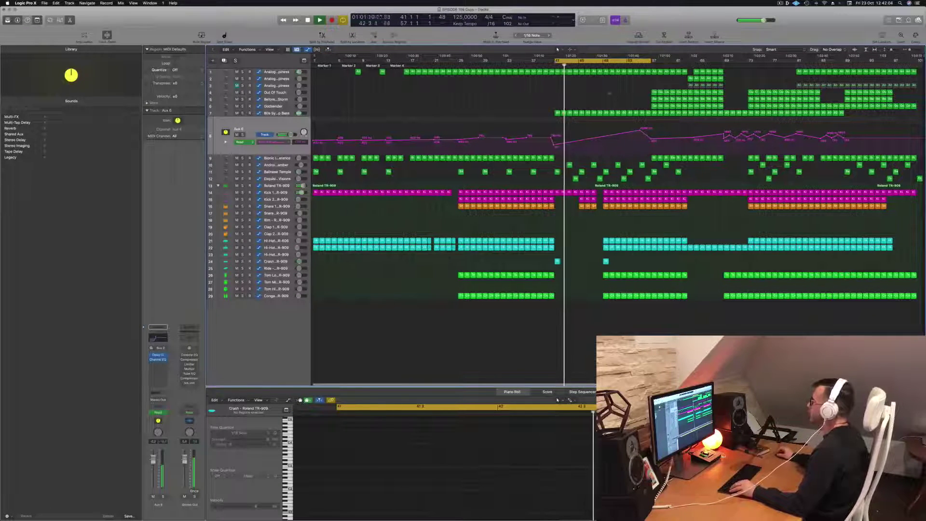
Step: Set the cycle range to bars 49 to 57 and repeat that section across all tracks
click(601, 64)
click(615, 61)
drag(604, 60, 649, 65)
key(super+r)
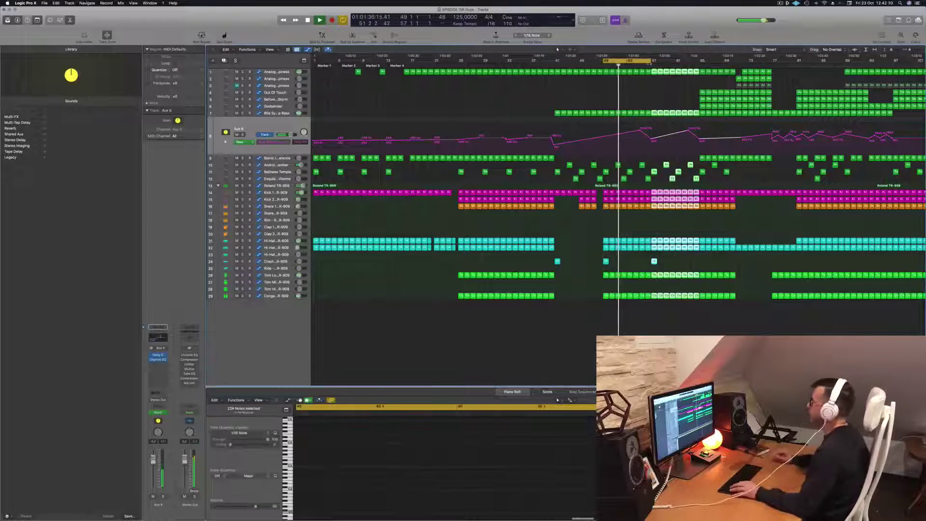
click(646, 81)
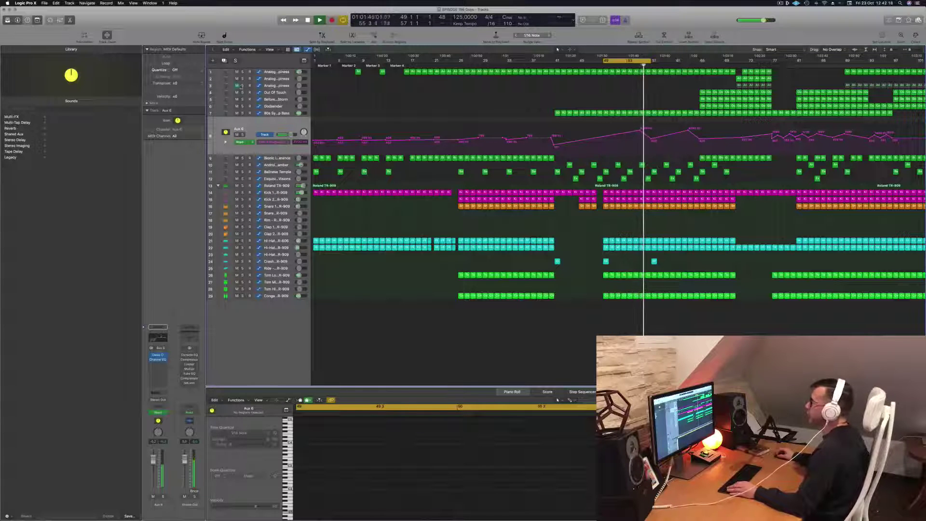
Step: Audition the muted third Analogue Happiness track in solo from bar 71, mute it again, and play from bar 49
click(276, 86)
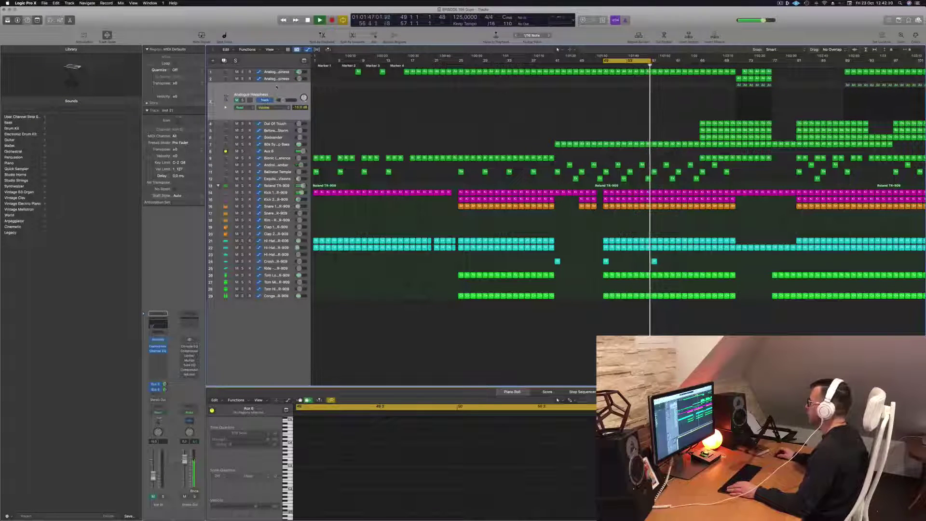
click(736, 62)
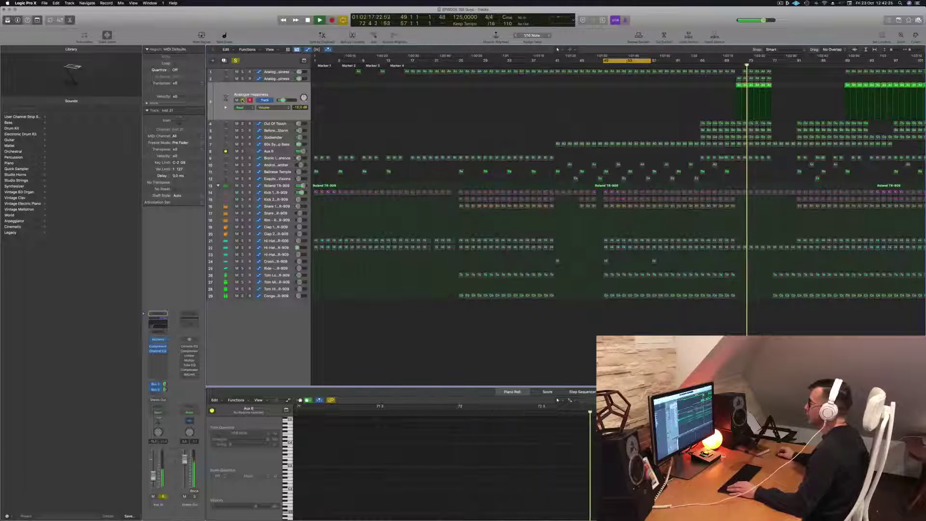
click(237, 100)
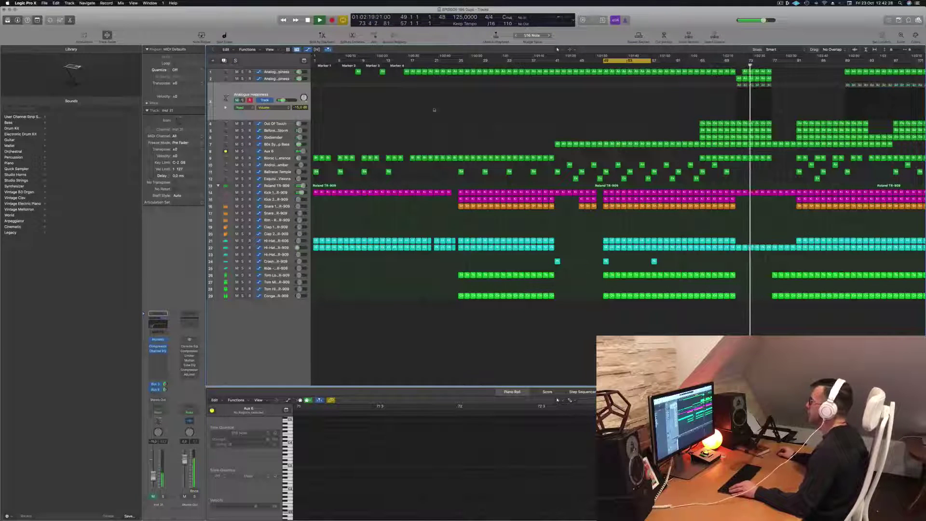
scroll(433, 110, down, 2)
key(space)
key(space)
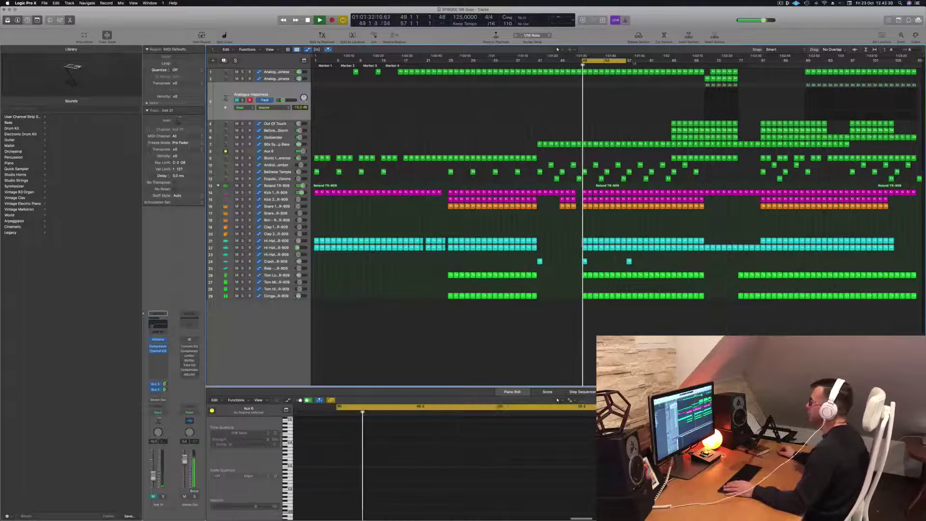
Step: Extend the cycle range to bar 65 and copy four Godsender regions to start at bar 57
drag(626, 60, 670, 61)
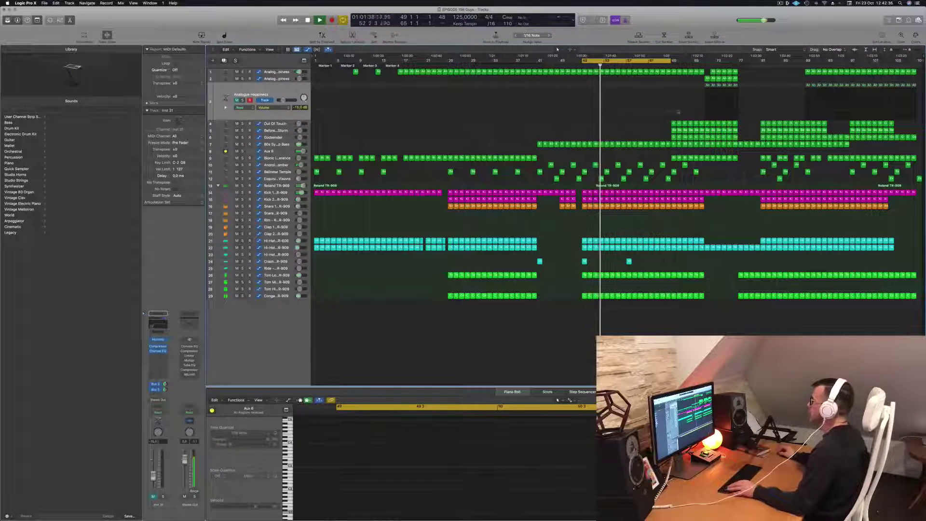
click(285, 138)
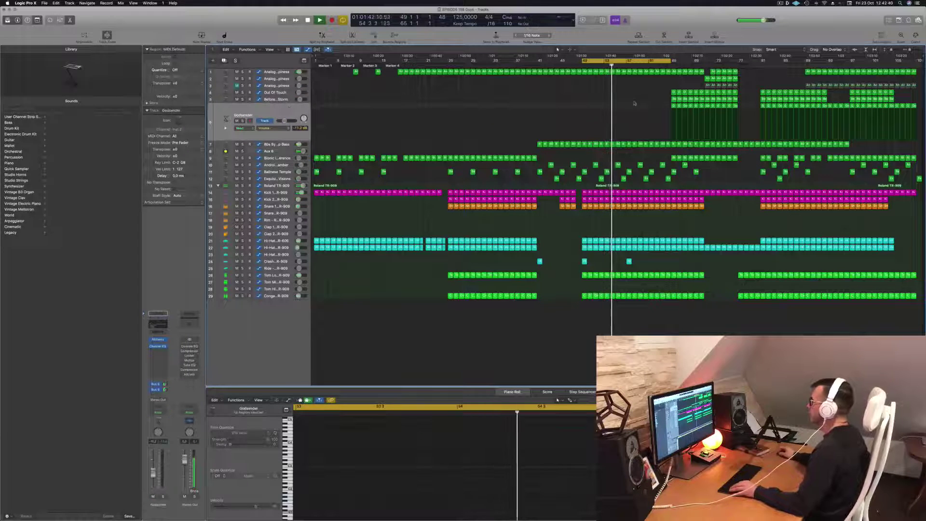
drag(663, 107, 629, 108)
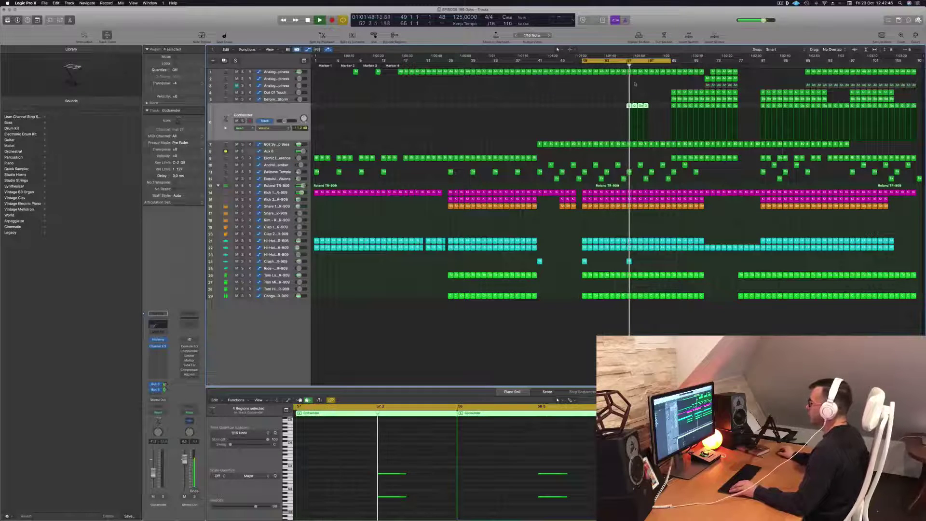
Step: Delete the crash region at bar 57 and the track 10 region at bar 59
click(629, 262)
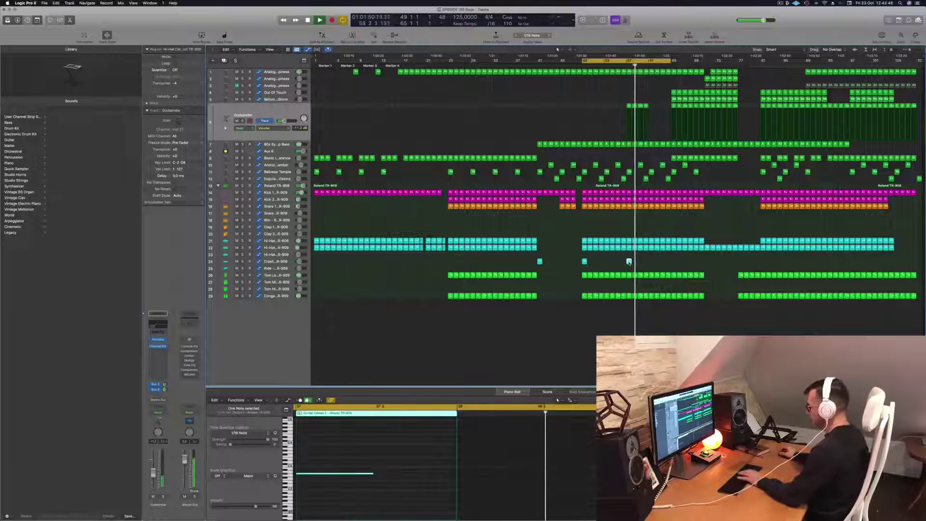
key(BackSpace)
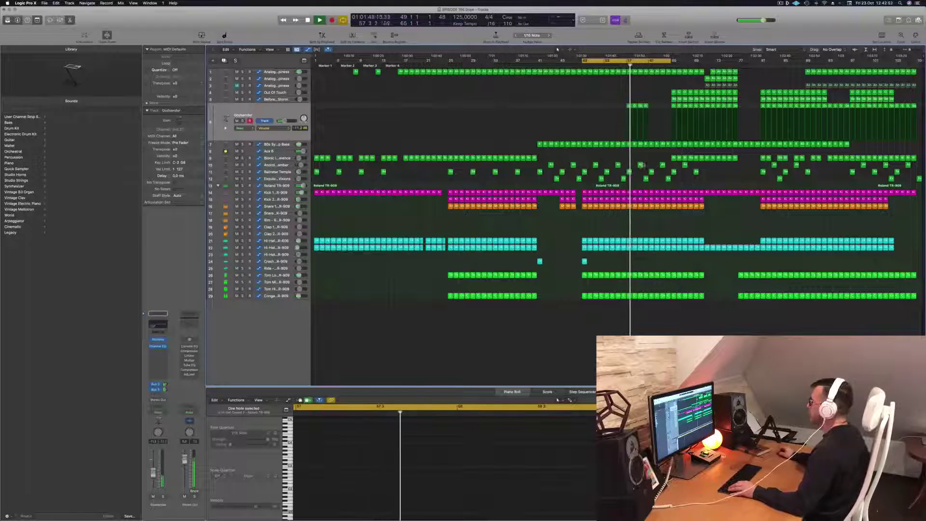
click(640, 165)
key(Delete)
Step: Copy four Before The Storm regions to bar 61 and delete the track 10 and 12 regions around bars 63 to 64
mouse_move(669, 100)
mouse_down()
mouse_move(691, 101)
mouse_move(651, 102)
mouse_up()
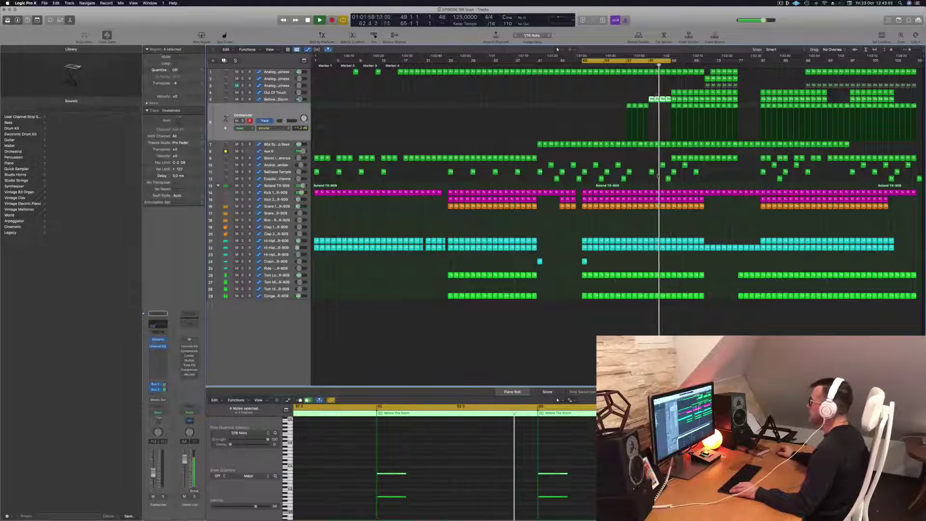
click(668, 178)
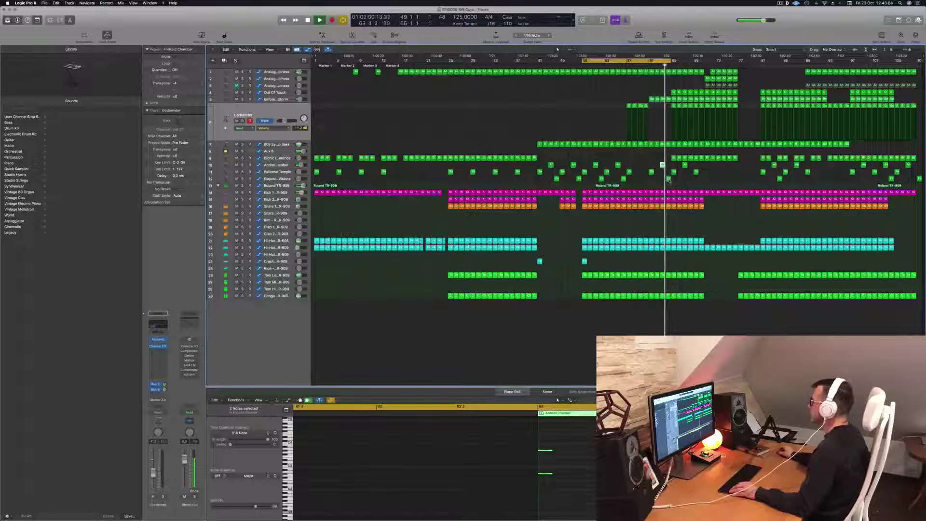
key(BackSpace)
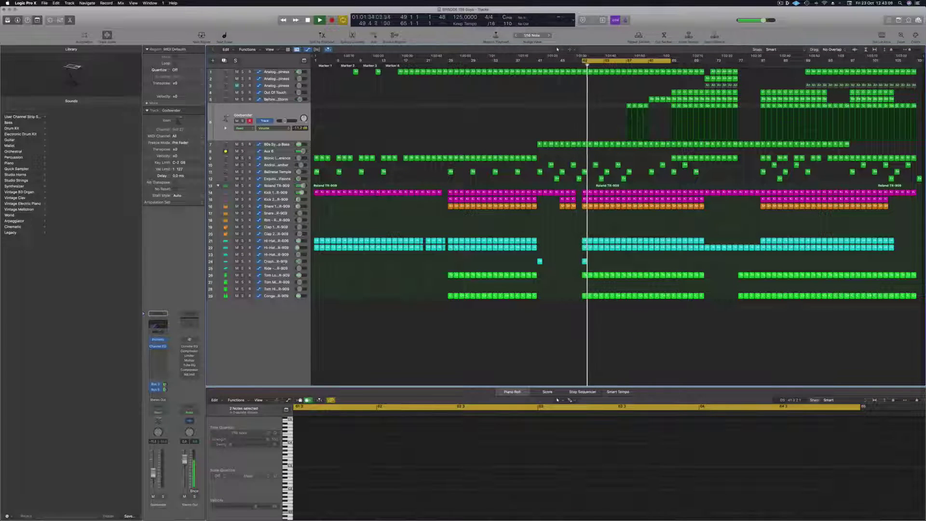
Step: Select the crash track during playback, then copy four Godsender regions to bar 61, beneath the Before The Storm regions
click(285, 262)
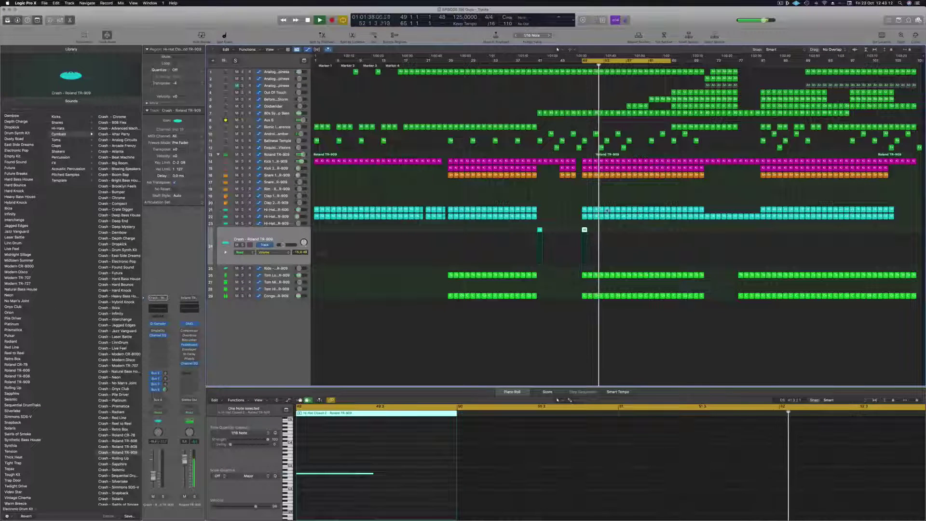
click(574, 197)
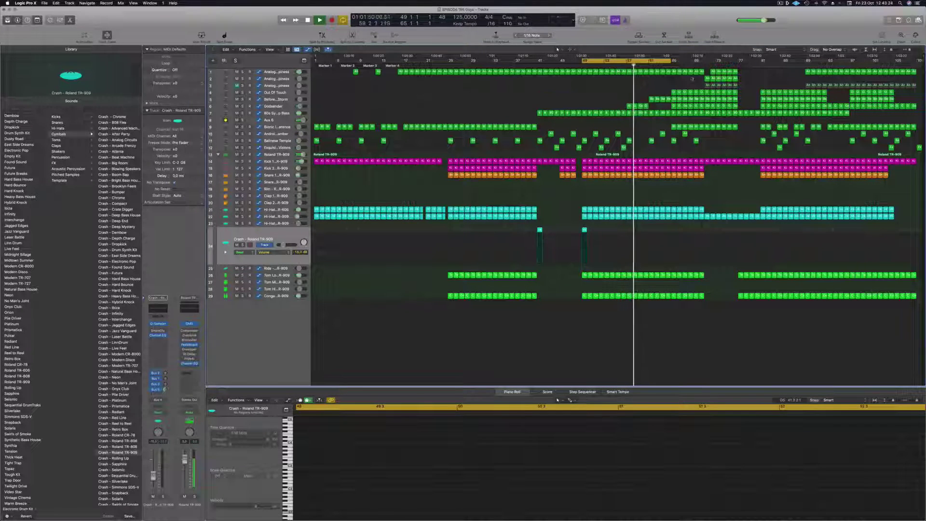
click(651, 99)
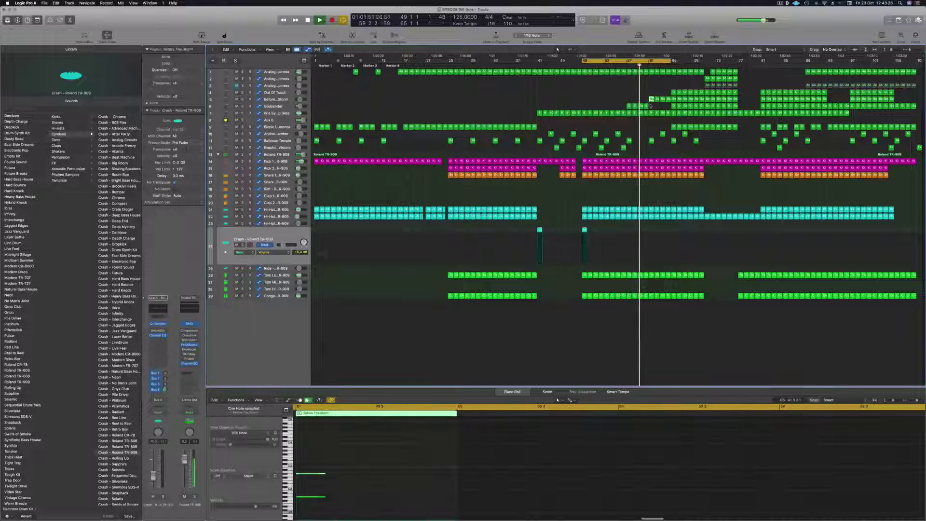
drag(650, 106, 629, 107)
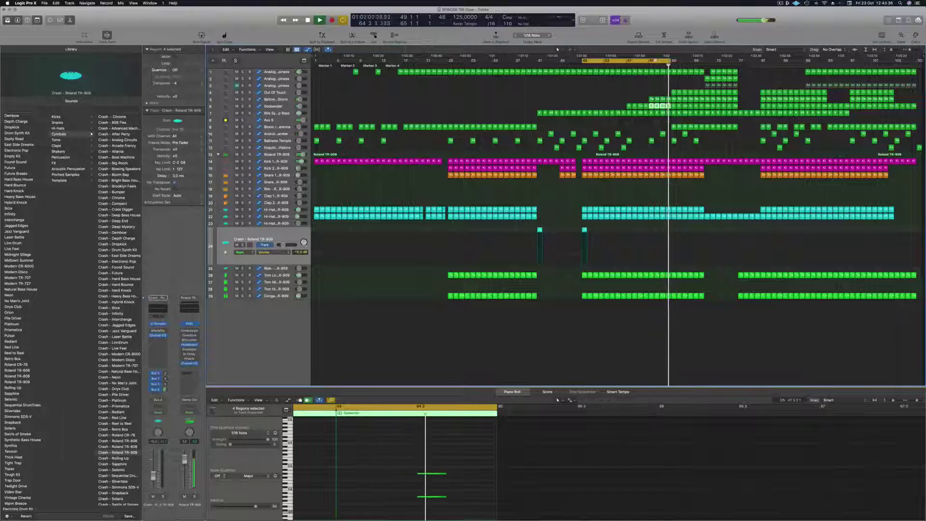
Step: Set the cycle range to bars 65 to 73, repeat that section across all tracks, and resume playback
drag(660, 61, 715, 62)
key(space)
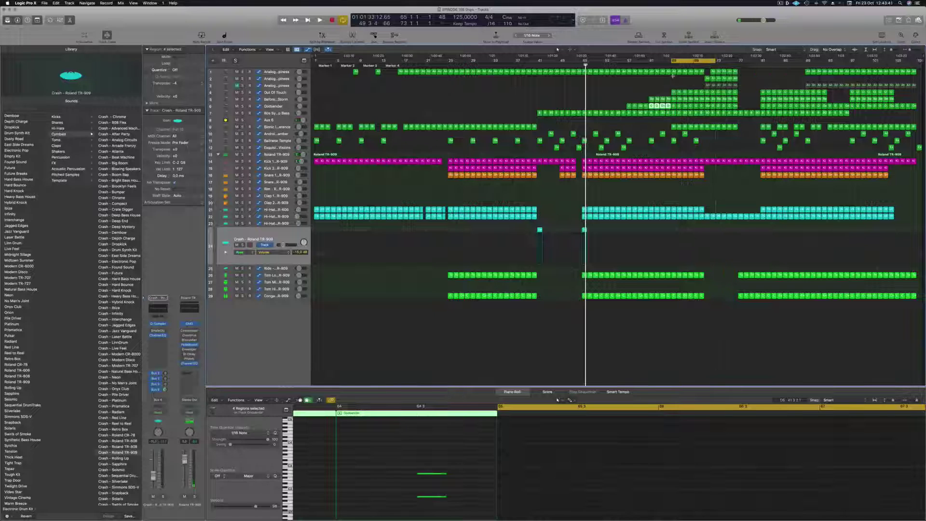
key(ctrl+super+r)
key(super+Left)
key(space)
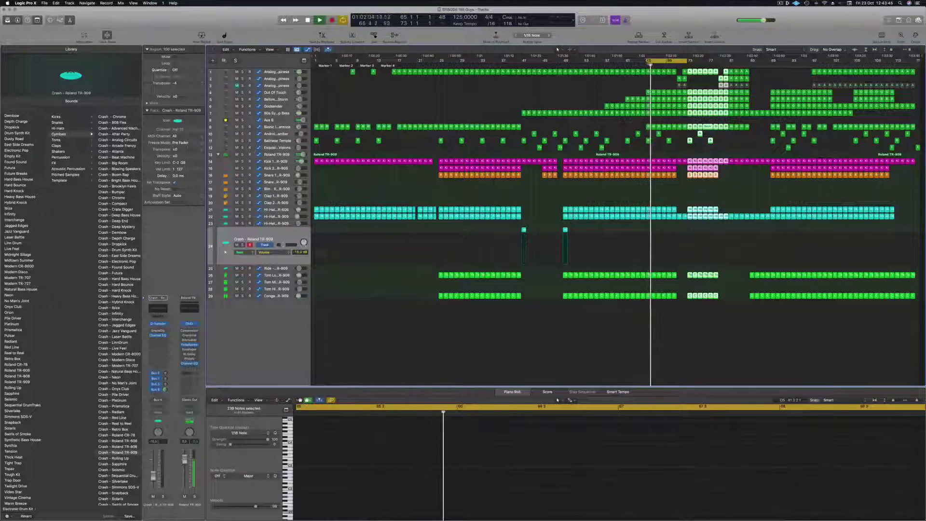
Step: Extend the cycle range to bar 81 so it covers the repeated section, and clear the region selection
drag(686, 61, 728, 61)
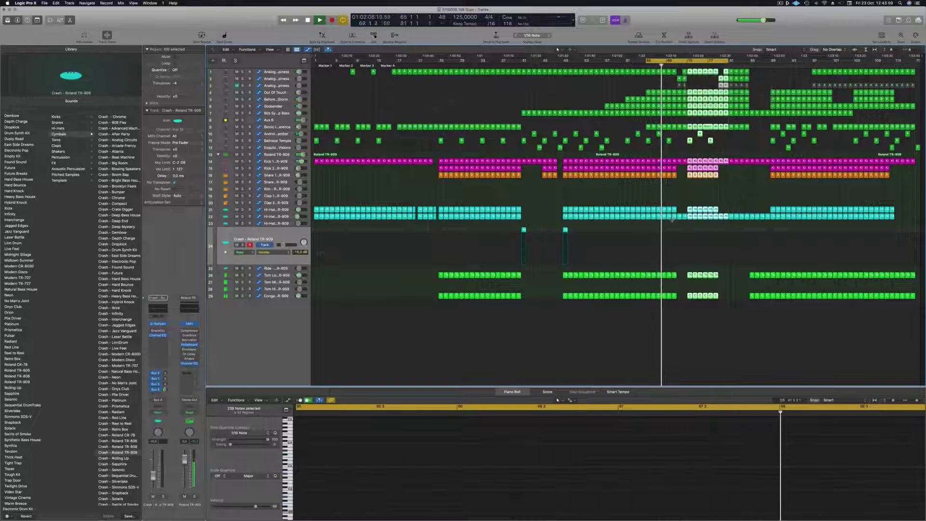
click(693, 190)
key(super+Right)
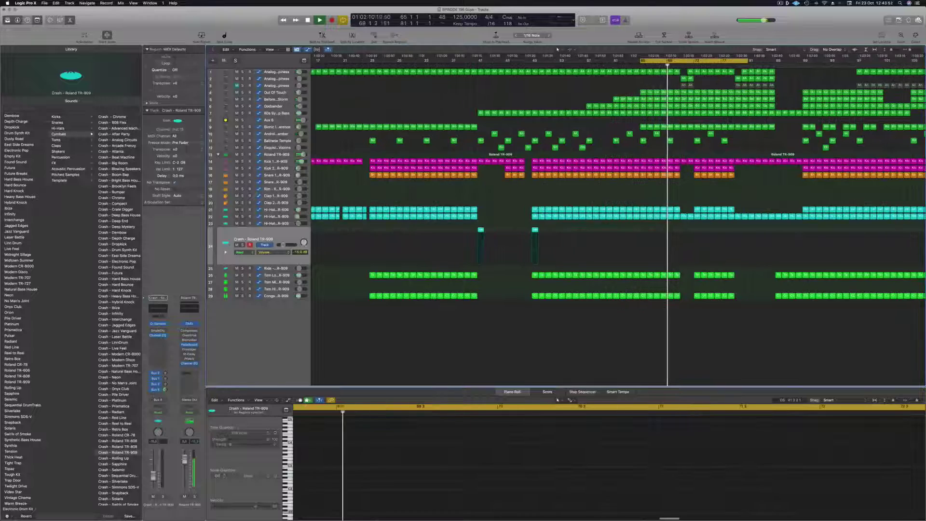
key(super+Right)
key(super+Right)
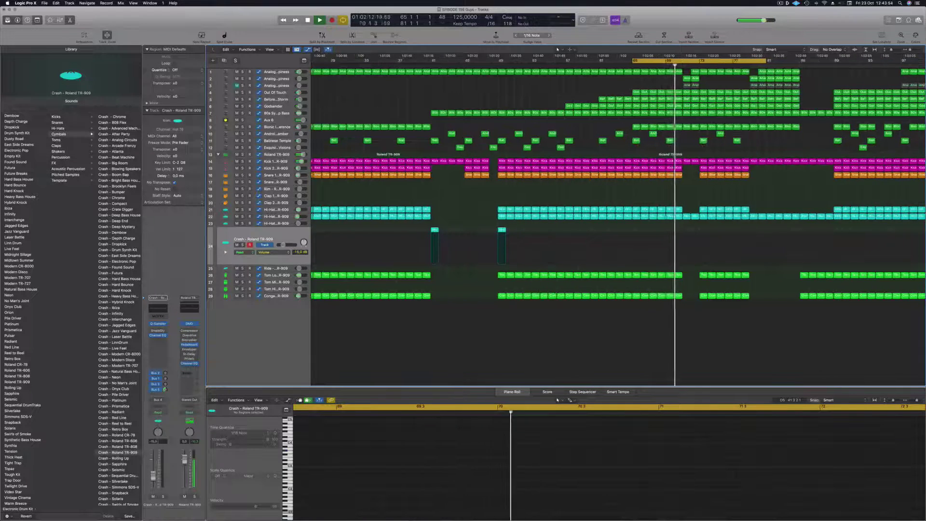
Step: Select the Bionic Interference track and listen through the cycled section from bar 65 to 81
click(672, 124)
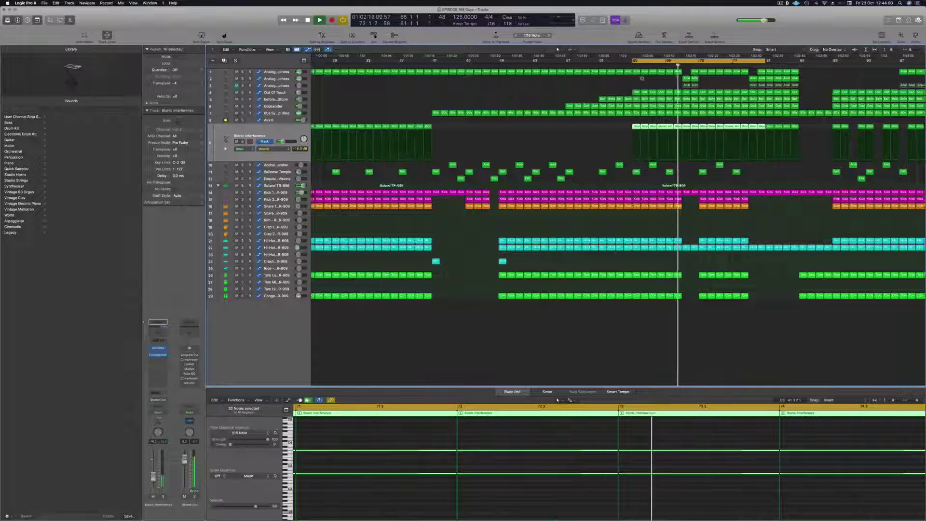
key(super+Left)
key(super+Left)
key(Return)
key(super+Right)
key(super+Right)
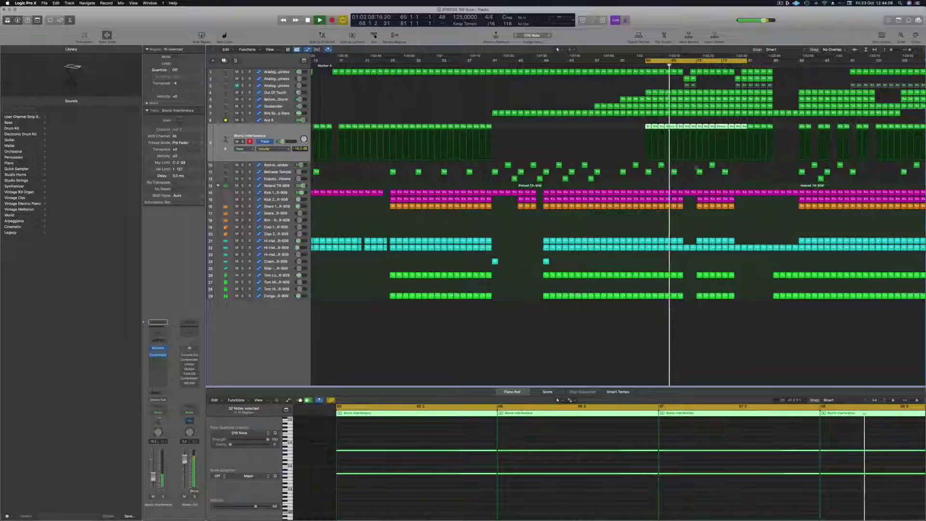
key(super+Right)
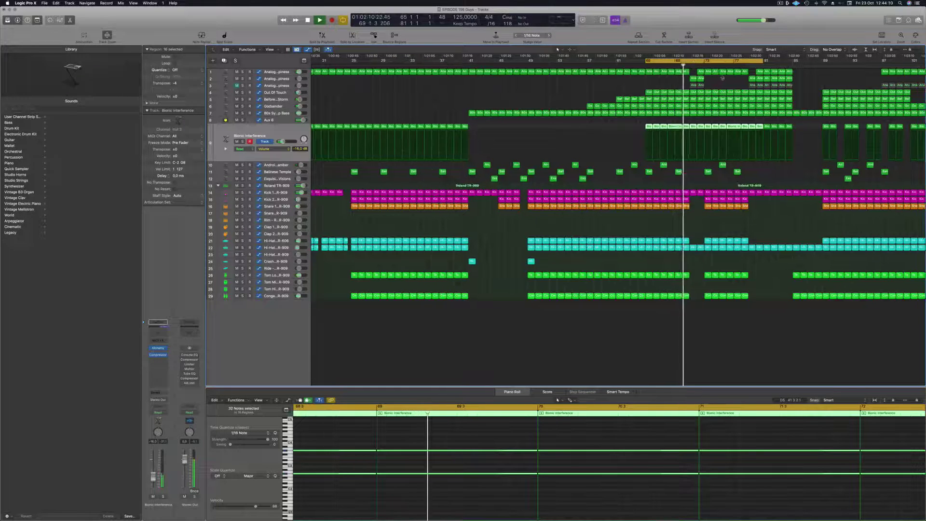
key(super+Right)
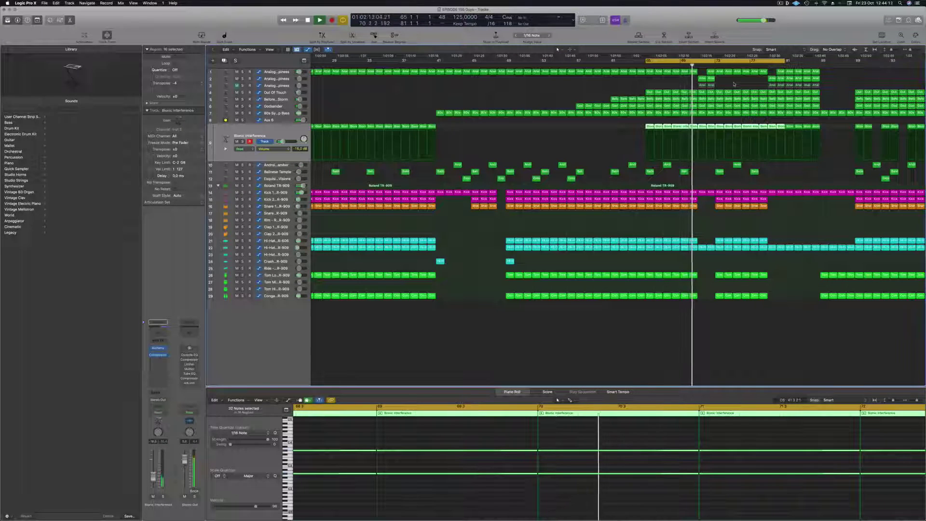
key(super+Left)
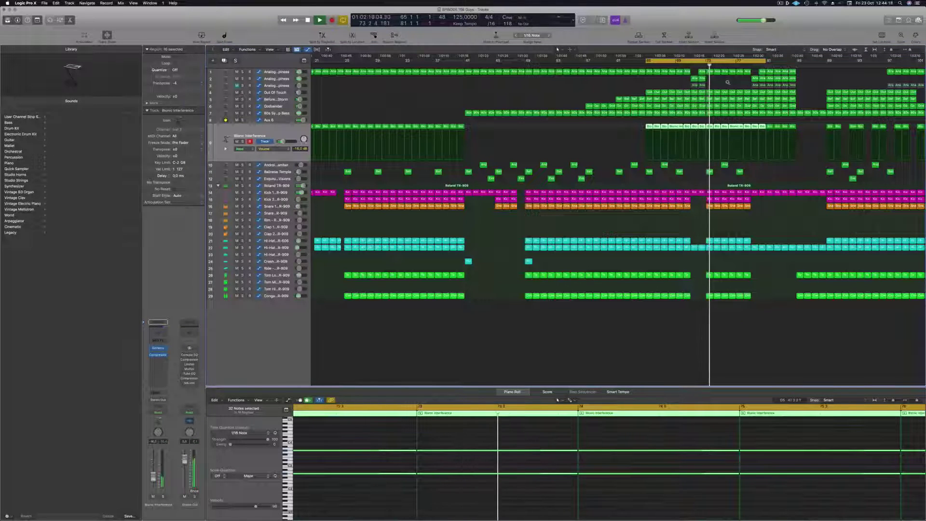
key(super+Left)
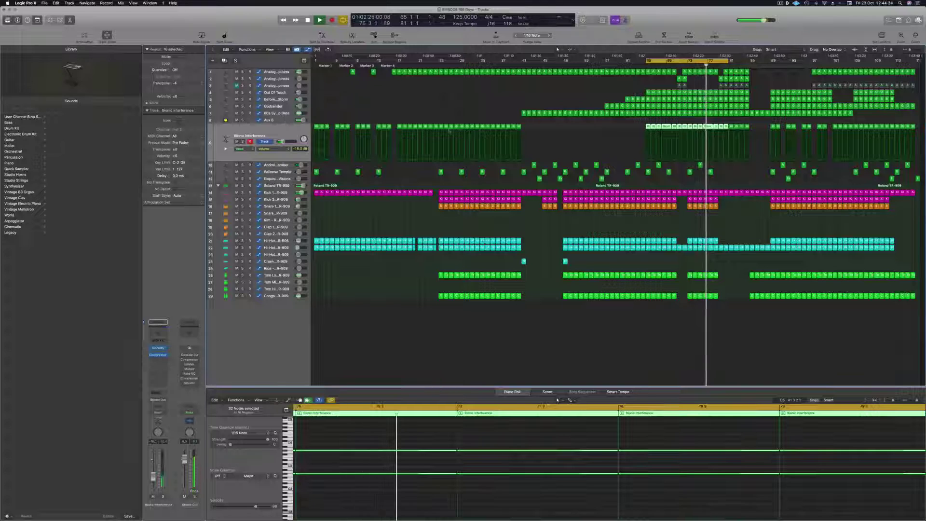
Step: Select the Aux 6 track and pull its EQ frequency automation down sharply at bar 65
key(Up)
key(space)
key(space)
key(space)
key(space)
drag(645, 138, 645, 143)
Step: Open the Aux 6 Channel EQ, place its window below the automation lane, and replay the sweep from bar 65
click(153, 340)
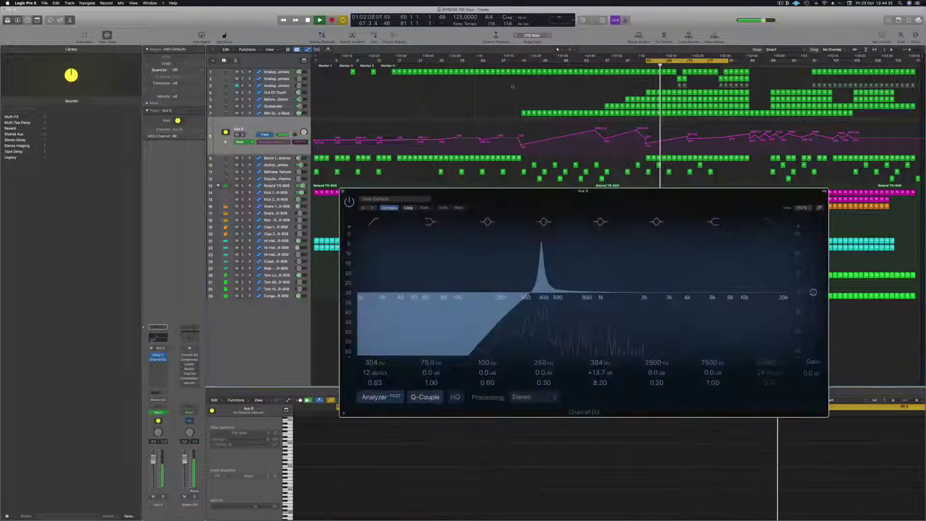
drag(608, 195, 464, 225)
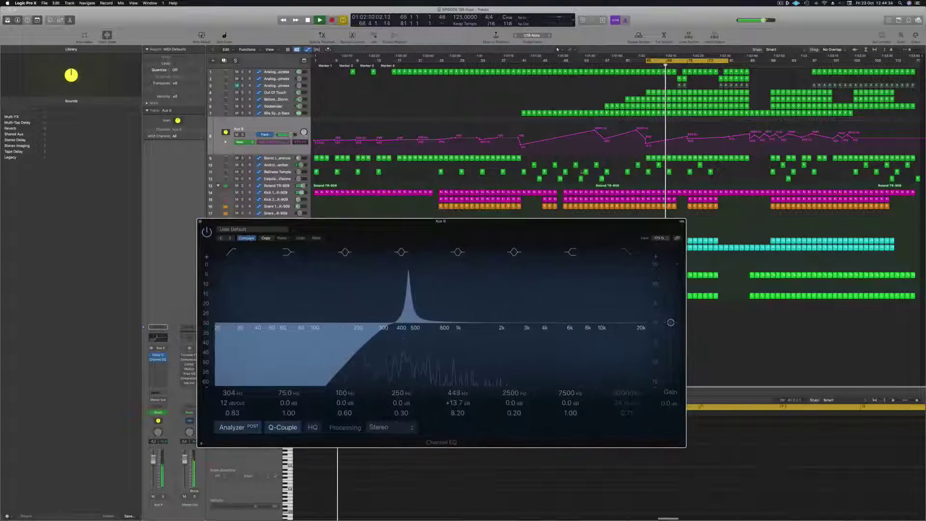
click(647, 65)
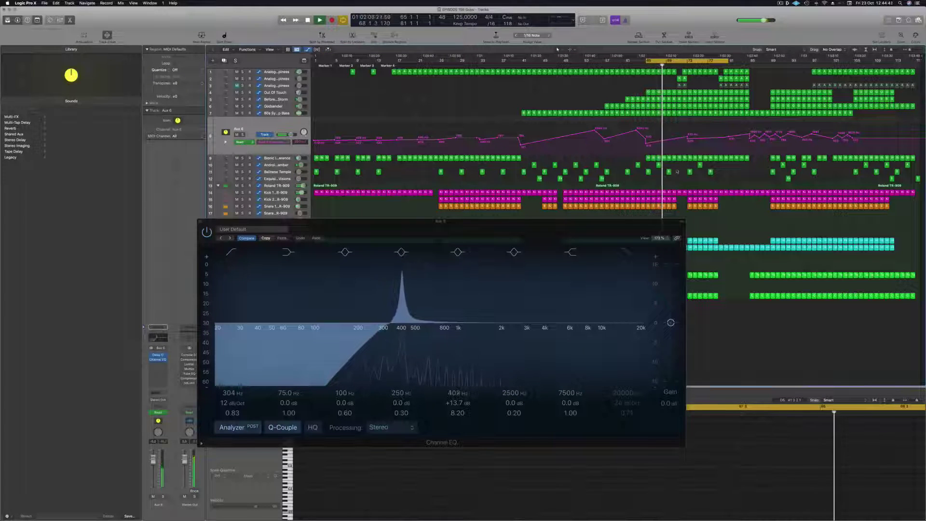
Step: Thin the Bionic Interference track by deleting every fourth region from bar 65 onwards
click(666, 158)
key(BackSpace)
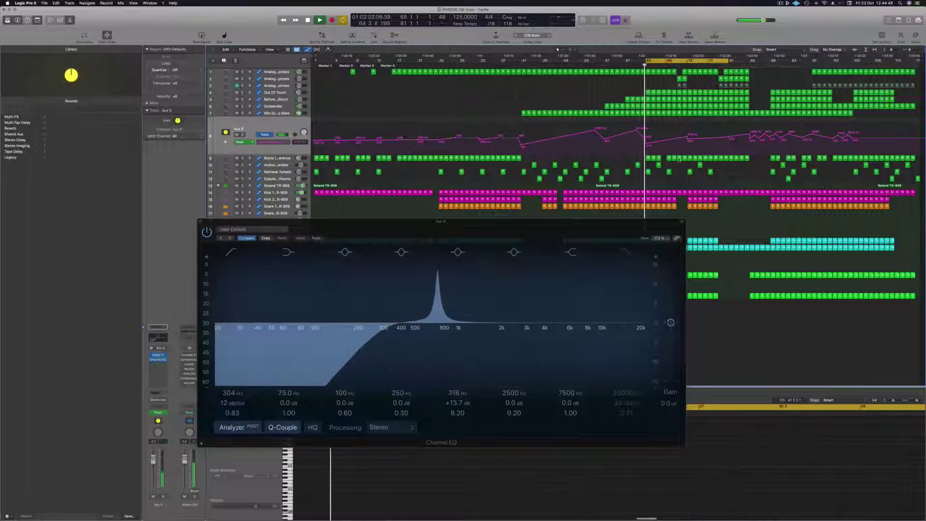
key(super+z)
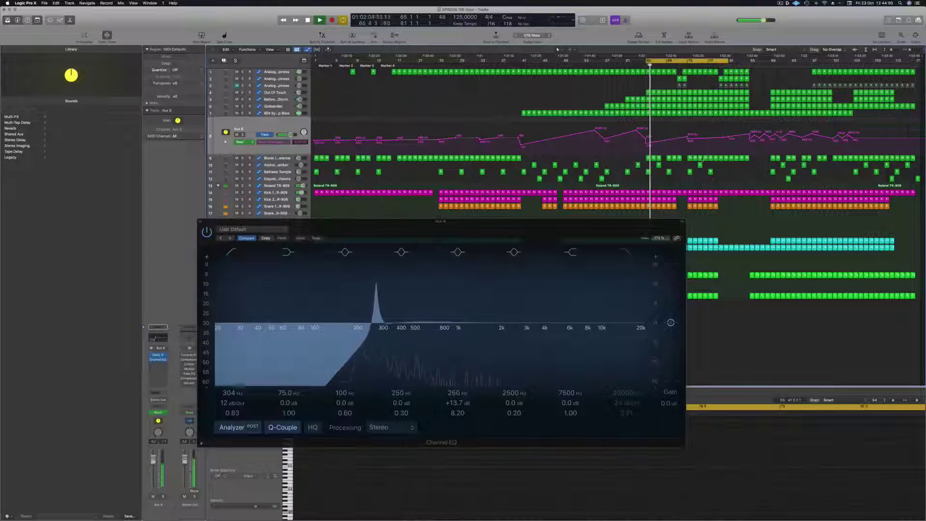
key(Delete)
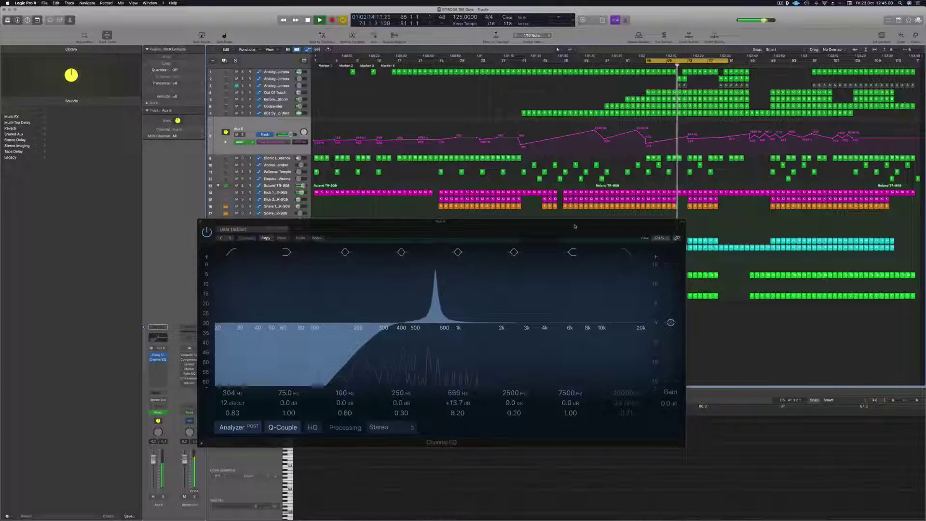
Step: Pull the Aux 6 EQ frequency automation down sharply at bar 73 and replay the lead-in from about bar 70
drag(574, 227, 610, 225)
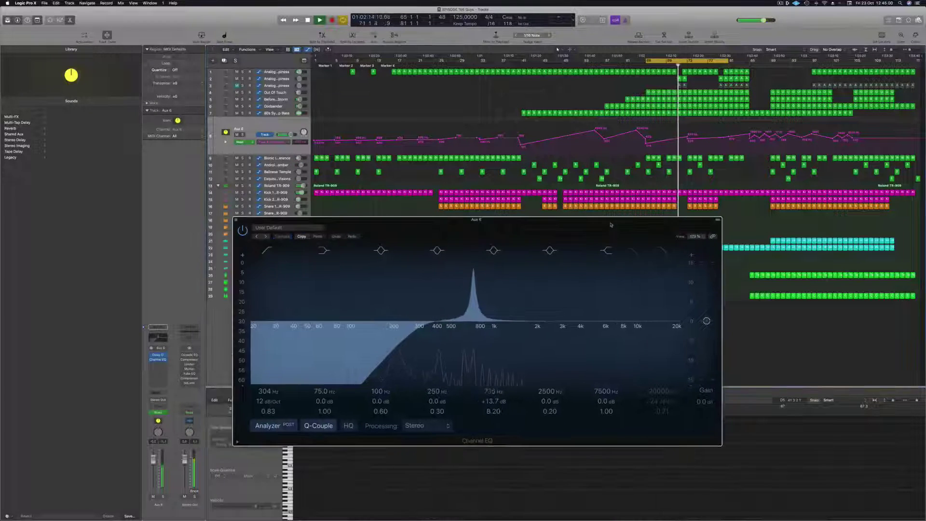
click(680, 138)
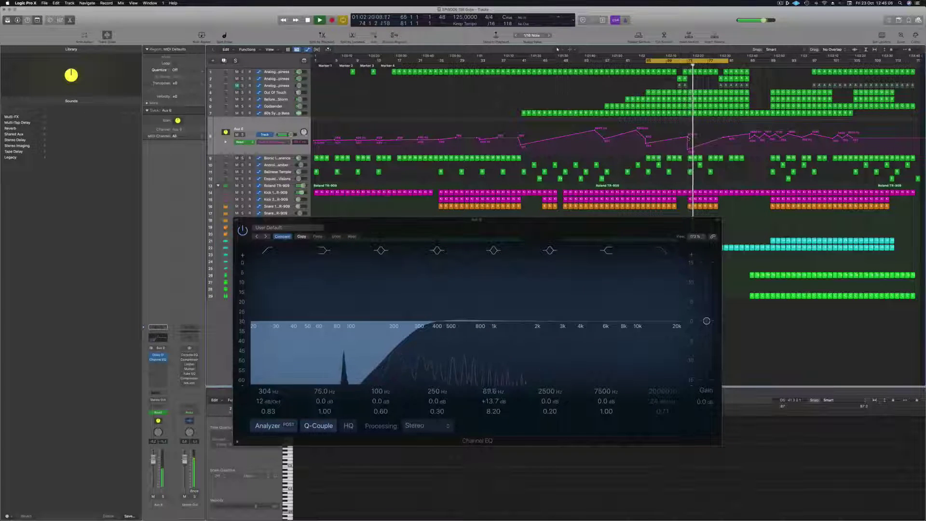
click(671, 65)
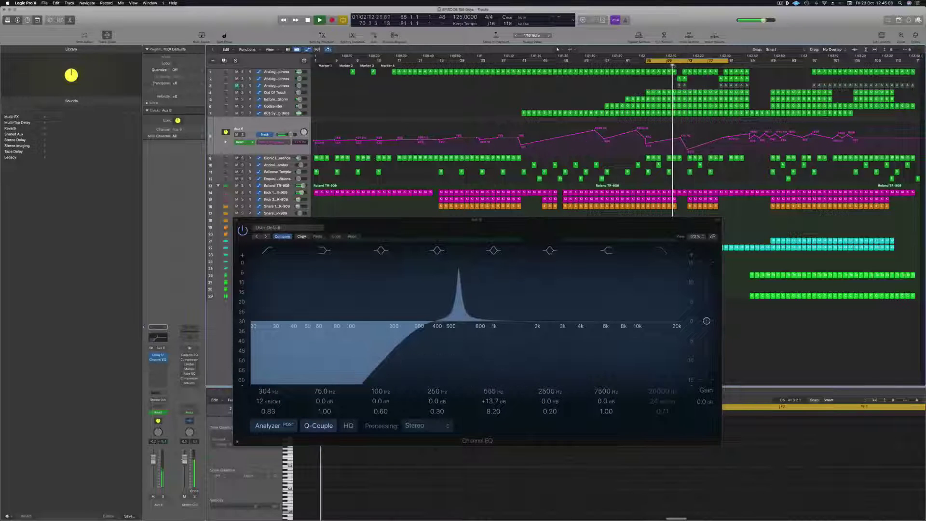
Step: Move the Aux 6 automation peak before bar 73 slightly earlier to soften the drop, and replay the transition
scroll(688, 168, up, 5)
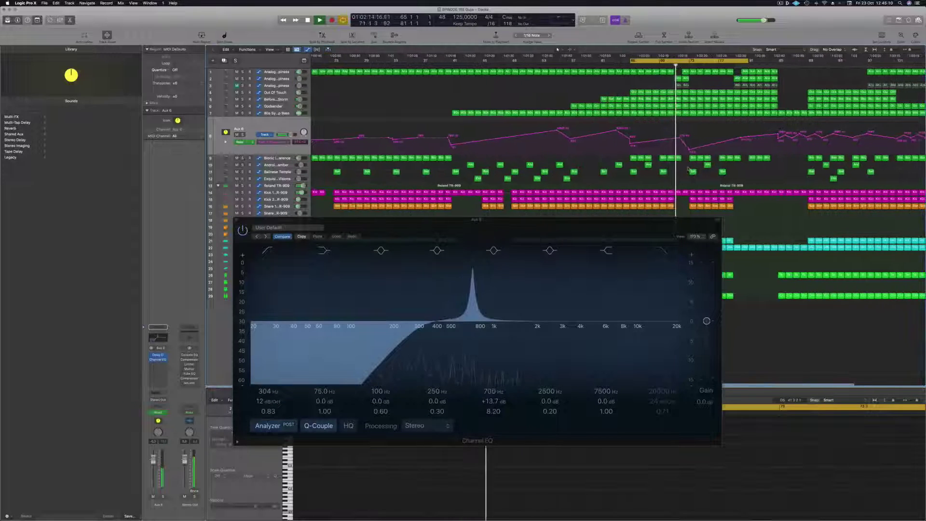
scroll(688, 168, up, 1)
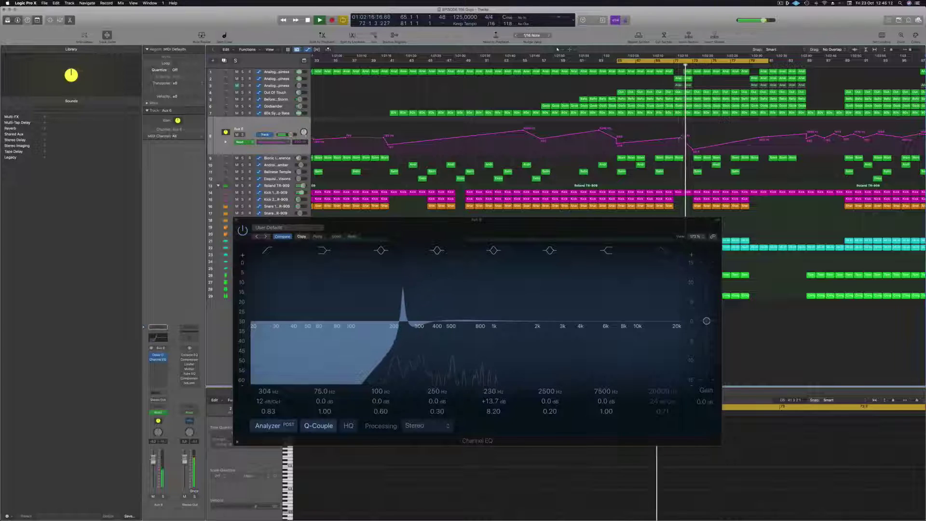
drag(679, 137, 676, 138)
click(672, 65)
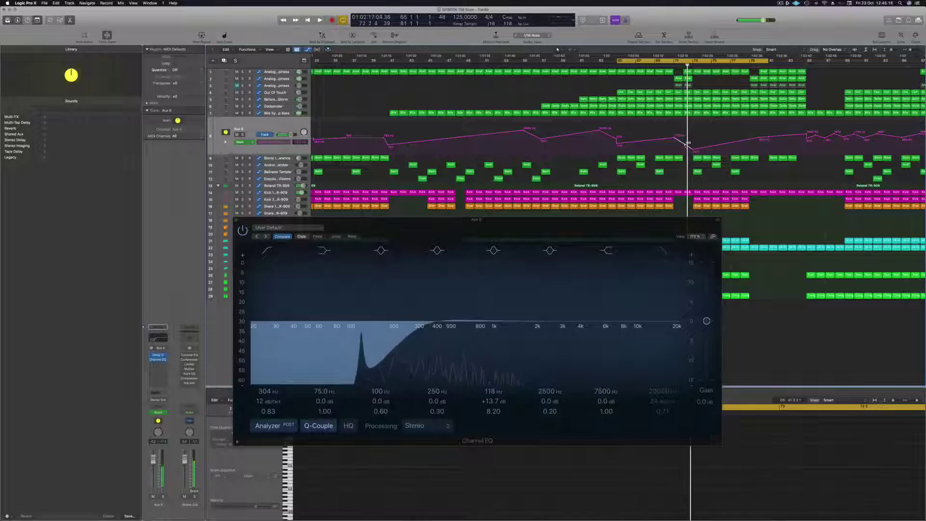
Step: Replay from about bar 71 and reshape the Aux 6 EQ frequency automation into a higher peak just before the drop at bar 73
click(672, 66)
key(space)
click(672, 65)
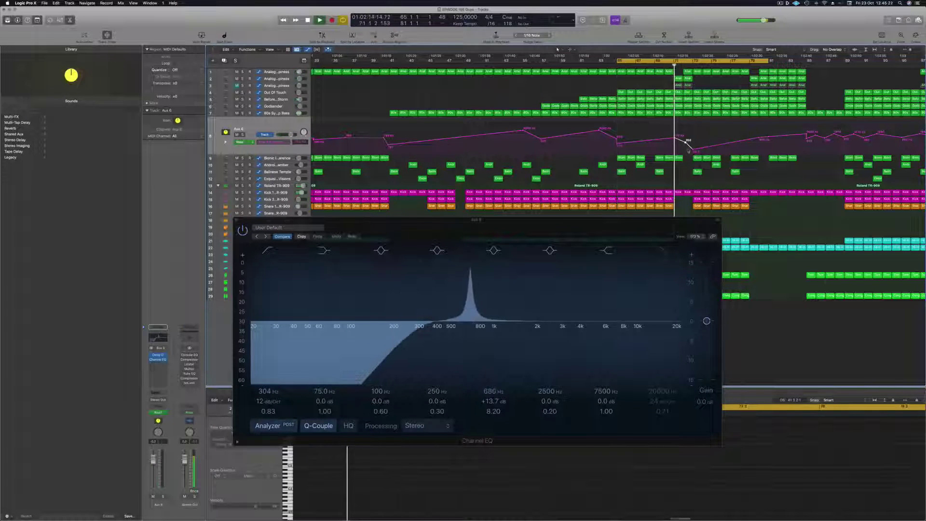
drag(687, 141, 685, 133)
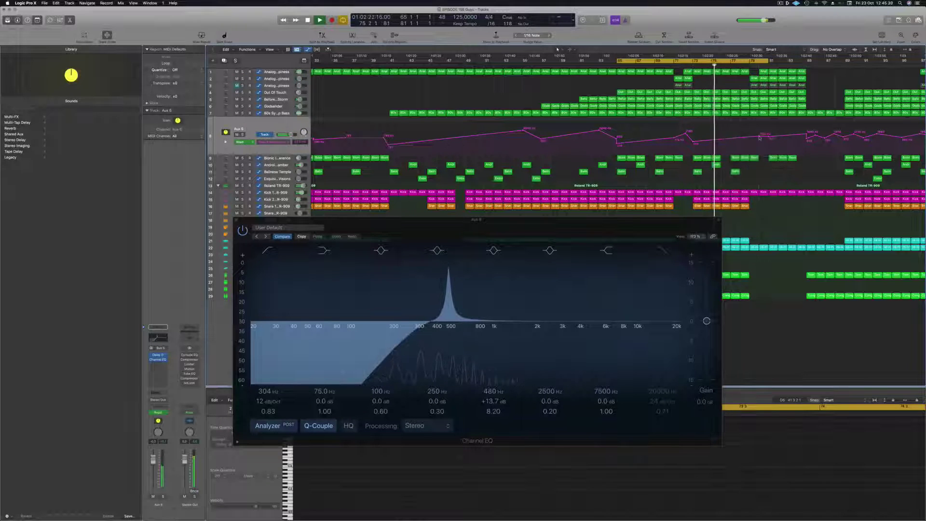
Step: Extend the end of the cycle range to bar 89 and replay the arrangement from about bar 78
ctrl+alt+click(727, 169)
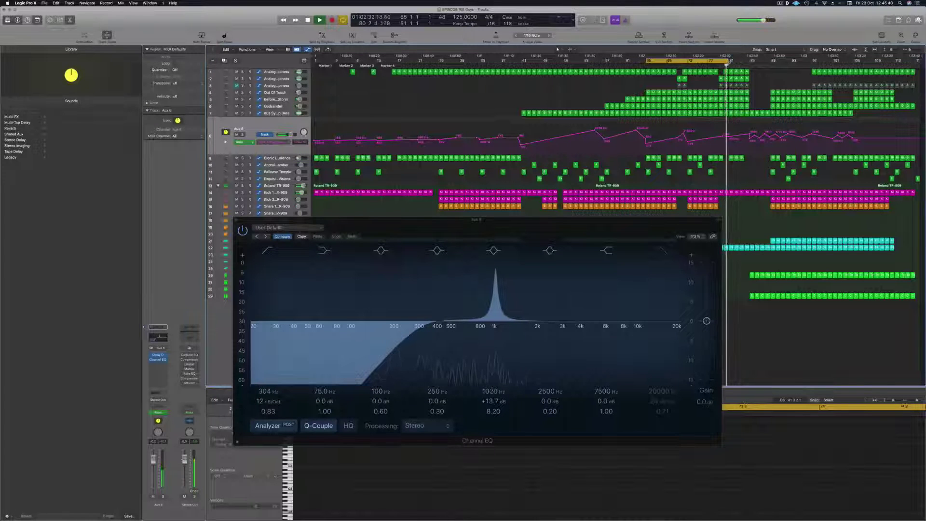
drag(727, 61, 771, 61)
key(space)
click(714, 65)
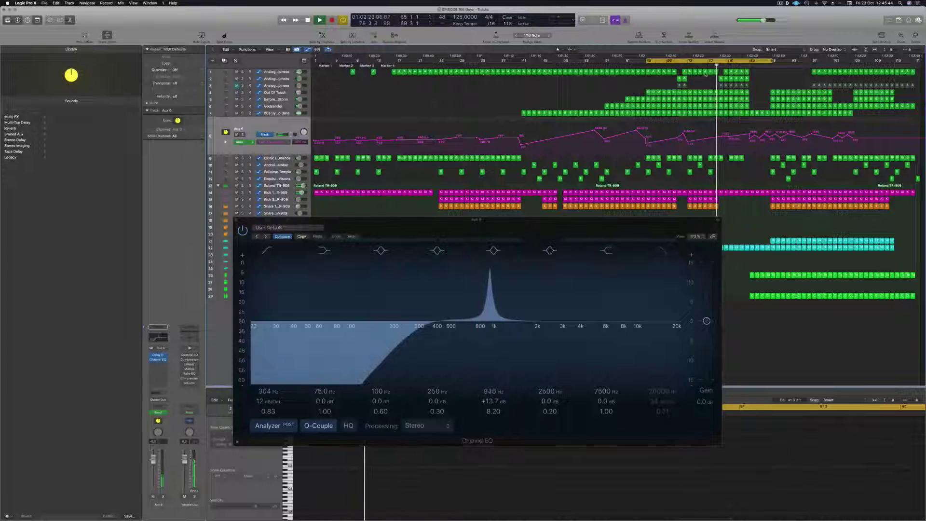
Step: Move the Channel EQ window clear of the drum tracks and delete the remaining hi-hat regions between bars 85 and 89
drag(692, 232, 636, 390)
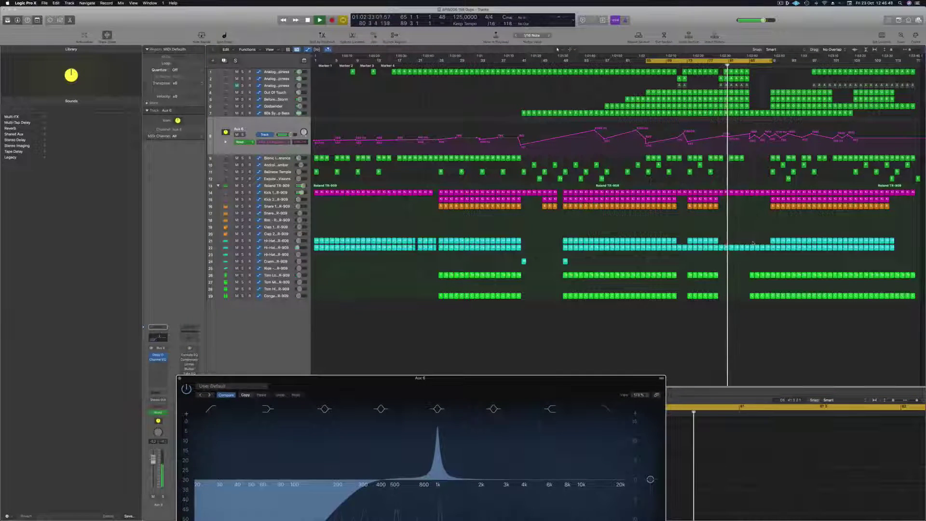
drag(753, 216, 766, 254)
key(Delete)
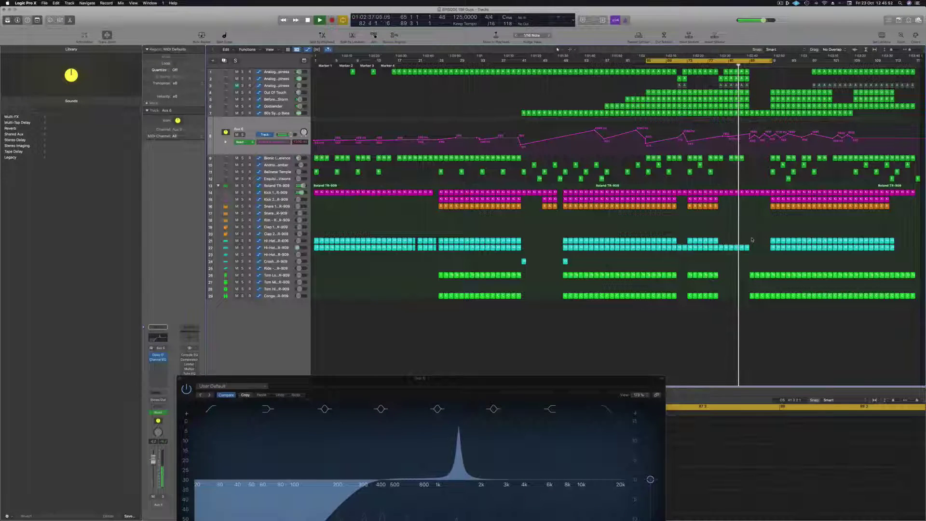
Step: Stop playback, set the cycle range to bars 85–89, and repeat that section four times between the locators
drag(751, 239, 784, 299)
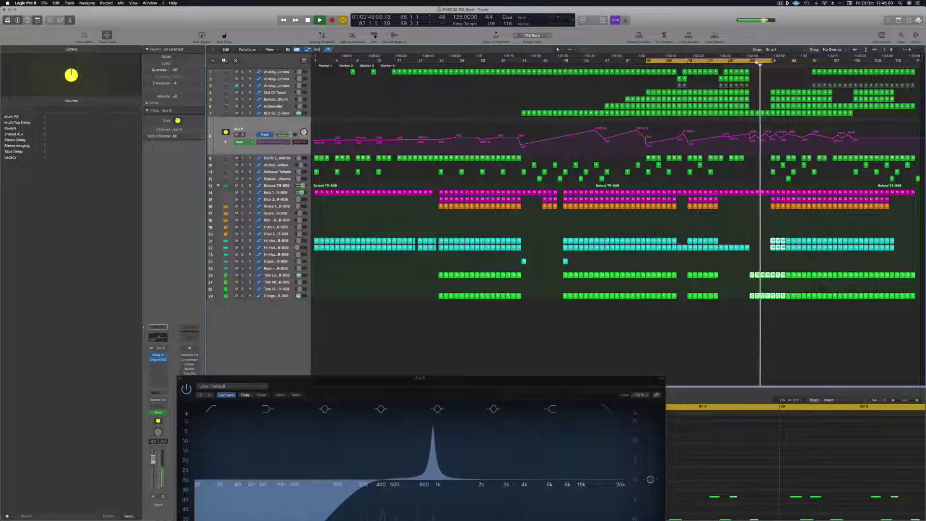
key(space)
key(c)
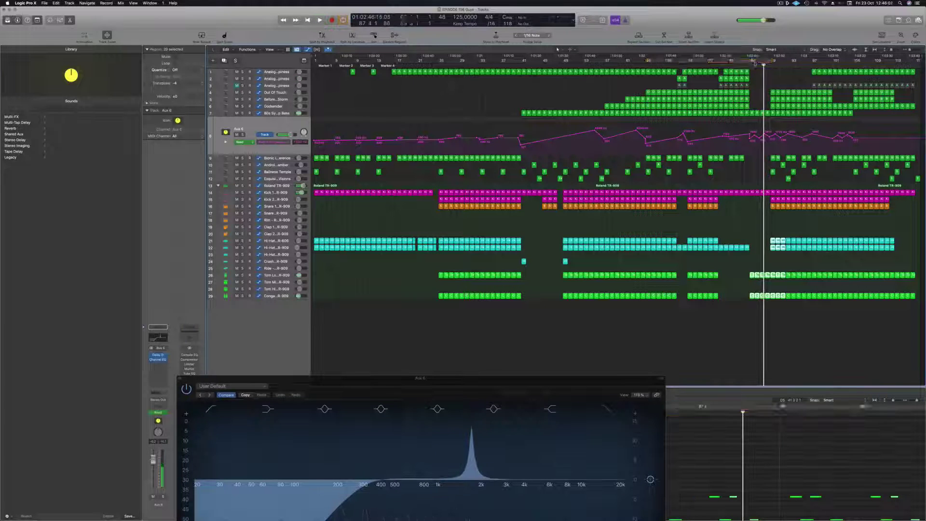
drag(748, 64, 767, 64)
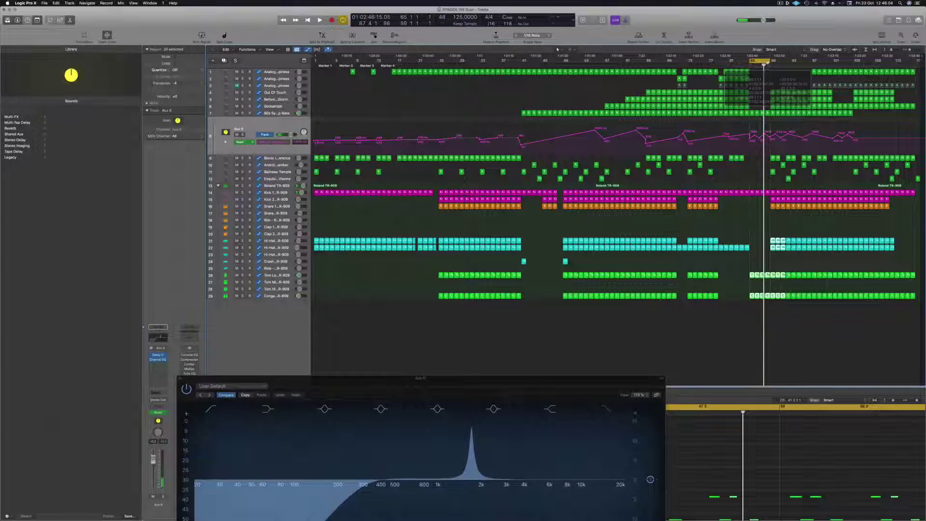
key(ctrl+super+r)
key(ctrl+super+r)
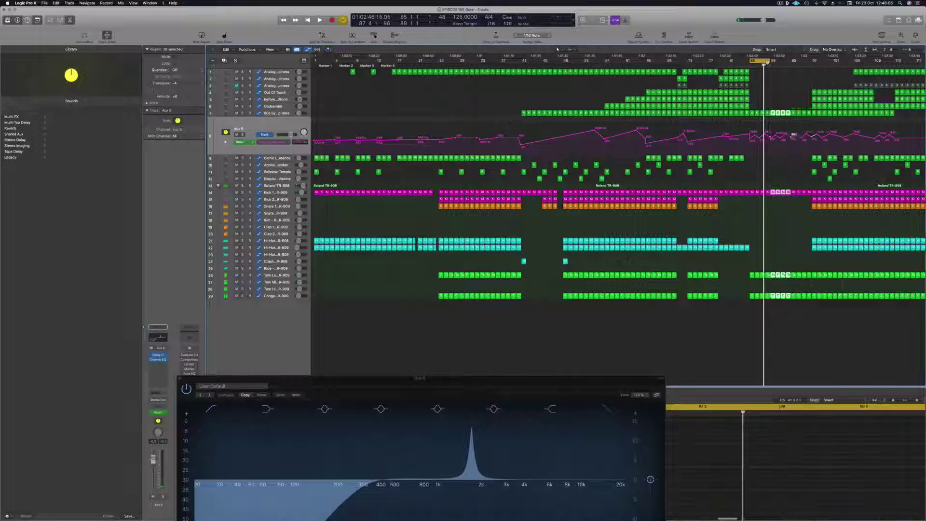
key(ctrl+super+r)
key(ctrl+super+r)
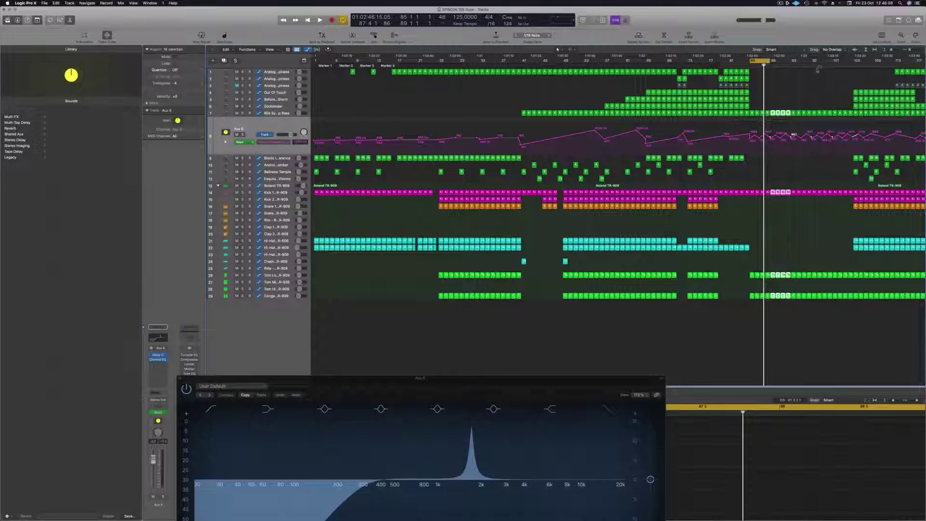
Step: Extend the cycle range to cover bars 85–97 and play the lead-in from about bar 81
ctrl+alt+click(790, 103)
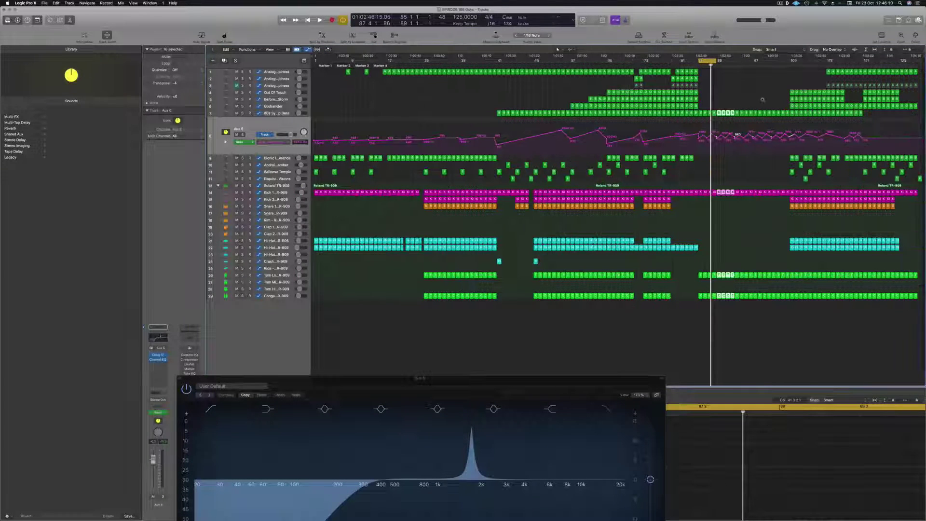
key(space)
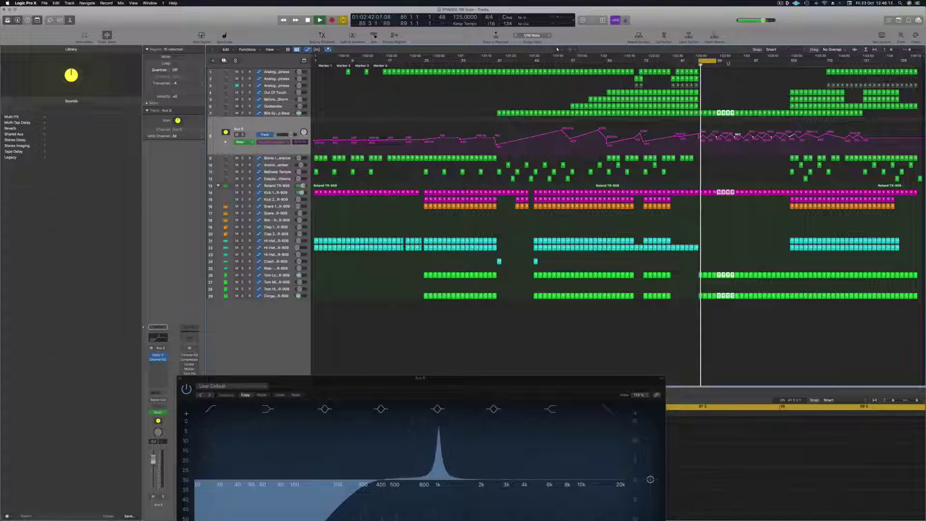
drag(714, 61, 751, 65)
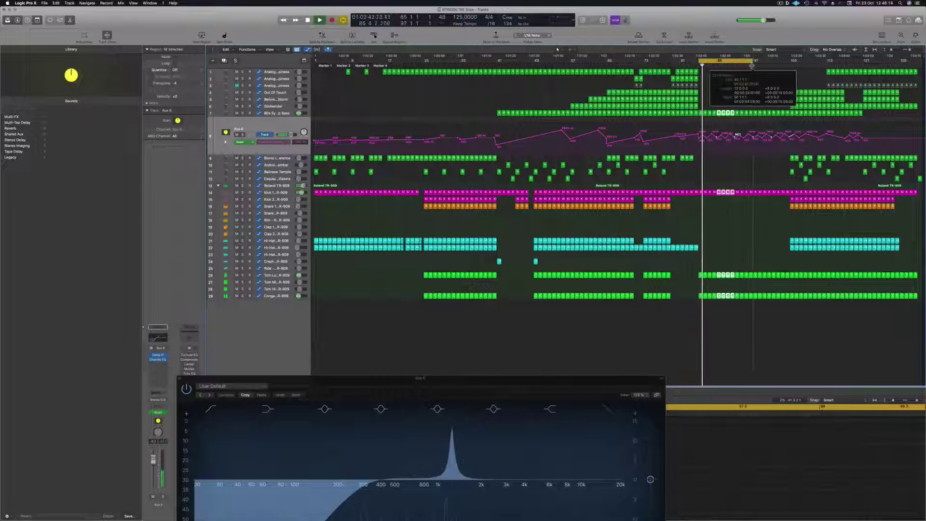
key(Return)
click(679, 65)
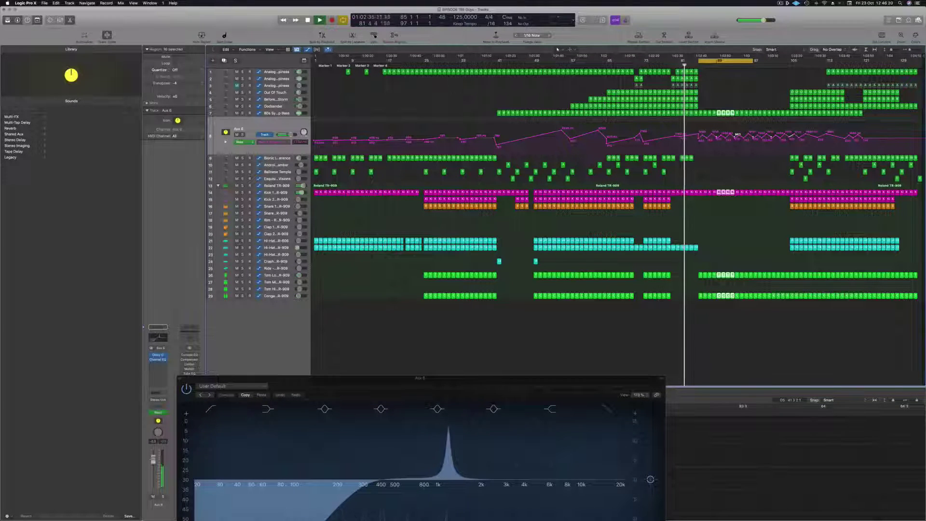
Step: Select the main Roland TR-909 drum kit track and hide the Aux 6 Channel EQ window
click(289, 192)
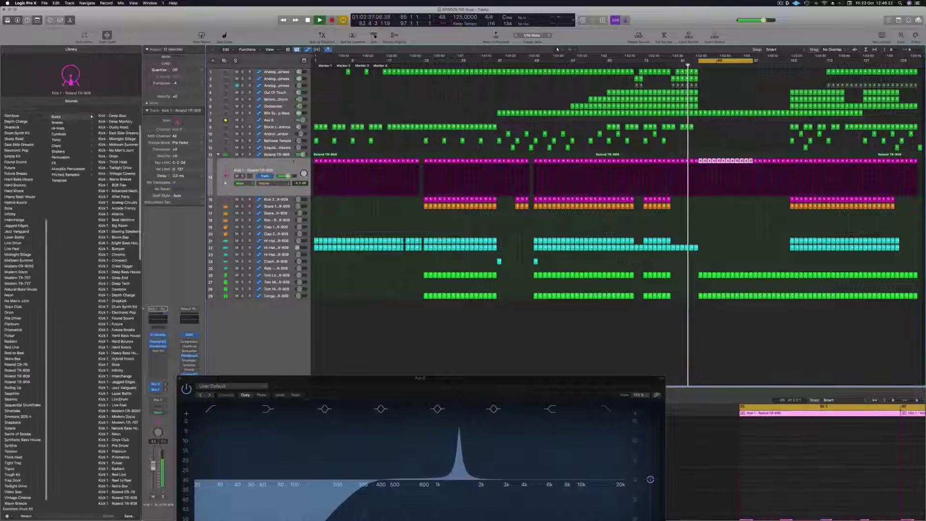
click(285, 156)
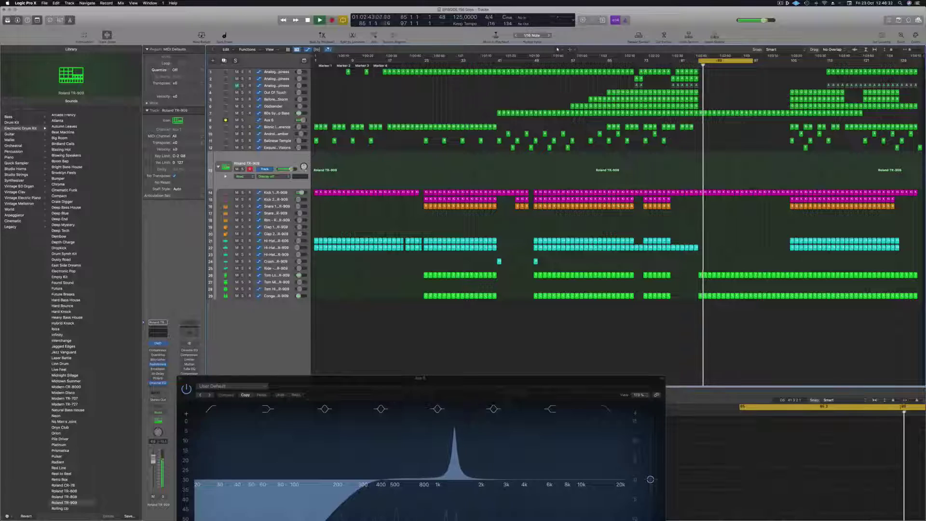
drag(420, 377, 756, 303)
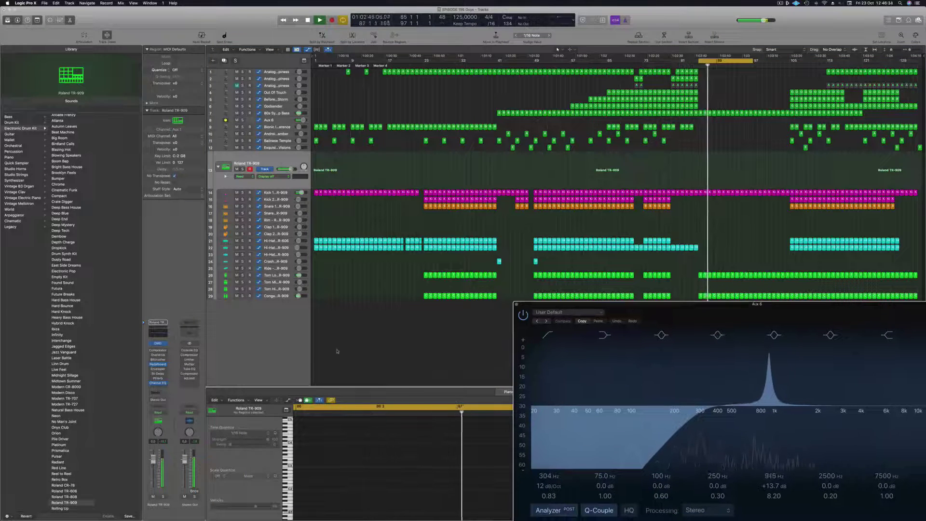
key(x)
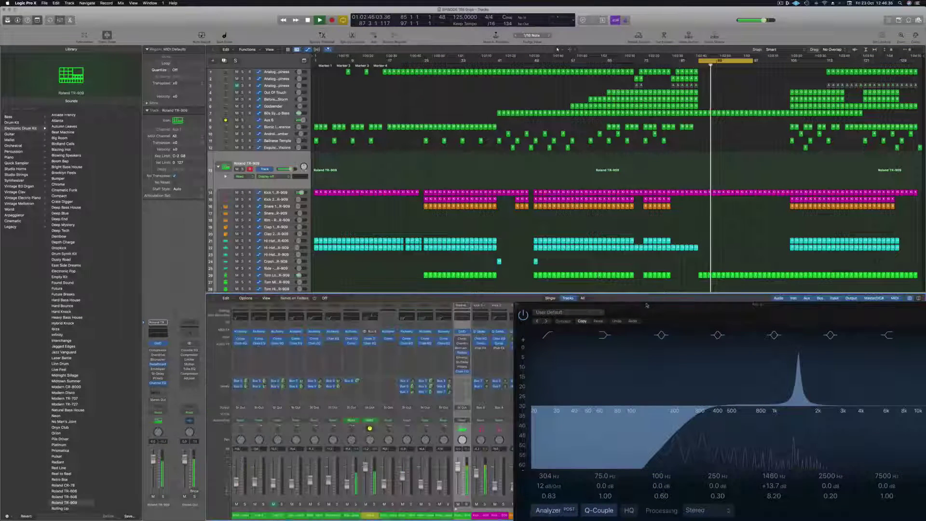
drag(646, 305, 548, 255)
key(x)
key(v)
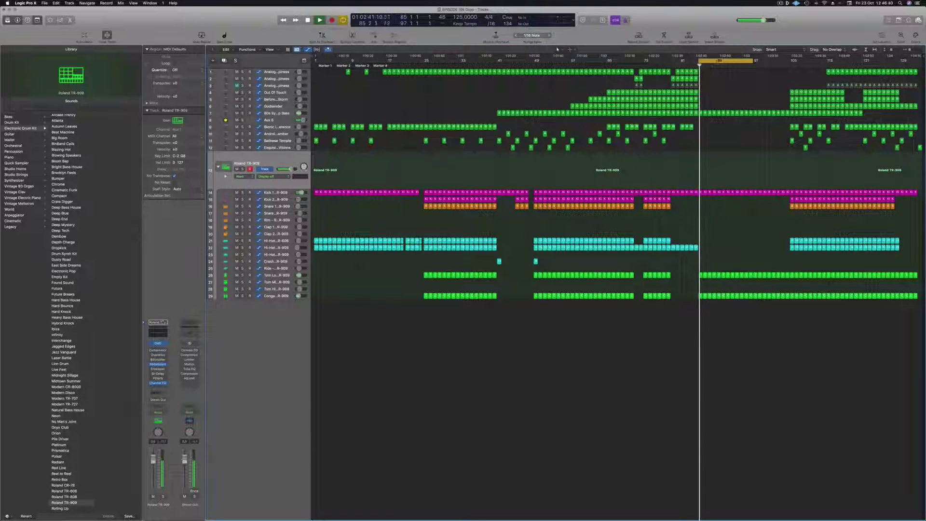
Step: Open the Roland TR-909's Drum Machine Designer, move its window beside the track headers, and stop playback
click(158, 344)
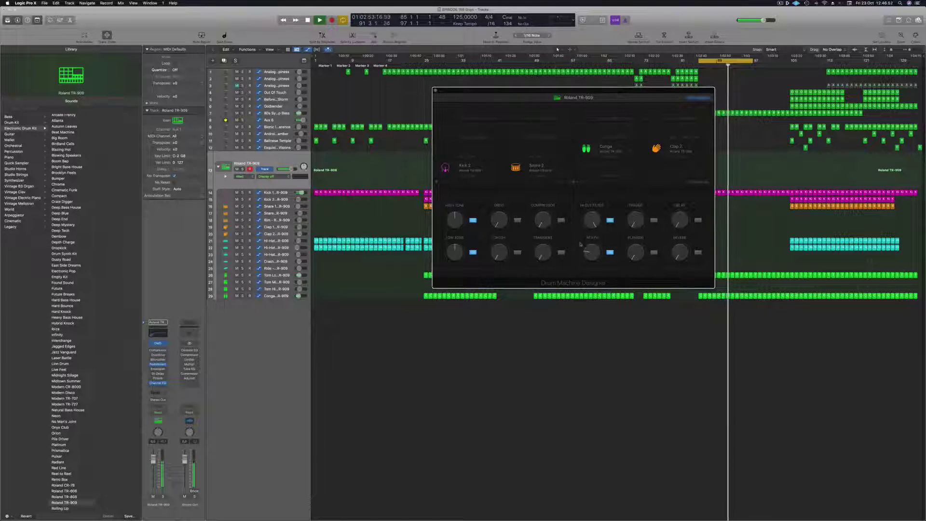
drag(645, 92, 560, 168)
key(space)
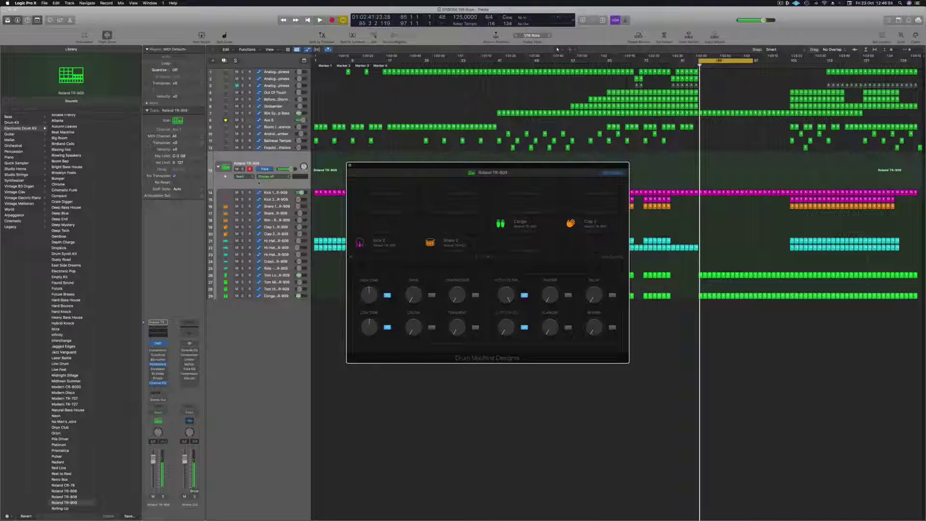
Step: Switch the Roland TR-909 track to Touch automation and record a downward high cut filter sweep from bar 85
click(166, 413)
click(157, 418)
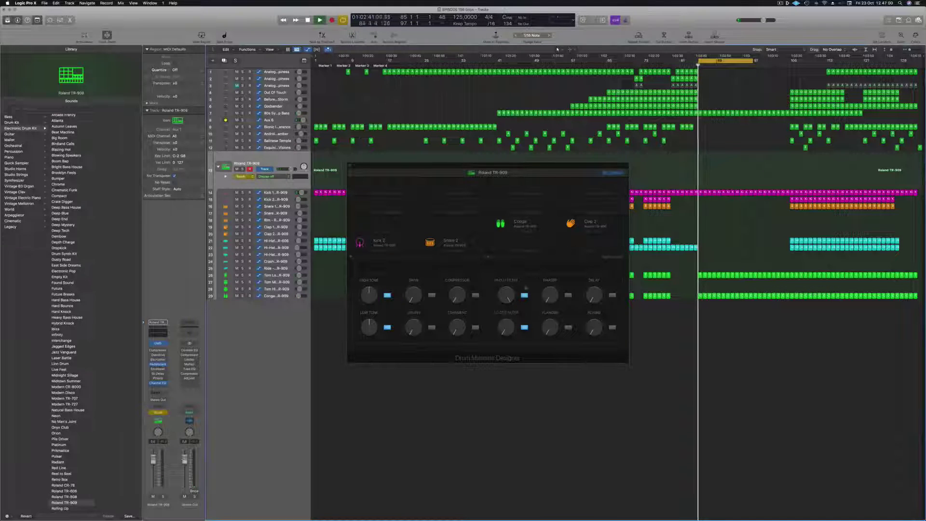
click(506, 304)
drag(505, 306, 505, 346)
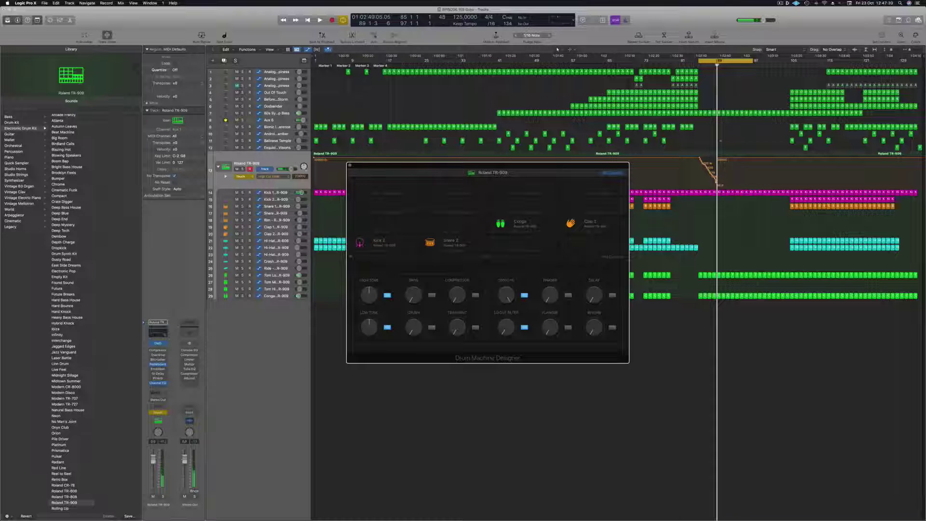
Step: Close the Drum Machine Designer and redraw the high cut filter automation as a steep ramp from 20000 Hz at bar 85 down to bar 89
key(super+w)
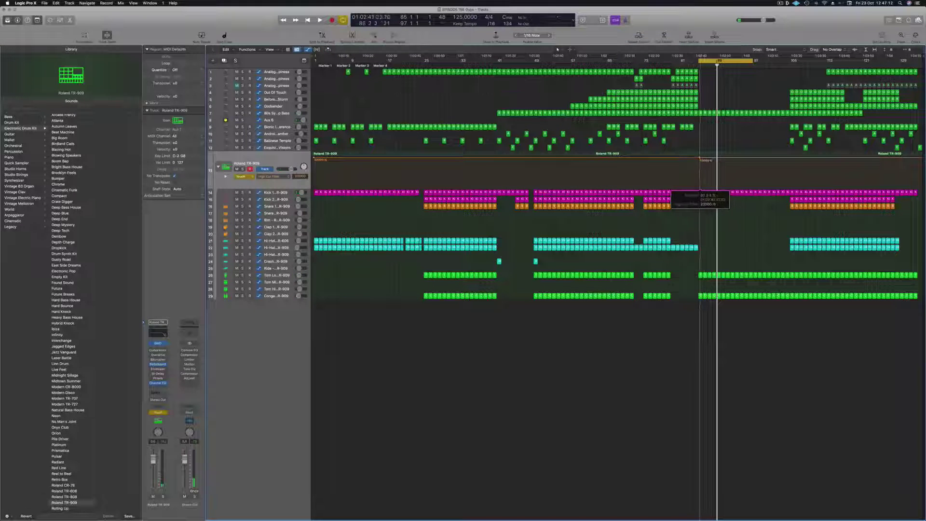
drag(722, 159, 722, 165)
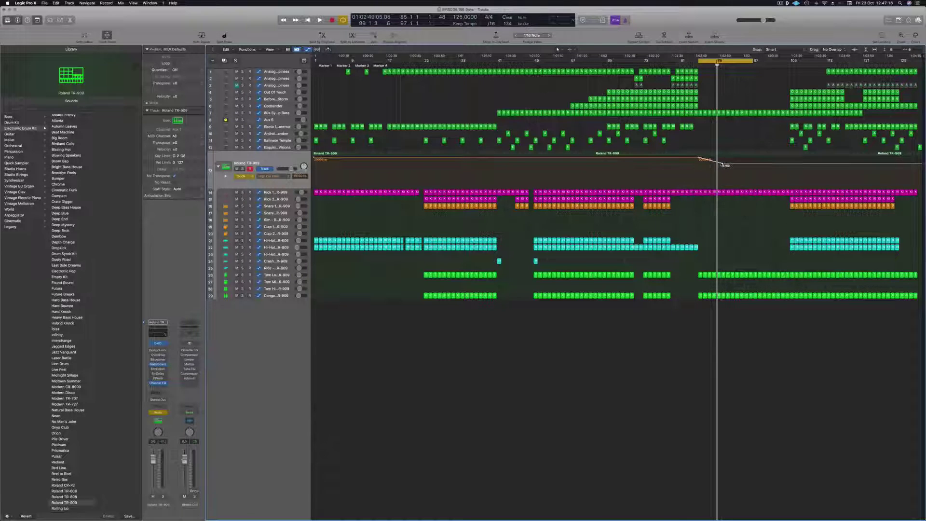
key(super+Right)
key(super+Right)
key(super+Right)
key(super+Right)
key(super+Right)
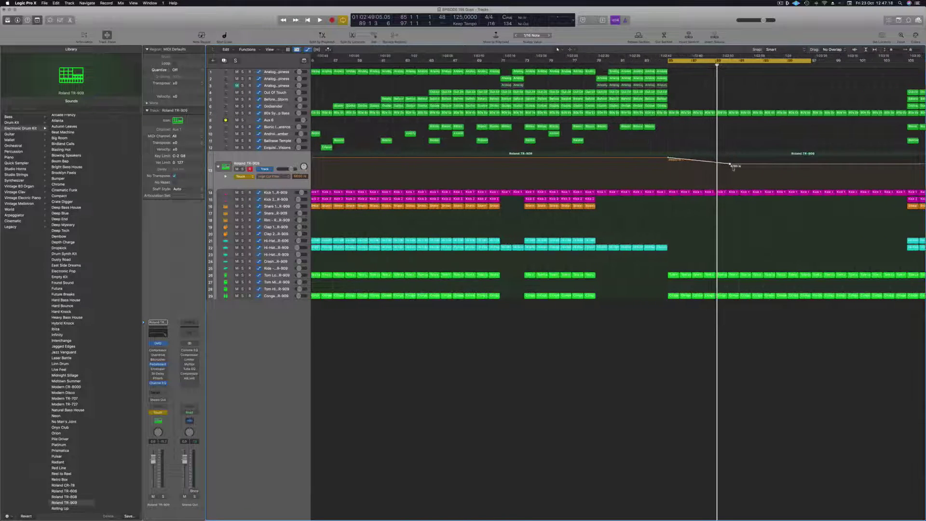
drag(729, 164, 729, 170)
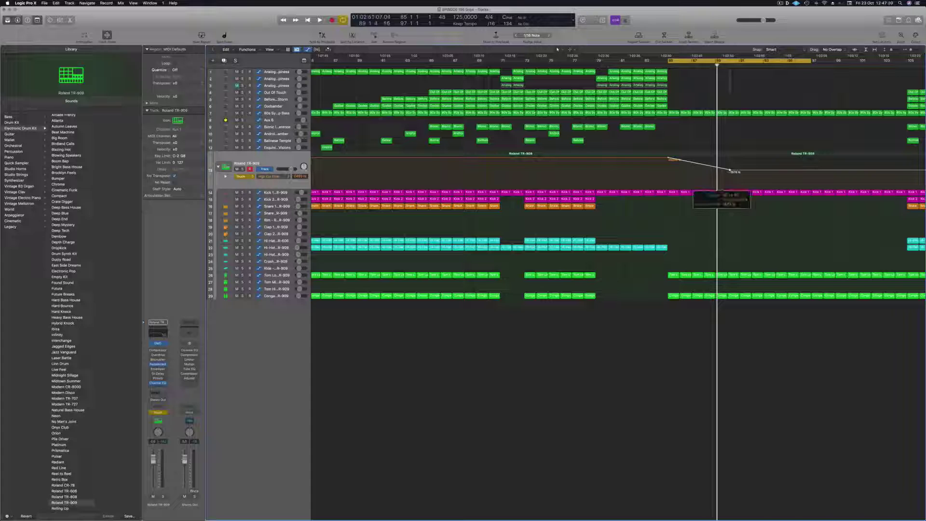
drag(716, 172, 717, 186)
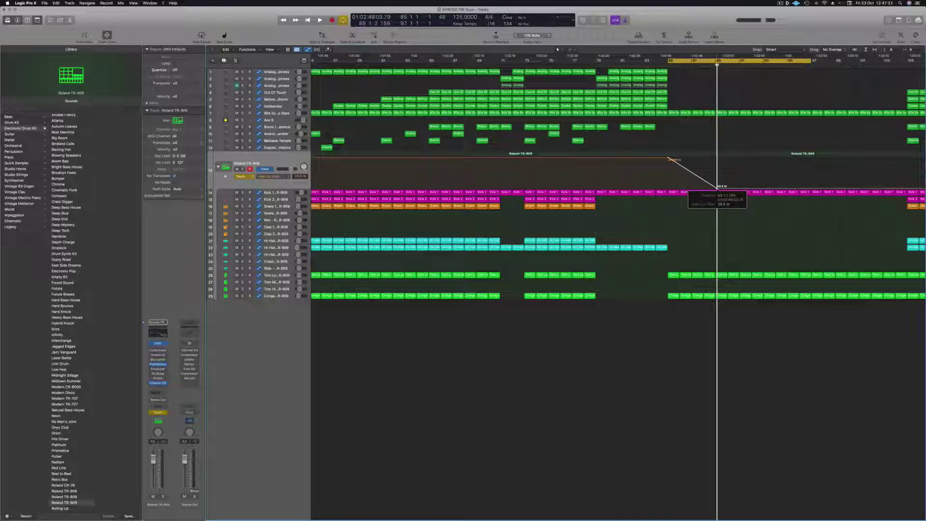
Step: Delete the Kick 1, low tom and conga regions between bars 89 and 93 while replaying from bar 85
key(super+Left)
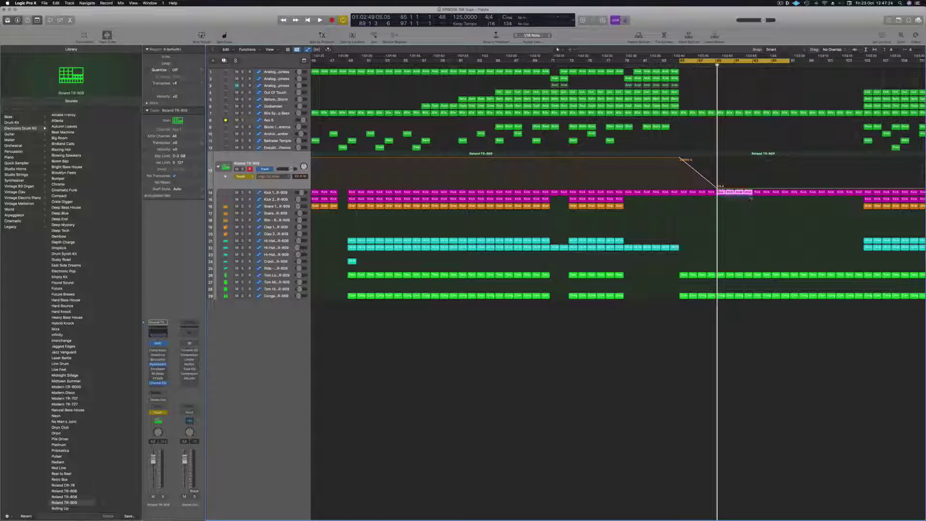
key(Delete)
key(space)
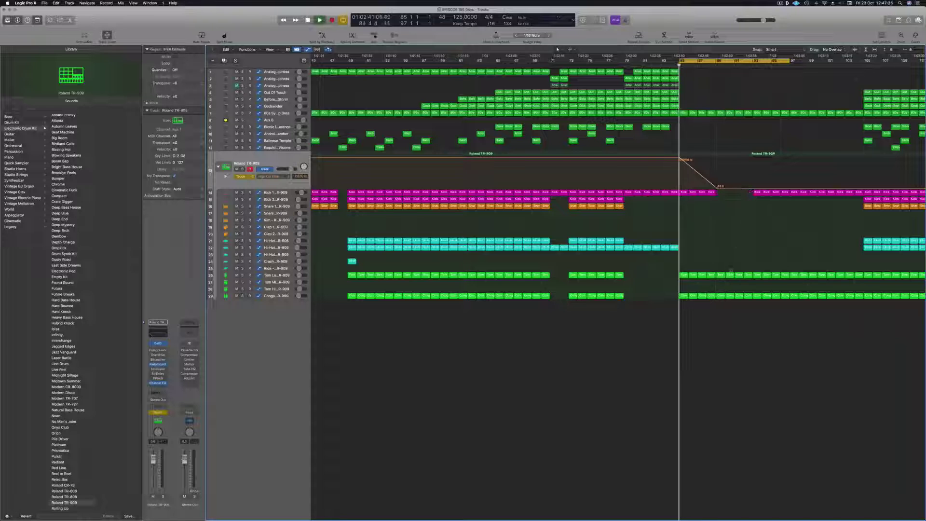
drag(719, 267, 753, 300)
key(Delete)
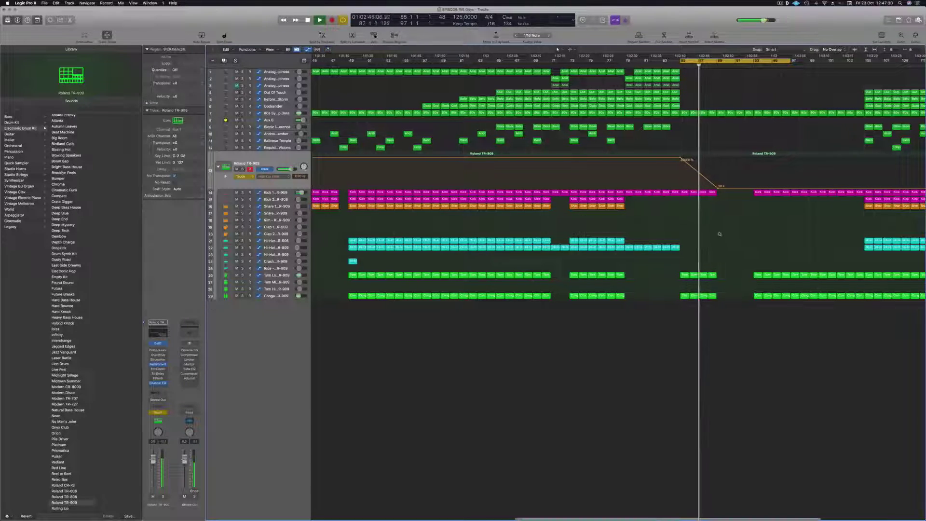
Step: Remove the Kick 1 regions between bars 93 and 97 to lengthen the kick's break
scroll(717, 218, down, 4)
scroll(716, 218, down, 2)
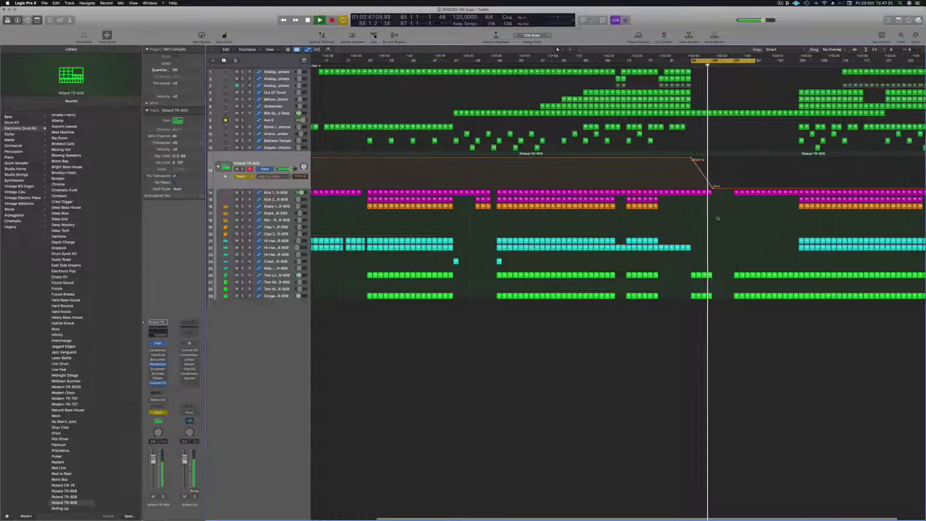
scroll(716, 218, down, 3)
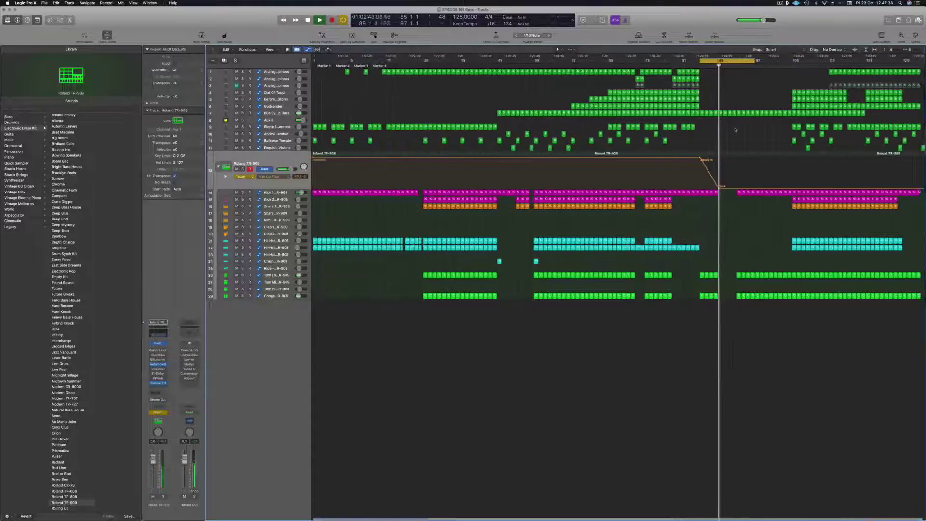
drag(745, 195, 752, 194)
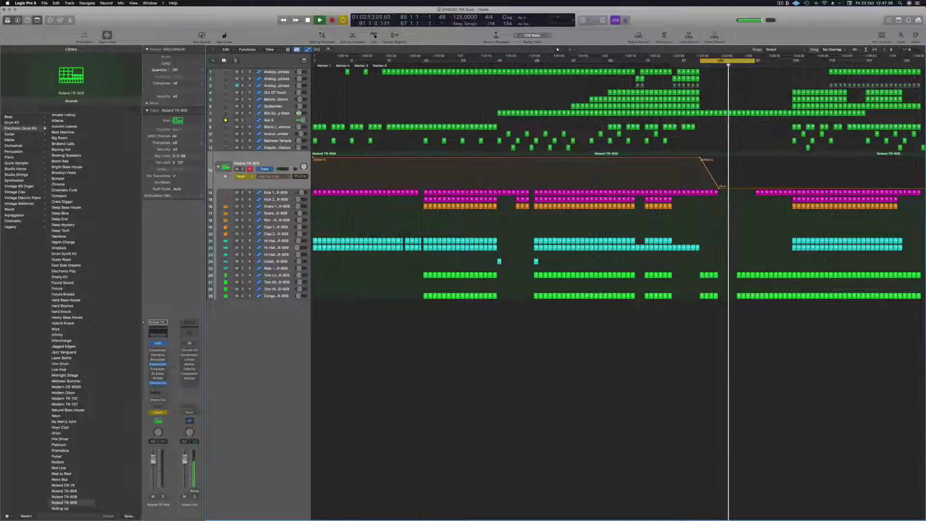
Step: Replace the zigzag automation after bar 85 with one long rise on Aux 6 and a smooth ramp to bar 97 on the 80s Synth Pop Bass
click(276, 121)
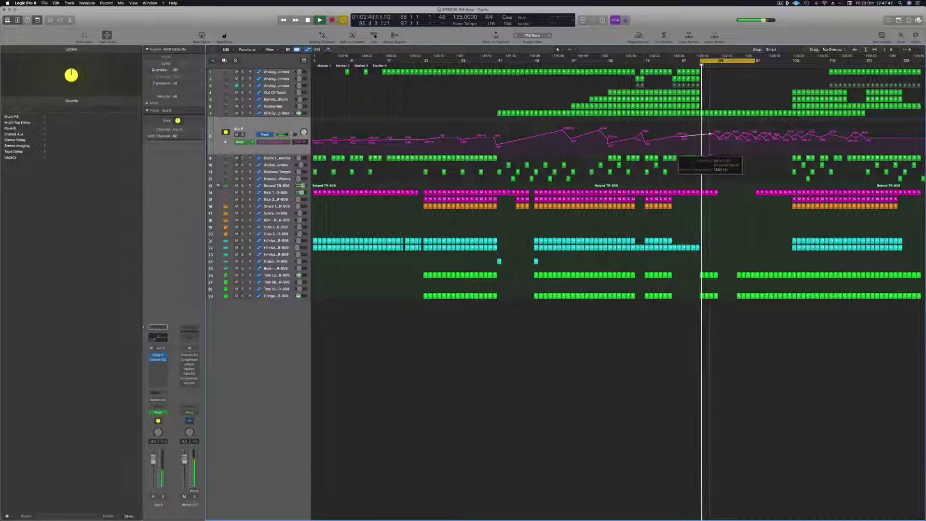
drag(755, 133, 793, 133)
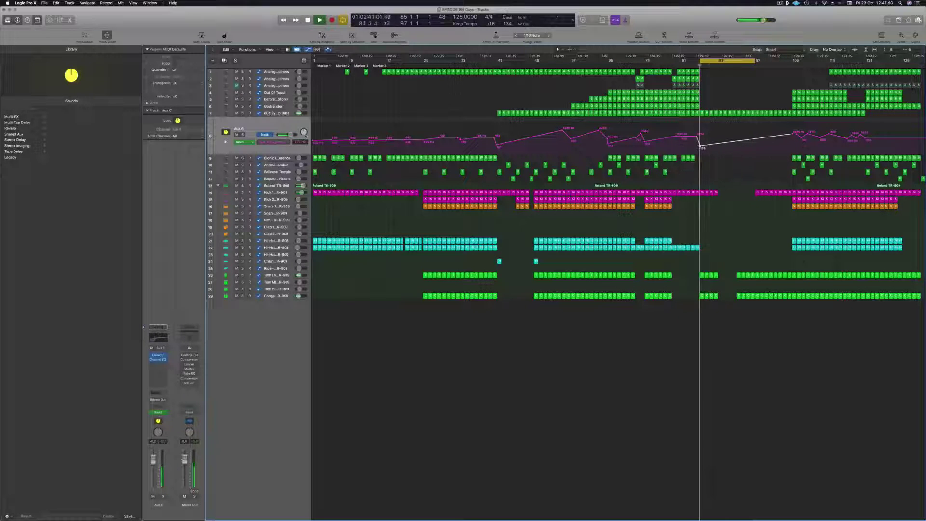
click(280, 114)
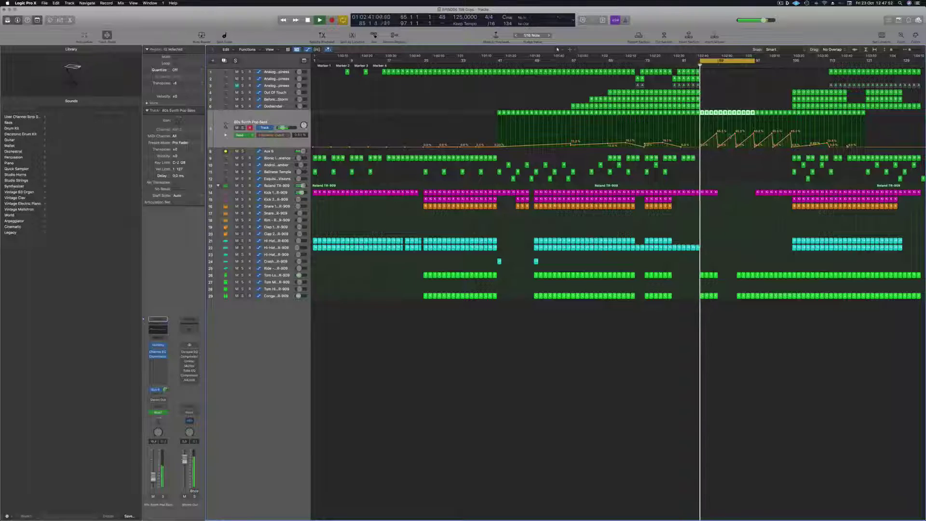
mouse_move(760, 133)
mouse_down()
mouse_move(770, 134)
mouse_move(756, 132)
mouse_up()
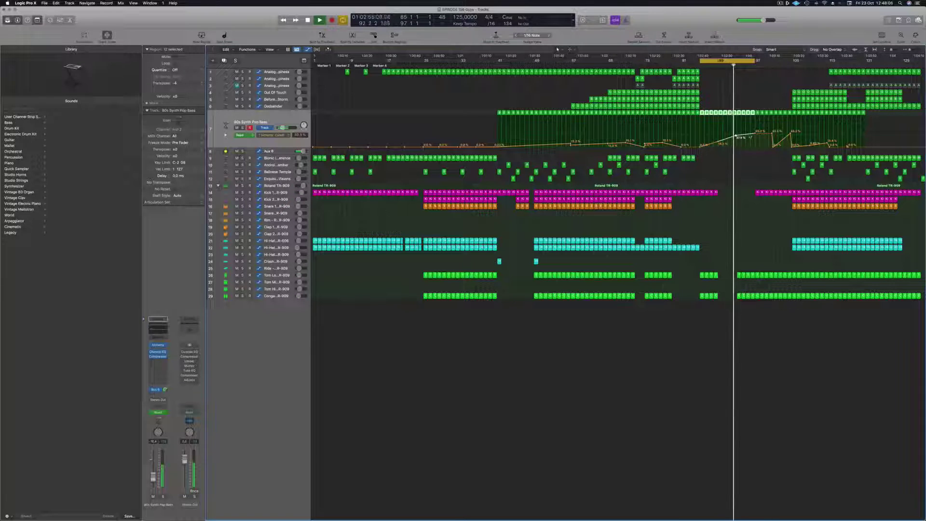
Step: Return to the Aux 6 track, extend the cycle range to bars 85–105 and restart playback
click(283, 150)
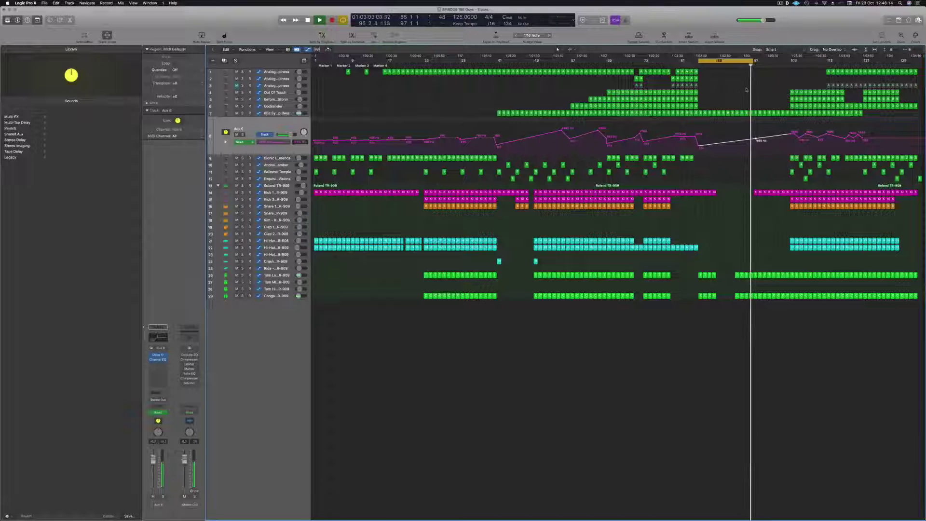
key(space)
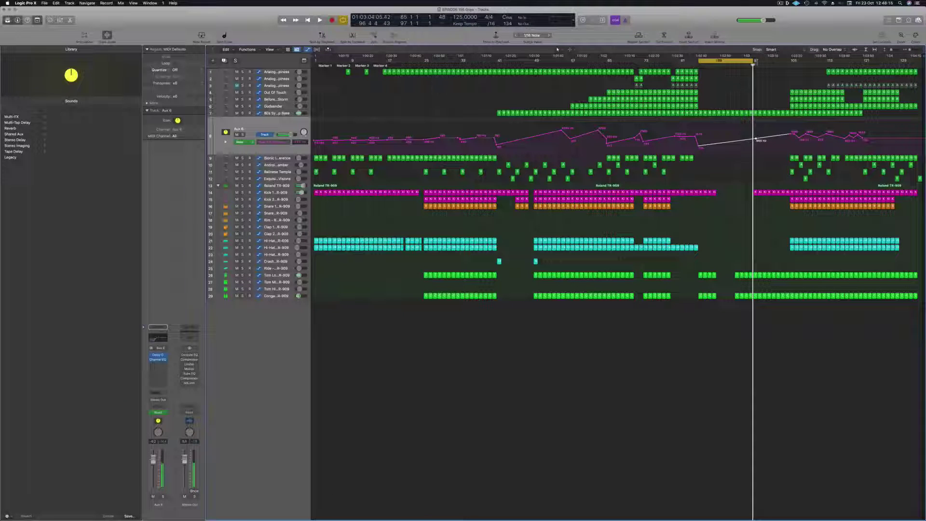
drag(752, 61, 790, 62)
key(space)
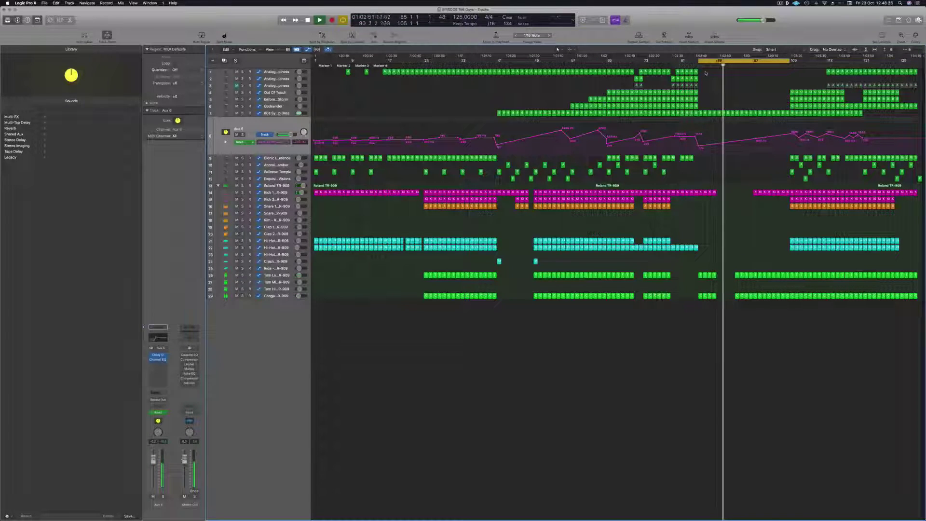
Step: Copy the first Analog track's regions to bar 97 and reshape the 80s Synth Pop Bass automation into one ramp rising to bar 105
drag(698, 72, 769, 72)
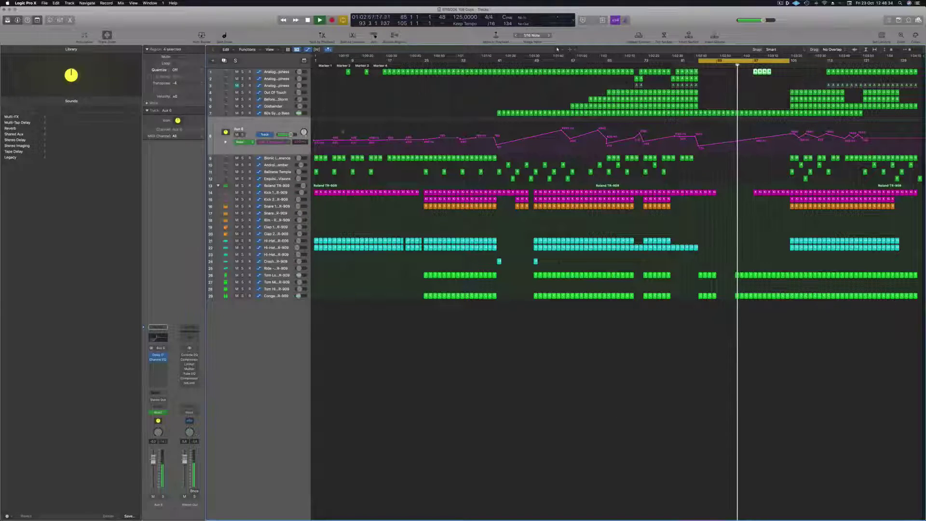
key(Up)
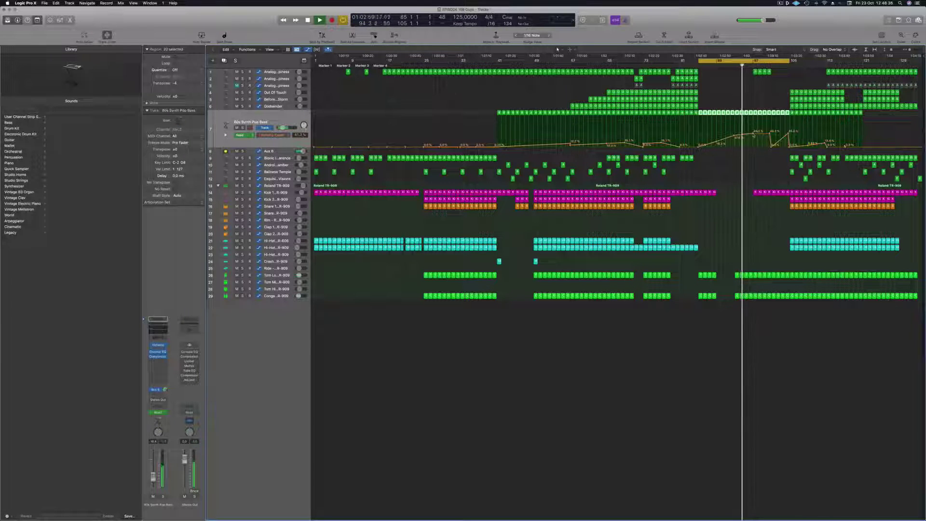
drag(753, 134, 770, 128)
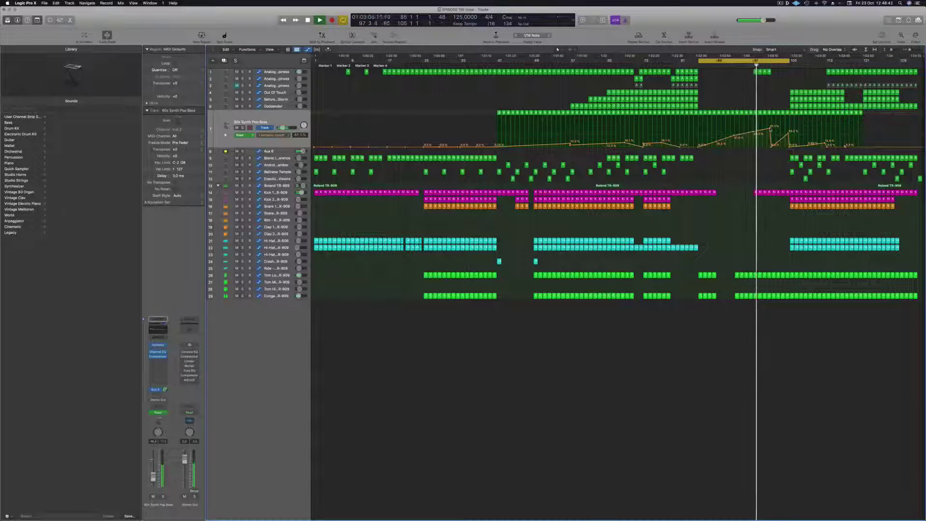
mouse_move(781, 72)
mouse_down()
mouse_move(753, 70)
mouse_move(775, 71)
mouse_up()
click(771, 147)
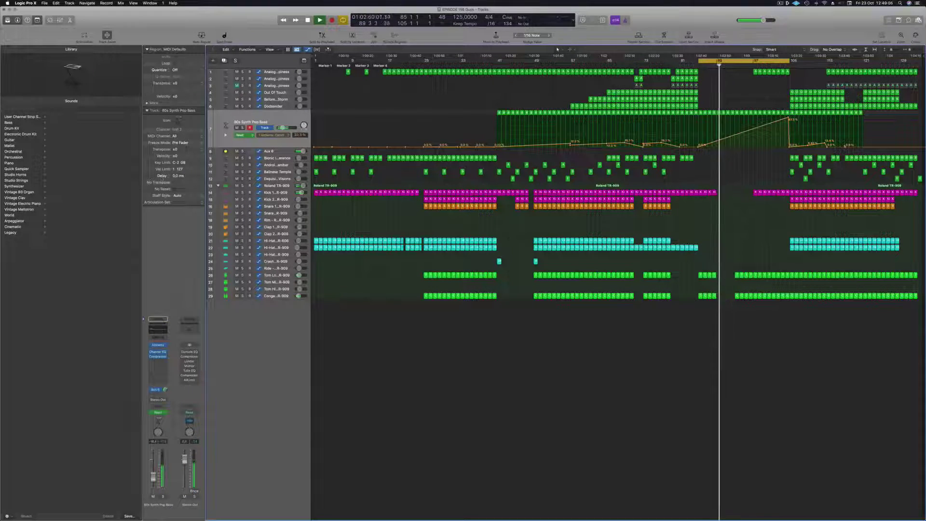
Step: Draw a high cut filter rise and fall on the Roland TR-909 track from bar 97, with a second short peak just before bar 105
click(288, 185)
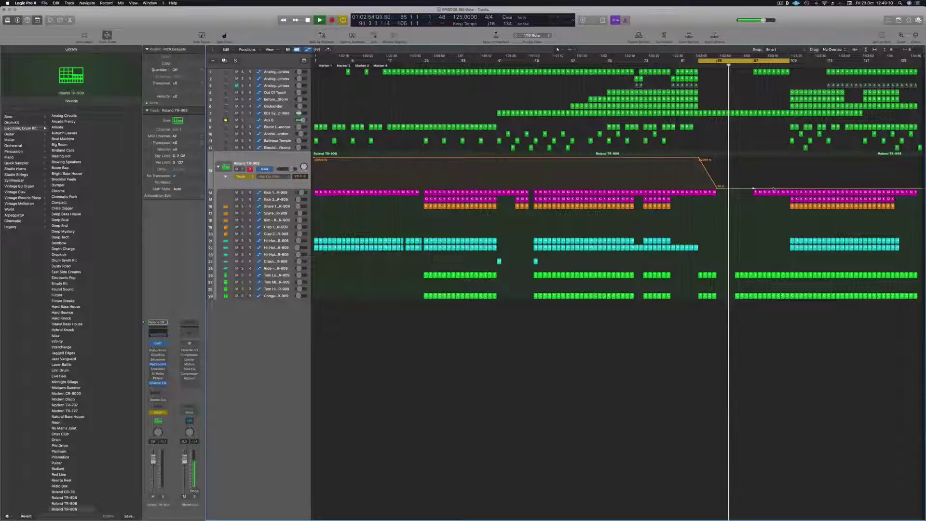
click(772, 182)
mouse_move(773, 182)
mouse_down()
mouse_move(773, 174)
mouse_move(784, 186)
mouse_up()
key(super+Right)
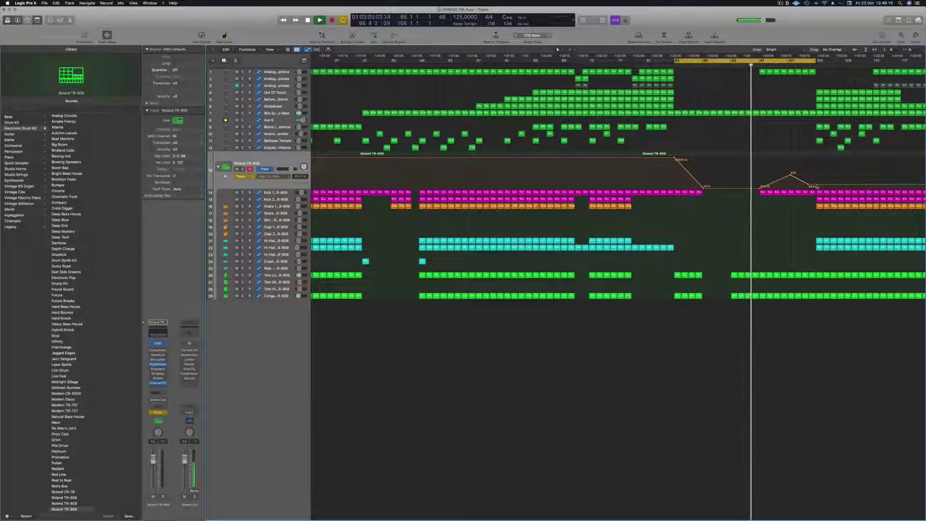
drag(816, 185, 786, 174)
scroll(795, 195, up, 2)
Step: Open the Kick 1 region at bar 103 in the Piano Roll and copy its four notes into the gaps to double the kicks
click(807, 193)
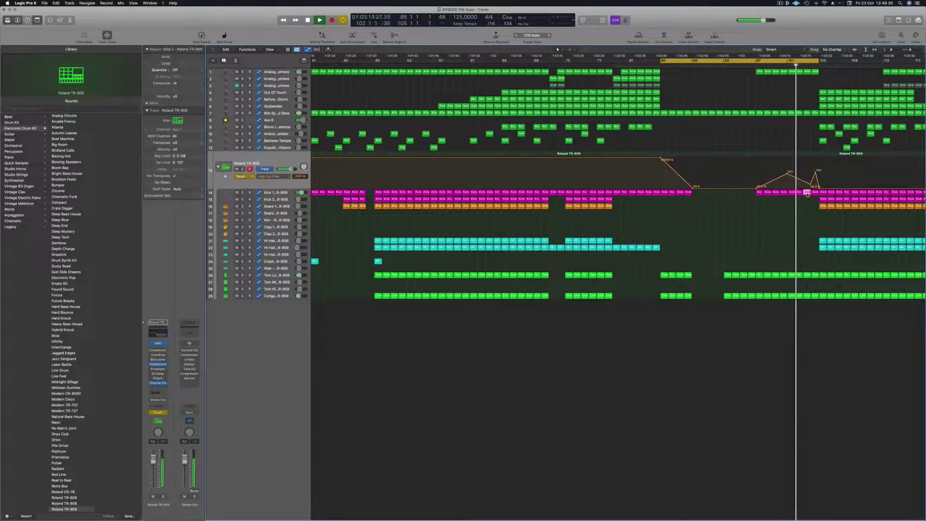
scroll(807, 196, down, 1)
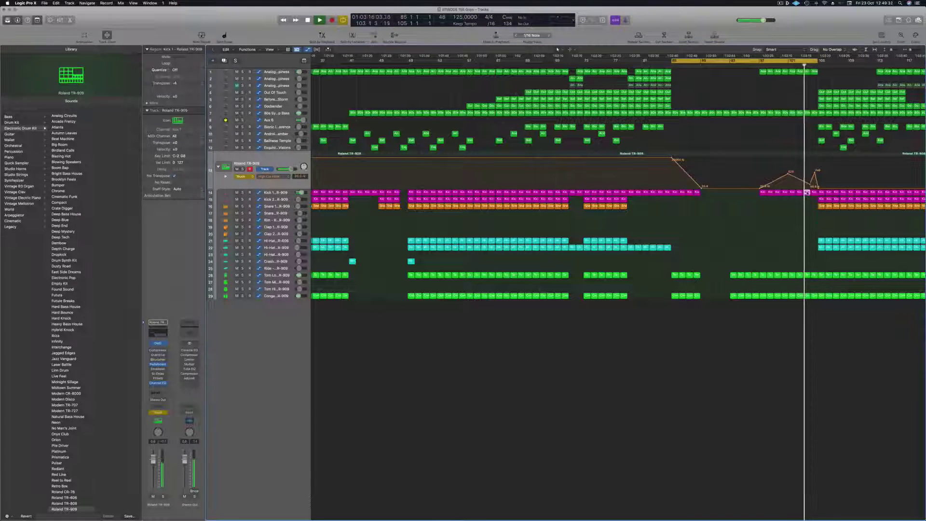
key(e)
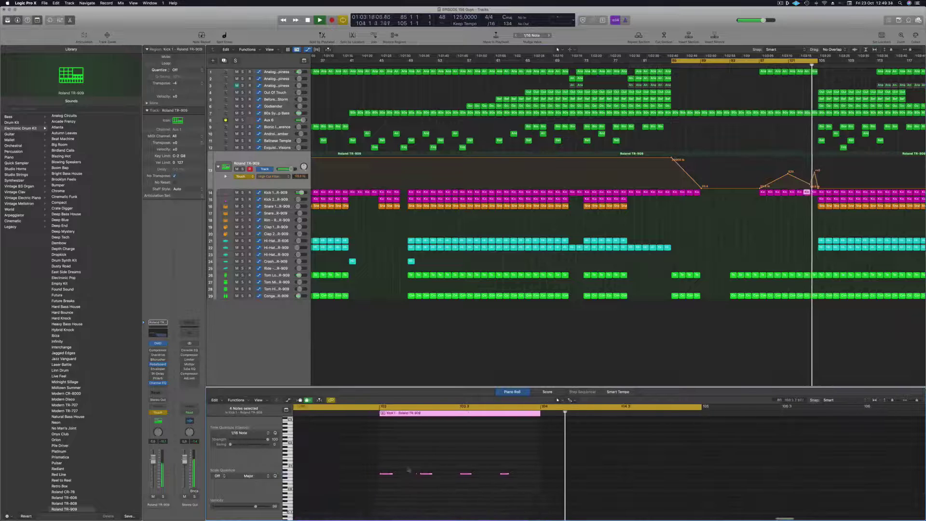
drag(396, 465, 544, 496)
key(space)
drag(400, 475, 419, 476)
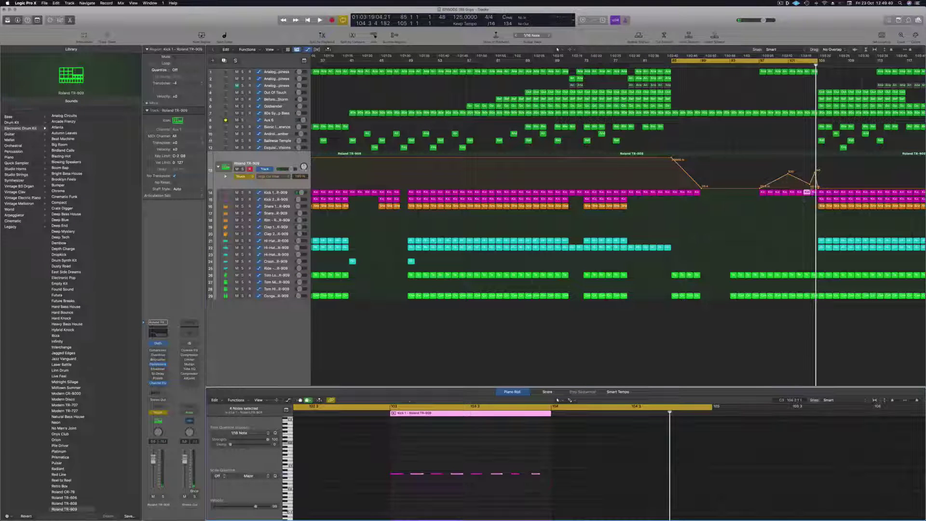
Step: Build a faster kick roll in the Kick 1 region at bar 104 by copying its notes between the existing hits
click(814, 191)
drag(561, 464, 695, 483)
drag(560, 478, 712, 480)
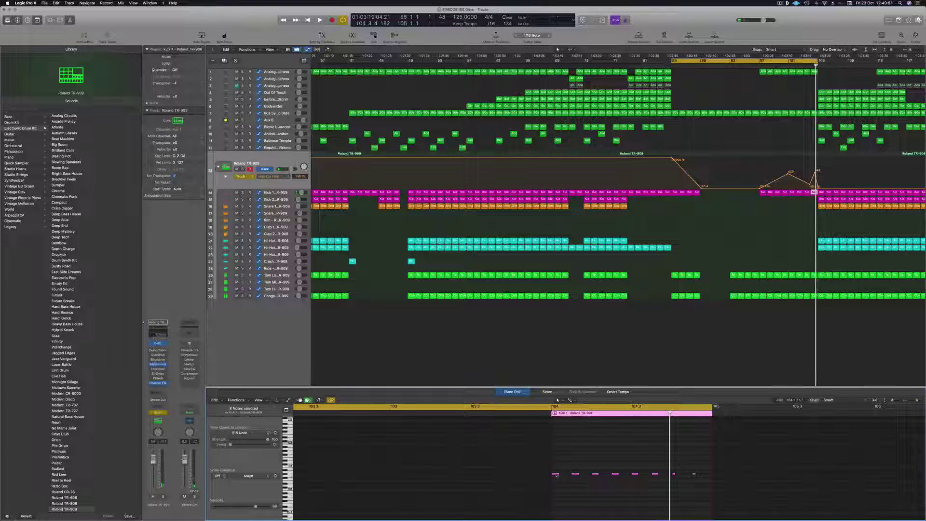
drag(554, 475, 566, 478)
Step: Loop bars 97–105 and raise the TR-909 high cut filter's first peak near bar 101 and the dip near bar 104
key(space)
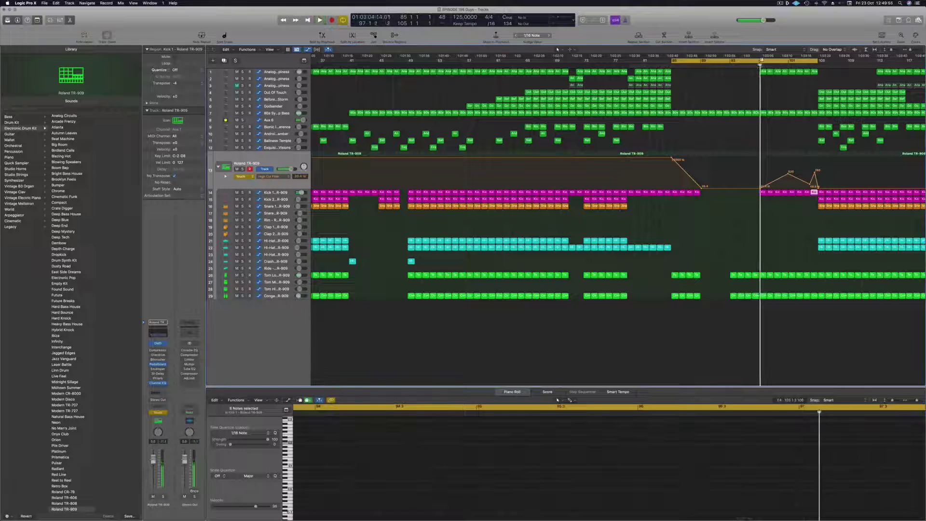
click(762, 59)
drag(761, 60, 818, 61)
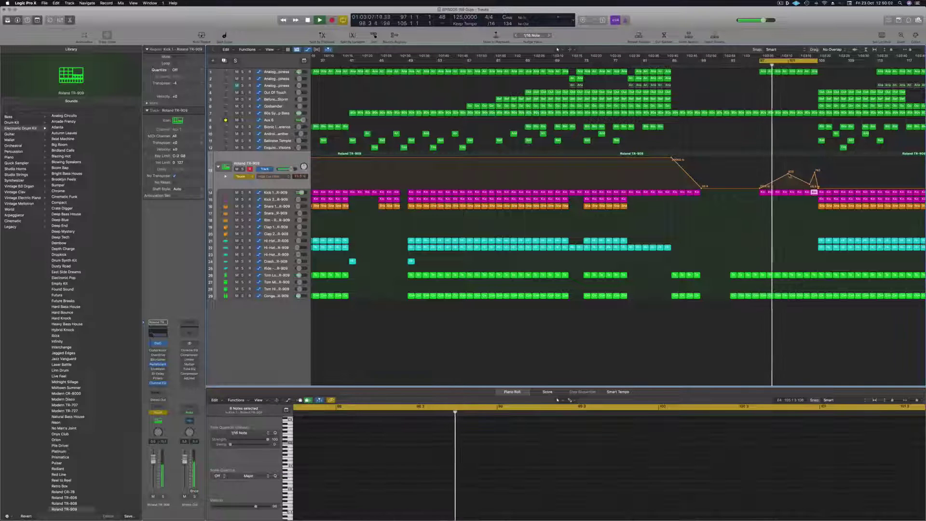
drag(788, 174, 788, 162)
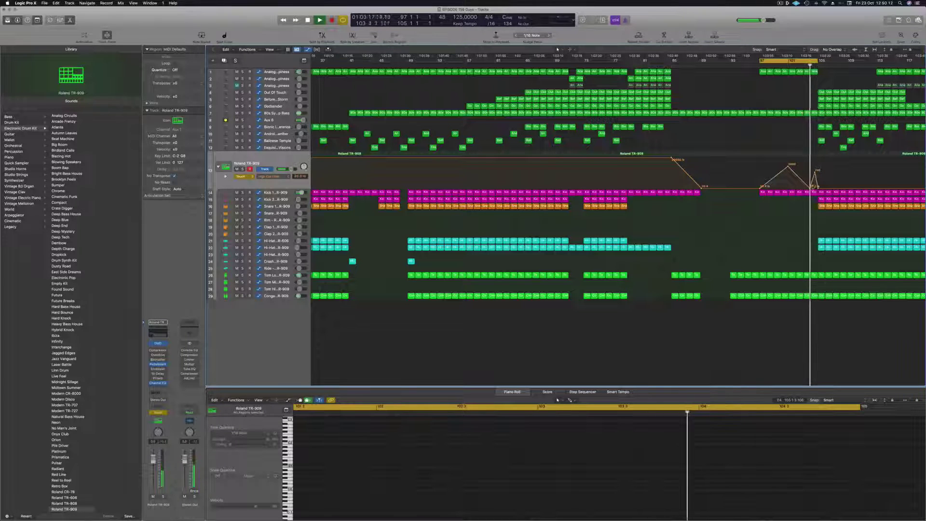
drag(809, 188, 810, 178)
key(Return)
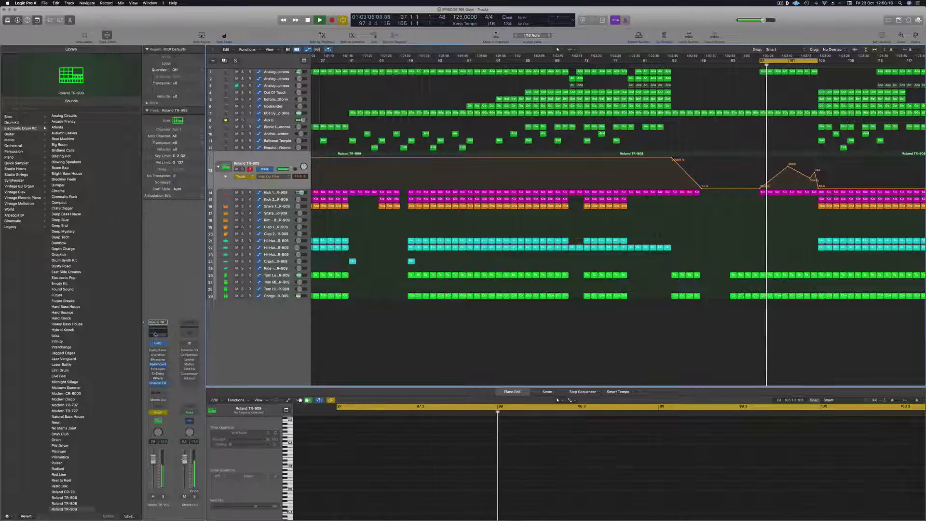
Step: Open the TR-909 Channel EQ, switch the track's automation to Read and move the EQ window clear of the automation lane
key(v)
drag(563, 78, 603, 217)
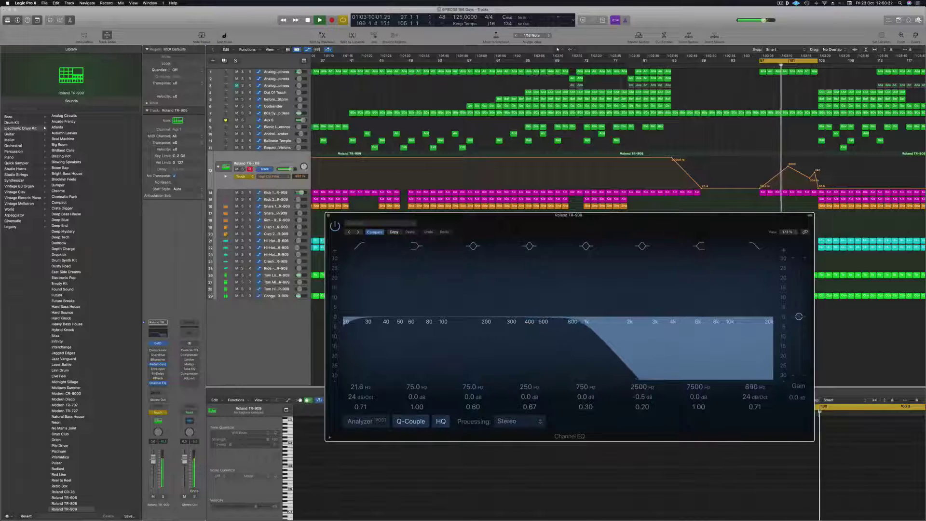
click(243, 176)
click(241, 170)
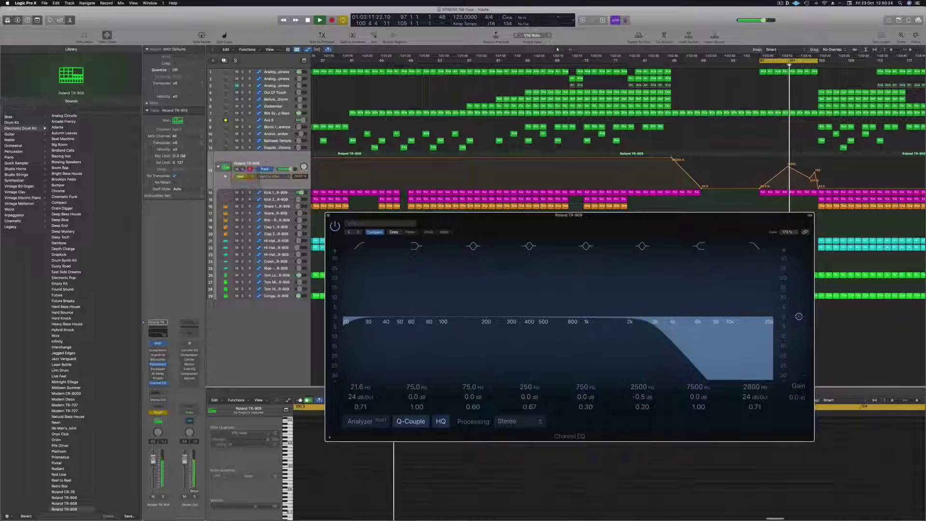
click(273, 176)
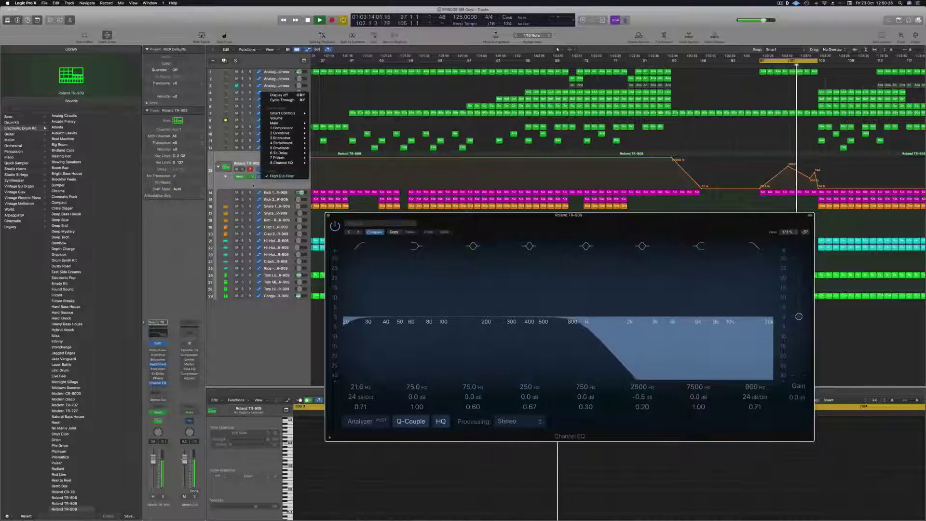
click(117, 369)
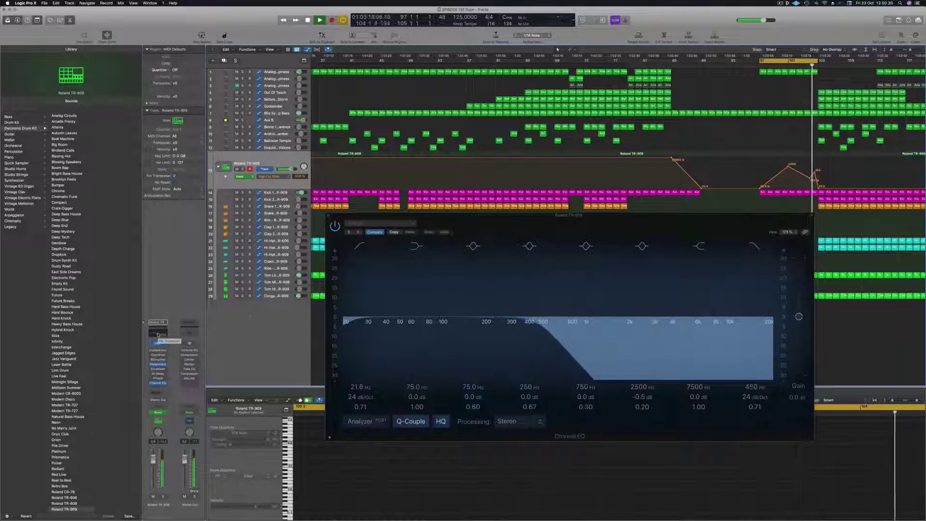
drag(675, 224, 612, 274)
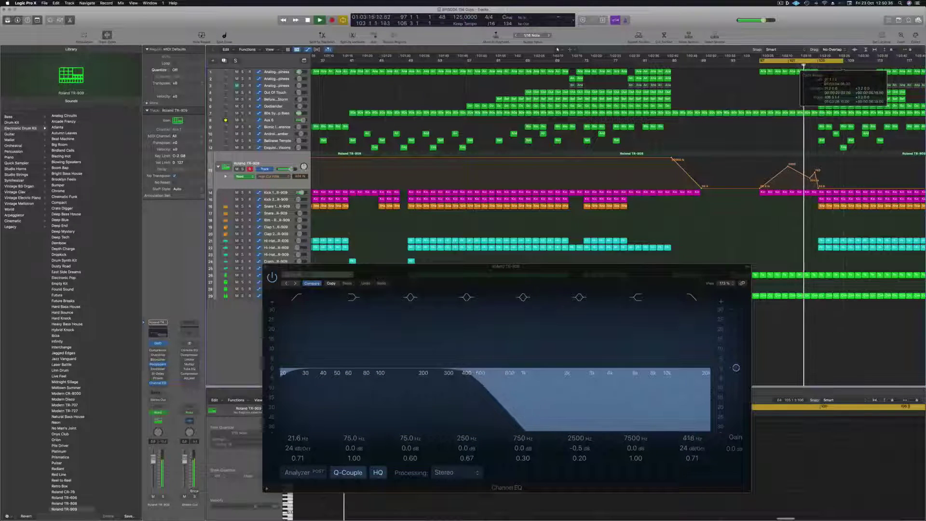
Step: Delete the synth regions on tracks 4–6 and the Kick 2, snare, hi-hat, tom and conga regions between bars 105 and 107
drag(822, 85, 821, 108)
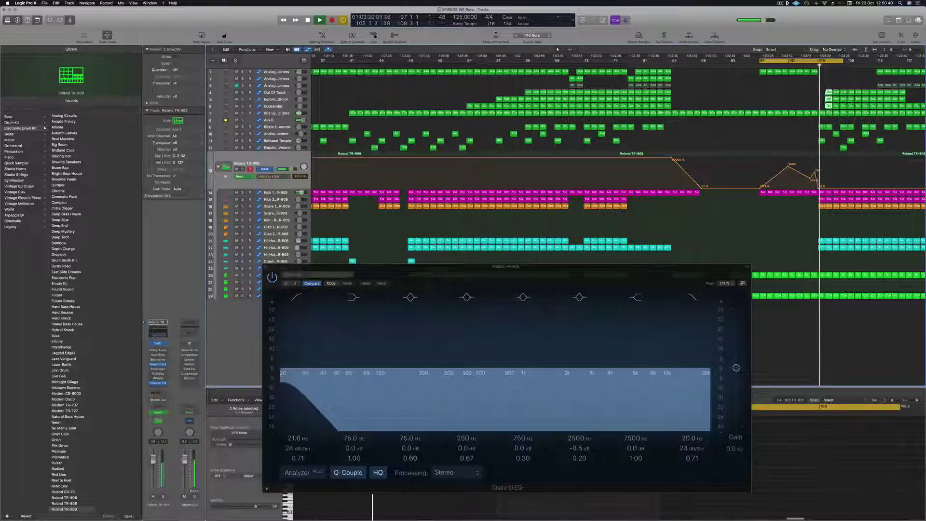
click(810, 65)
drag(817, 197, 827, 267)
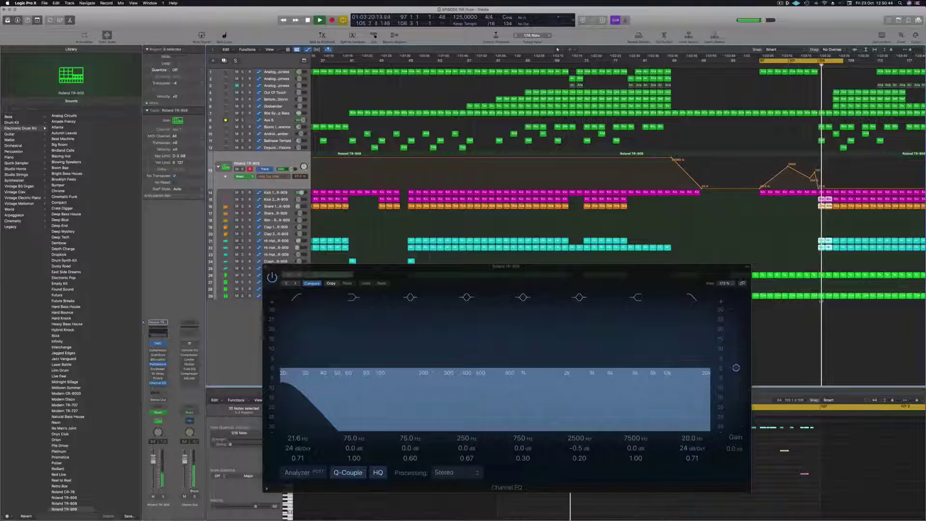
click(826, 259)
drag(825, 201, 828, 201)
key(Delete)
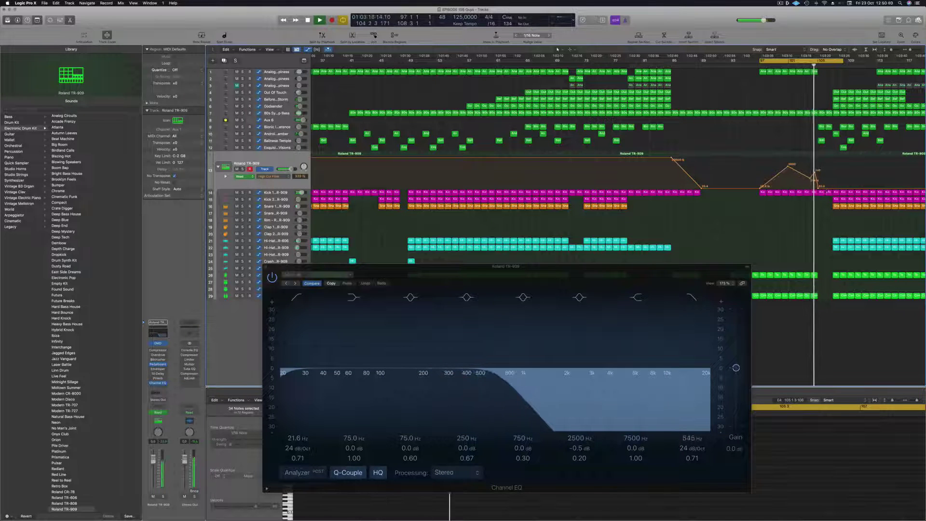
Step: Delete the Kick 1 regions between bars 105 and 107 and reopen the high cut filter automation to 20000 Hz at bar 105
key(super+Right)
key(super+Right)
key(super+Right)
key(super+Right)
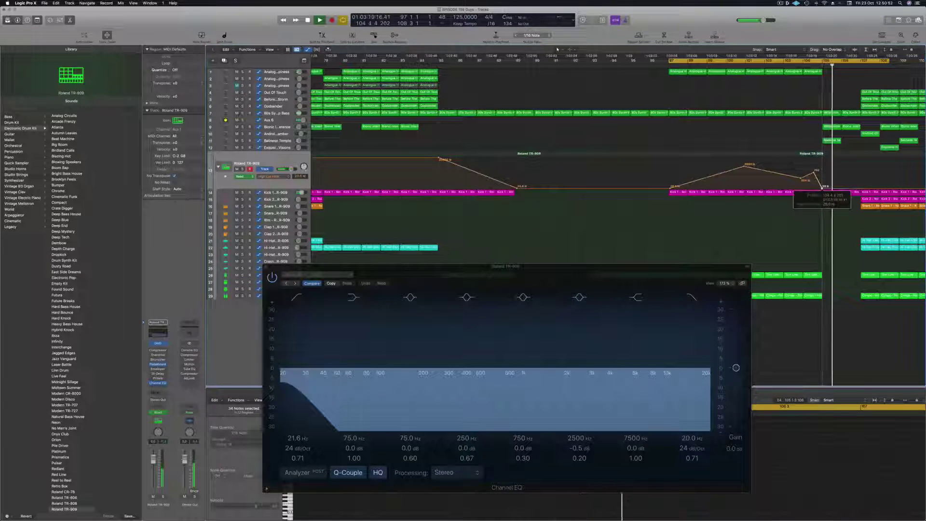
click(831, 192)
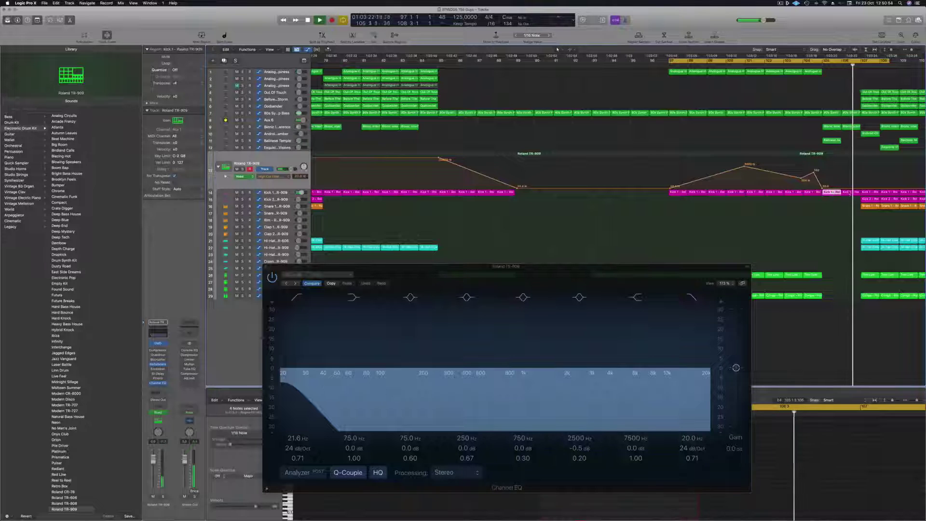
key(Right)
key(Delete)
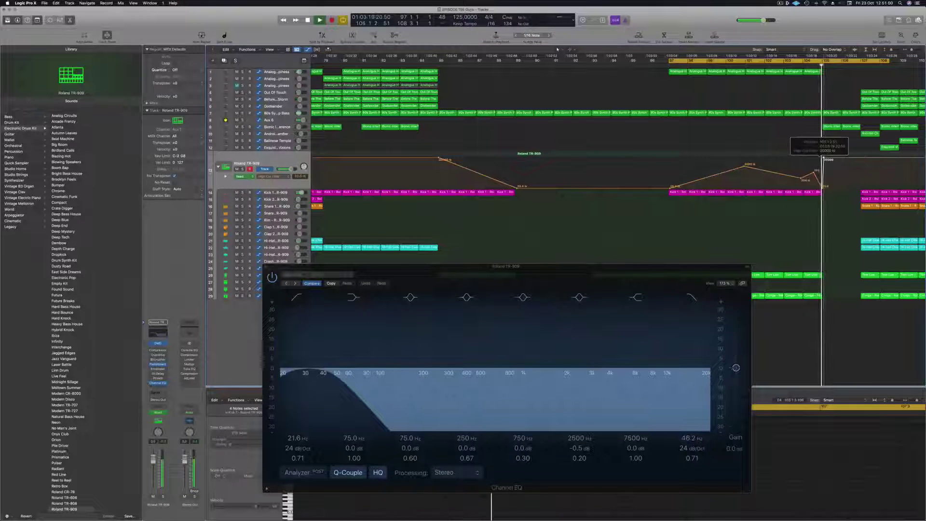
Step: Examine the wider arrangement around the breakdown while the looped section from bar 97 plays
key(super+Left)
key(super+Left)
key(super+Left)
key(super+Left)
key(super+Left)
key(super+Left)
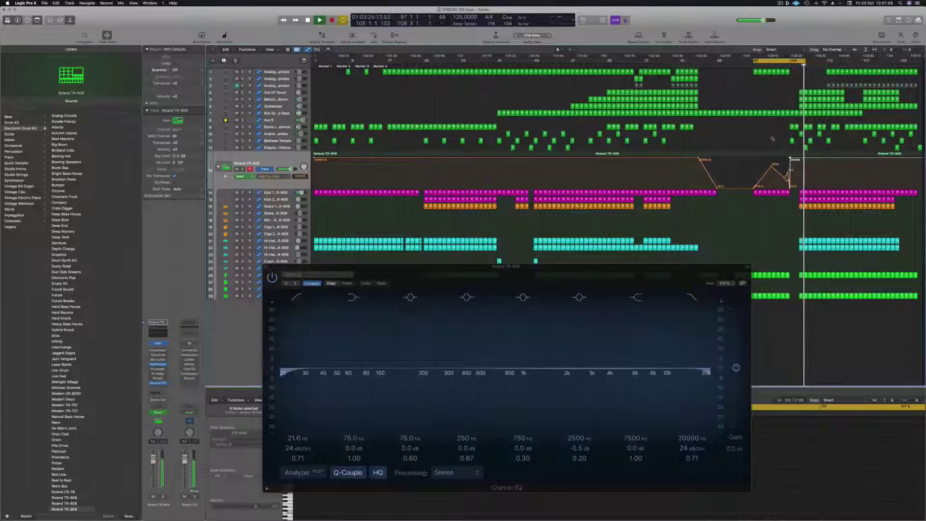
key(super+Right)
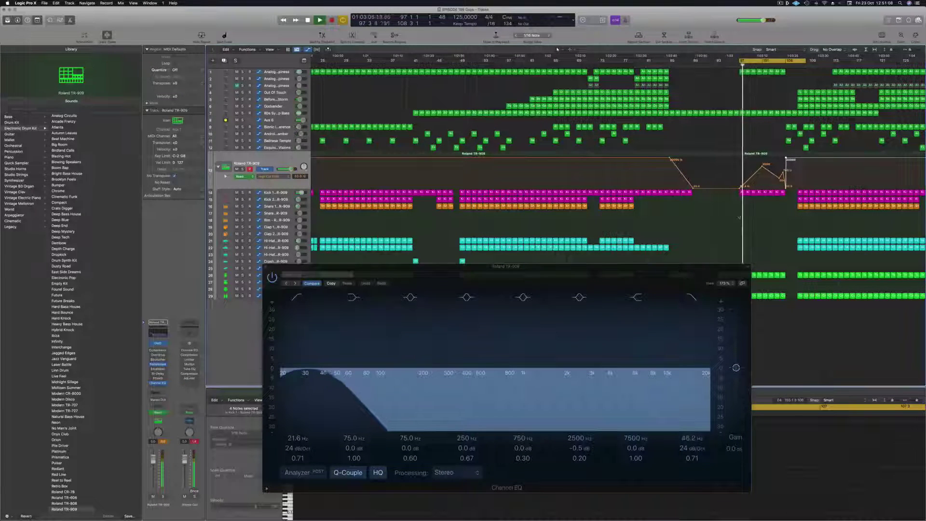
Step: Close the Channel EQ window and copy the crash region to the drum re-entry at bar 107
click(268, 267)
drag(462, 261, 800, 261)
scroll(762, 257, left, 3)
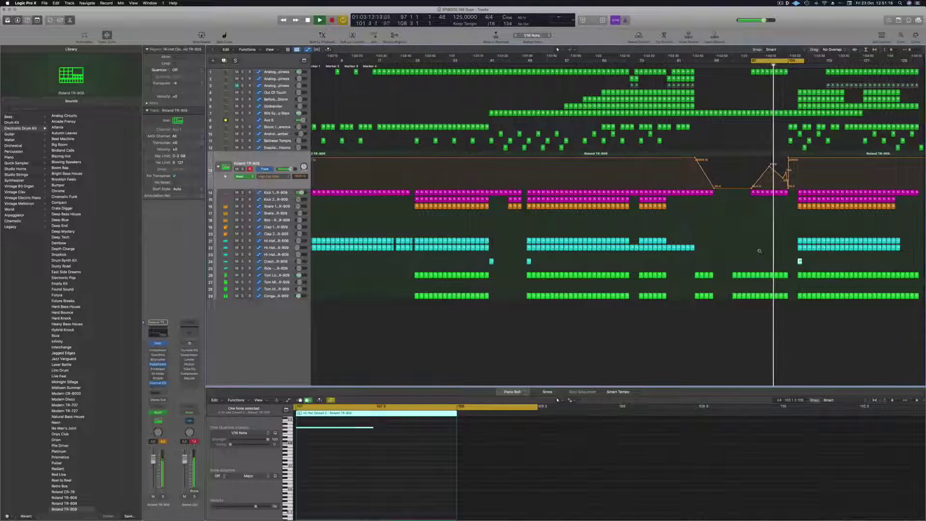
key(super+Right)
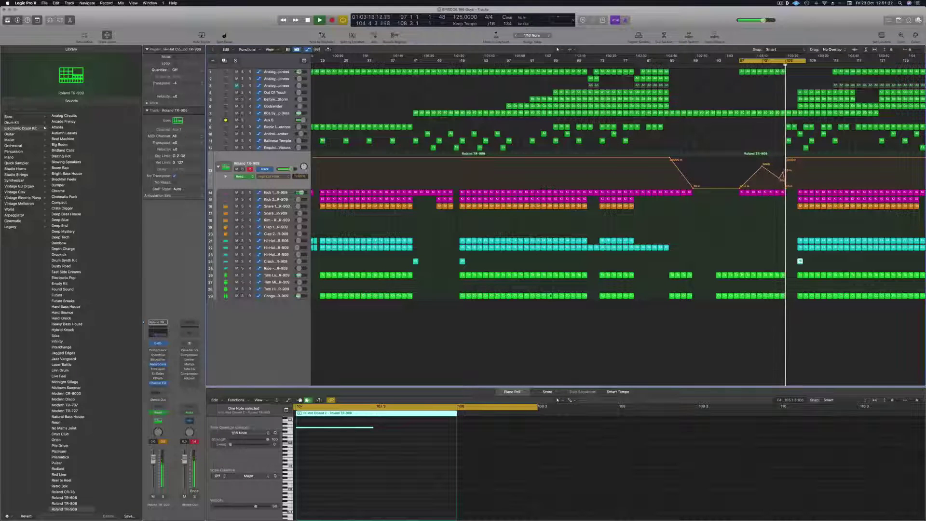
key(super+Right)
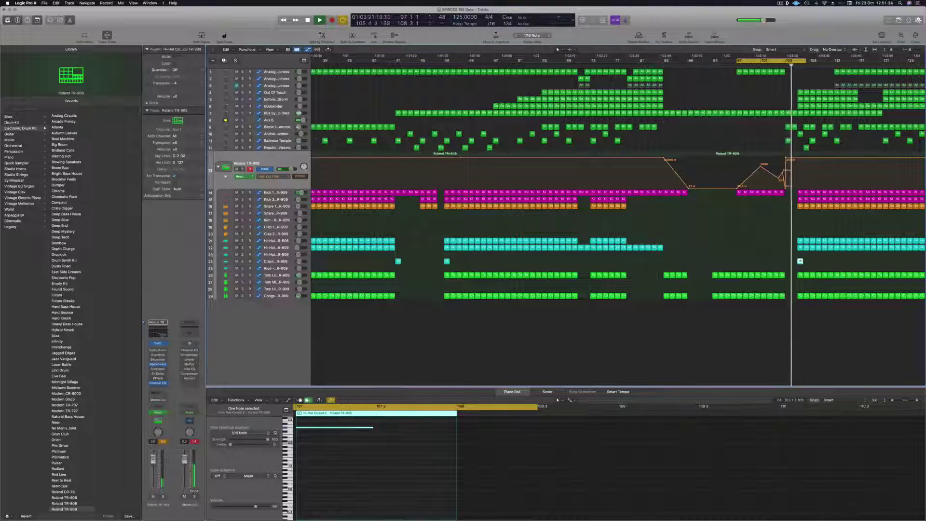
click(800, 260)
click(801, 261)
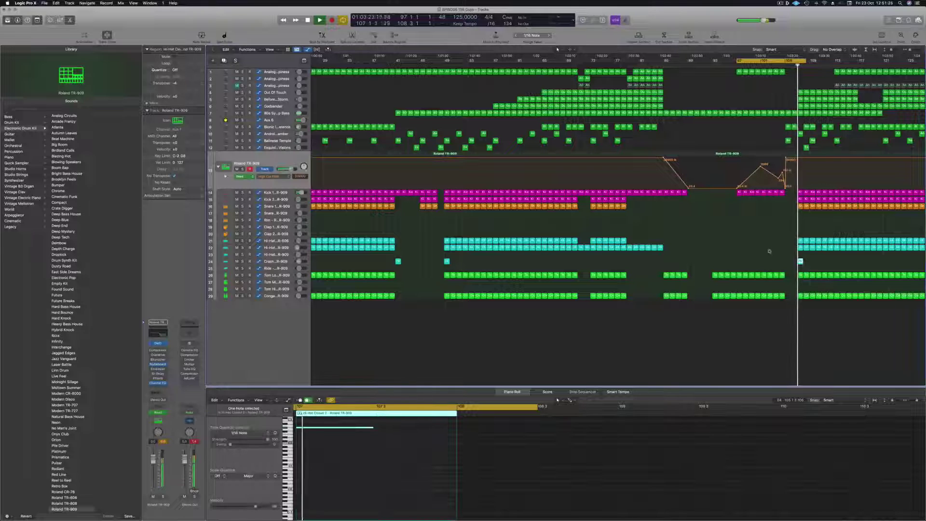
Step: Show the Aux 6 automation lane and move the peak of the breakdown ramp to bar 107
key(super+Left)
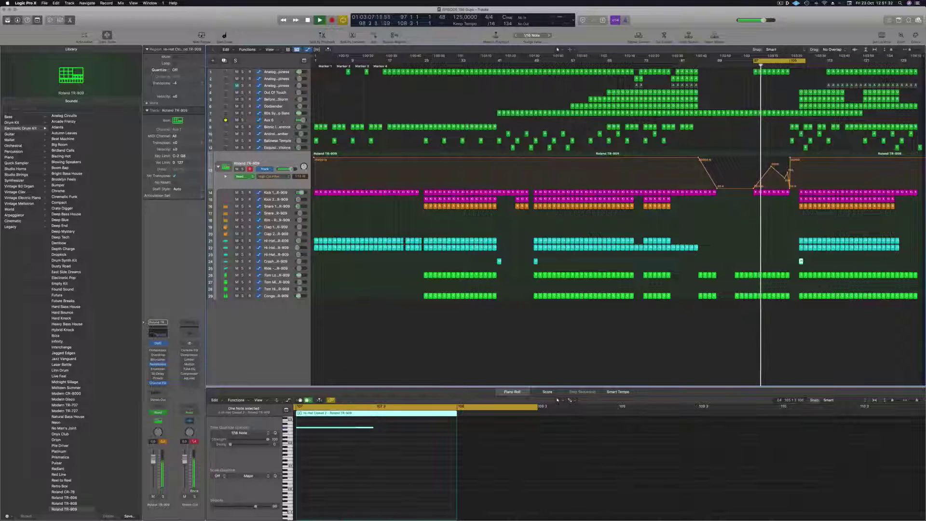
click(283, 114)
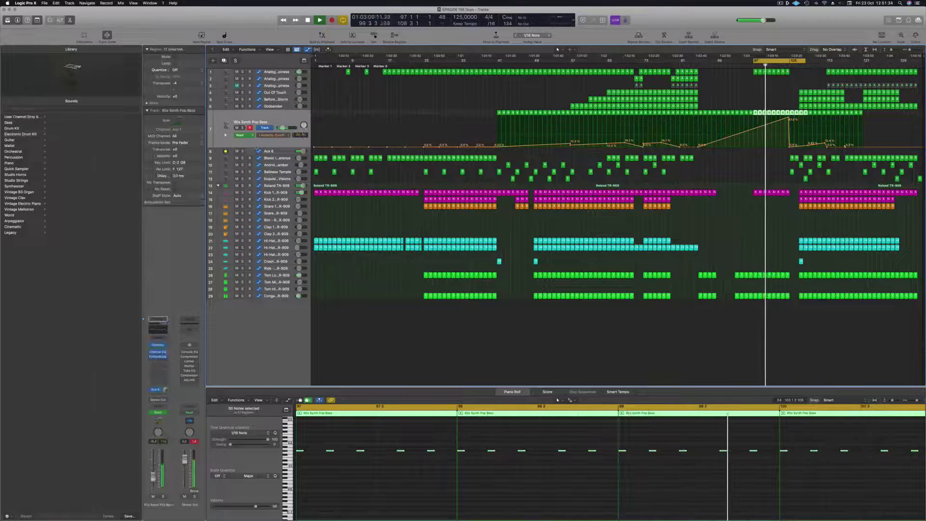
click(275, 151)
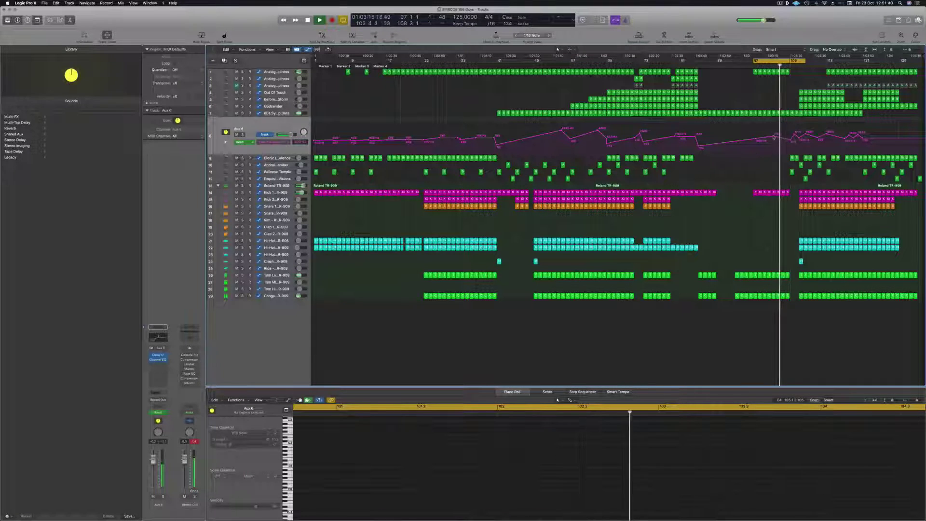
click(773, 136)
drag(794, 135, 796, 132)
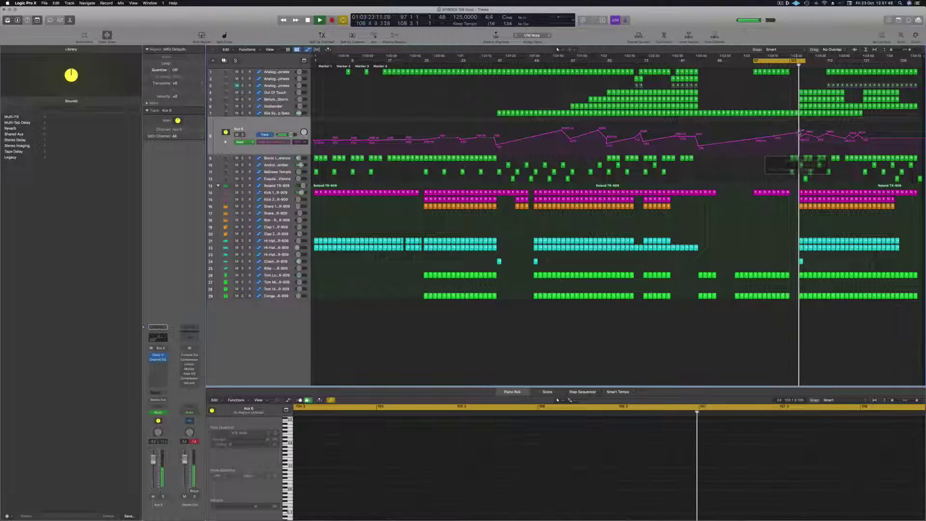
Step: Copy Analogue Happiness regions on tracks 1 and 2 across the bar 105–112 stretch and delete the copies at bar 106
mouse_move(798, 71)
mouse_down()
mouse_move(783, 72)
mouse_move(792, 75)
mouse_up()
drag(700, 80, 821, 73)
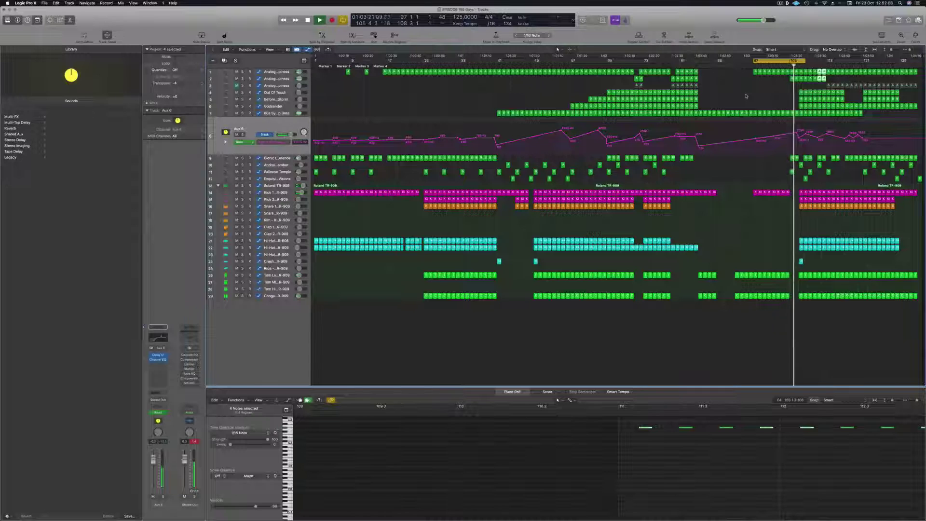
click(785, 64)
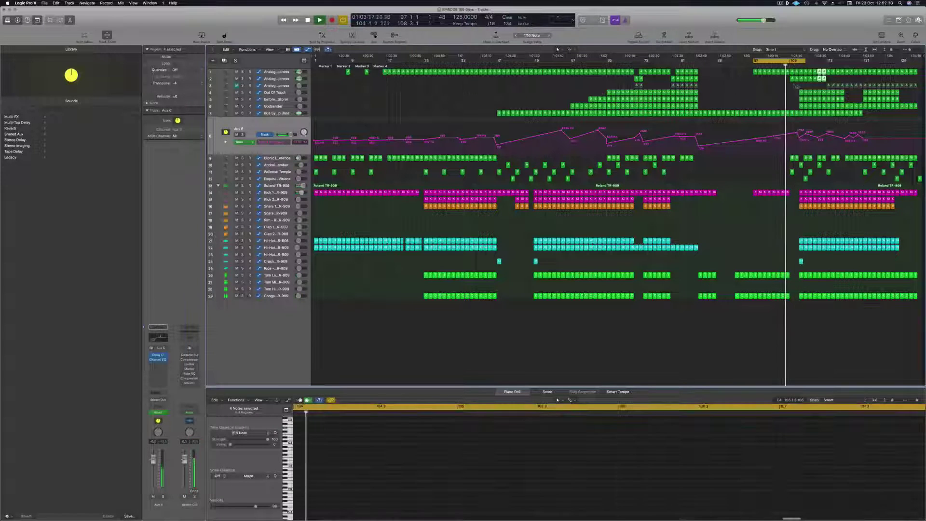
drag(797, 87, 798, 75)
click(784, 86)
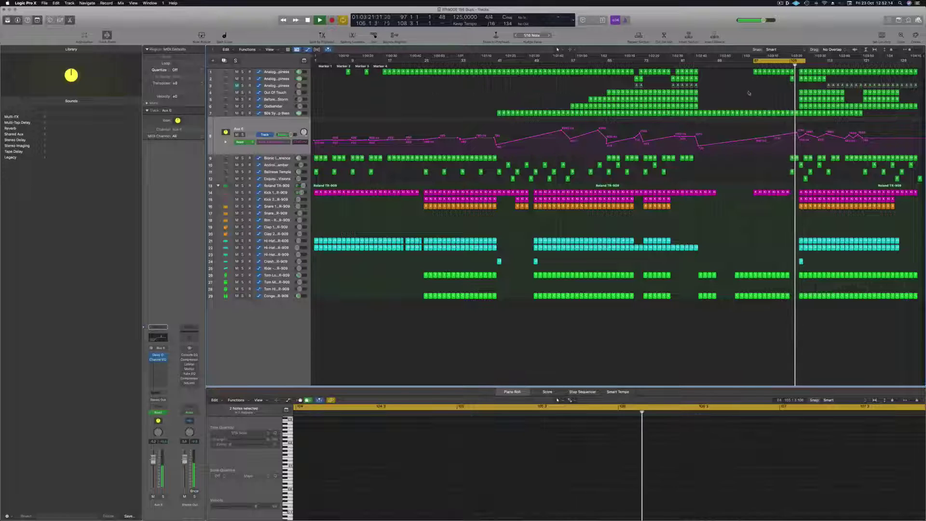
Step: Delete the 80s Synth Pop Bass regions in bars 105 and 106 and copy the bar 107 crash to bar 105
click(797, 114)
key(BackSpace)
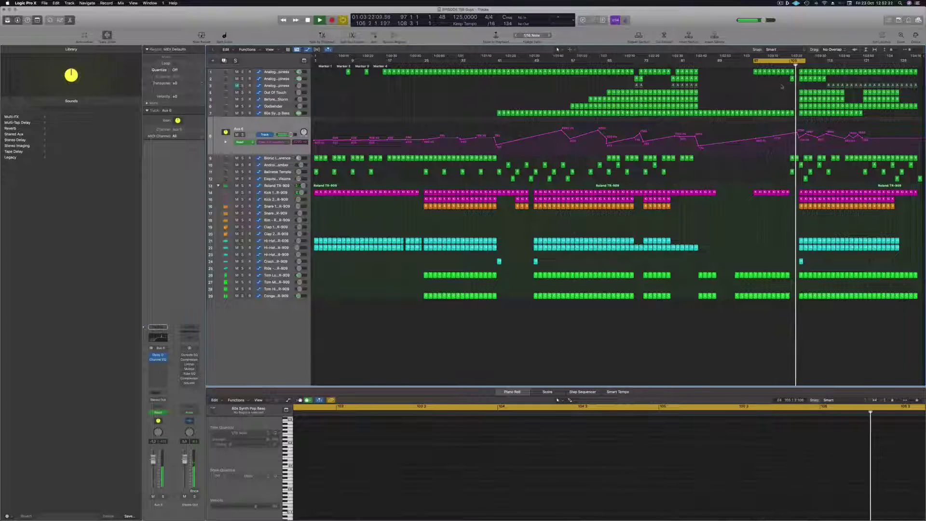
click(791, 114)
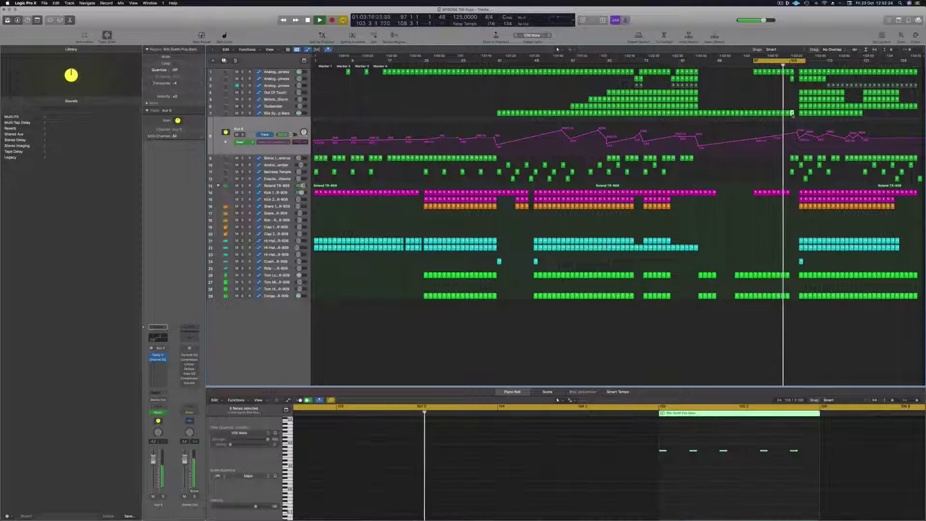
key(Delete)
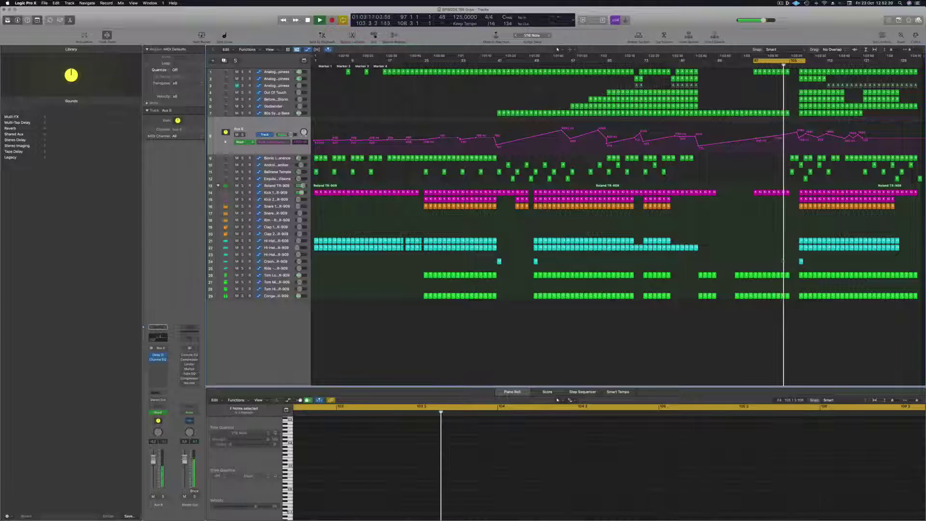
drag(800, 262, 792, 261)
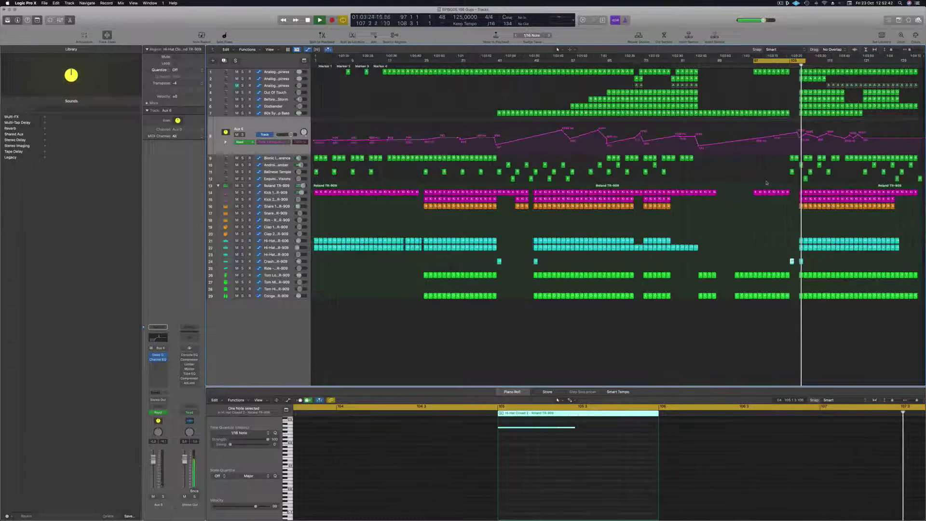
Step: Extend the cycle range to about bar 125 and copy six Analogue Happiness regions on track 2 into bars 113–118
drag(804, 61, 881, 61)
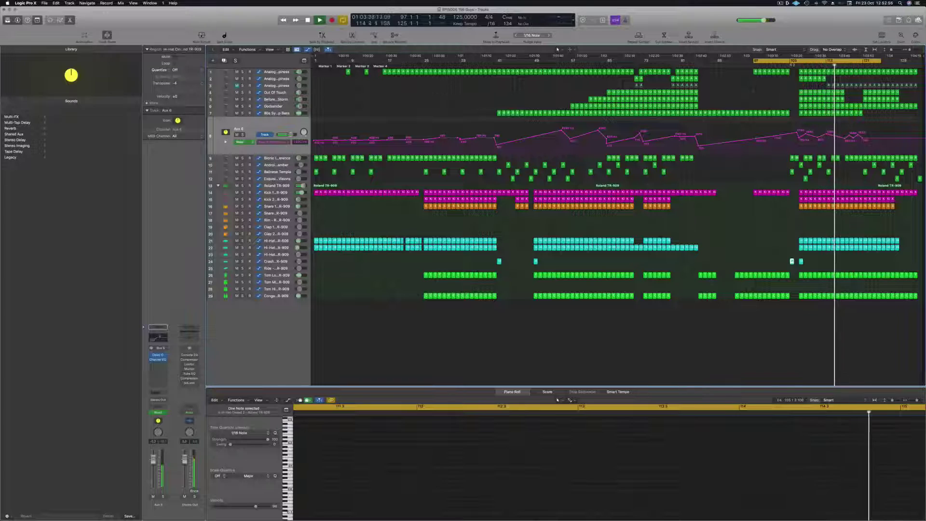
click(792, 64)
mouse_move(828, 77)
mouse_down()
mouse_move(802, 79)
mouse_move(829, 79)
mouse_up()
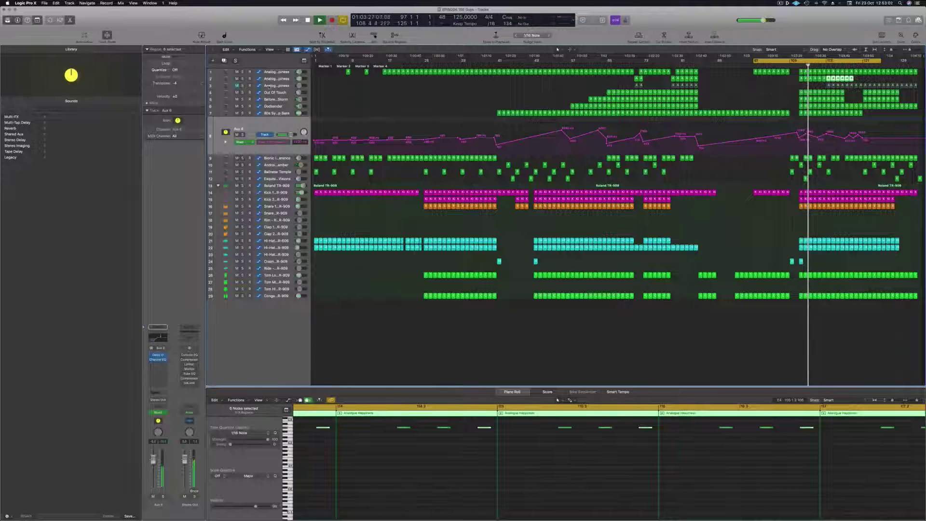
Step: Delete the muted third Analogue Happiness track together with its regions
click(269, 86)
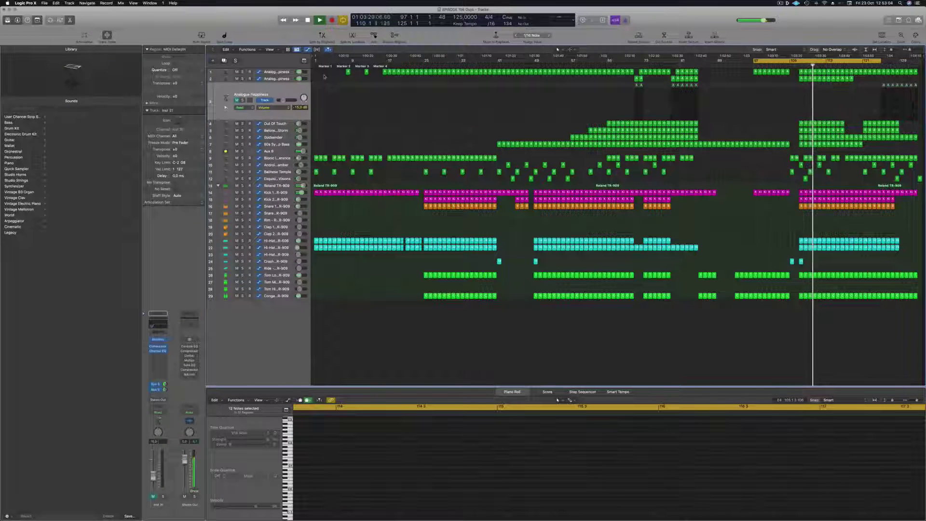
key(super+BackSpace)
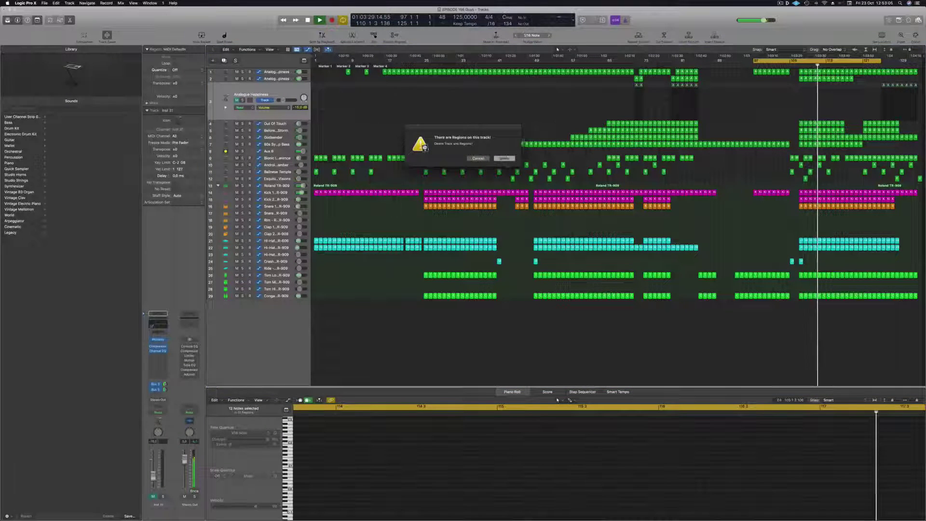
key(Return)
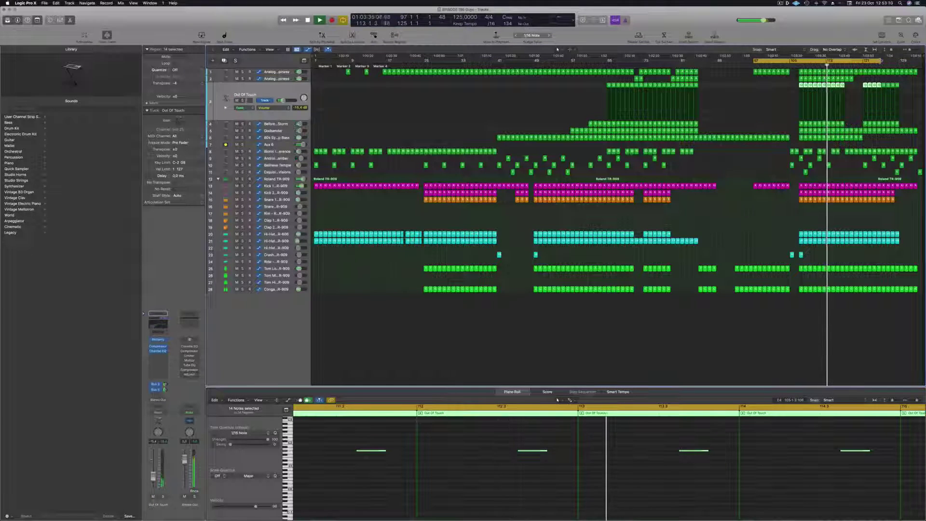
Step: Cycle bars 107 to 121 and copy the last two Analogue Happiness regions on track 2 to bars 119 and 120
drag(800, 64, 865, 64)
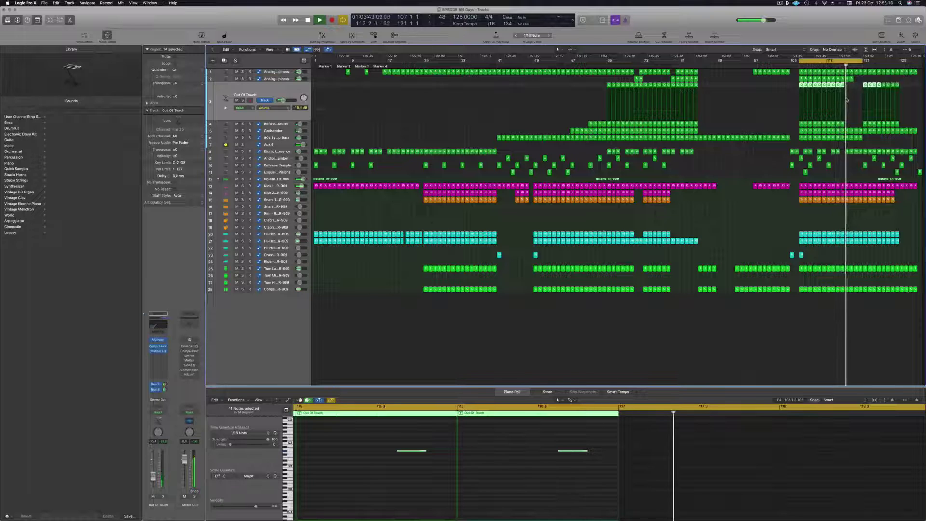
click(850, 79)
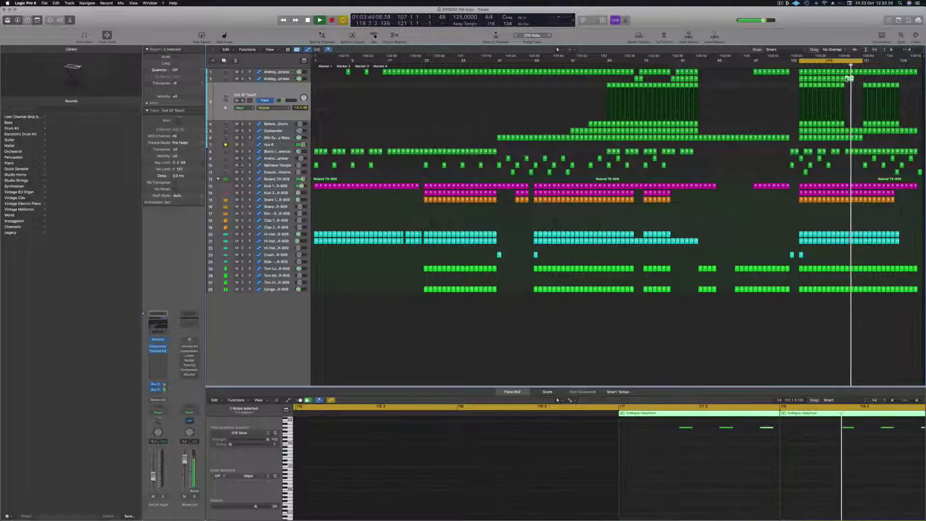
drag(849, 79, 857, 79)
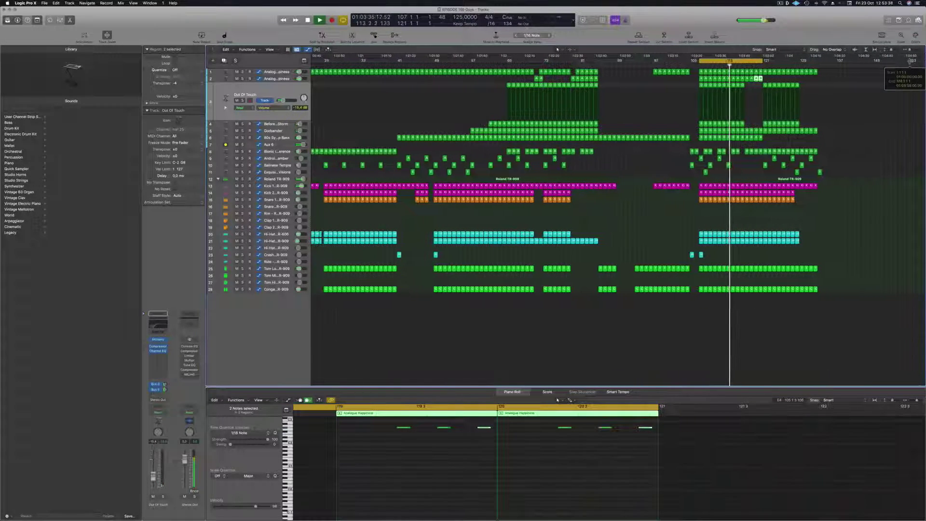
key(space)
key(space)
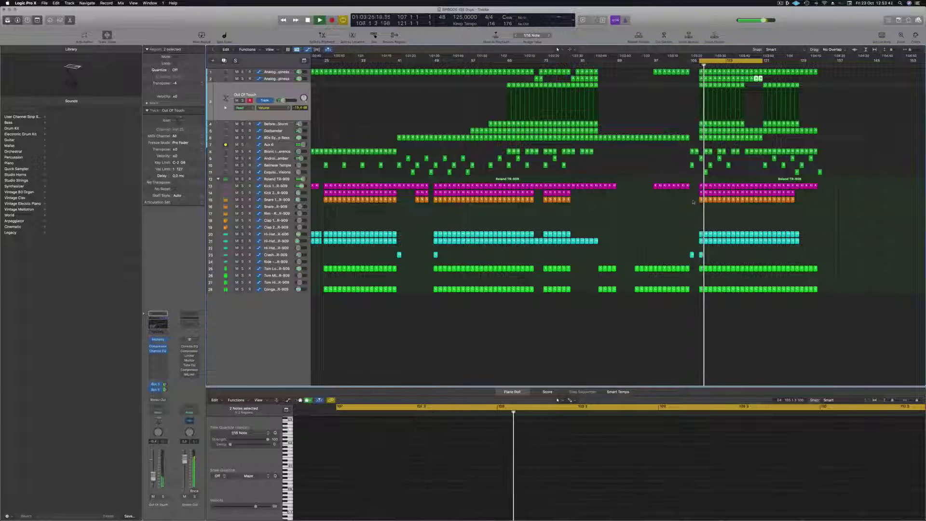
Step: Delete the track 9 region near bar 111 and the Balinese Temple region near bar 113
click(737, 169)
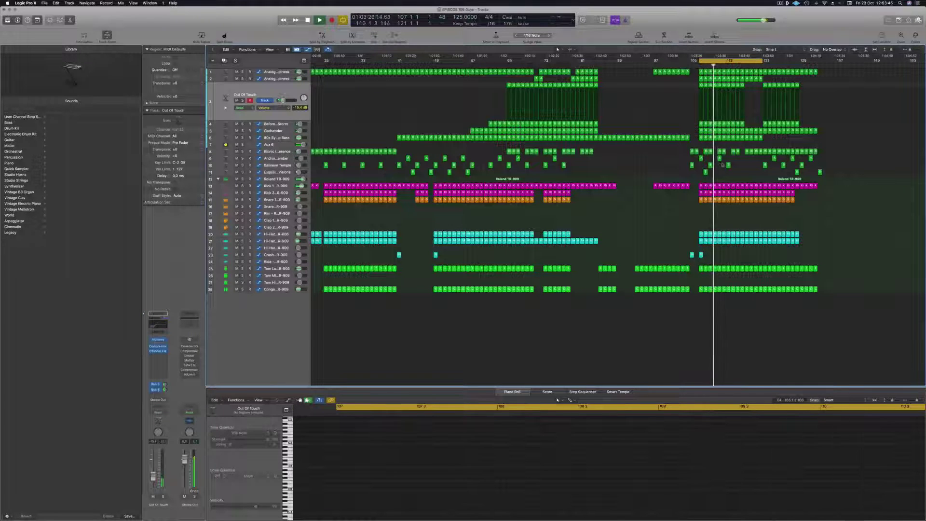
click(719, 158)
shift+click(728, 165)
key(BackSpace)
key(super+Right)
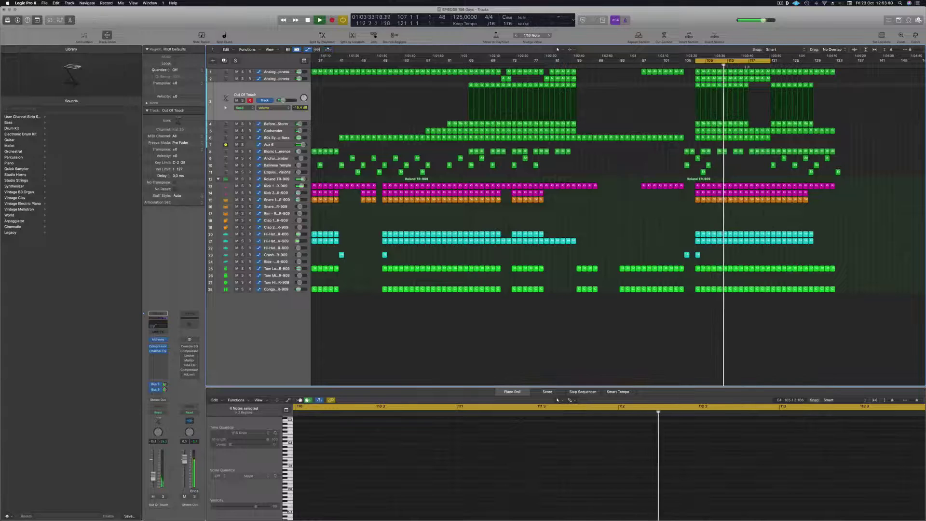
key(super+Left)
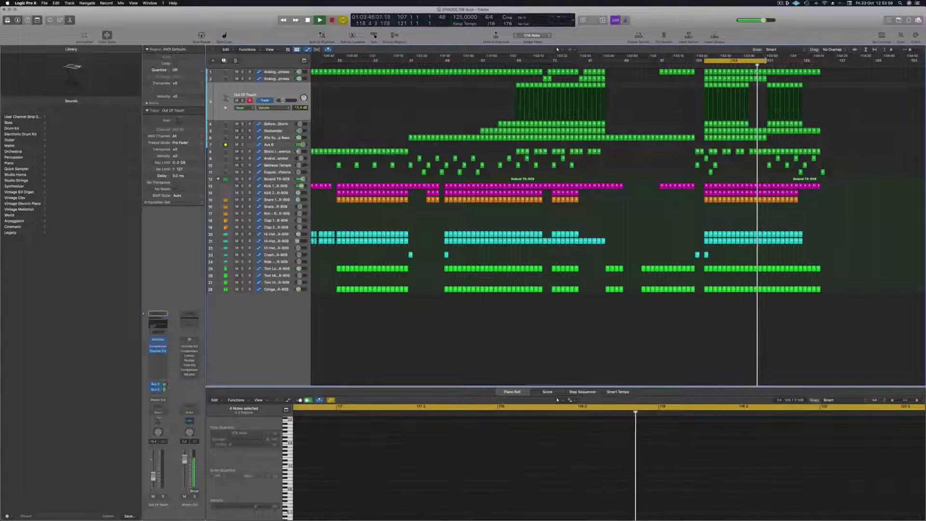
Step: Copy four Analogue Happiness regions on track 2 to bars 121–124 and extend the cycle range to bar 125
mouse_move(767, 81)
mouse_down()
mouse_move(749, 79)
mouse_move(772, 81)
mouse_up()
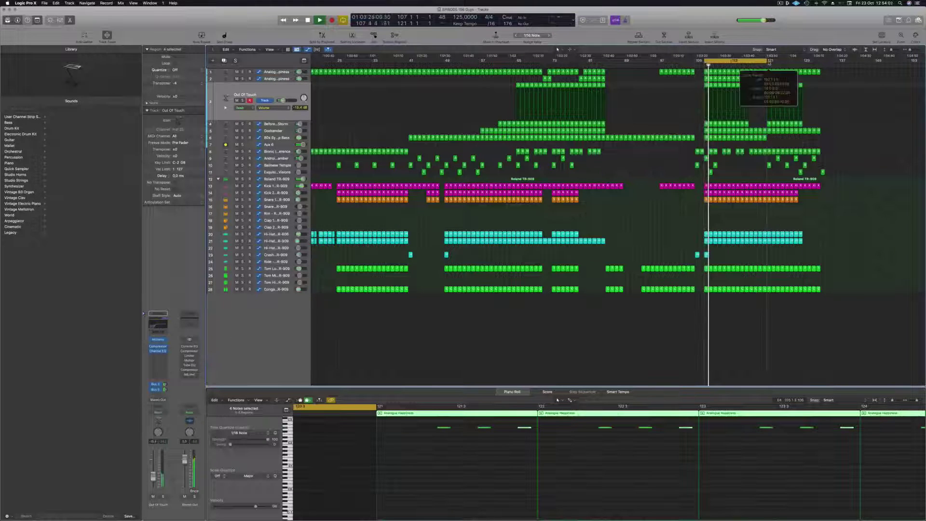
drag(767, 60, 784, 61)
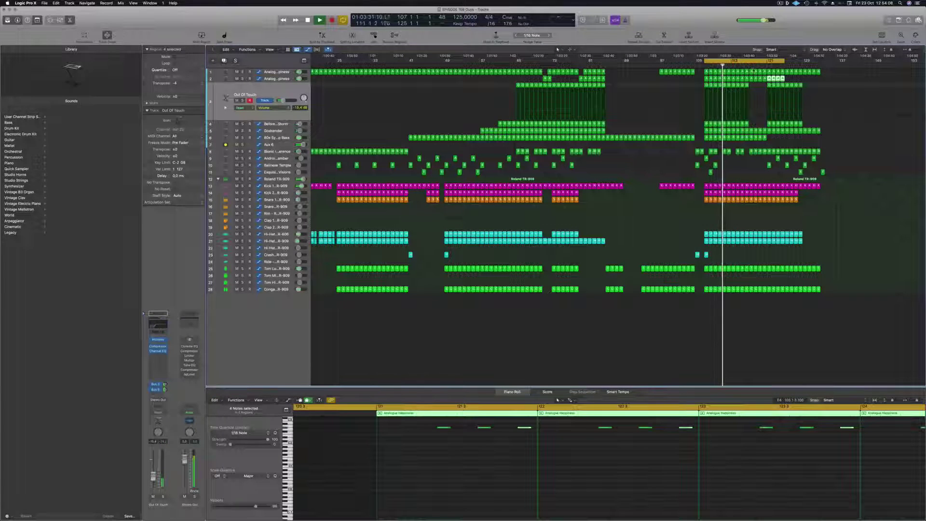
click(856, 147)
click(765, 64)
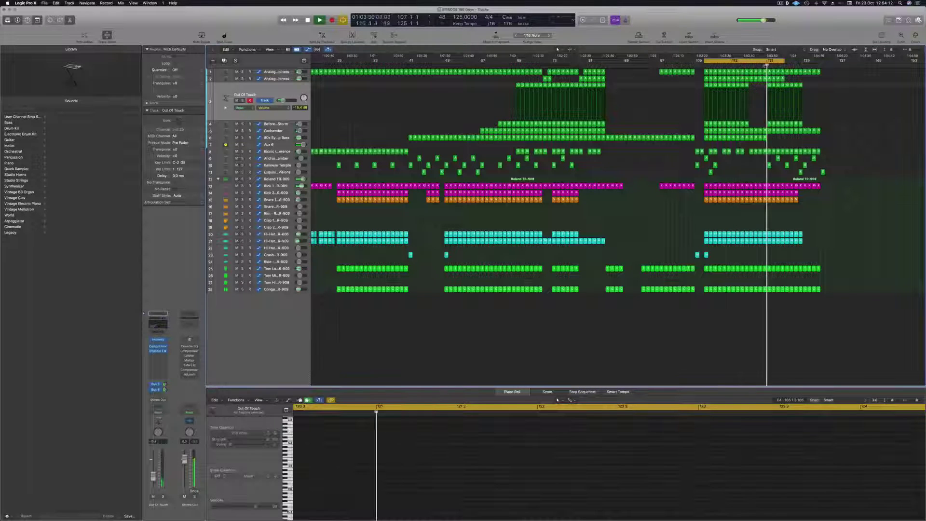
key(super+Left)
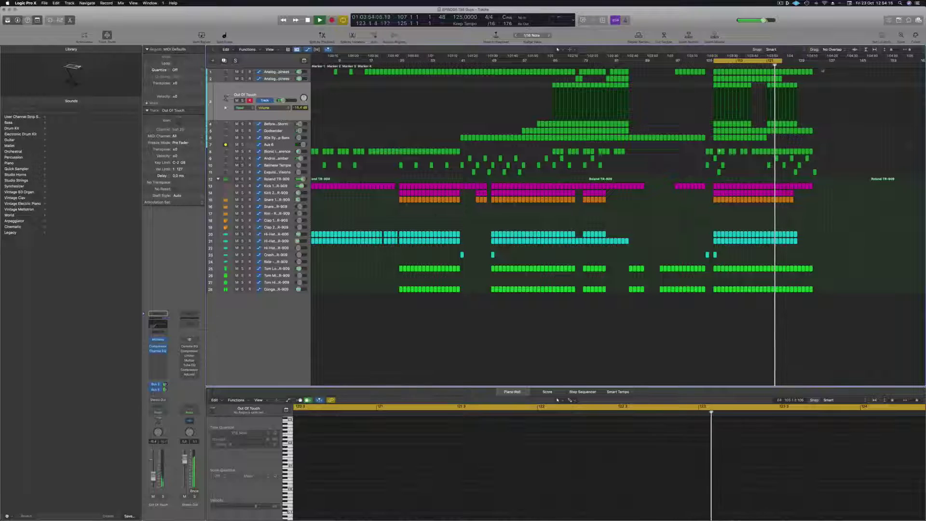
Step: Copy four more Analogue Happiness regions on track 2 to bars 125–128 and extend the cycle range to about bar 137
mouse_move(799, 80)
mouse_down()
mouse_move(768, 80)
mouse_move(784, 83)
mouse_up()
click(767, 63)
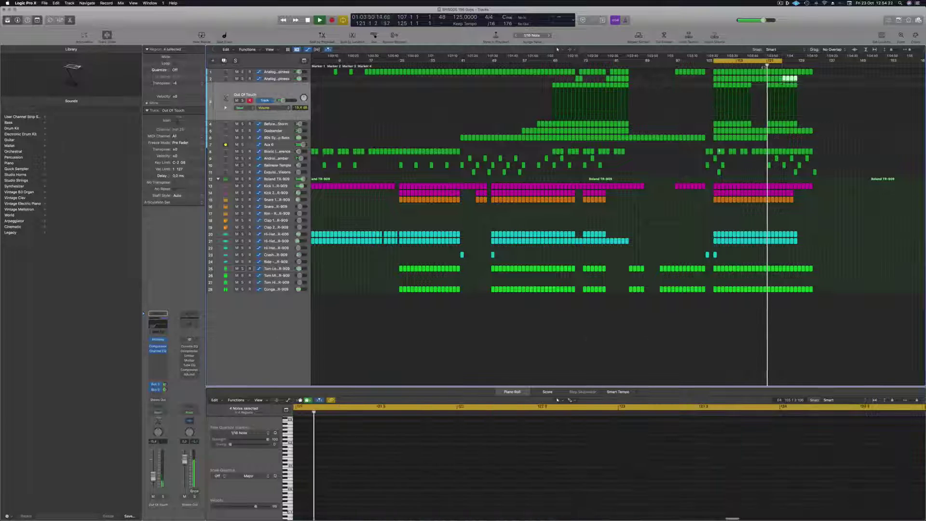
key(super+Left)
drag(743, 60, 785, 61)
click(755, 63)
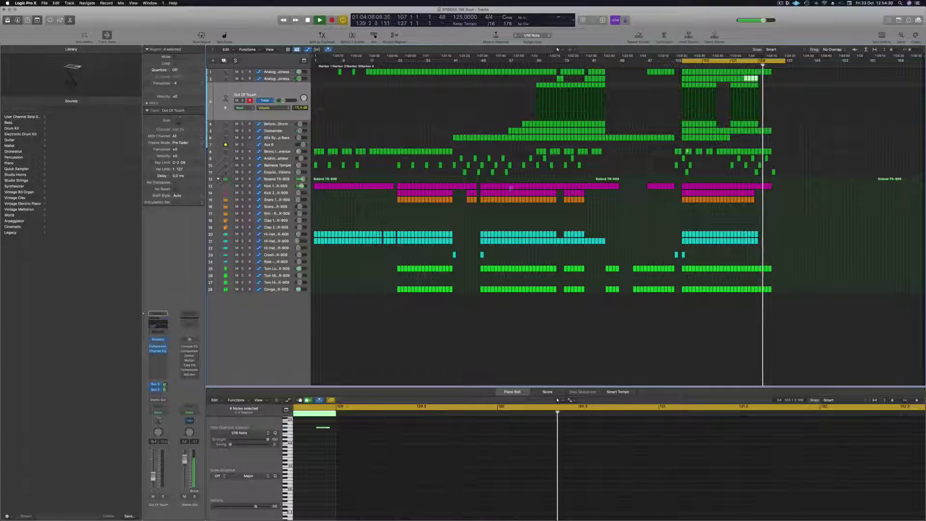
Step: Copy the regions of all tracks between bars 25 and 41 to bar 133 and resume playback
click(397, 64)
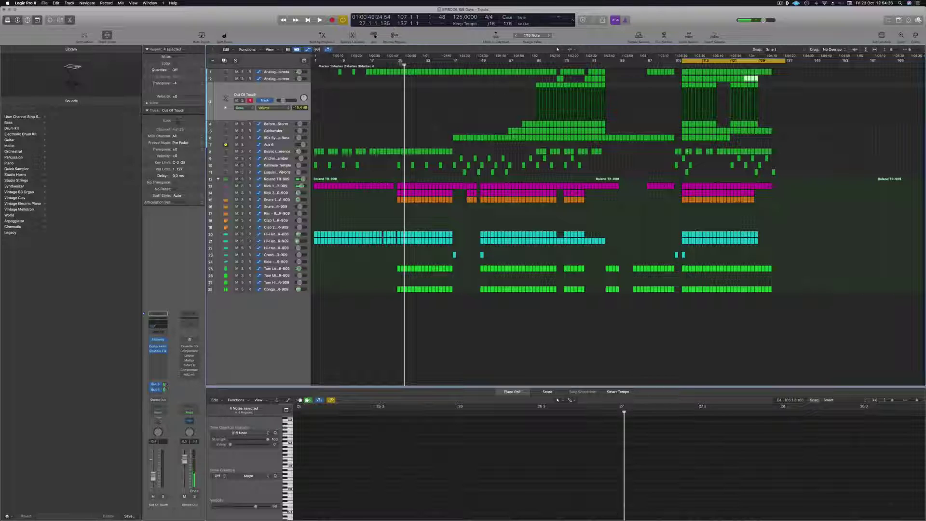
drag(397, 294, 450, 54)
drag(402, 75, 775, 72)
key(space)
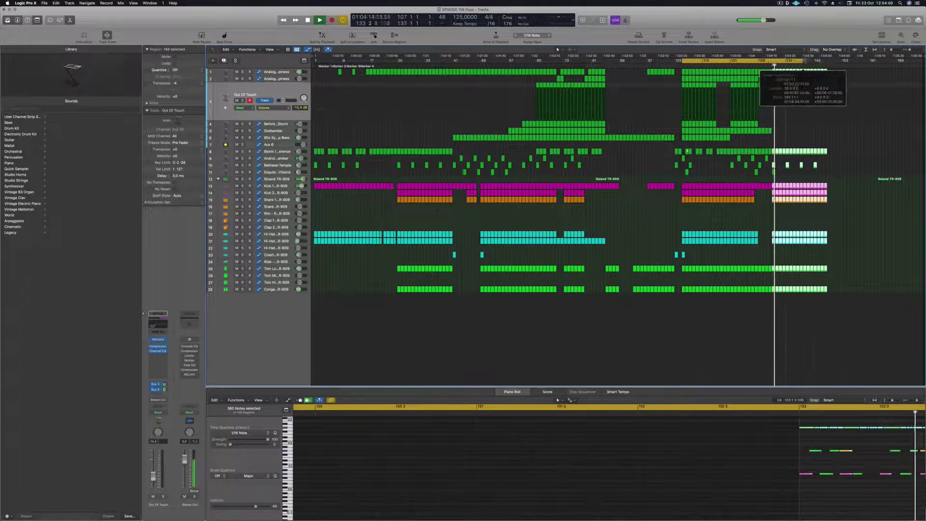
Step: Set the cycle range to bars 133–149 and repeat that section's regions on all tracks from bar 149
click(833, 89)
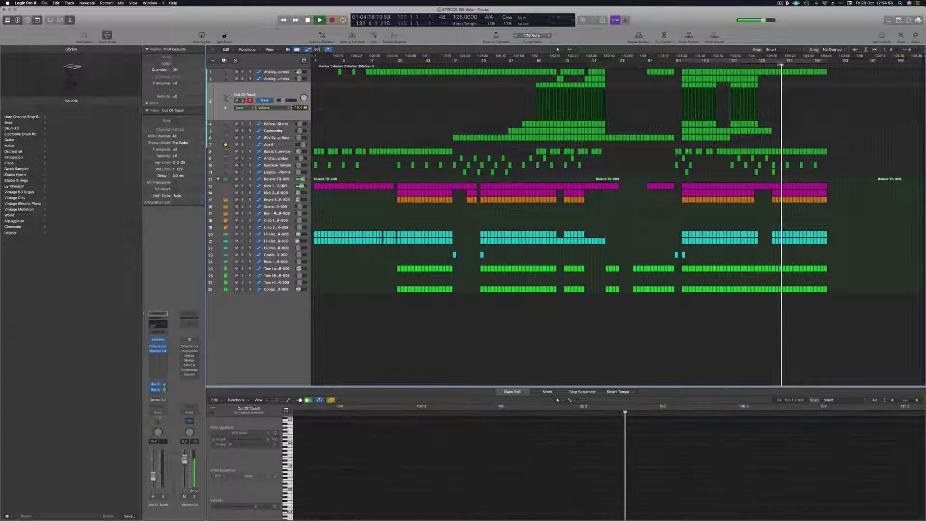
drag(774, 62, 827, 63)
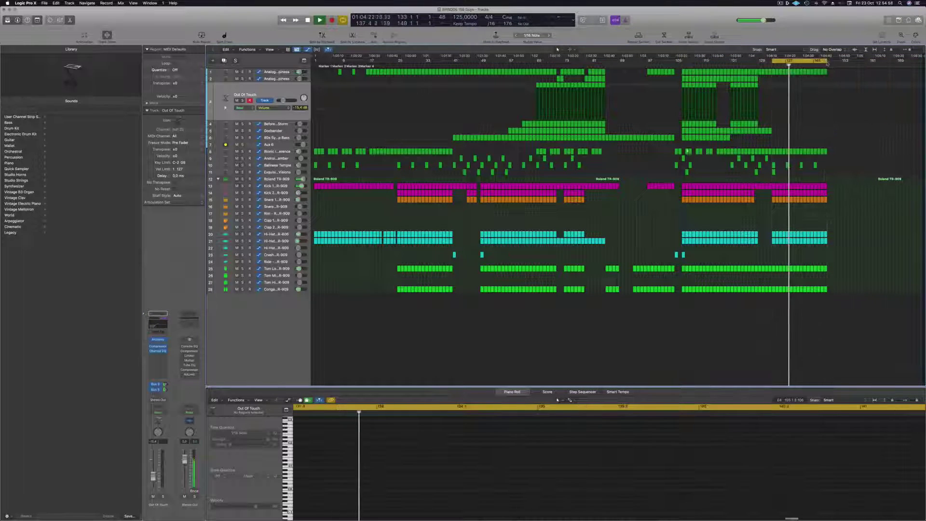
key(super+r)
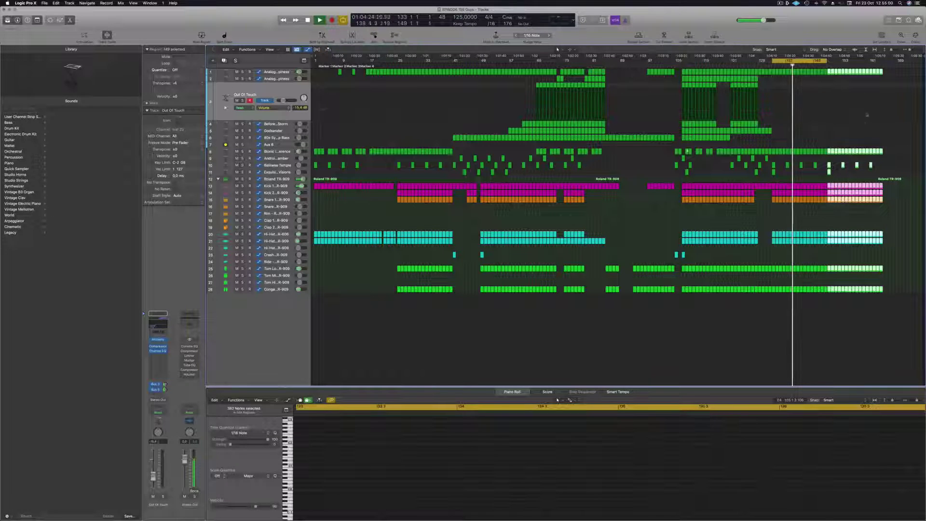
Step: Delete the repeated Analogue Happiness regions on track 1 from bar 149 onward
click(889, 70)
click(835, 72)
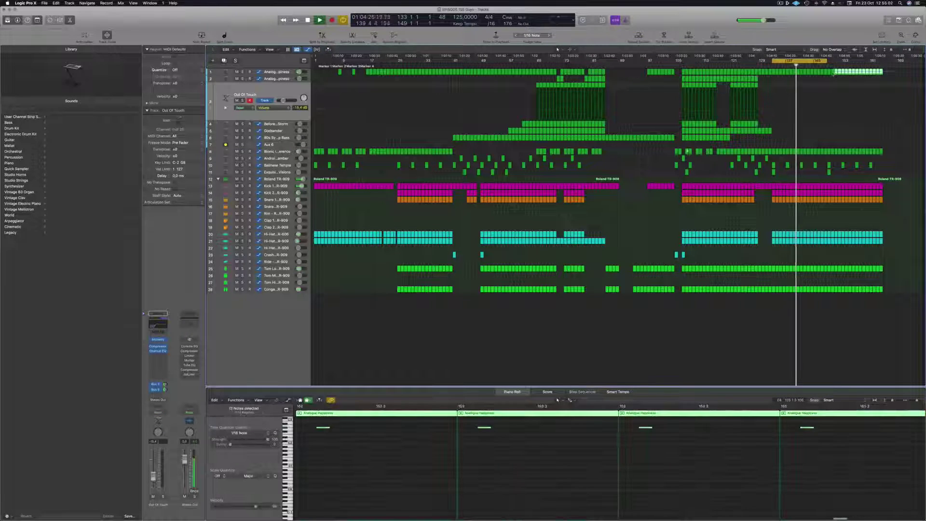
key(Delete)
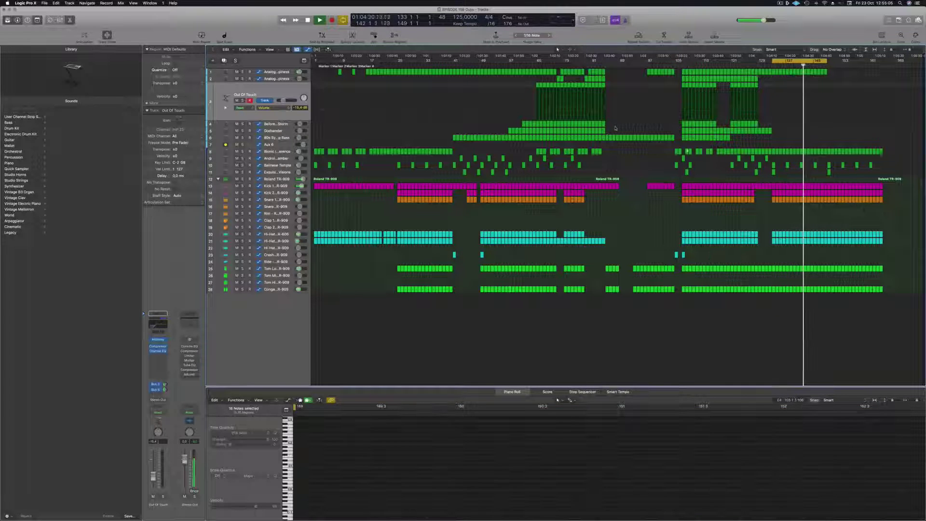
Step: Copy the last four bars of regions before bar 85 on tracks 2–5 to bar 149 and extend the cycle range to bar 153
drag(613, 75, 830, 125)
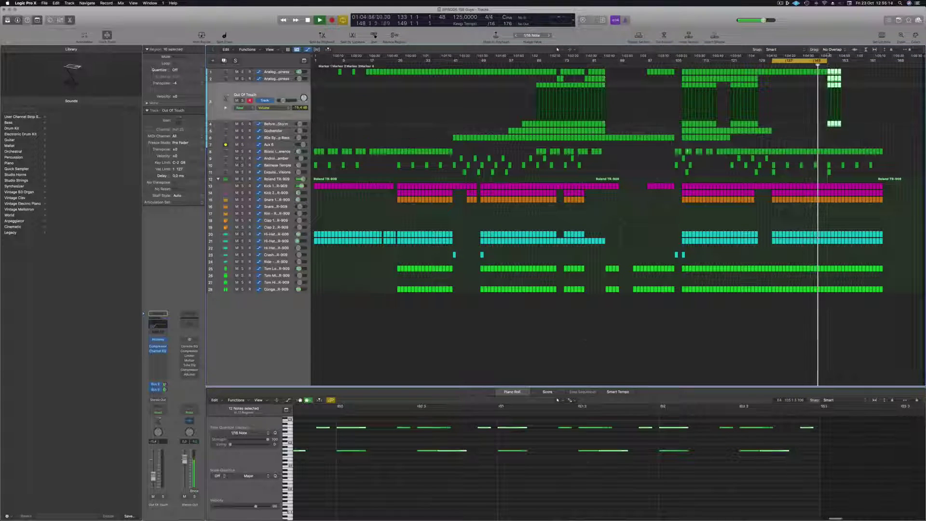
key(super+z)
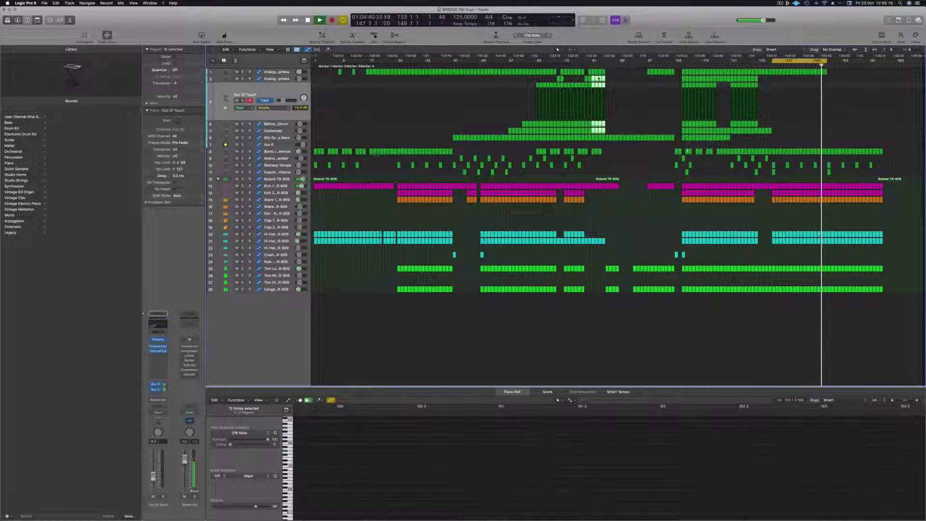
drag(595, 79, 838, 85)
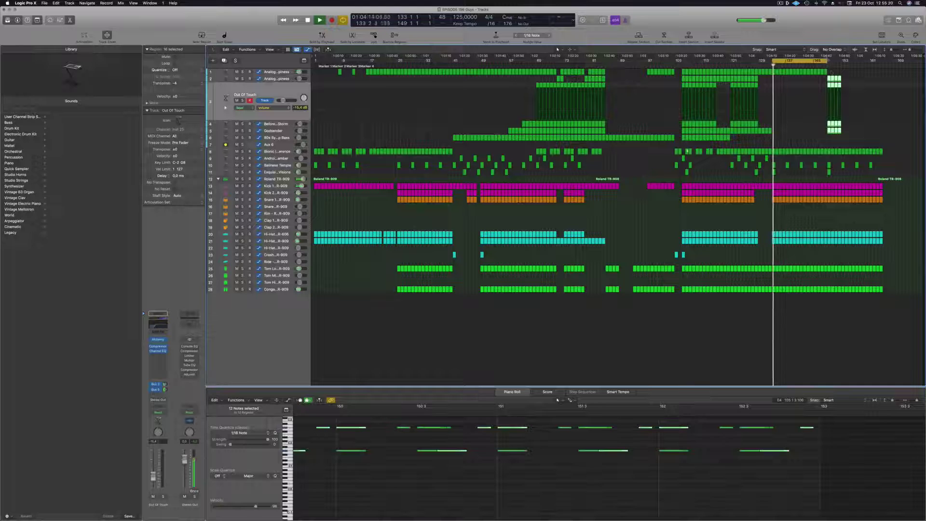
click(828, 65)
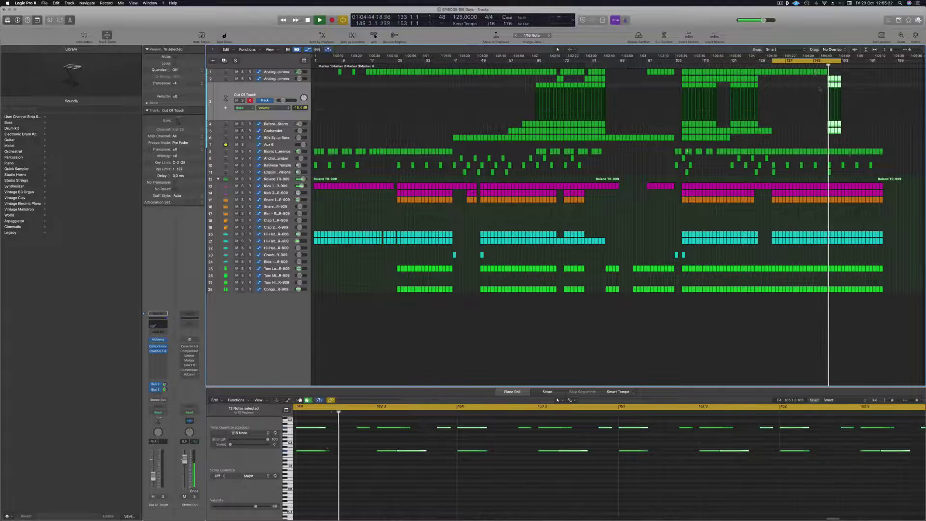
Step: Delete the four copied regions on track 2 at bars 149–153 and play from about bar 148
scroll(869, 87, up, 4)
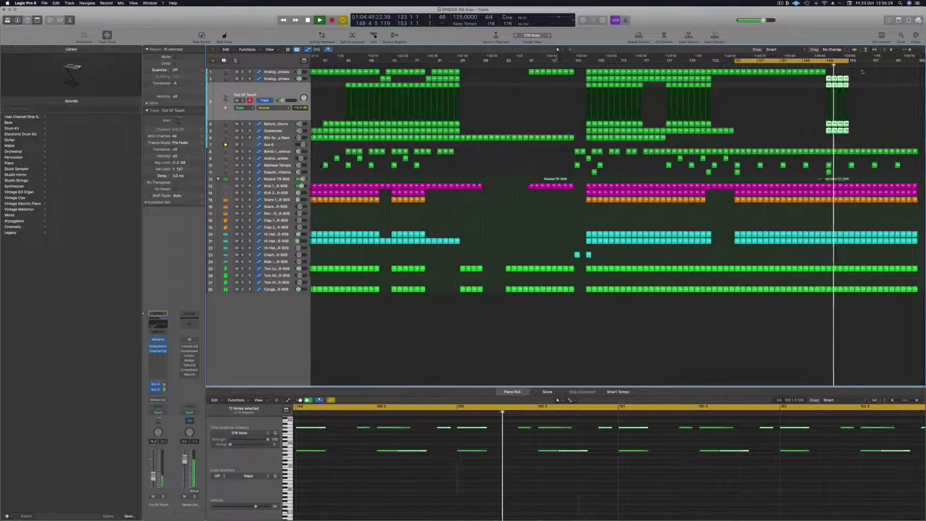
click(824, 80)
drag(824, 80, 823, 148)
key(BackSpace)
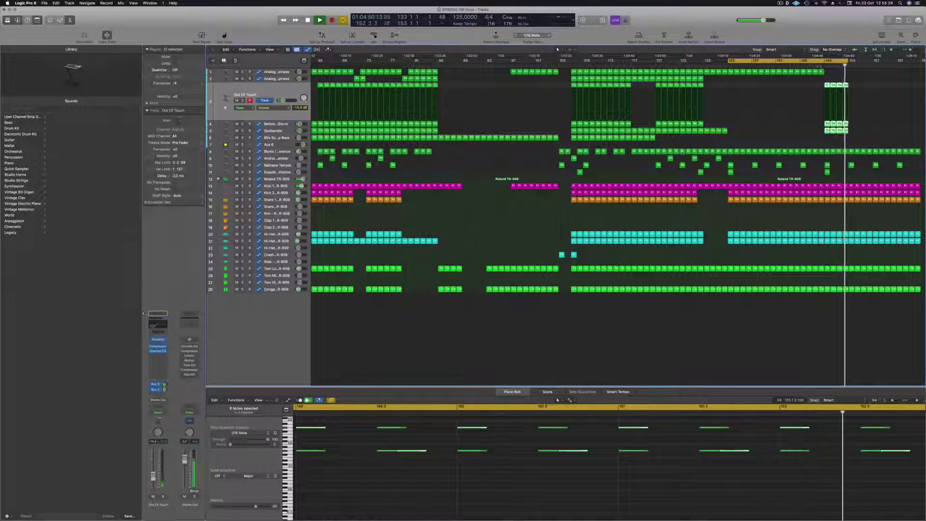
click(818, 65)
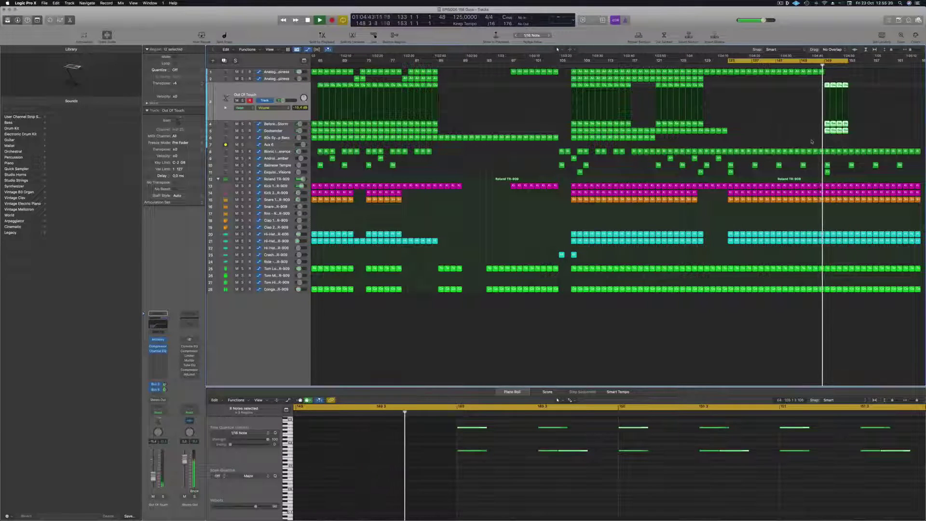
Step: Copy the bar 149–153 regions on tracks 3–5 to bars 153–157 and extend the cycle range to bar 165
drag(837, 85, 851, 85)
key(super+z)
key(super+Left)
click(876, 91)
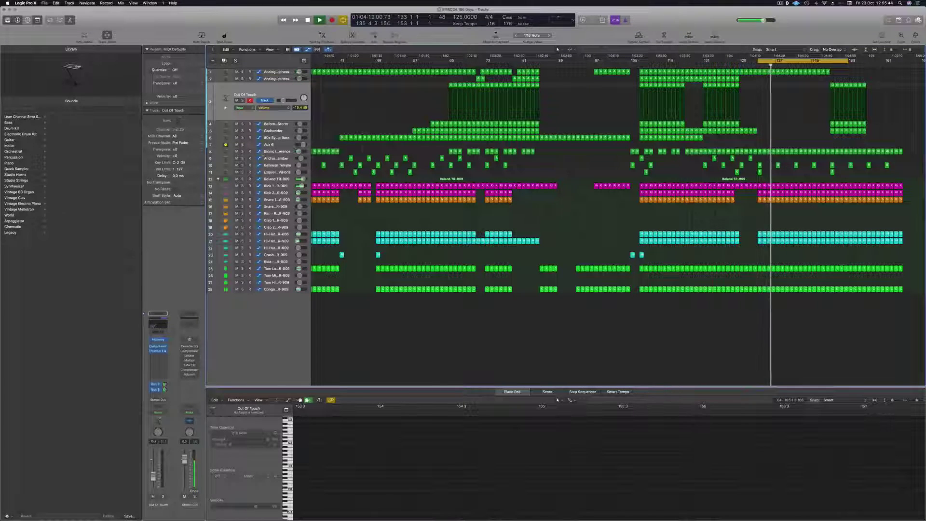
drag(848, 62, 906, 64)
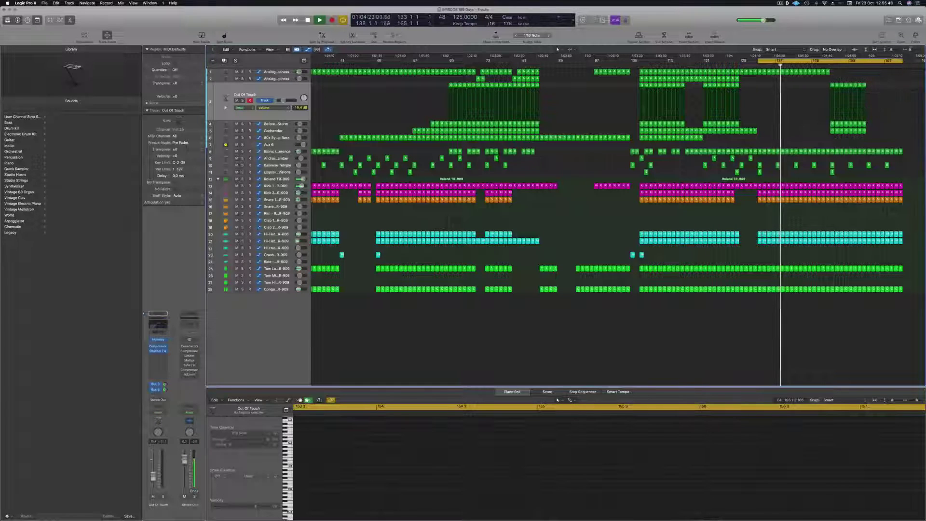